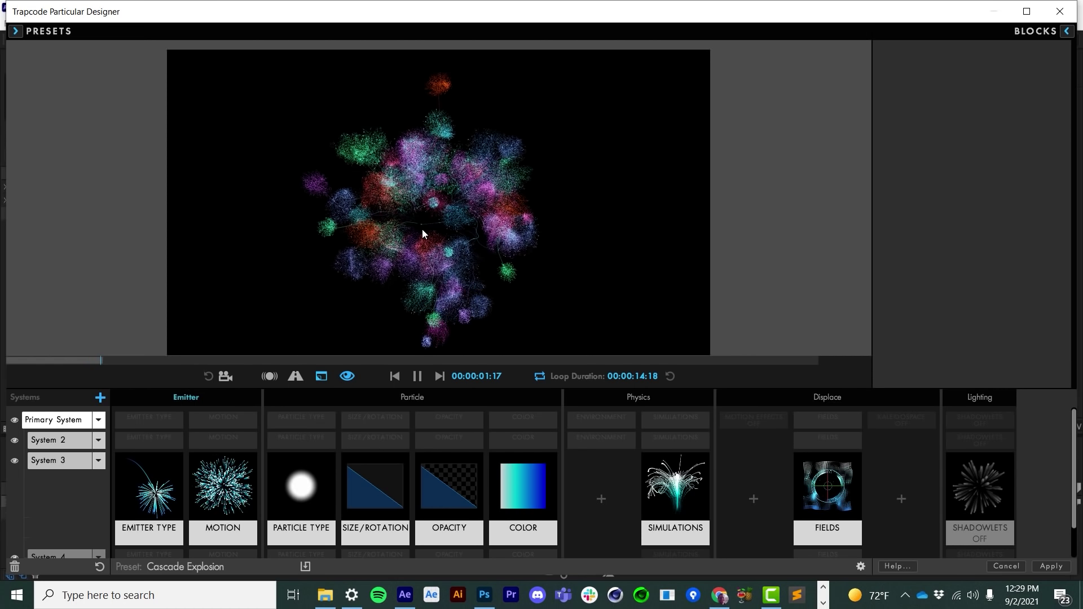
# - Pause the Cascade Explosion preview and scroll through the opened presets list
pyautogui.click(417, 378)
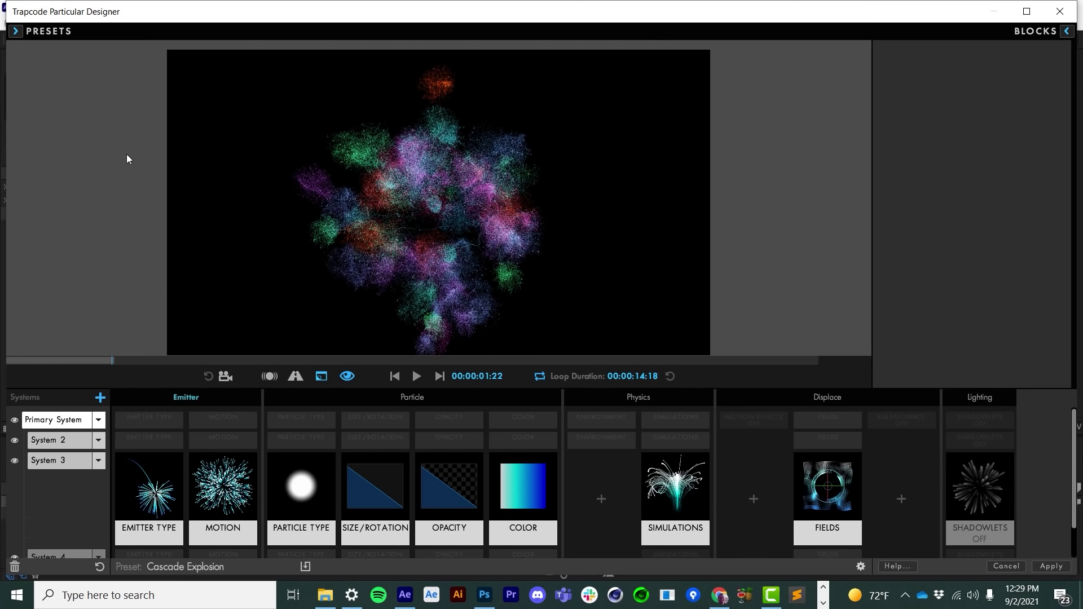
pyautogui.click(15, 31)
pyautogui.scroll(-2, 155, 469)
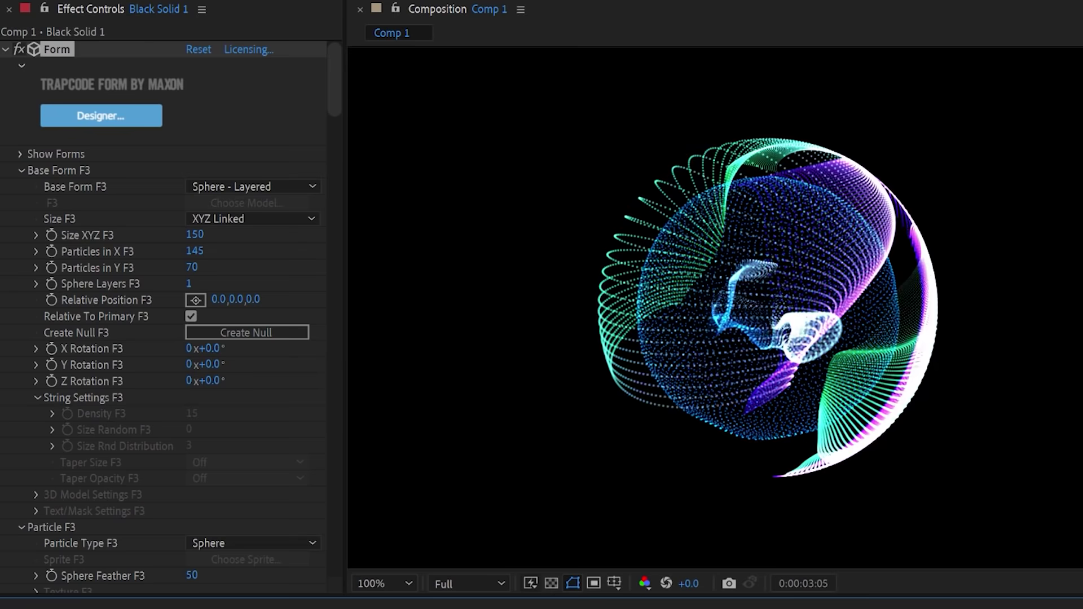
# - Play and pause the Form sphere comp, then orbit the camera around the particle sphere
pyautogui.press('space')
pyautogui.press('space')
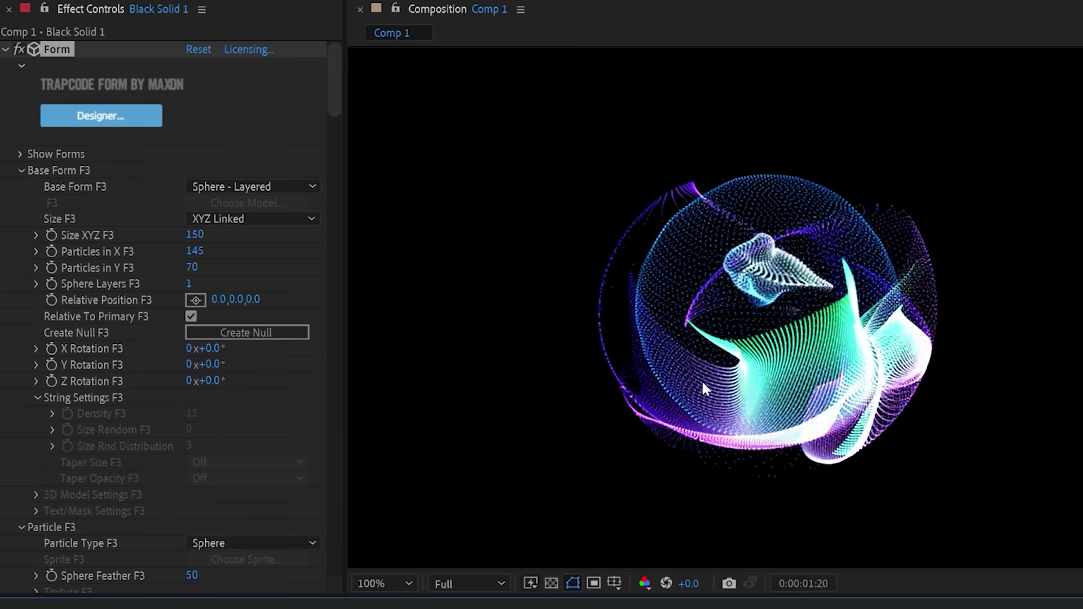
pyautogui.press('space')
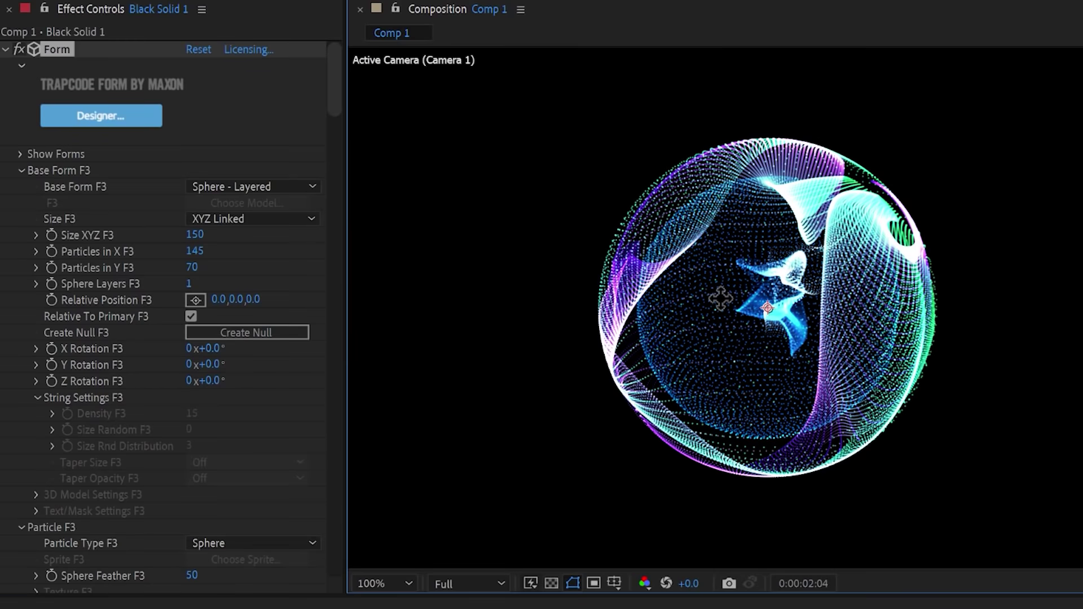
pyautogui.press('c')
pyautogui.moveTo(731, 307); pyautogui.dragTo(878, 460)
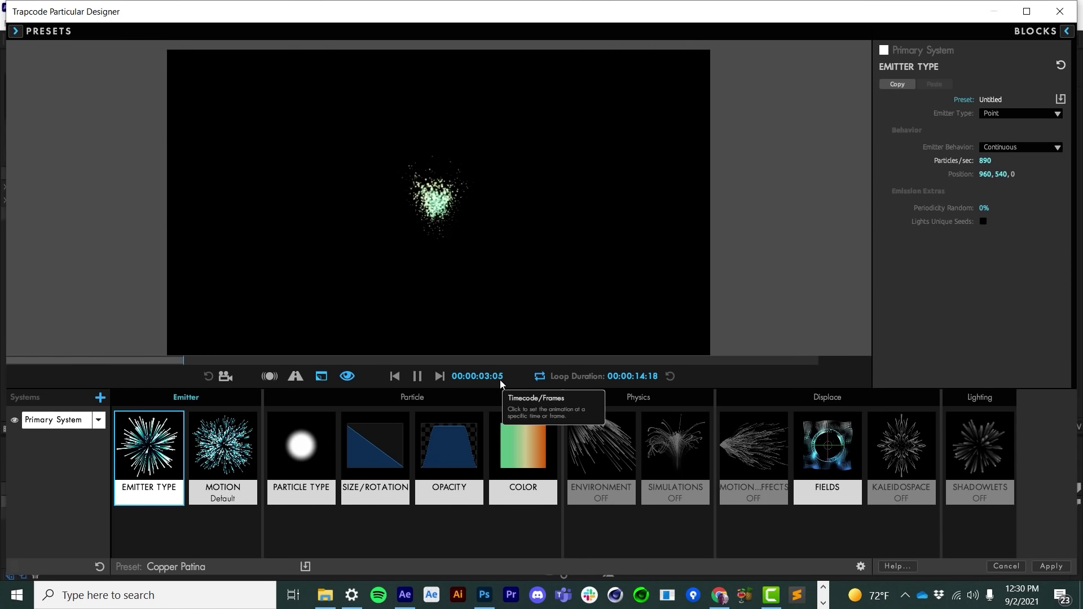
# - Stop playback and replay the Default Point-emitter preview from the start
pyautogui.press('space')
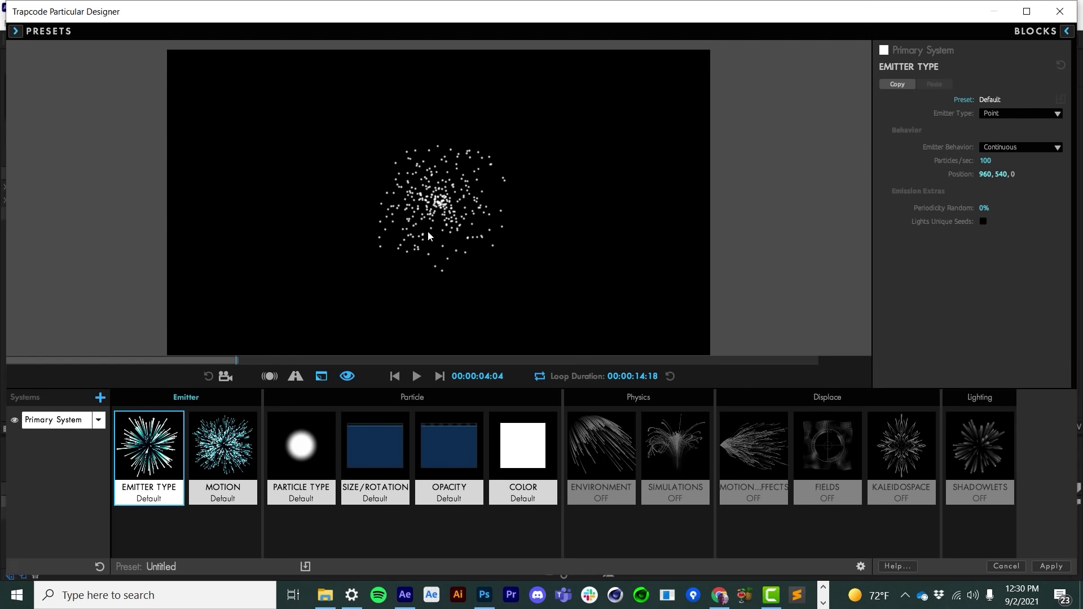
pyautogui.click(395, 376)
pyautogui.click(417, 376)
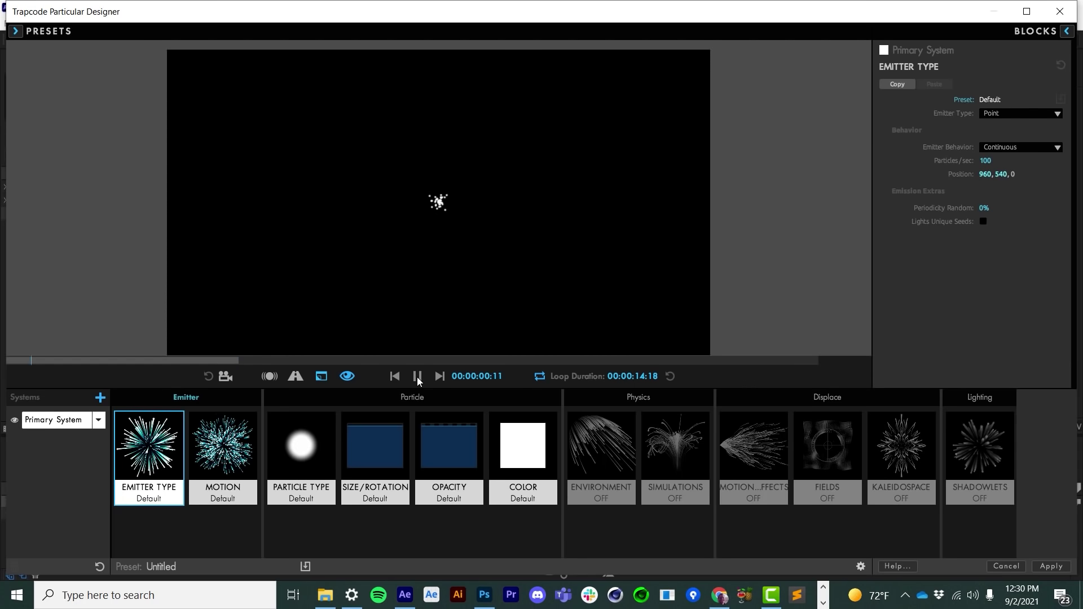
pyautogui.click(417, 377)
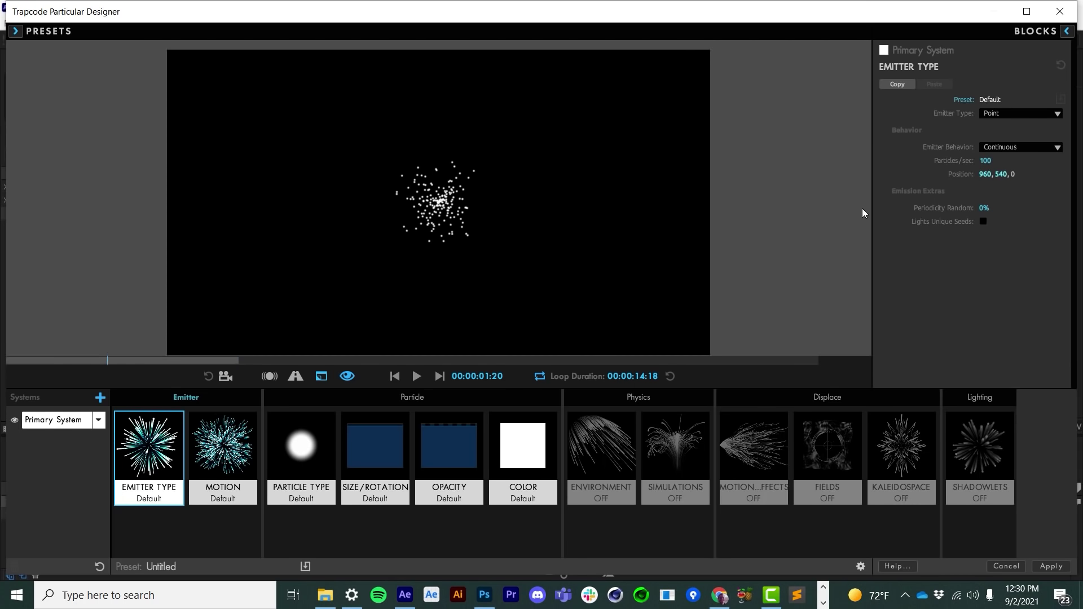
# - Inspect the Emitter Behavior options, leaving Continuous unchanged
pyautogui.click(1000, 146)
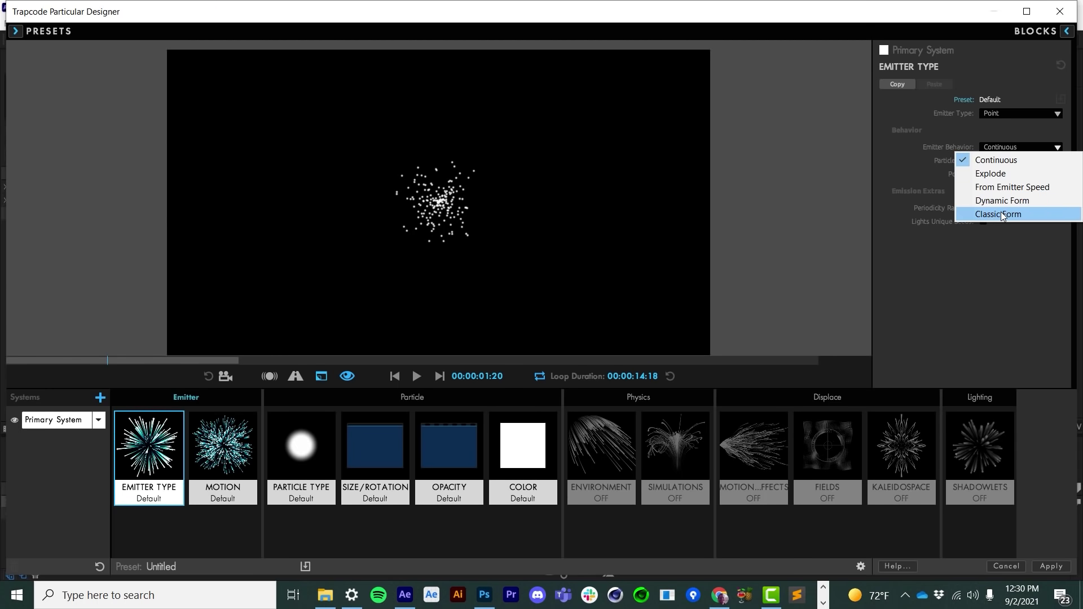
pyautogui.click(1006, 269)
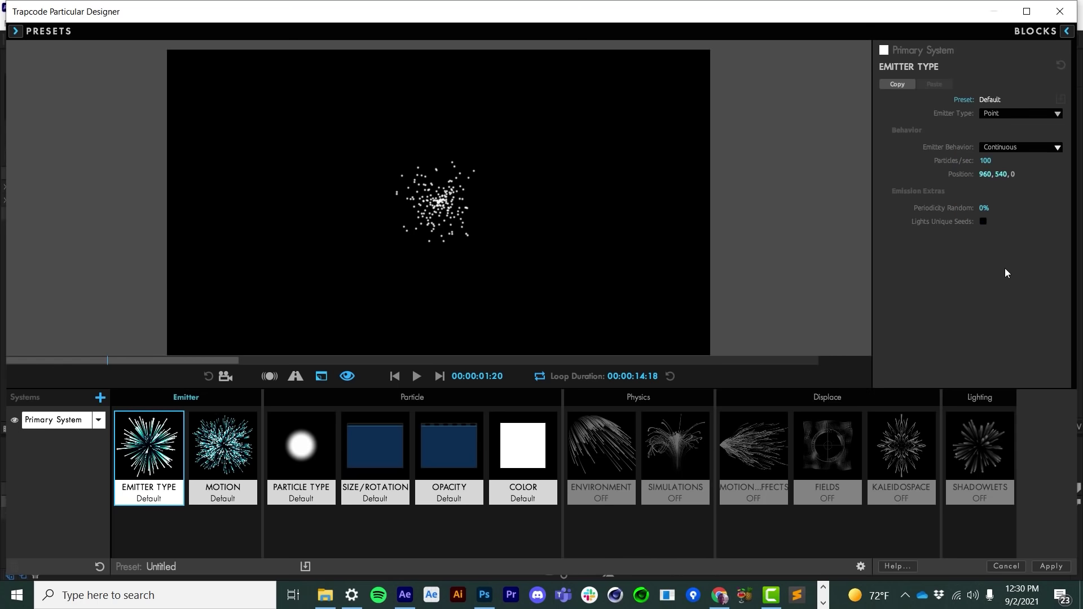
pyautogui.click(1009, 149)
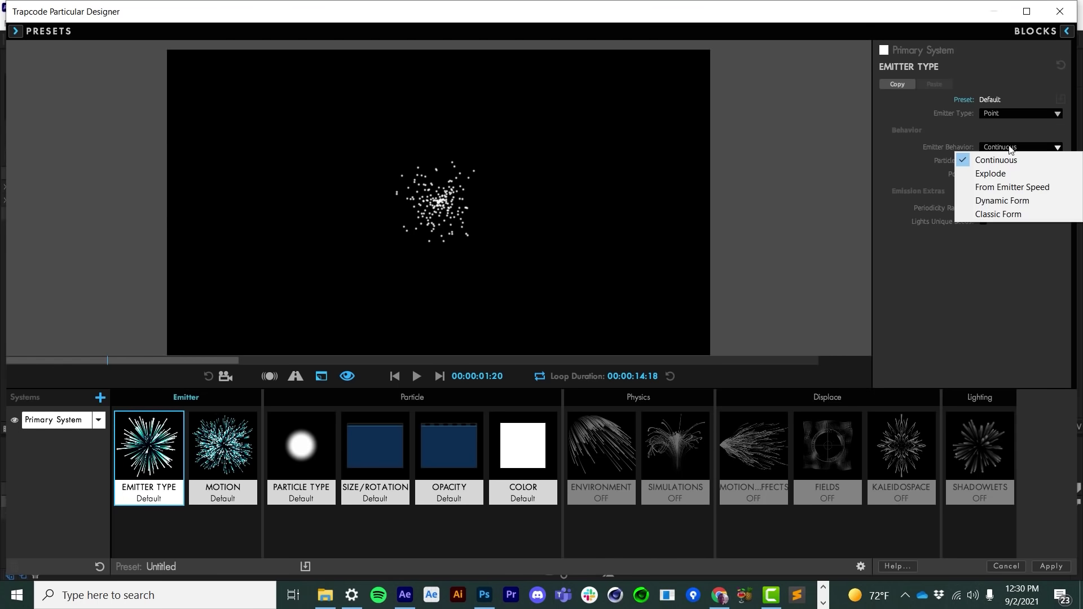
pyautogui.click(943, 269)
# - Change the emitter to a Sphere with XYZ Linked size 798
pyautogui.click(1017, 116)
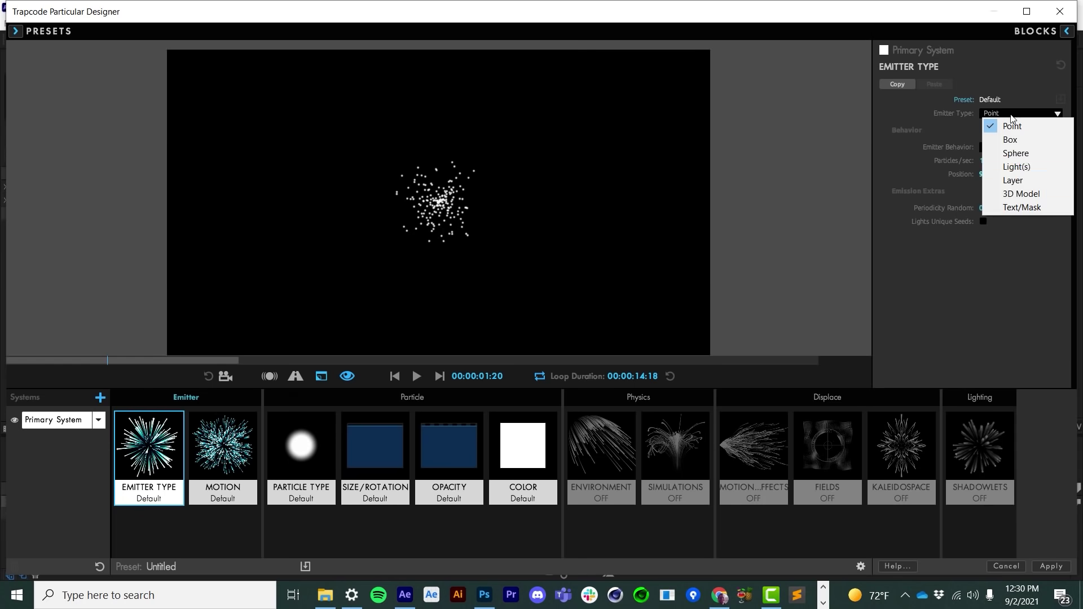
pyautogui.click(1016, 153)
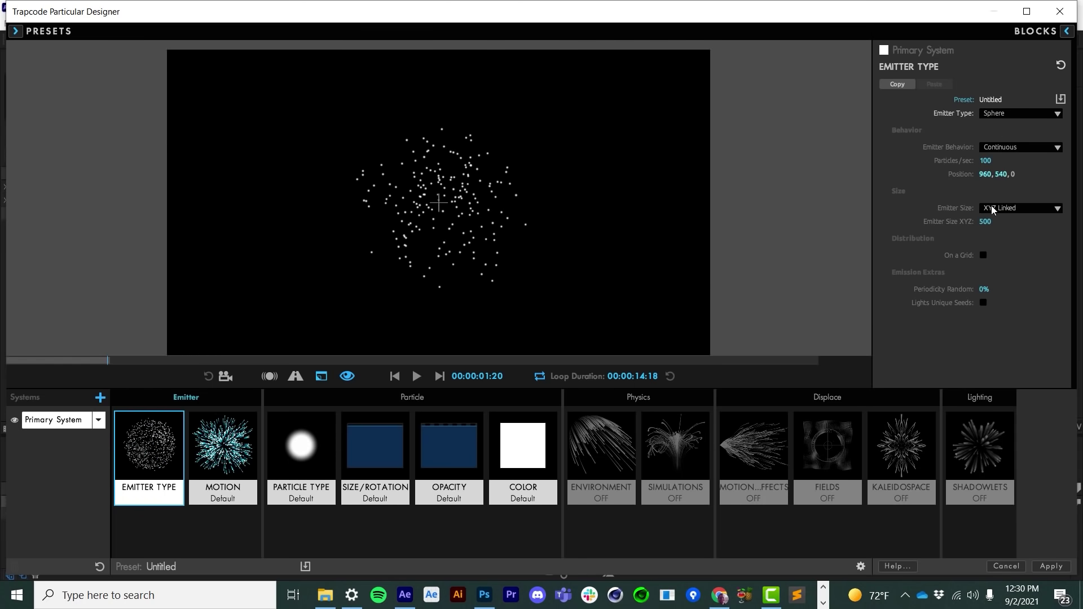
pyautogui.moveTo(985, 221)
pyautogui.mouseDown()
pyautogui.moveTo(1018, 221)
pyautogui.moveTo(980, 221)
pyautogui.mouseUp()
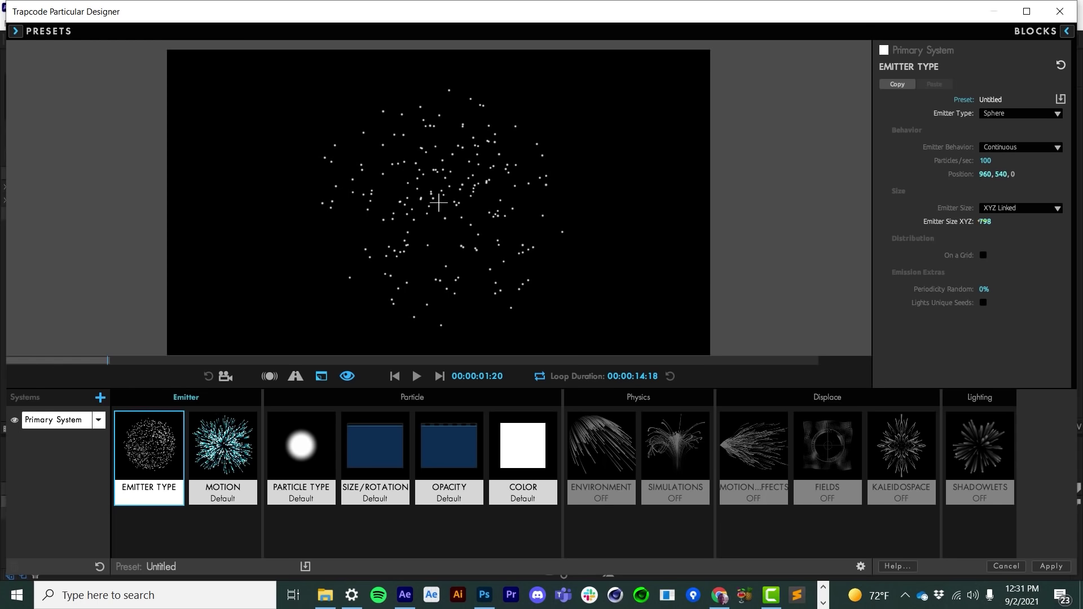
# - Replay the sphere emitter preview from the first frame
pyautogui.click(395, 376)
pyautogui.click(417, 376)
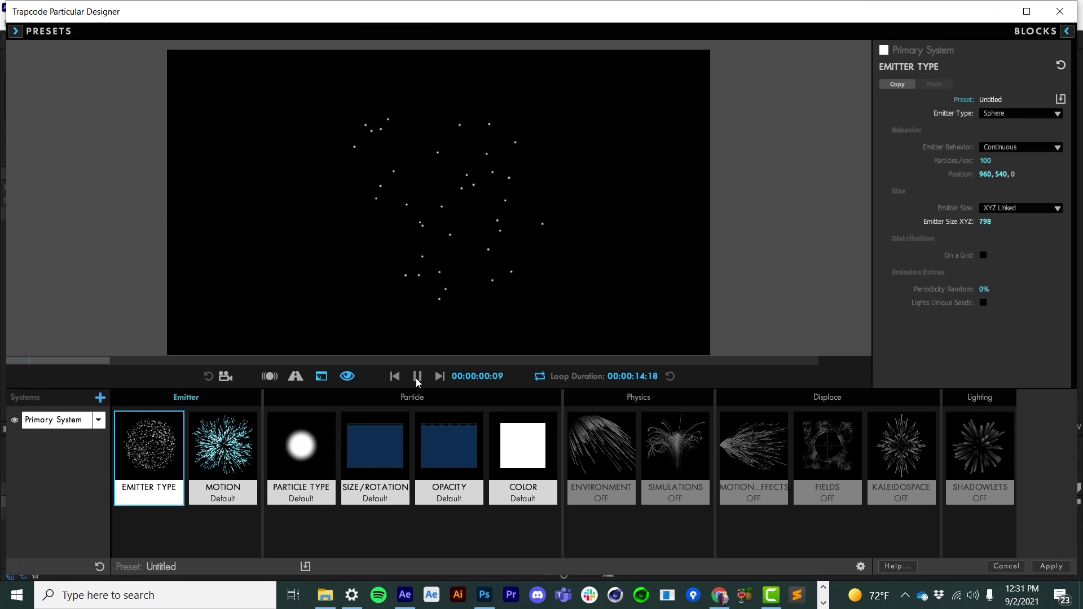
pyautogui.click(416, 376)
pyautogui.click(999, 144)
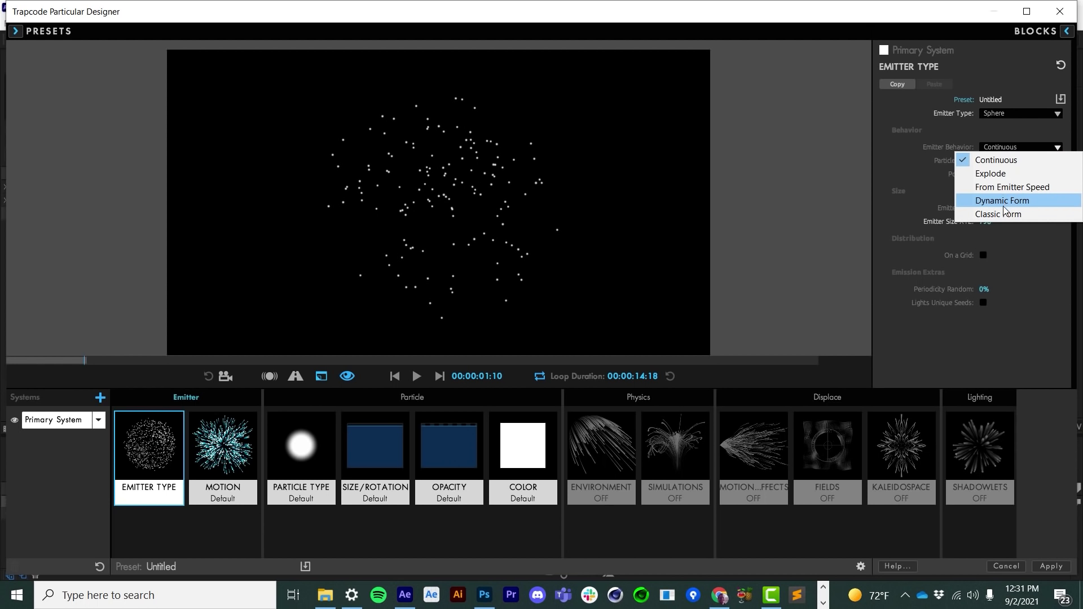
# - Switch emitter behavior to Dynamic Form and replay the preview
pyautogui.click(1001, 201)
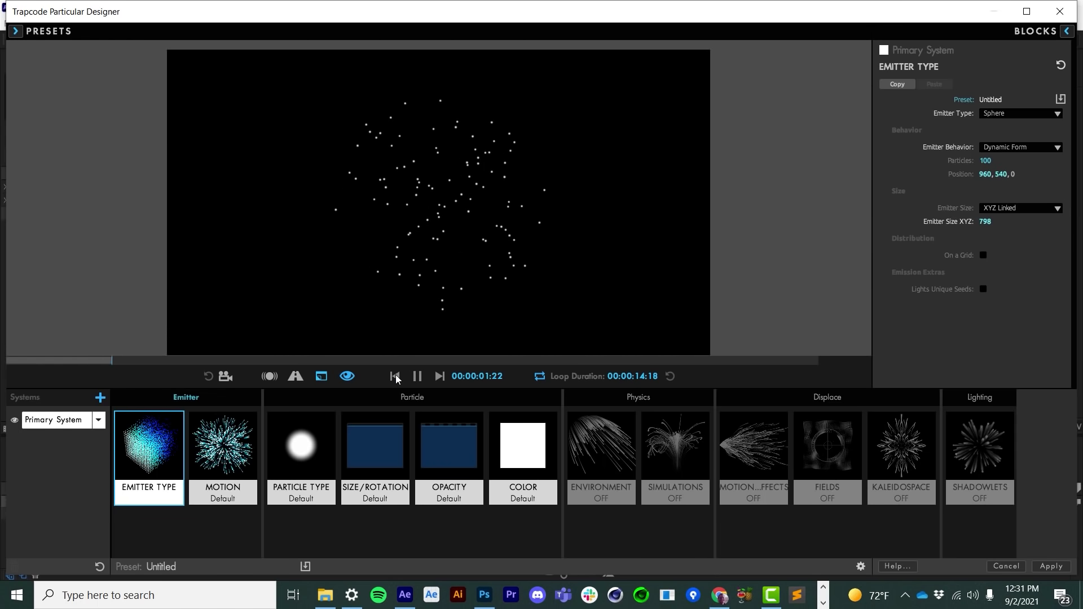
pyautogui.click(395, 376)
pyautogui.click(419, 377)
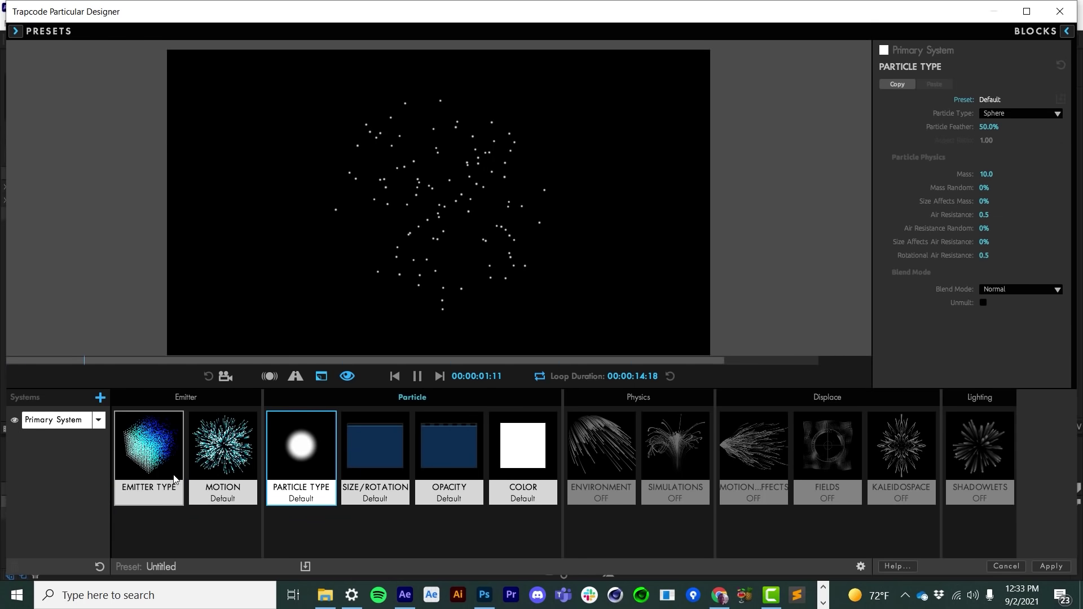
# - Raise Particles to 663 and put them On a Grid: 126 in X, 1 Sphere Layer
pyautogui.click(175, 479)
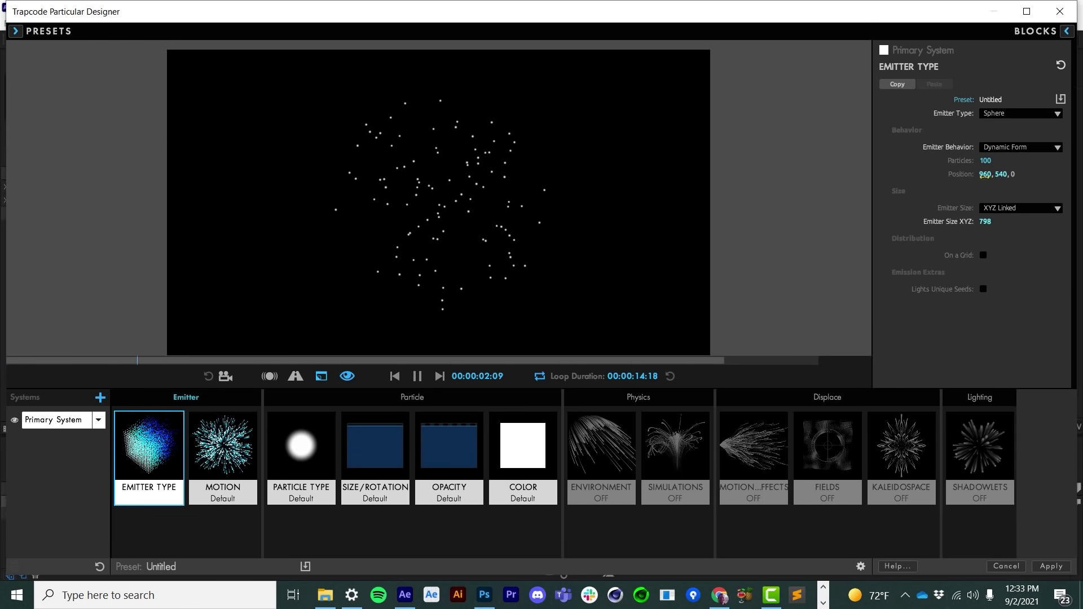
pyautogui.moveTo(982, 161)
pyautogui.mouseDown()
pyautogui.moveTo(939, 150)
pyautogui.moveTo(1002, 160)
pyautogui.mouseUp()
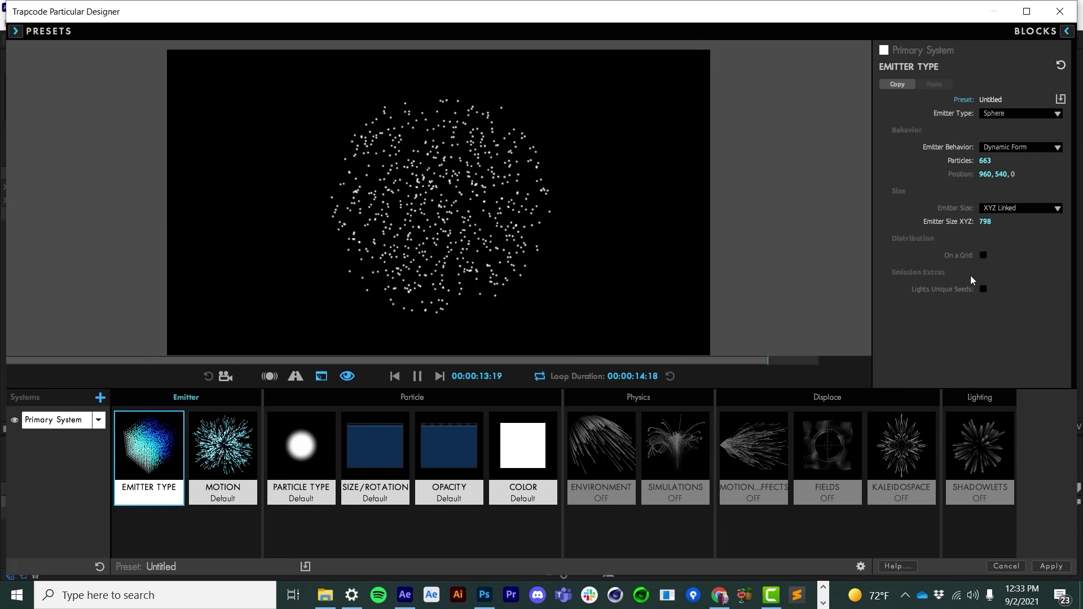
pyautogui.click(983, 255)
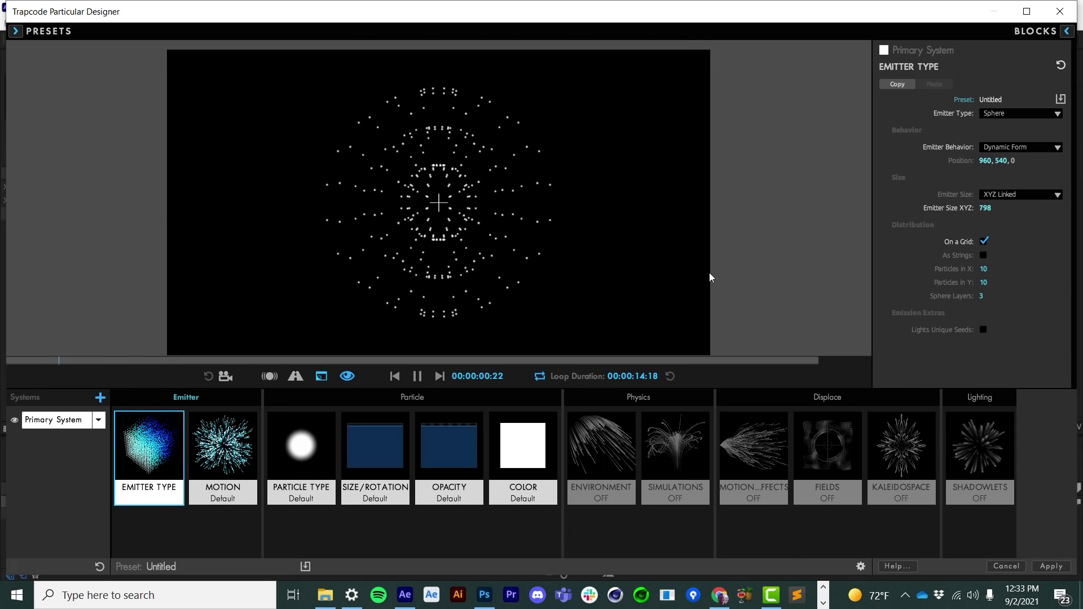
pyautogui.moveTo(987, 269)
pyautogui.mouseDown()
pyautogui.moveTo(955, 299)
pyautogui.moveTo(978, 275)
pyautogui.mouseUp()
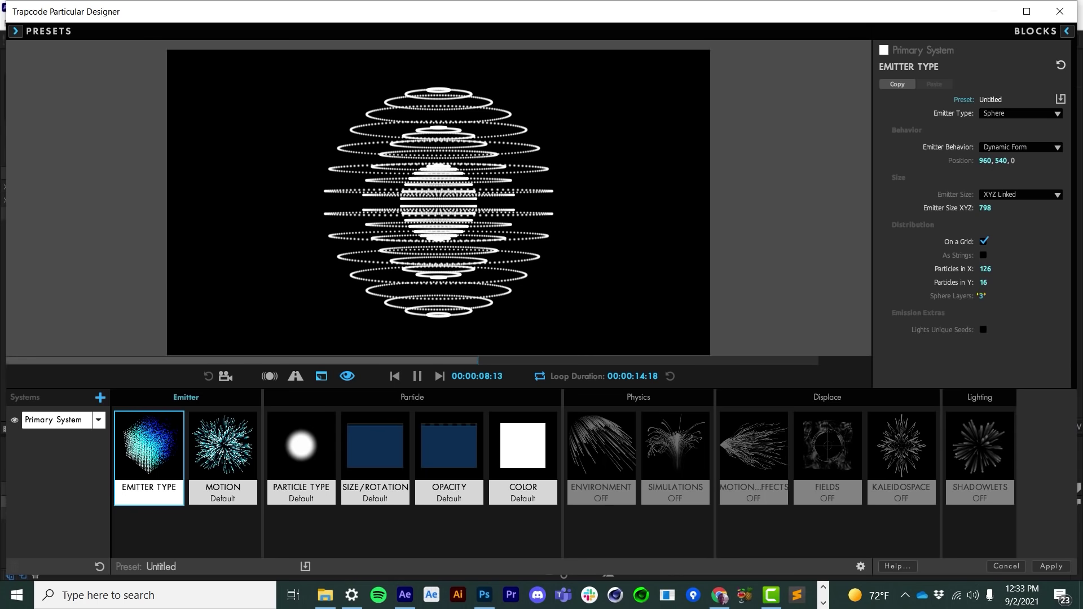
pyautogui.moveTo(982, 296); pyautogui.dragTo(969, 295)
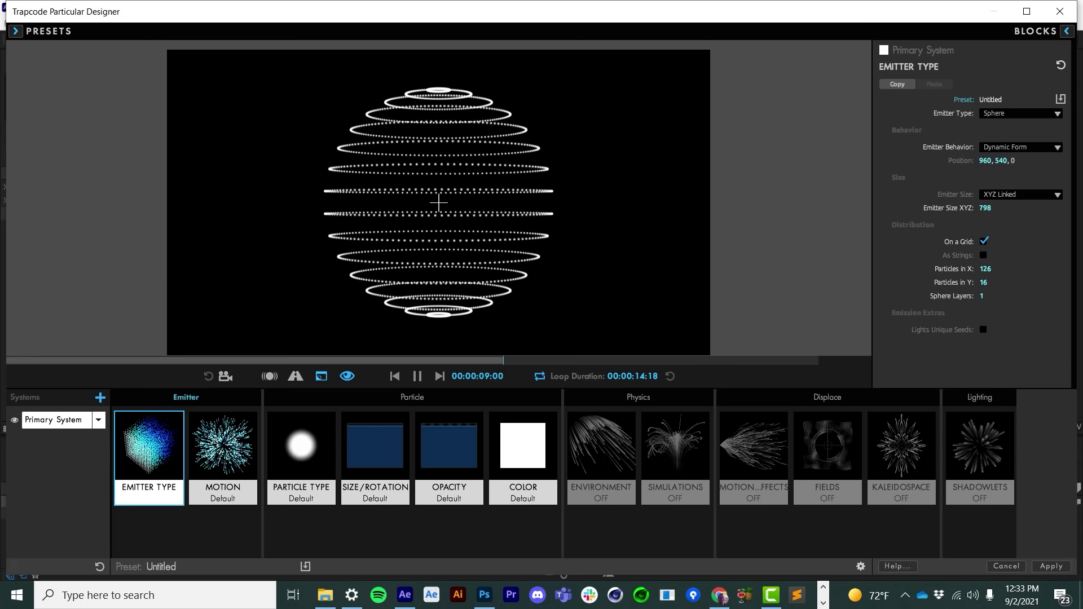
# - Try a Box emitter with 13 particles in Z, orbiting to see its depth
pyautogui.click(999, 114)
pyautogui.click(999, 139)
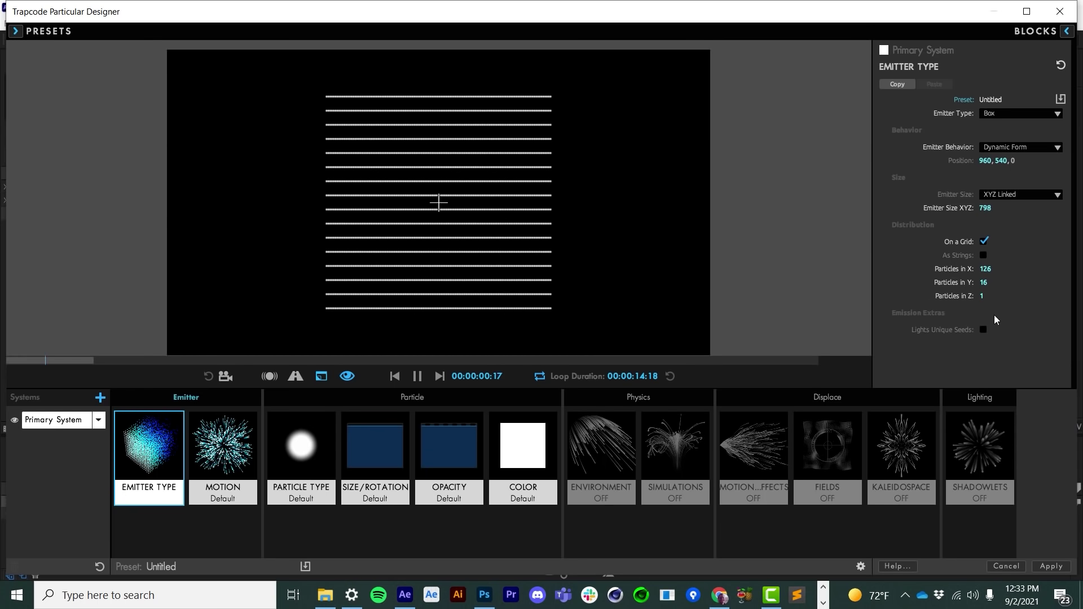
pyautogui.moveTo(982, 296); pyautogui.dragTo(1016, 295)
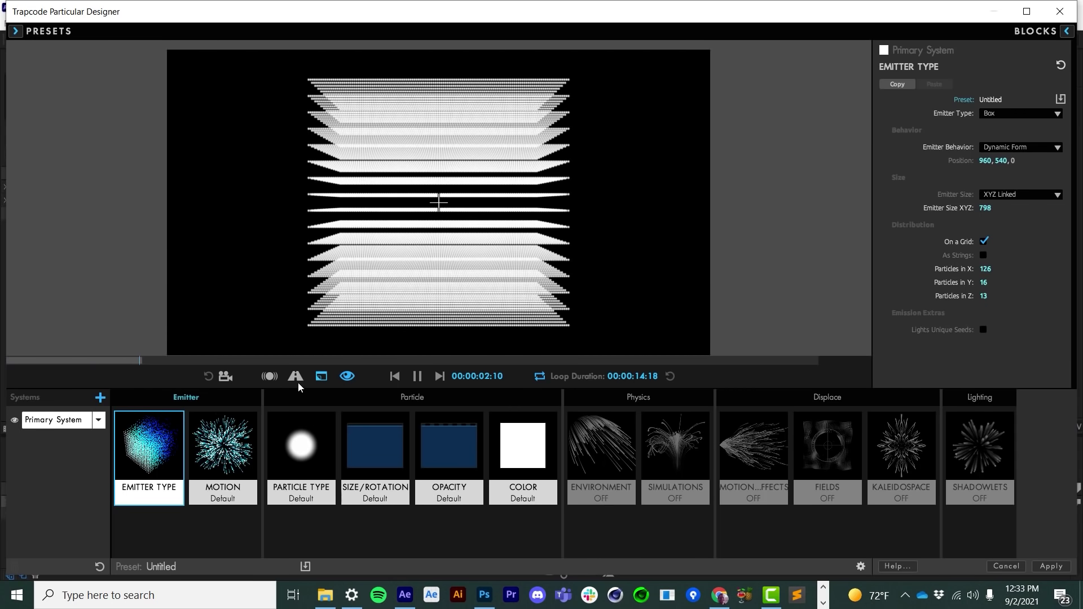
pyautogui.click(226, 376)
pyautogui.moveTo(375, 242); pyautogui.dragTo(429, 230)
# - Return the emitter to Sphere with Dynamic Form behavior and 13 Sphere Layers
pyautogui.click(986, 113)
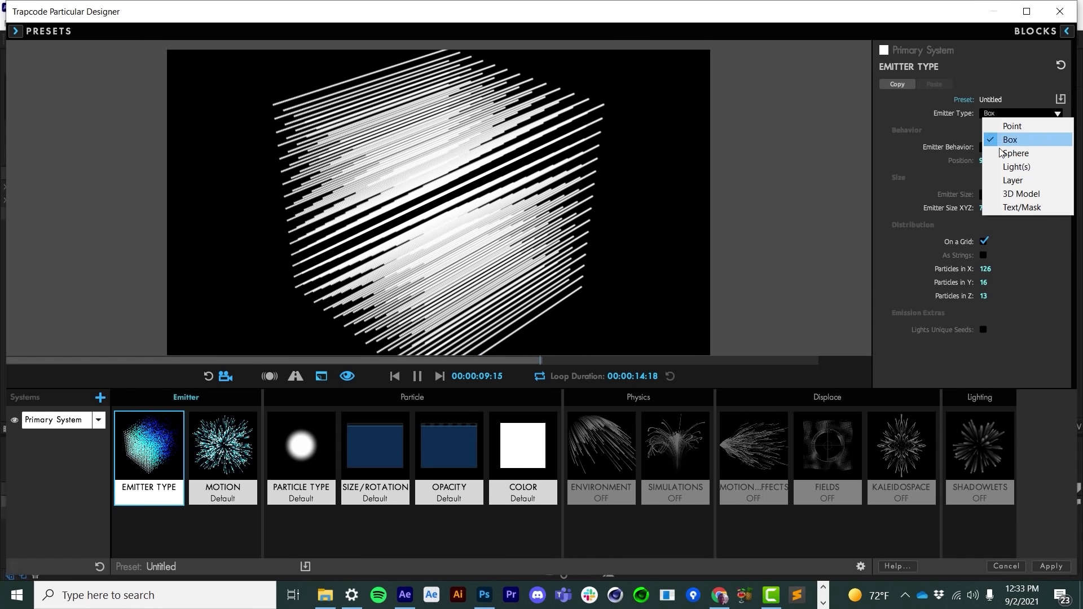
pyautogui.click(1000, 150)
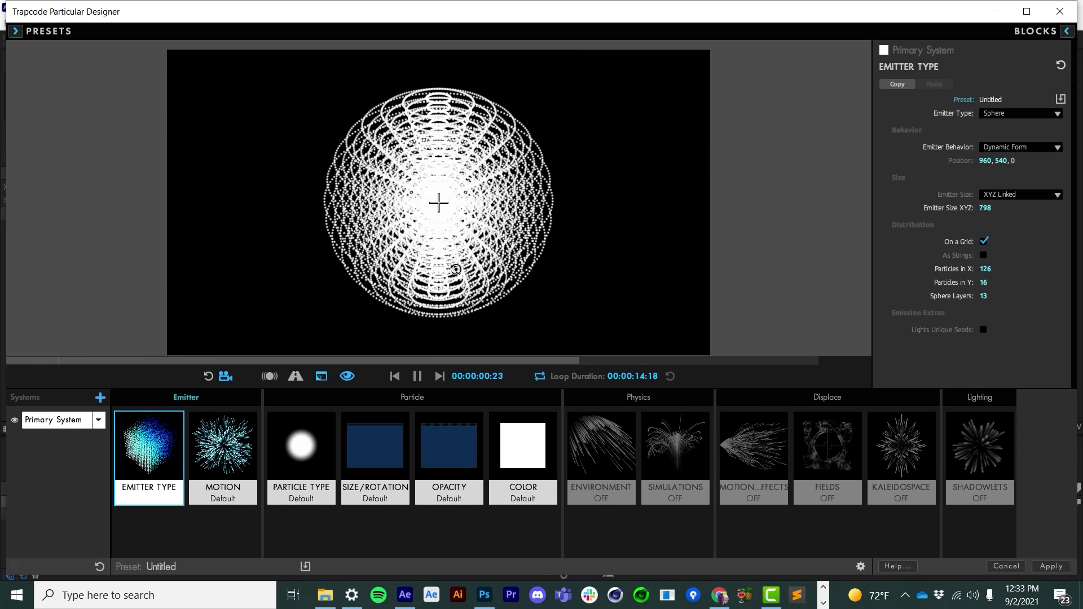
pyautogui.click(1002, 148)
pyautogui.click(994, 199)
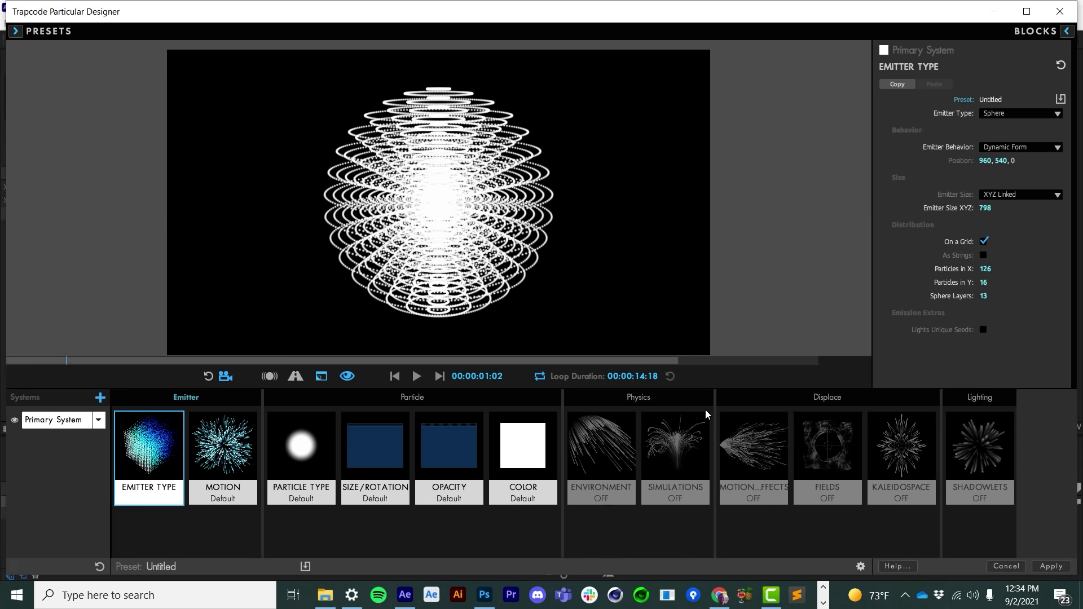
# - Enable Fluid Motion in Simulations and preview the result
pyautogui.click(678, 435)
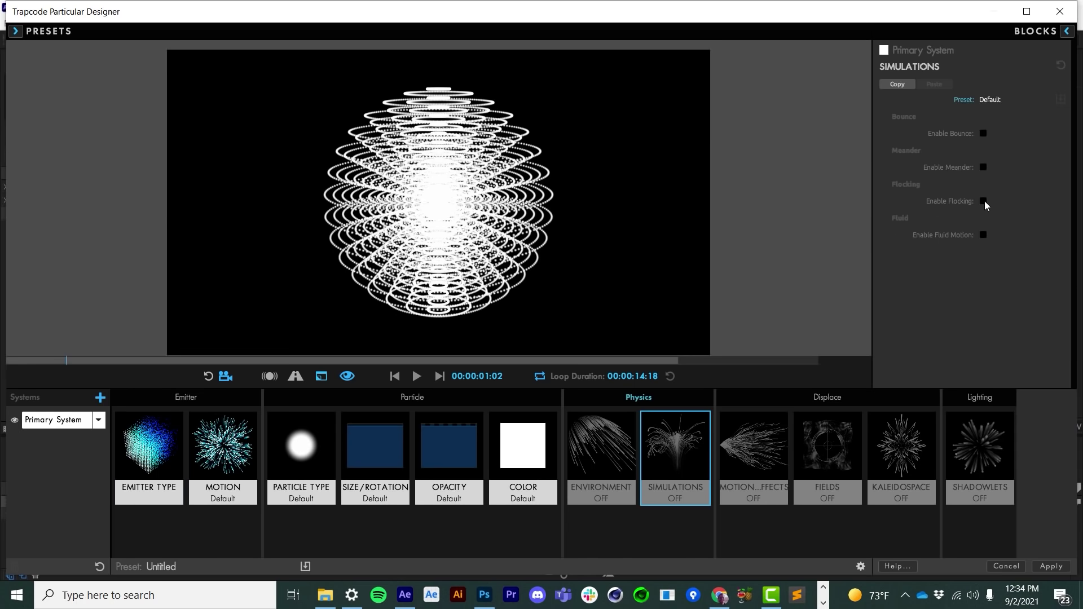
pyautogui.click(983, 235)
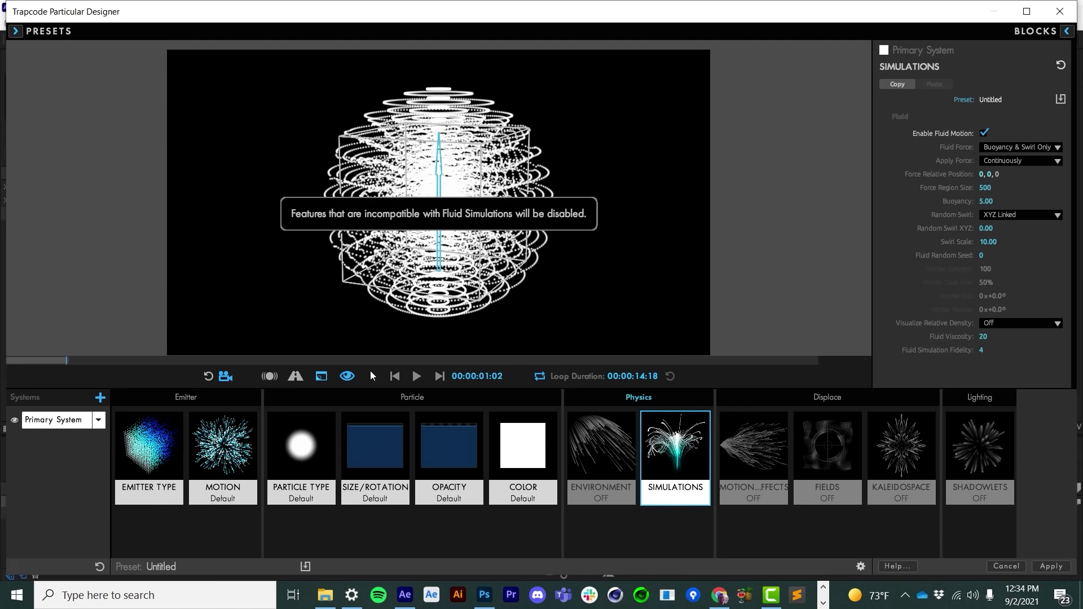
pyautogui.click(392, 378)
pyautogui.click(418, 377)
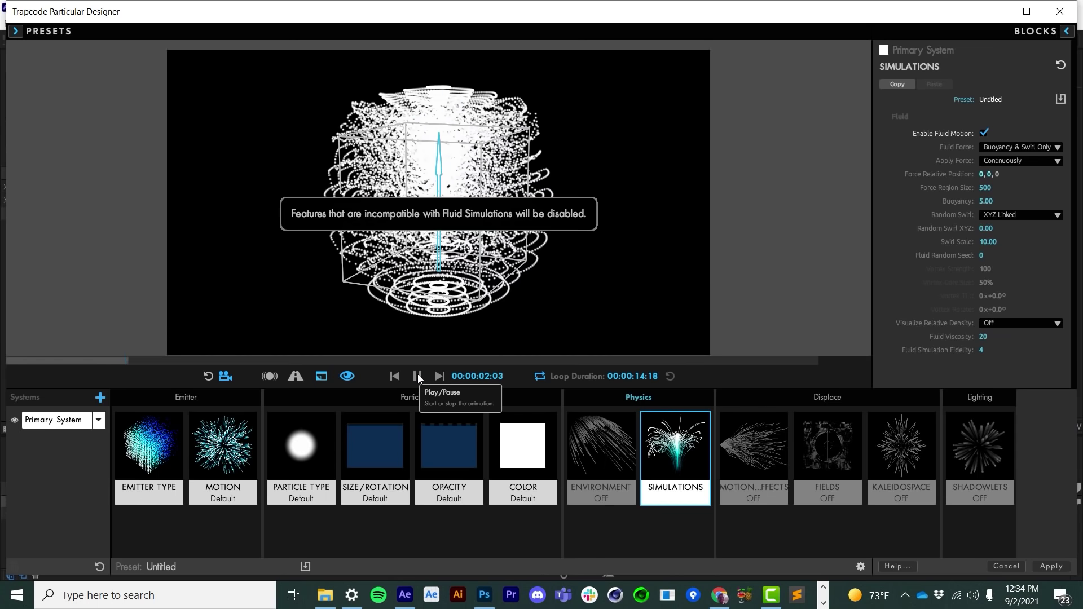
pyautogui.click(418, 377)
# - Disable Fluid Motion, set Air Turbulence Affect Position to 85, and replay the preview
pyautogui.click(985, 132)
pyautogui.click(615, 438)
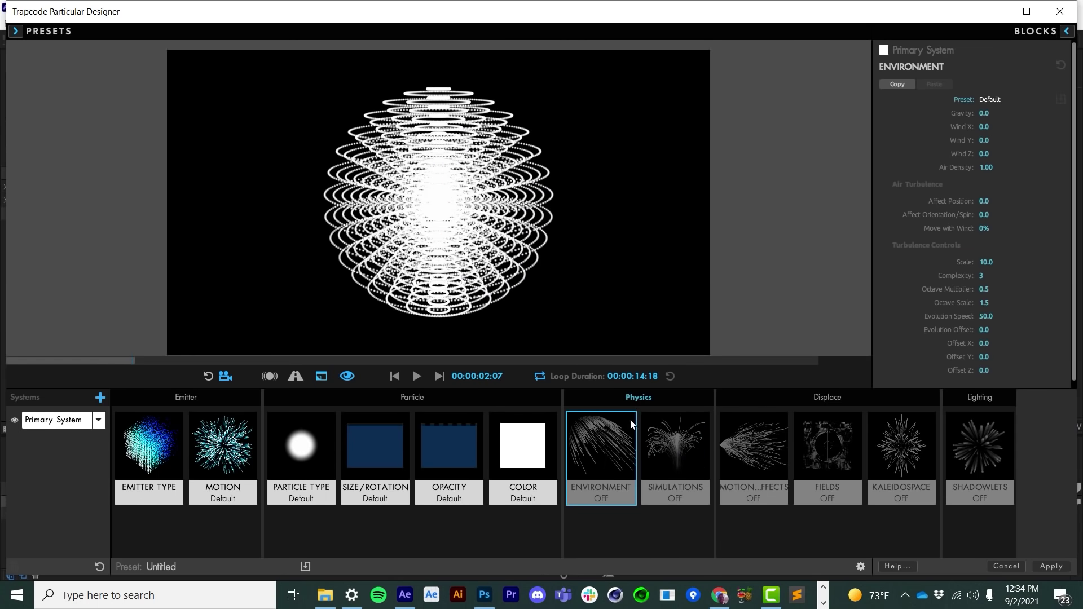
pyautogui.moveTo(984, 200); pyautogui.dragTo(1010, 198)
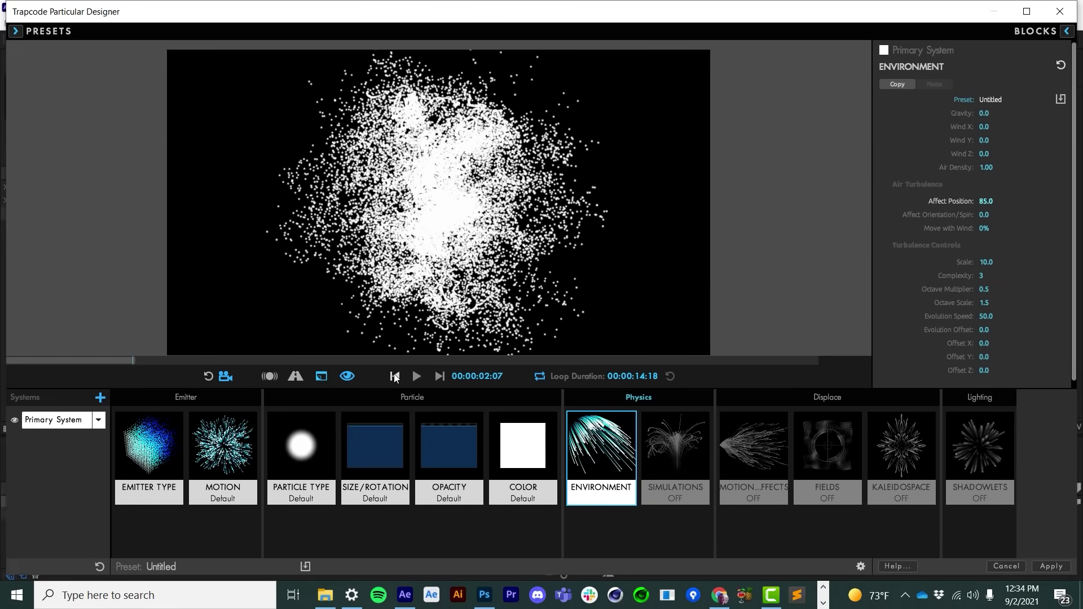
pyautogui.click(395, 377)
pyautogui.click(418, 376)
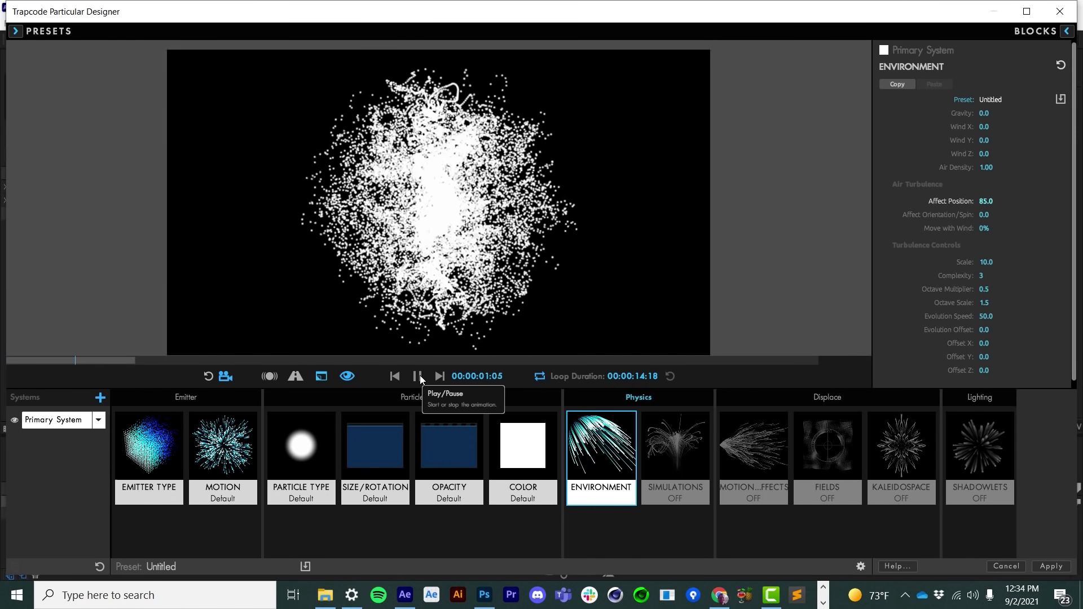
pyautogui.click(420, 374)
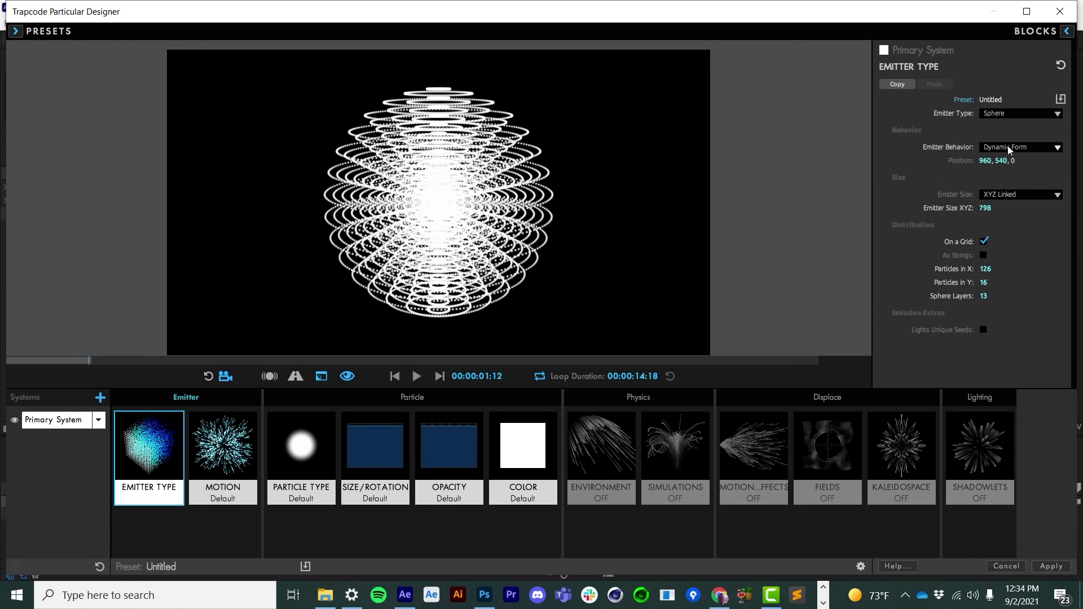
# - Compare Classic Form and Dynamic Form behaviours, undoing a Fluid Motion toggle
pyautogui.click(1007, 146)
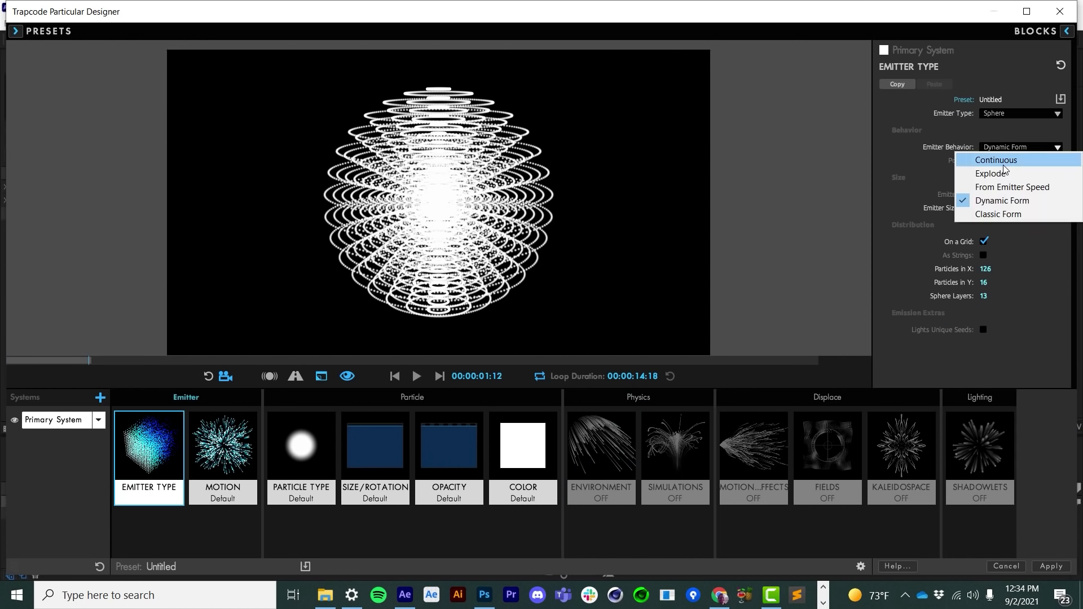
pyautogui.click(996, 214)
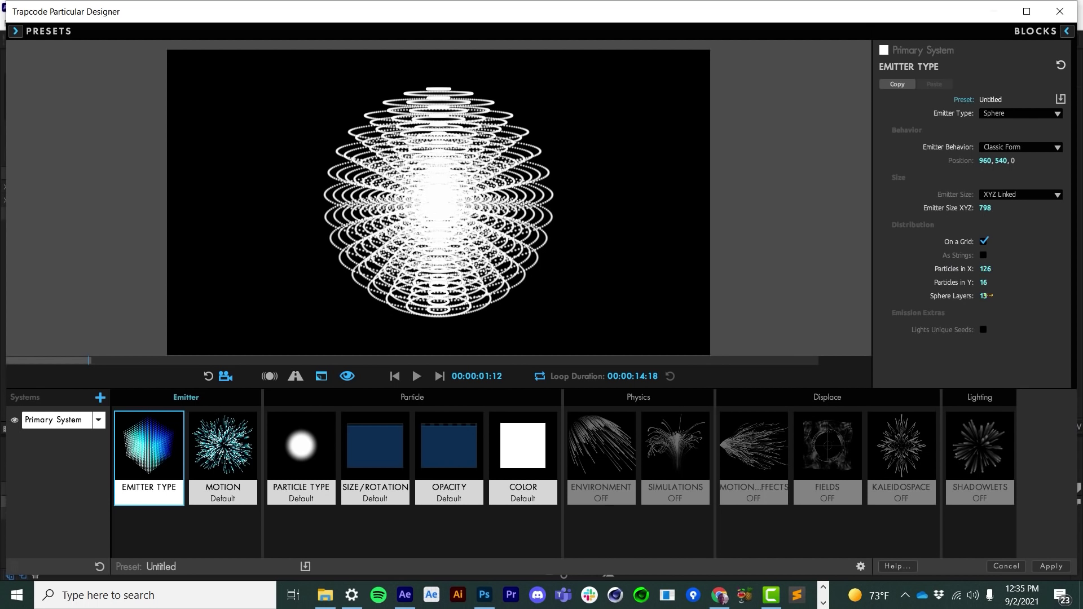
pyautogui.click(993, 147)
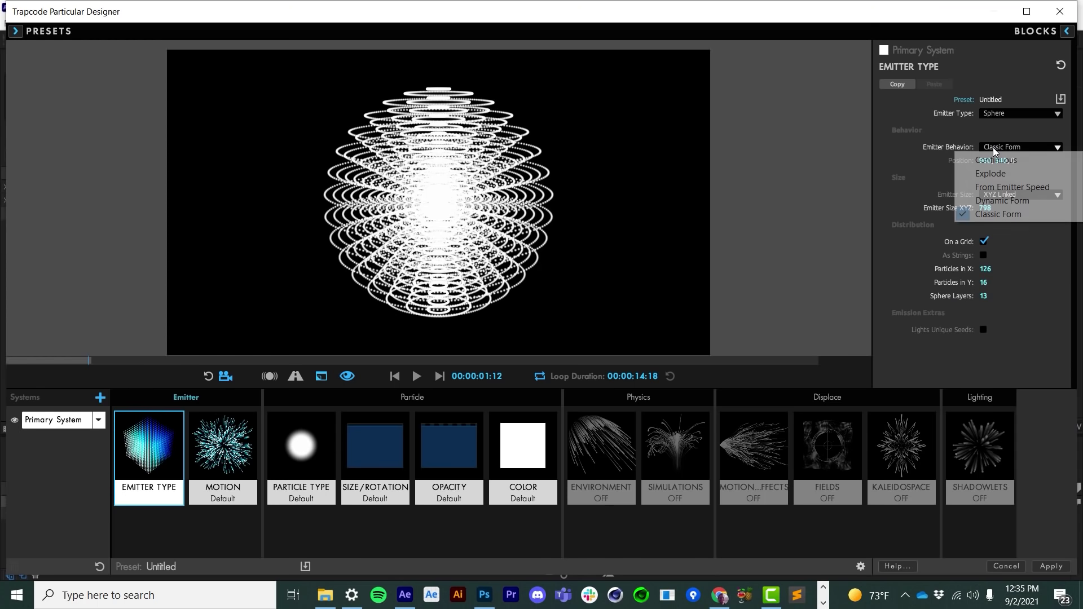
pyautogui.click(1002, 204)
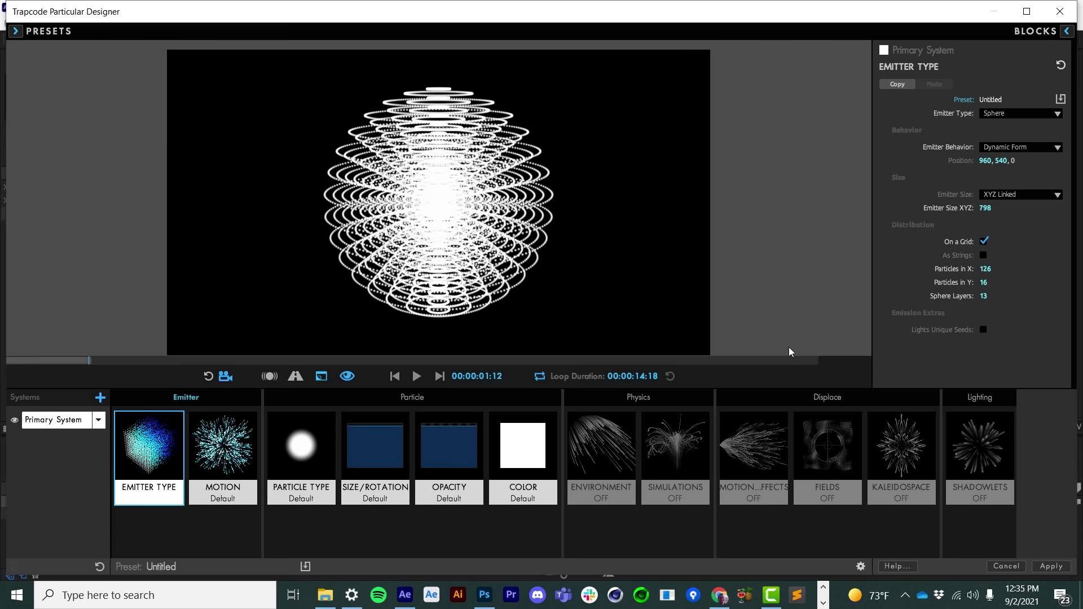
pyautogui.click(674, 447)
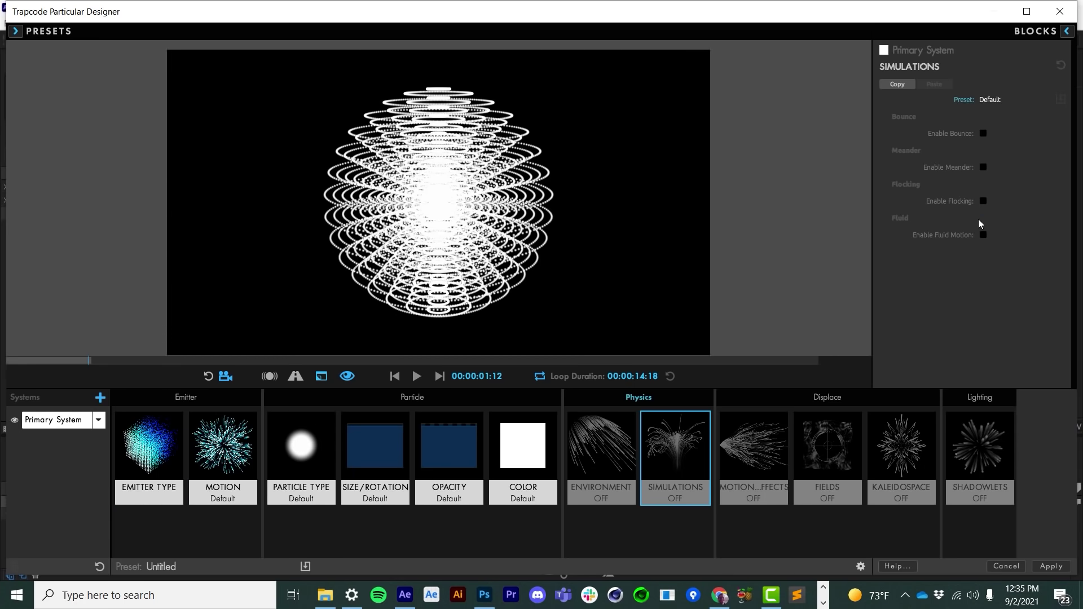
pyautogui.click(983, 235)
pyautogui.hotkey('ctrl', 'z')
pyautogui.hotkey('ctrl', 'z')
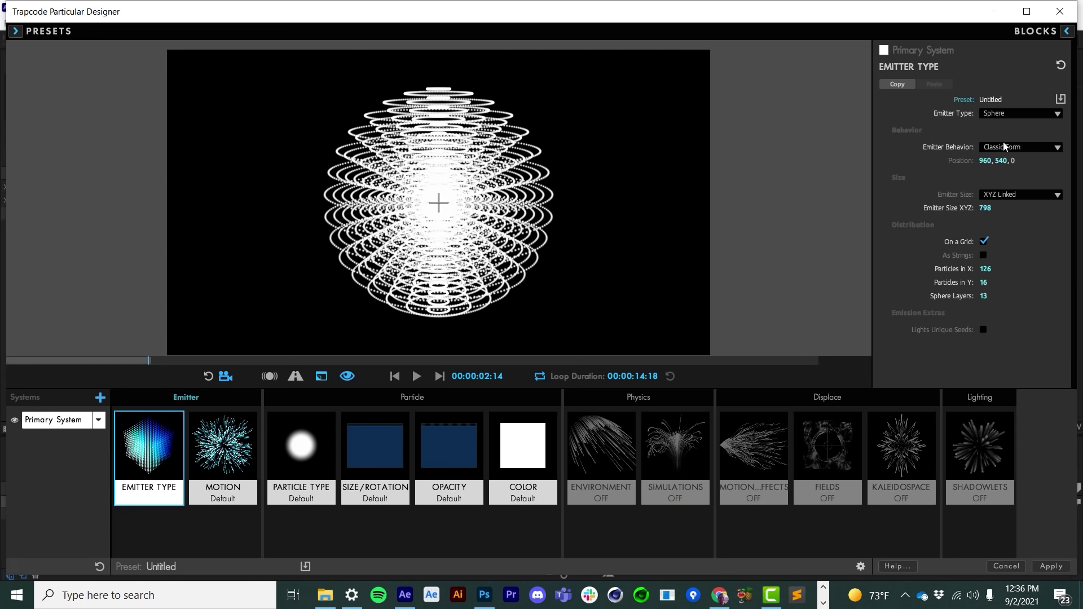
# - Use Classic Form with 14 Sphere Layers, confirming Environment physics stays off
pyautogui.click(1003, 145)
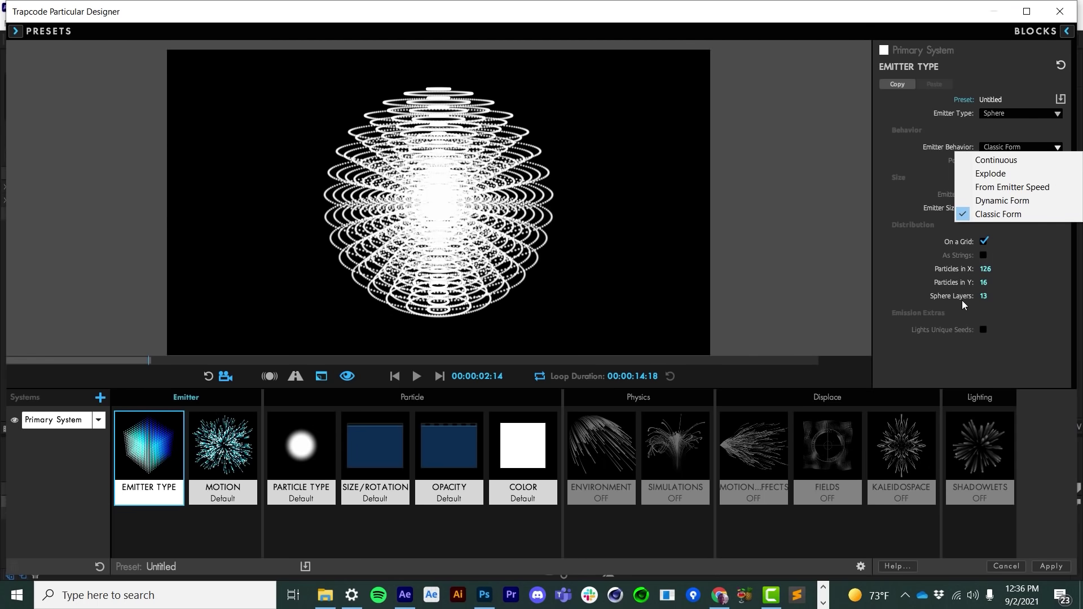
pyautogui.click(1037, 295)
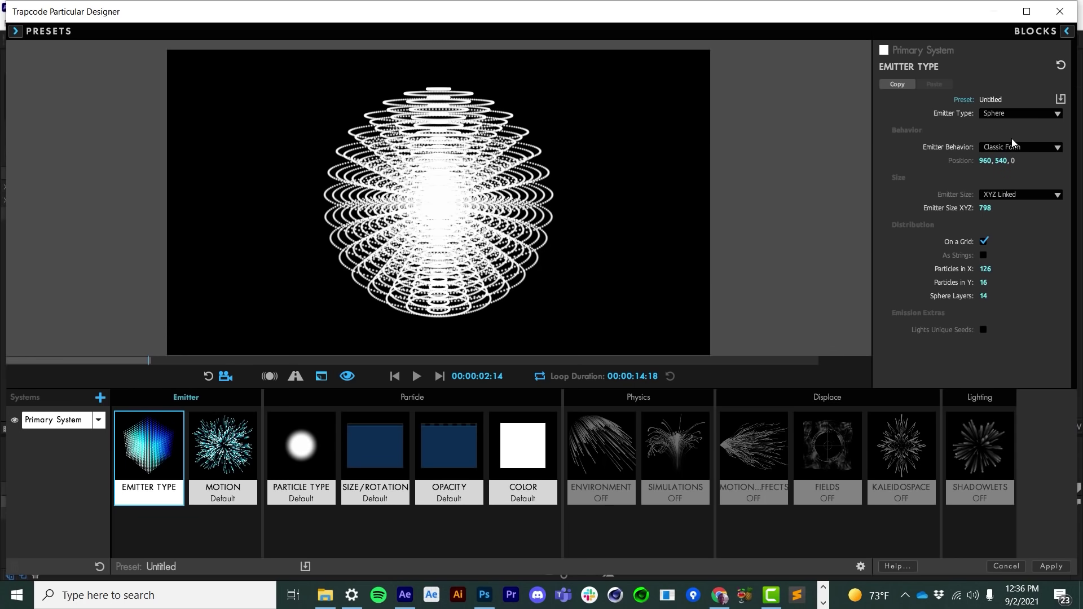
pyautogui.click(675, 456)
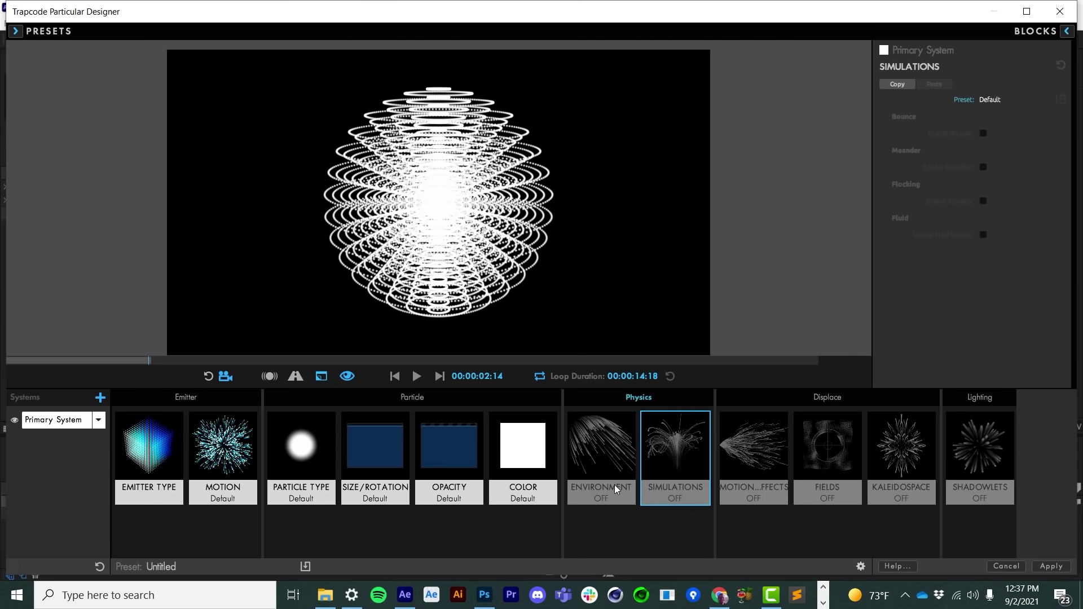
pyautogui.click(604, 460)
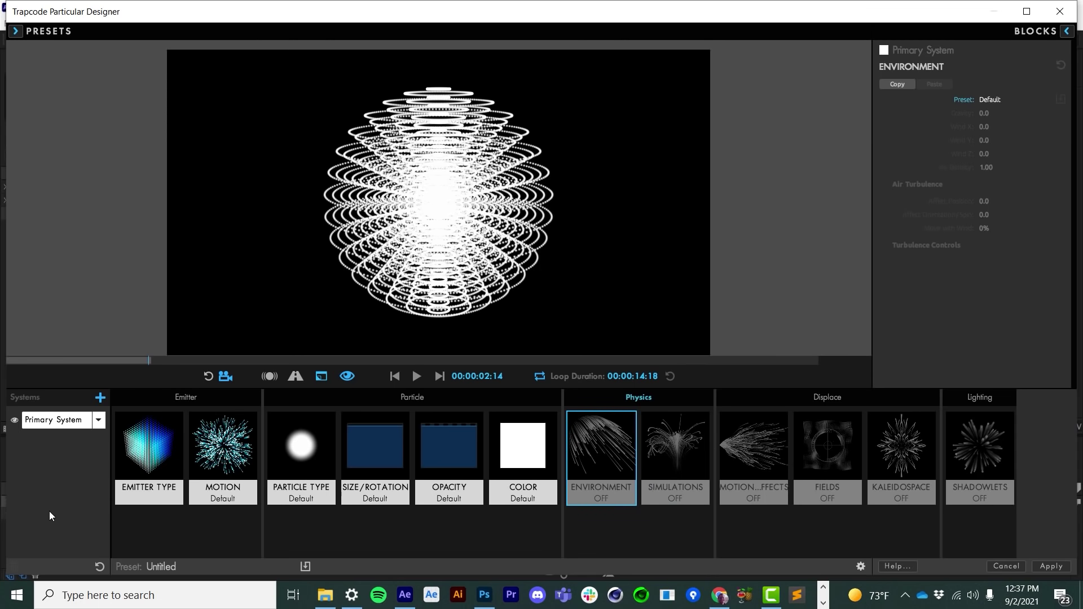
# - Set the sphere grid to 16 particles in X, 1 in Y, and 1 Sphere Layer
pyautogui.click(118, 456)
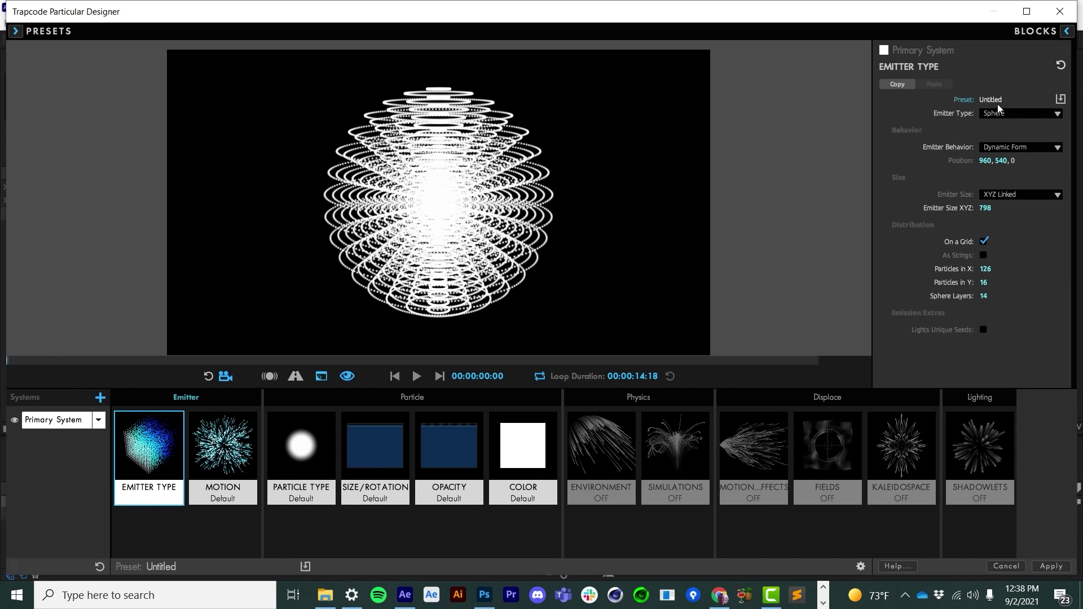
pyautogui.click(987, 270)
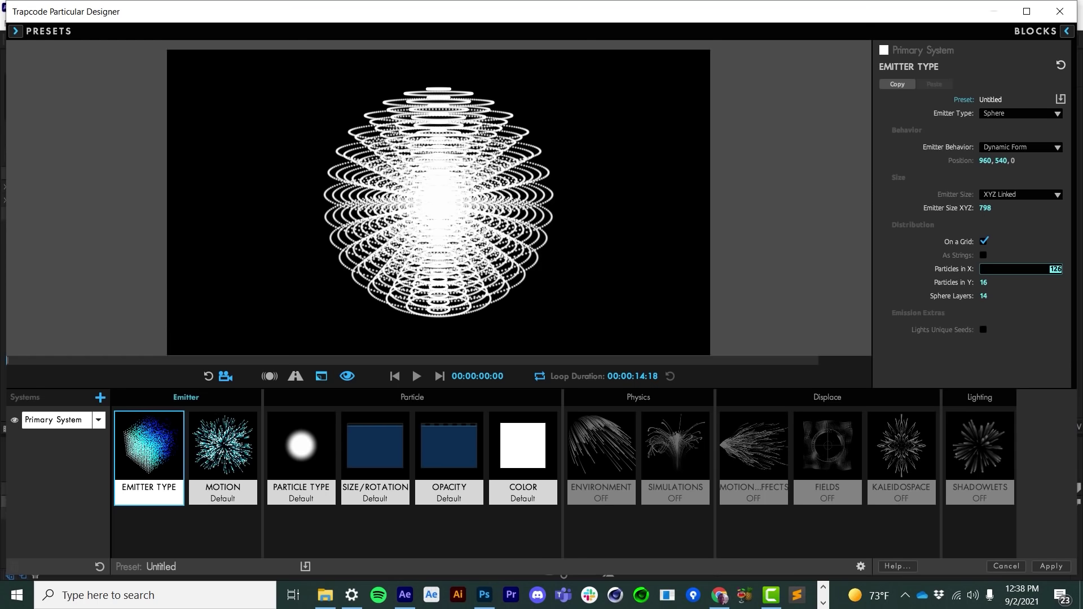
pyautogui.press('Tab')
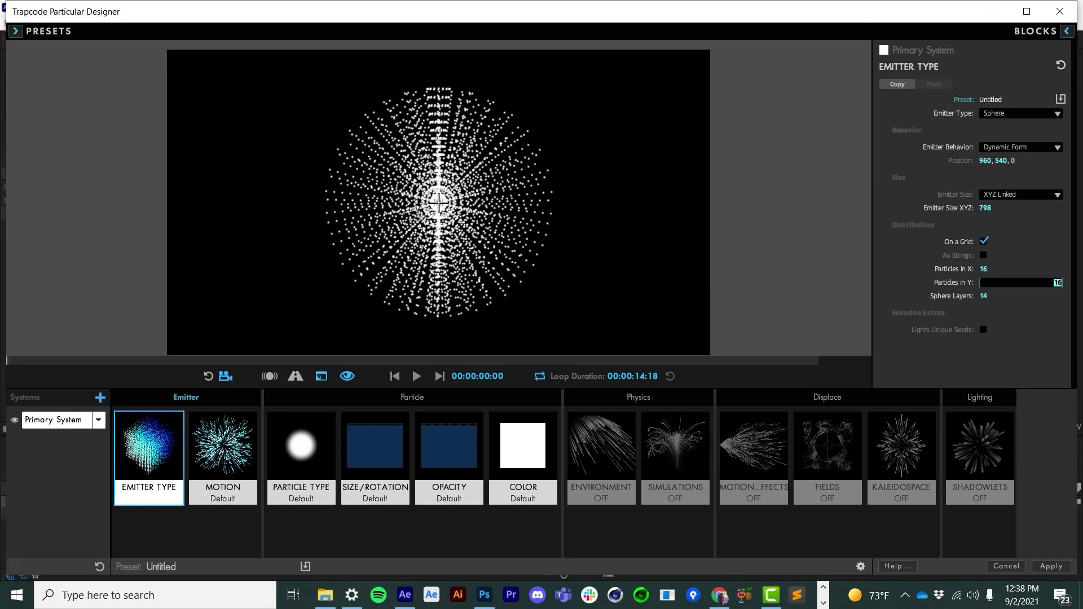
pyautogui.write('1')
pyautogui.press('Tab')
pyautogui.press('Return')
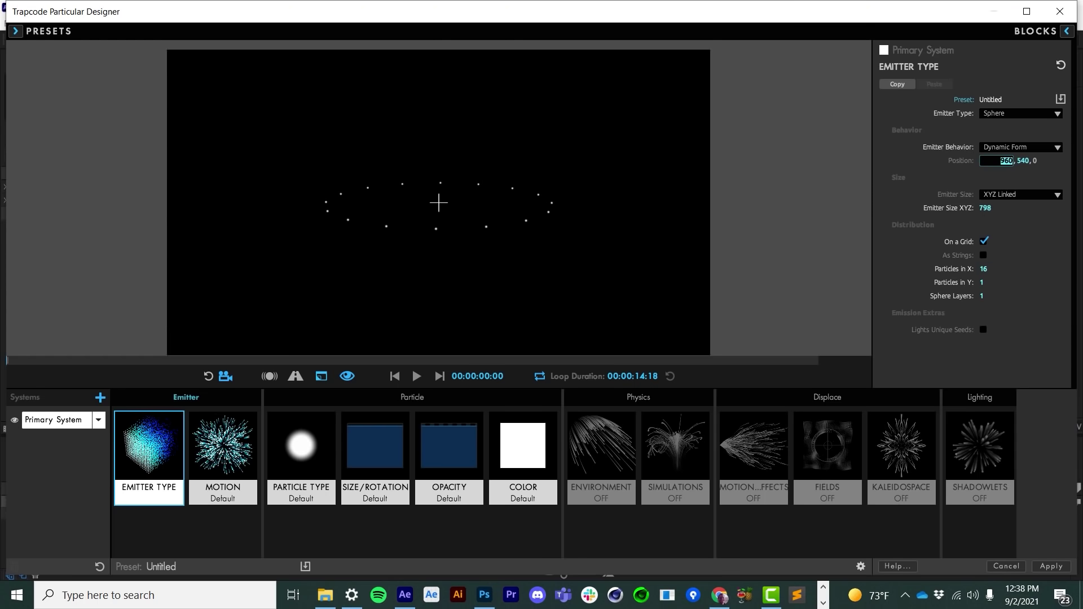
# - Enlarge particles to size 63 and cut Feather to 0% for hard edges
pyautogui.click(375, 456)
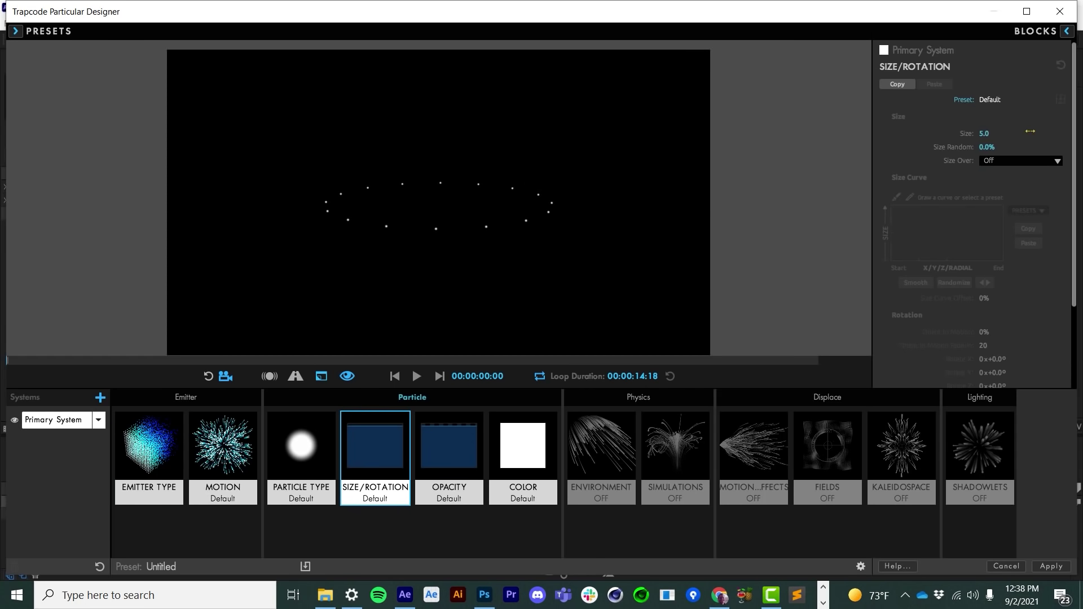
pyautogui.moveTo(985, 133); pyautogui.dragTo(1033, 135)
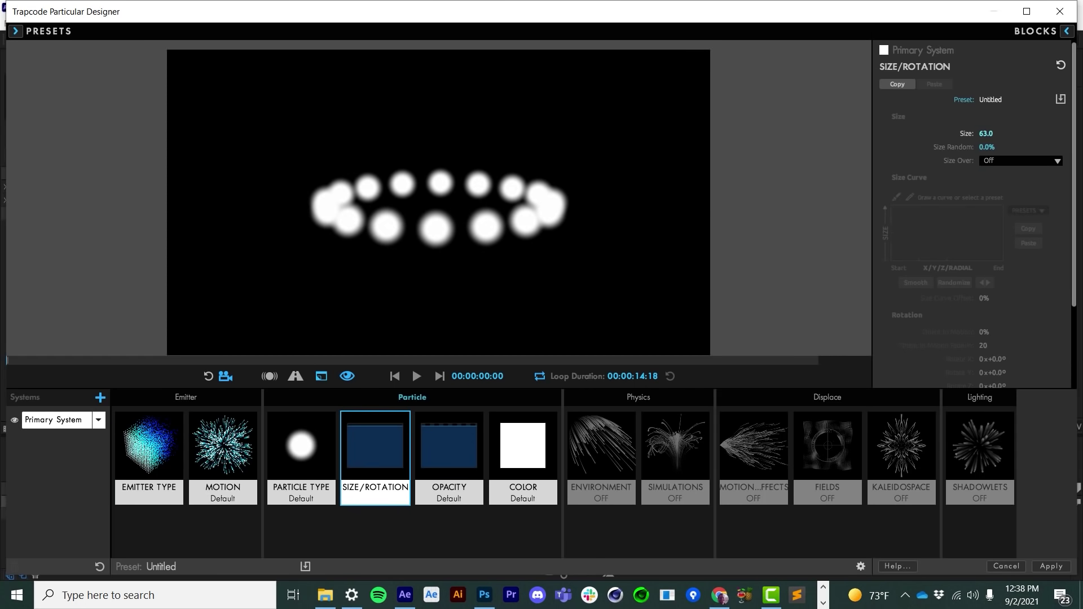
pyautogui.moveTo(445, 204); pyautogui.dragTo(493, 199)
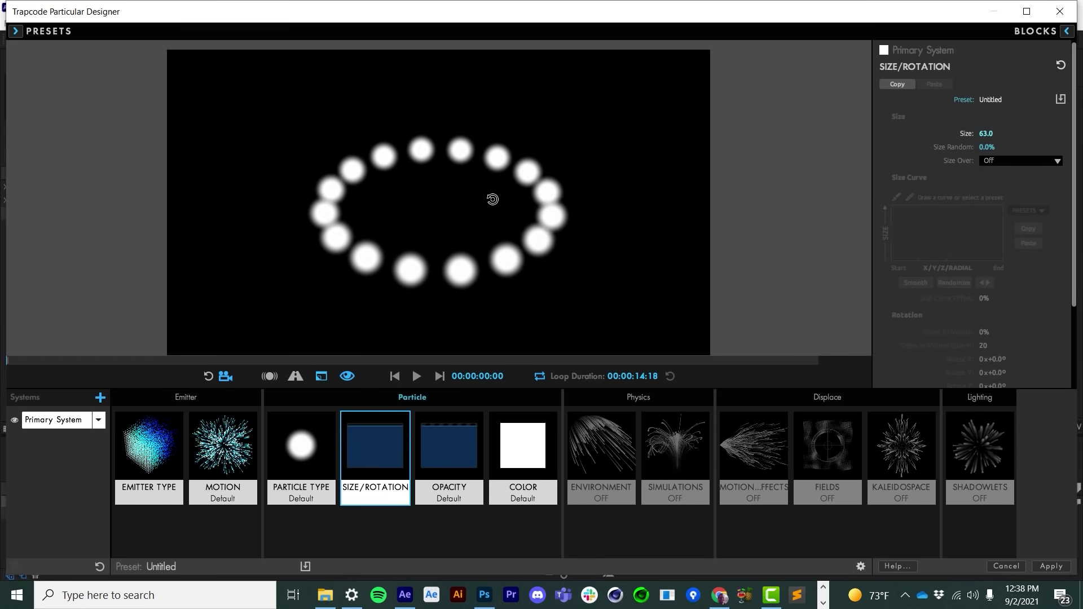
pyautogui.click(301, 451)
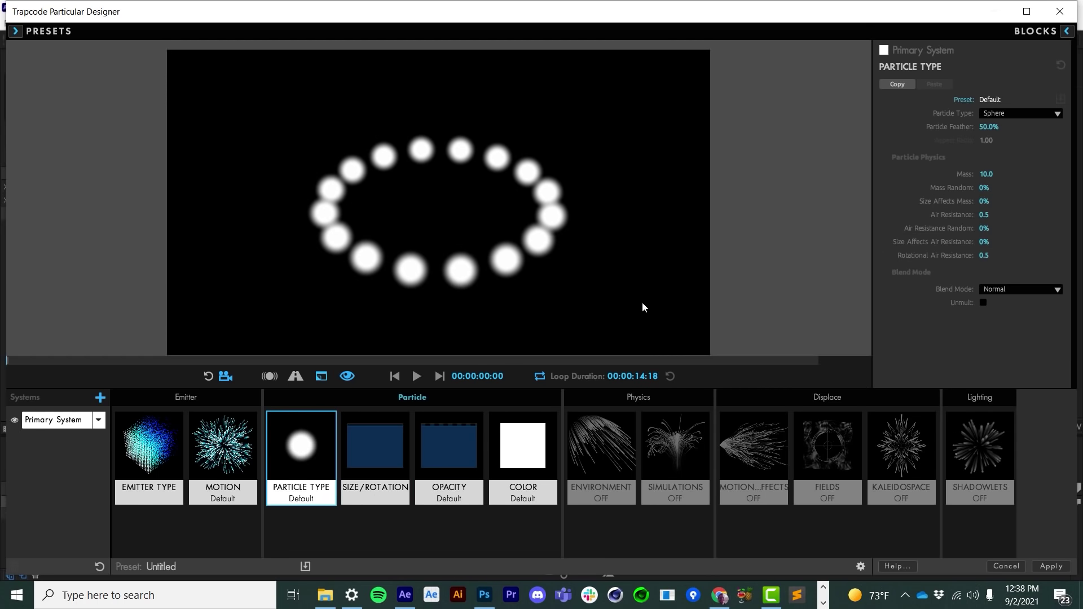
pyautogui.moveTo(997, 127); pyautogui.dragTo(959, 127)
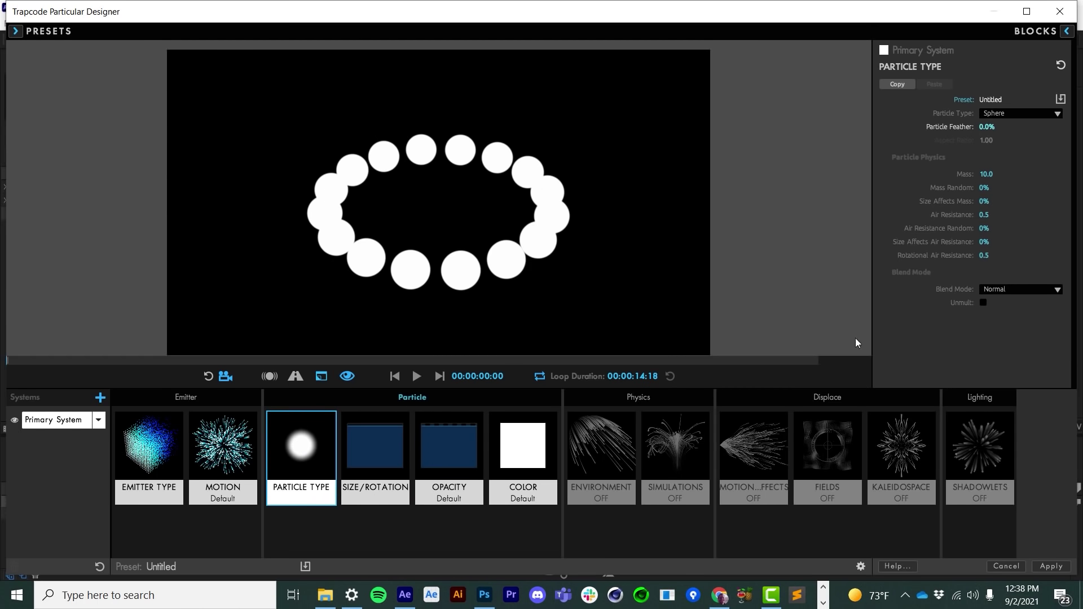
# - Colour the particles with the Technicolor preset and play the multicoloured ring
pyautogui.doubleClick(523, 446)
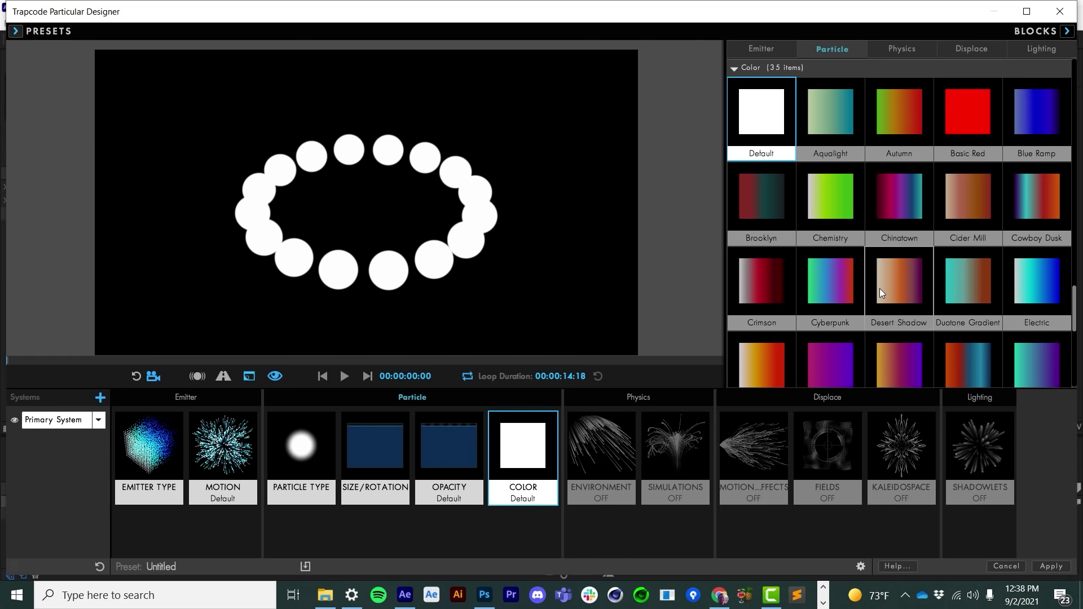
pyautogui.scroll(-5, 881, 290)
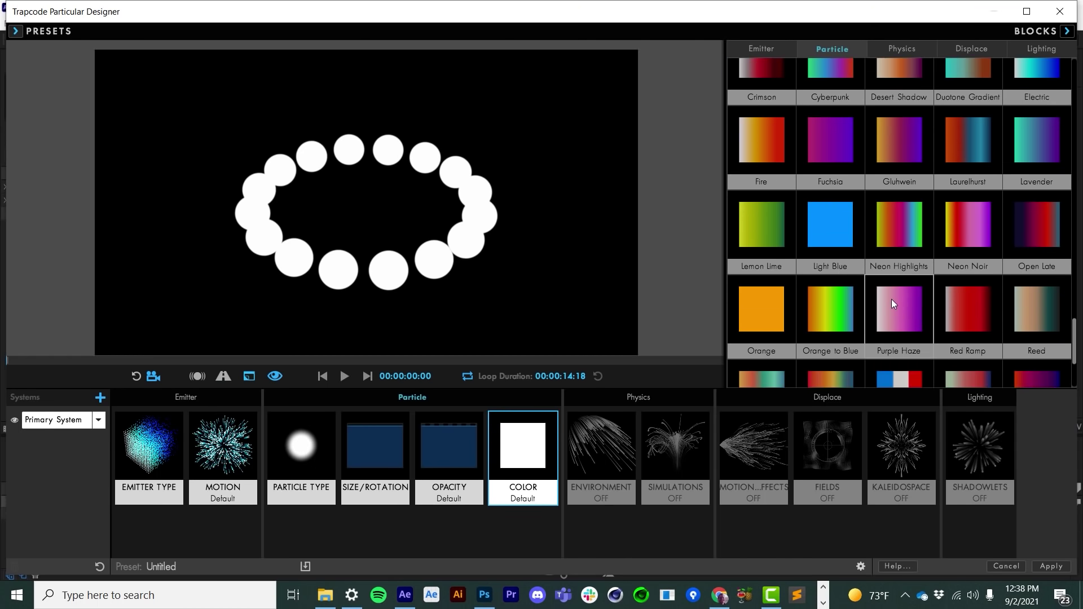
pyautogui.scroll(-2, 892, 299)
pyautogui.click(840, 286)
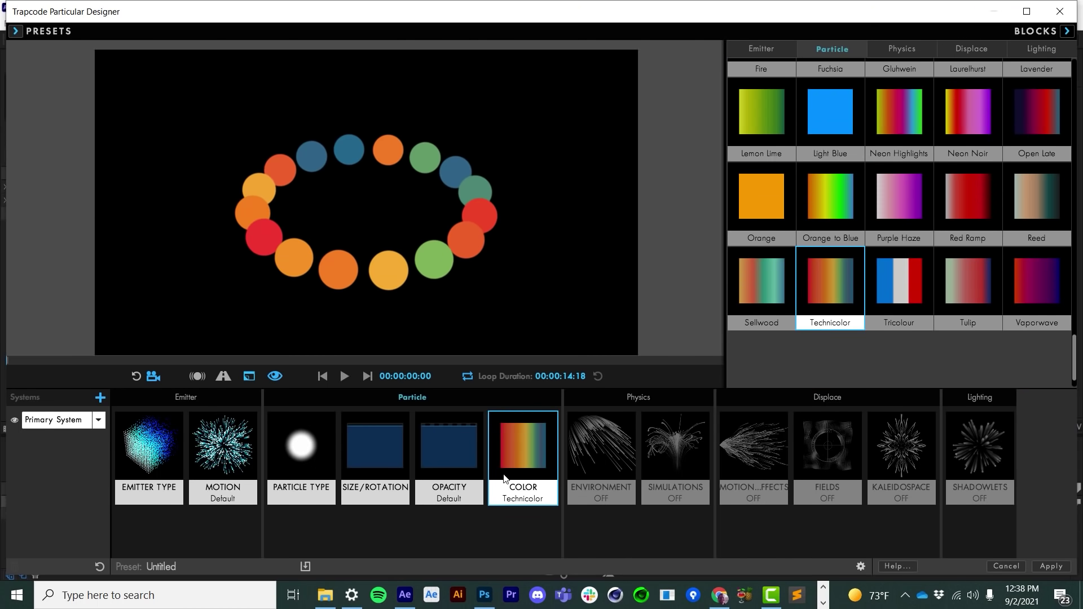
pyautogui.click(519, 463)
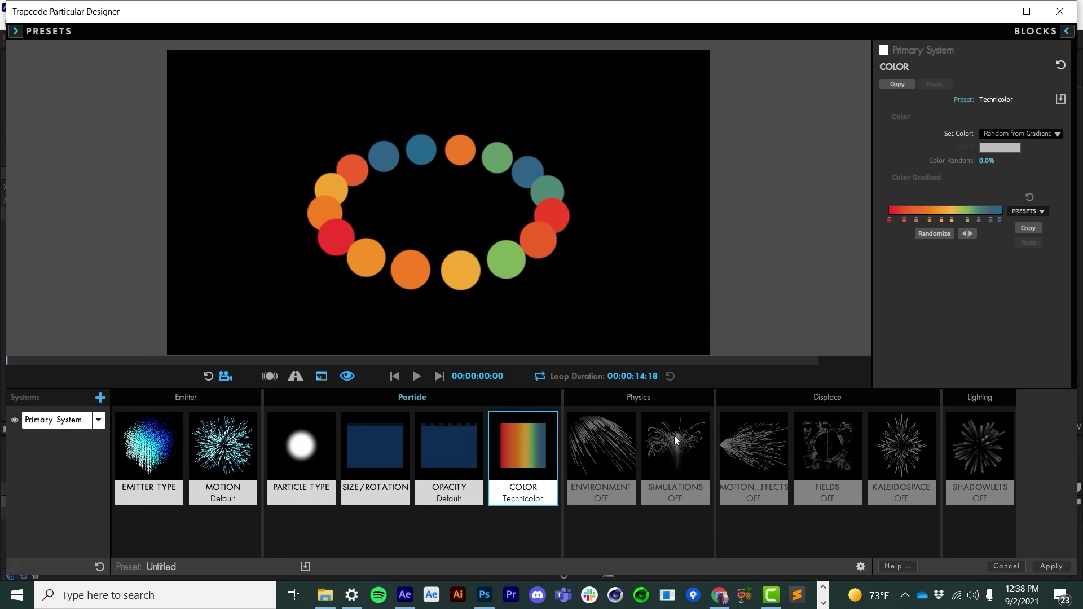
pyautogui.click(416, 376)
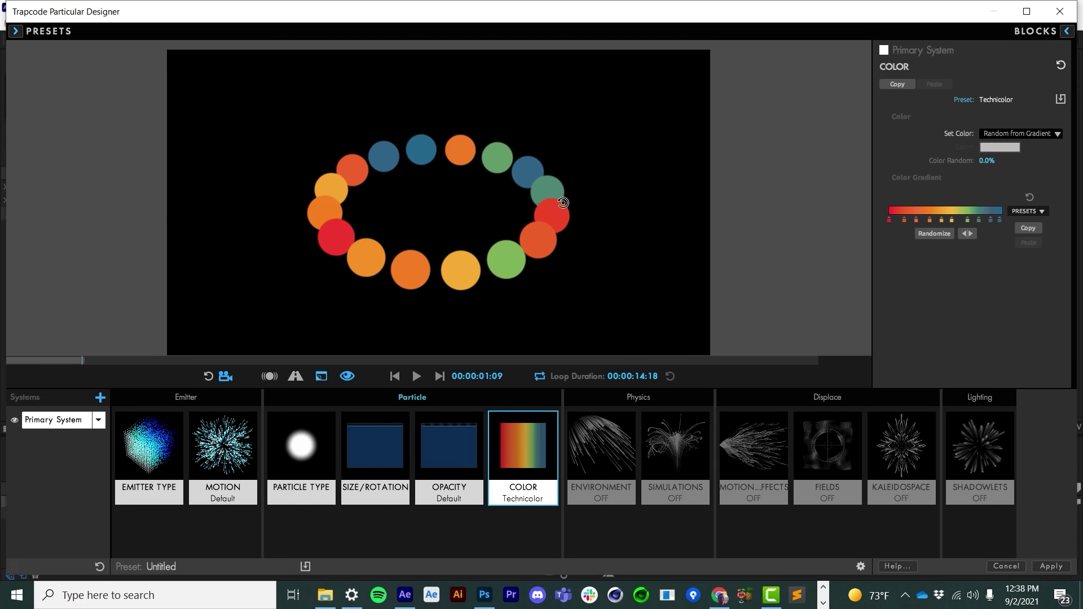
pyautogui.moveTo(406, 295); pyautogui.dragTo(438, 293)
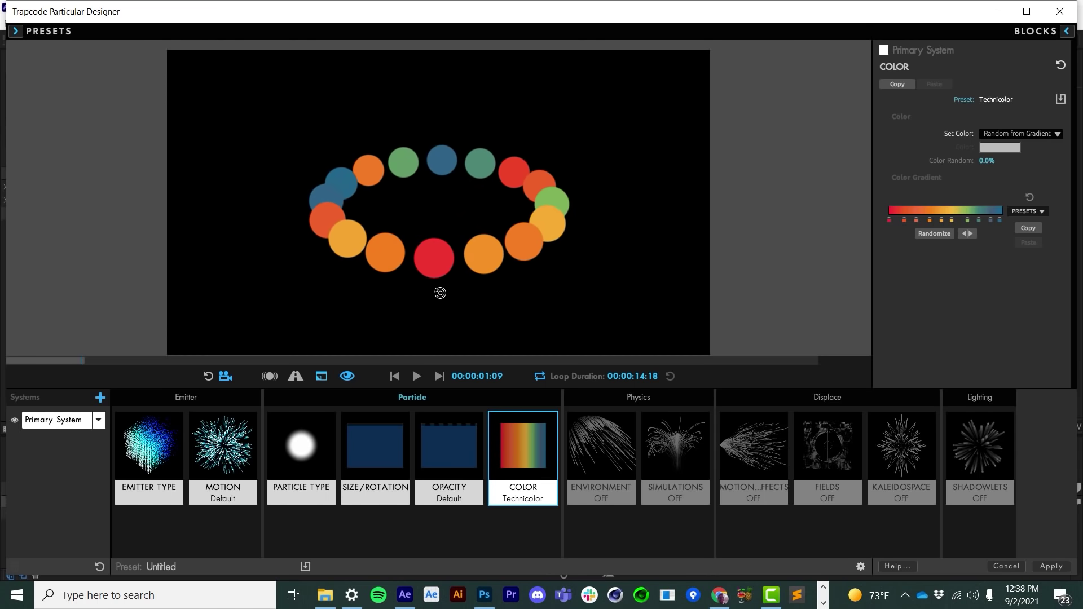
# - Enable fluid motion on the Primary System and set Fluid Force to Vortex Tube
pyautogui.click(699, 443)
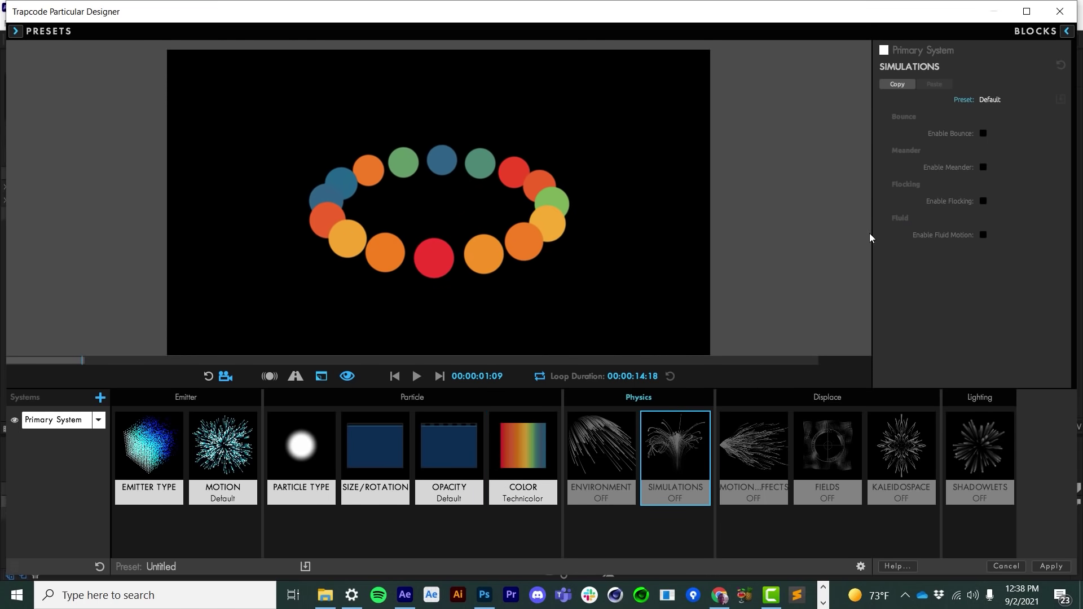
pyautogui.click(981, 234)
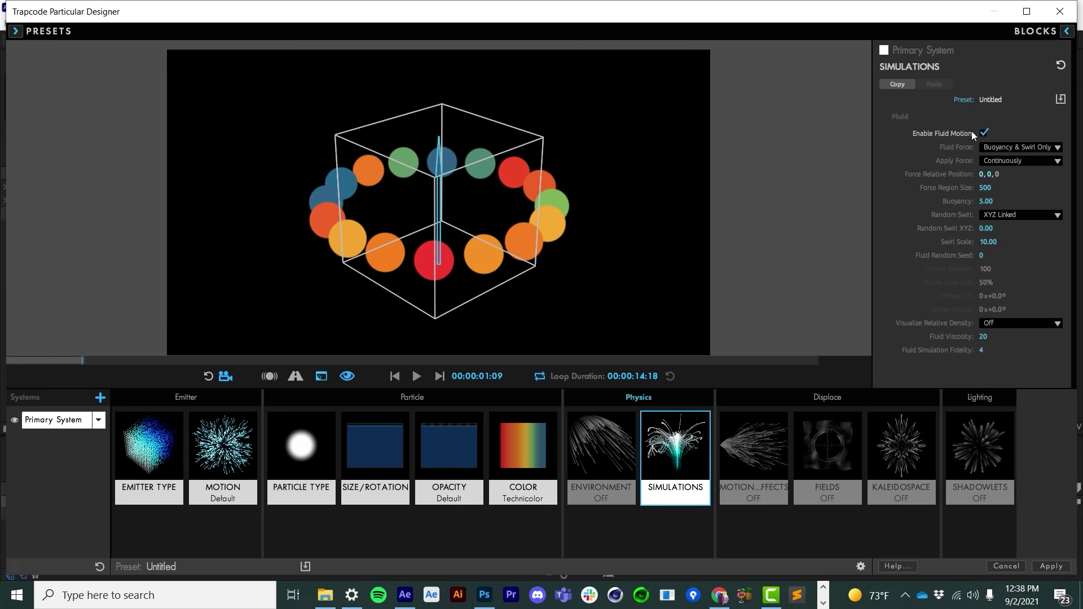
pyautogui.click(416, 376)
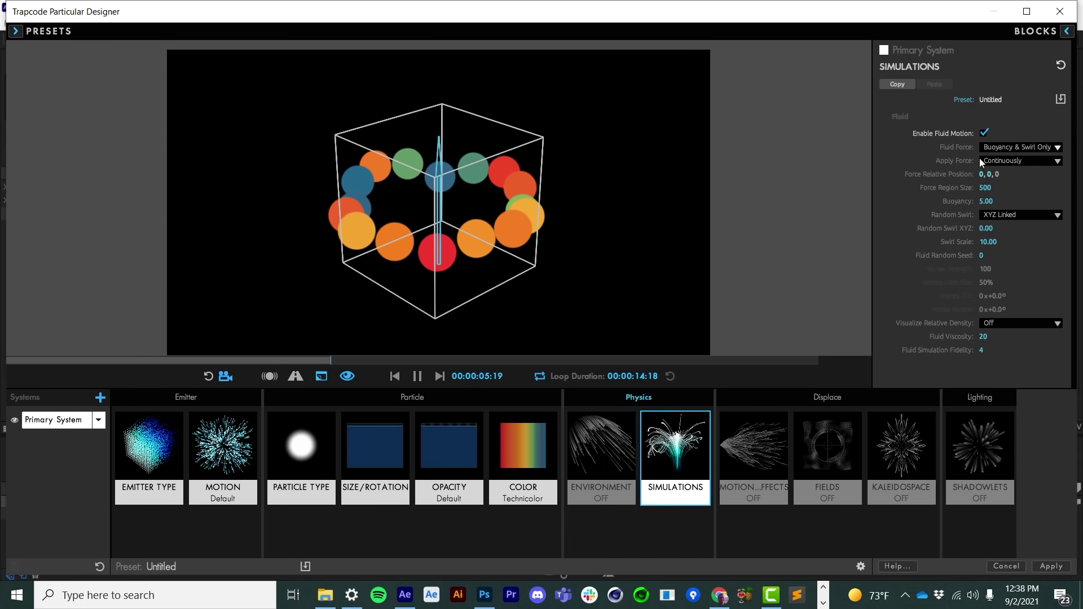
pyautogui.press('space')
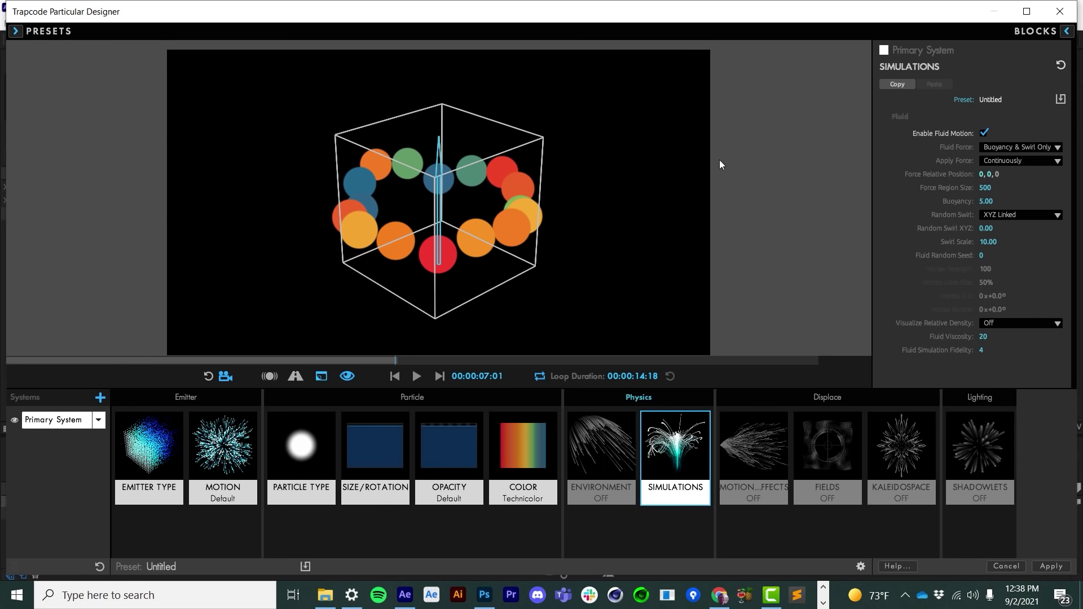
pyautogui.click(993, 147)
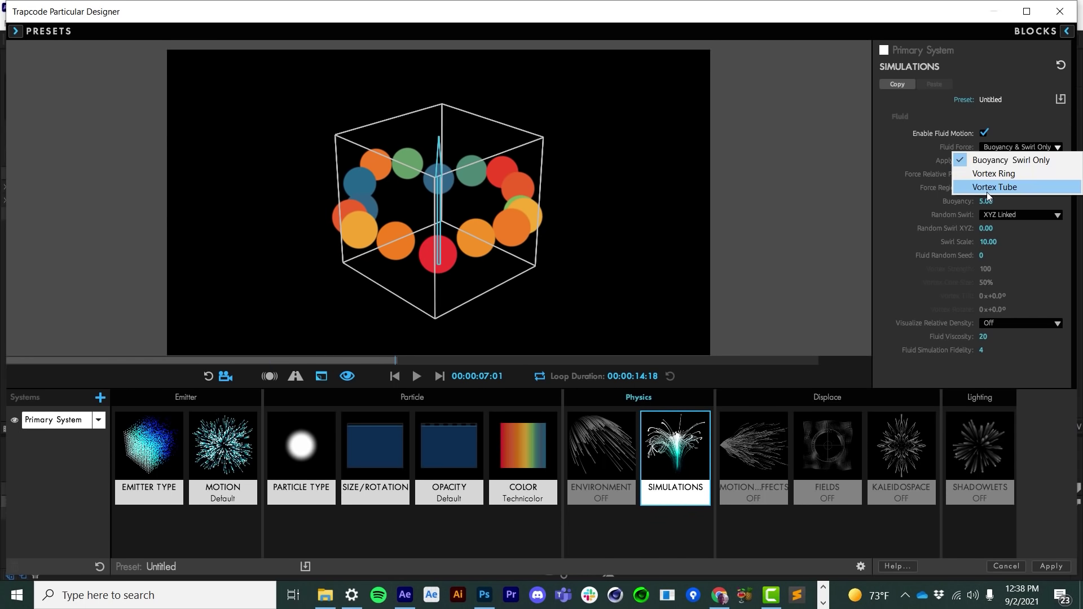
pyautogui.click(987, 190)
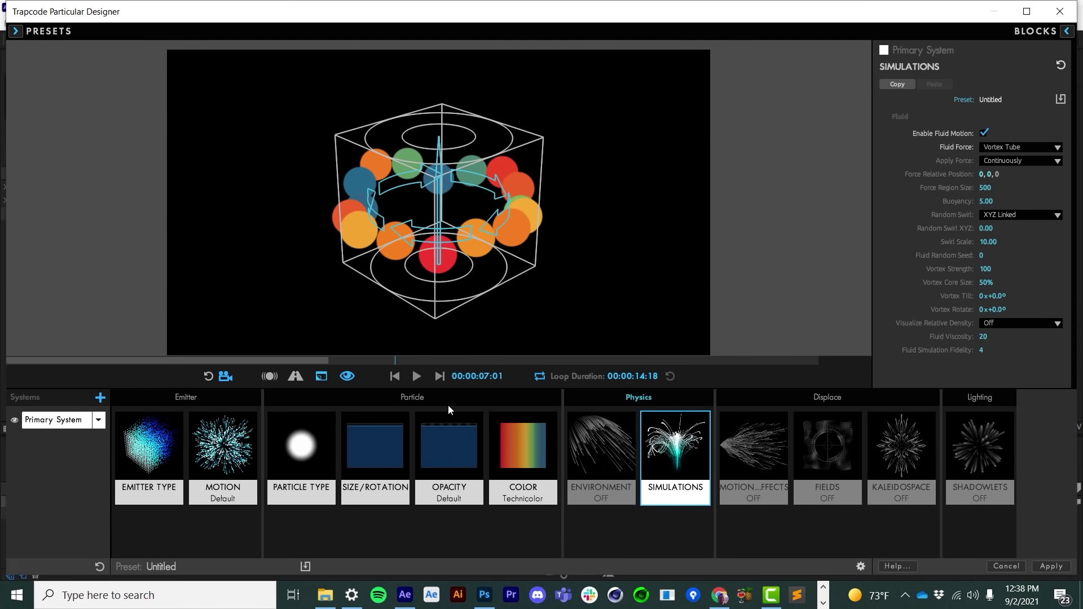
# - Raise Random Swirl XYZ to 21.00 and preview the swirling vortex
pyautogui.click(416, 376)
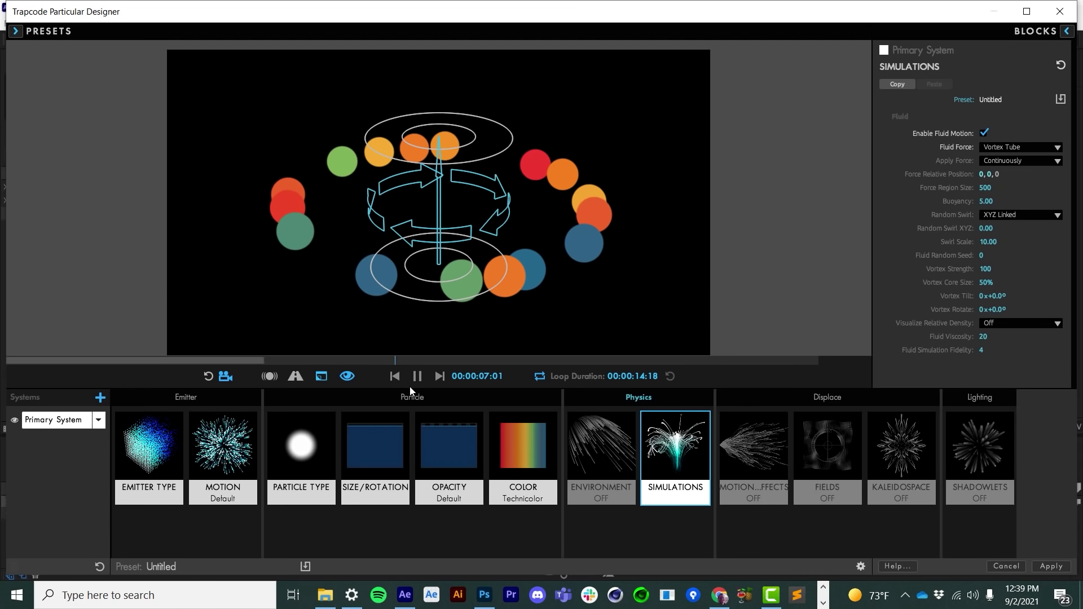
pyautogui.click(396, 377)
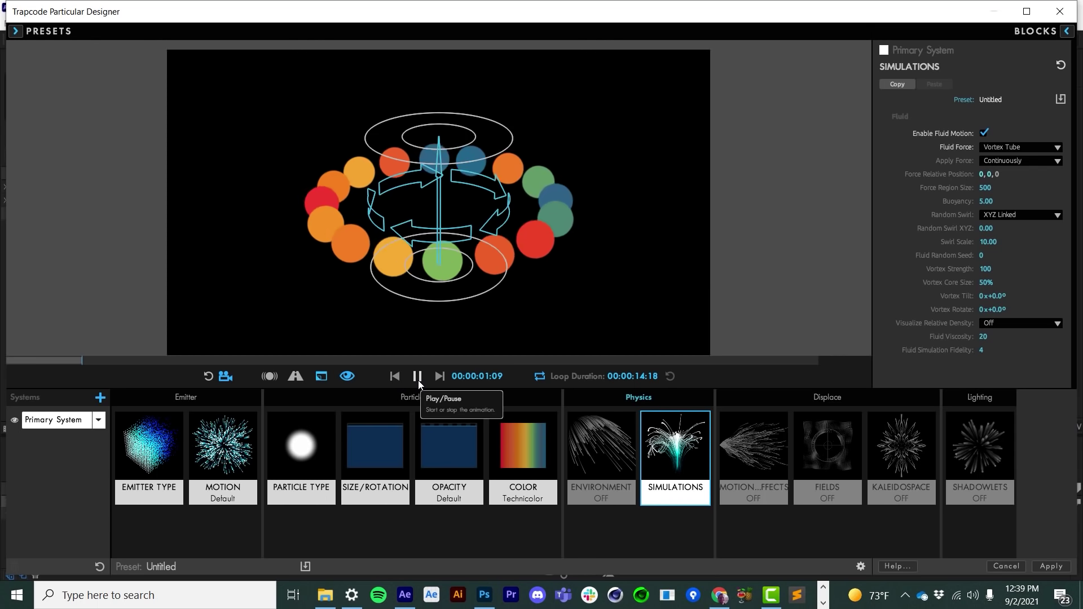
pyautogui.click(418, 378)
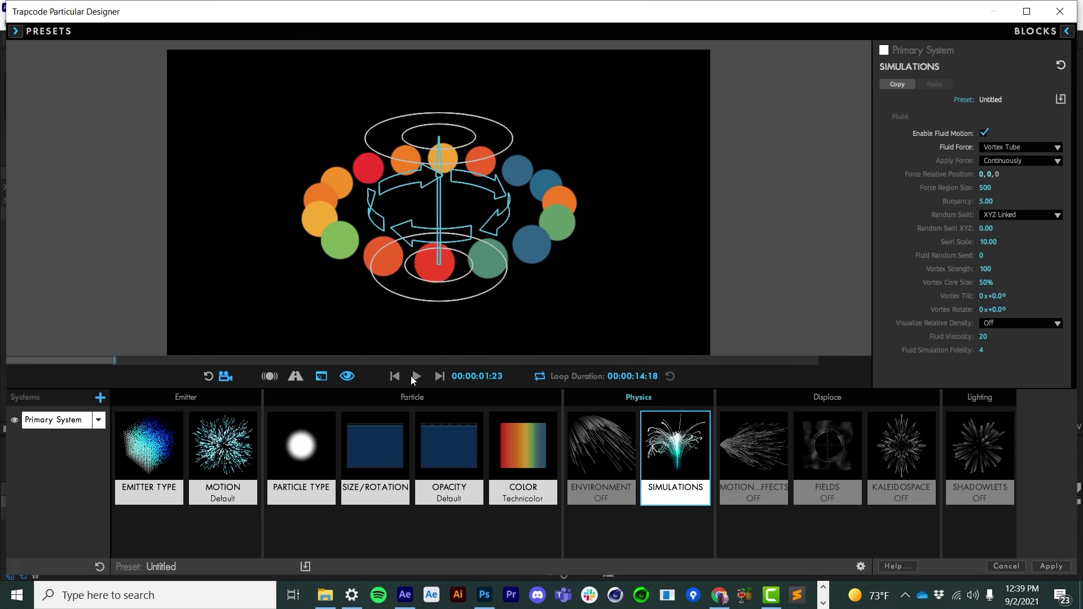
pyautogui.click(416, 376)
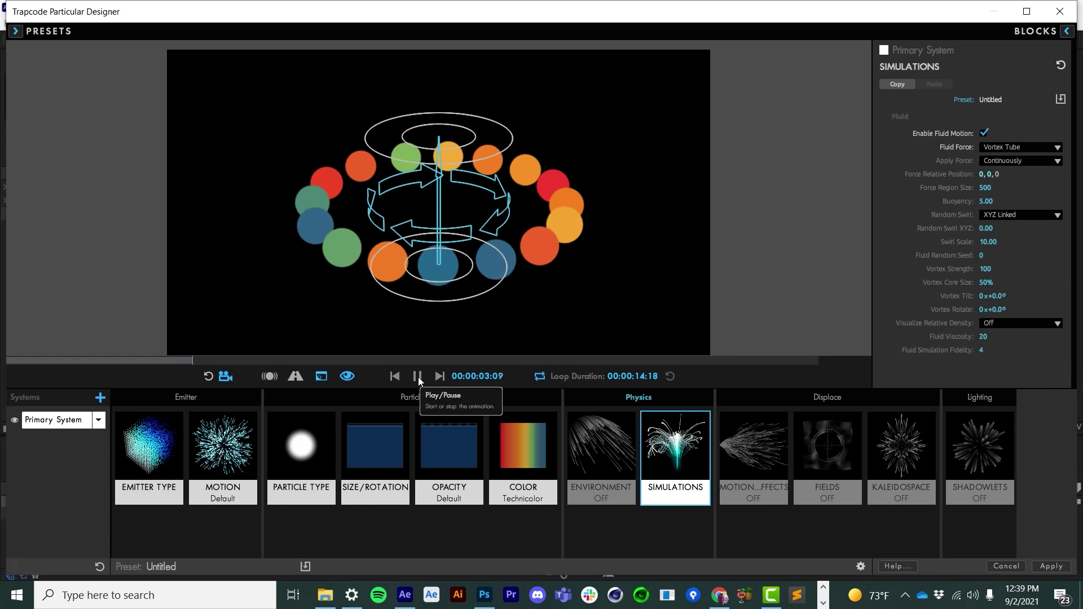
pyautogui.click(418, 377)
pyautogui.moveTo(993, 229); pyautogui.dragTo(923, 270)
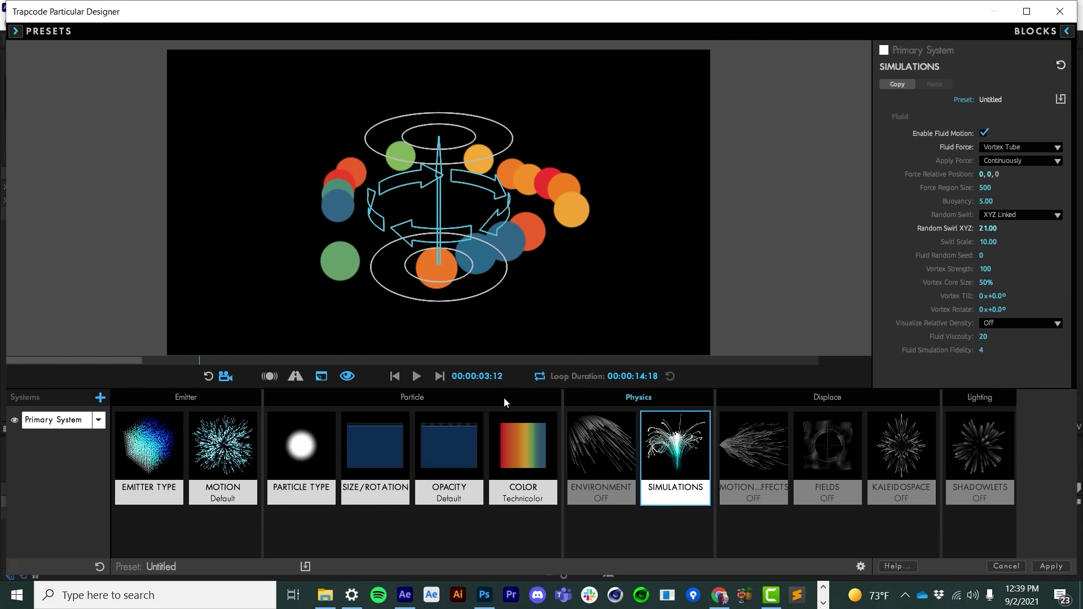
pyautogui.click(418, 377)
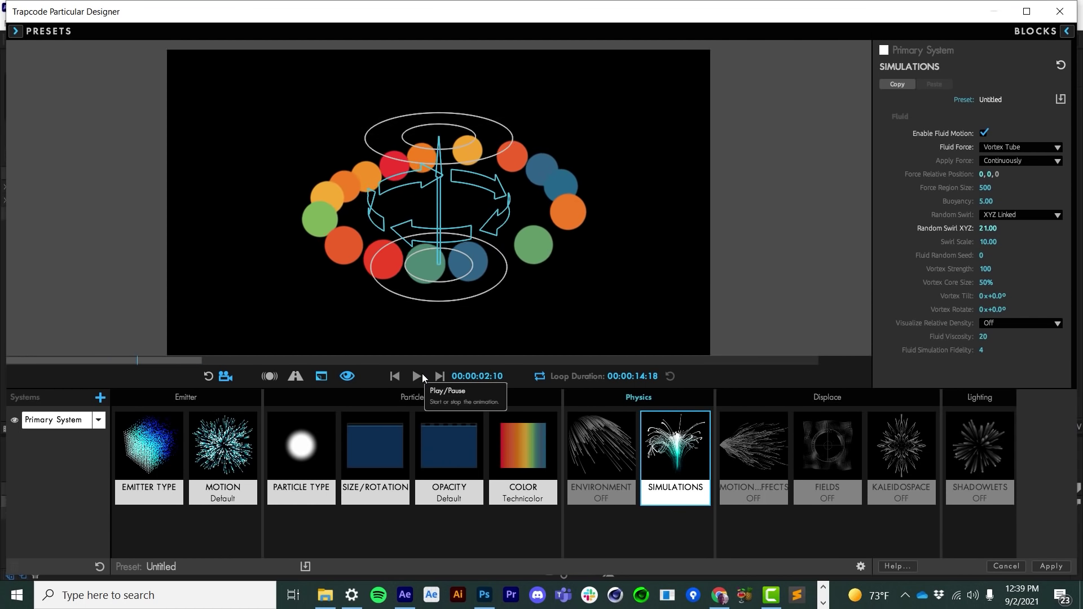
pyautogui.click(422, 375)
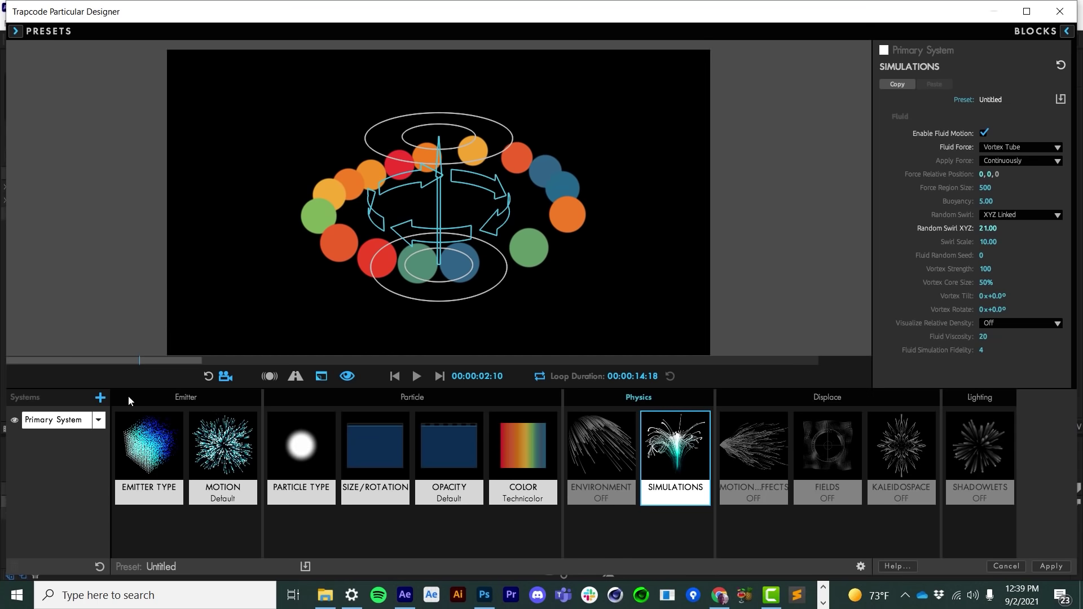
# - Add System 2 and set its Emitter Type to Emit from Parent System
pyautogui.click(100, 398)
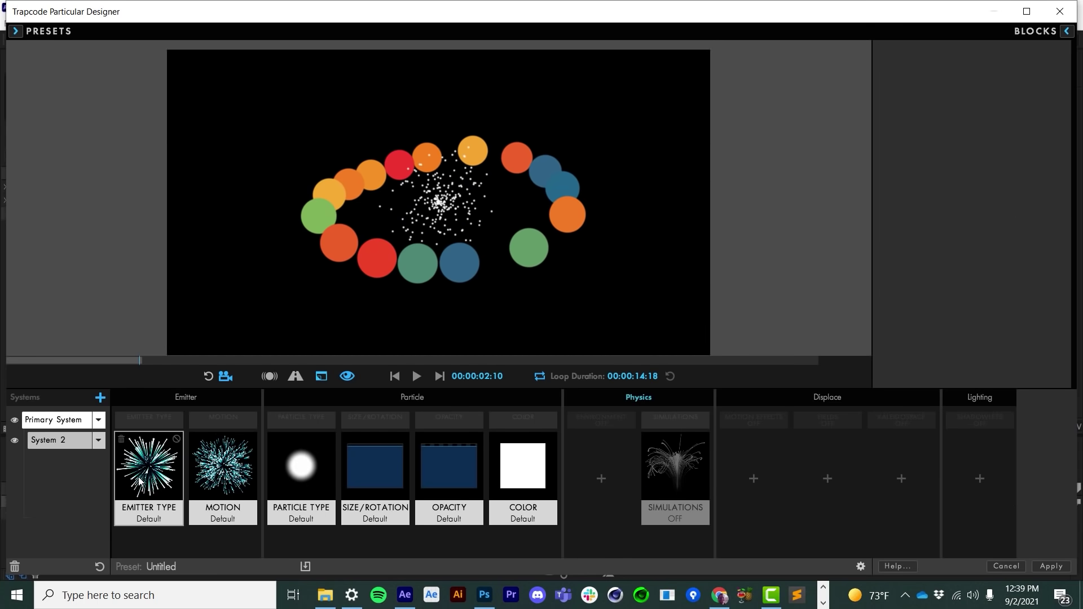
pyautogui.click(121, 439)
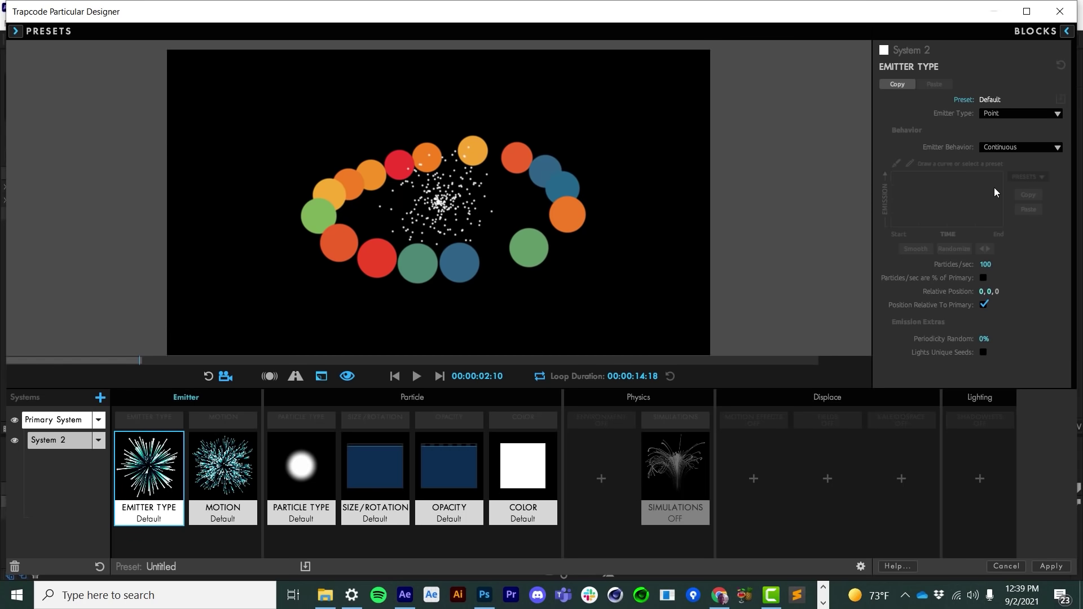
pyautogui.click(1007, 107)
pyautogui.click(1004, 107)
pyautogui.click(997, 111)
pyautogui.click(985, 221)
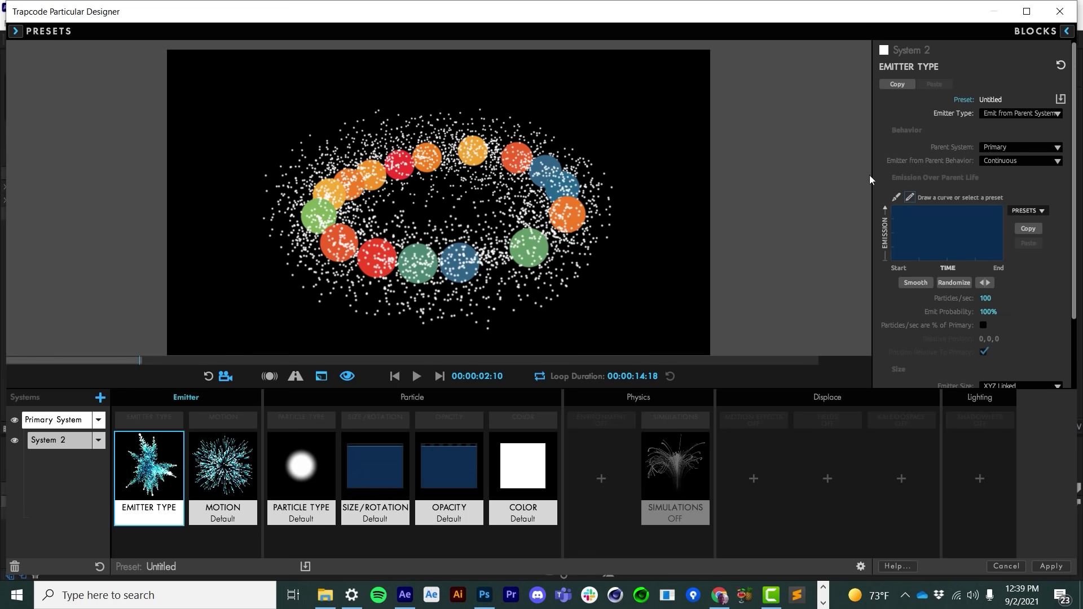
pyautogui.click(277, 464)
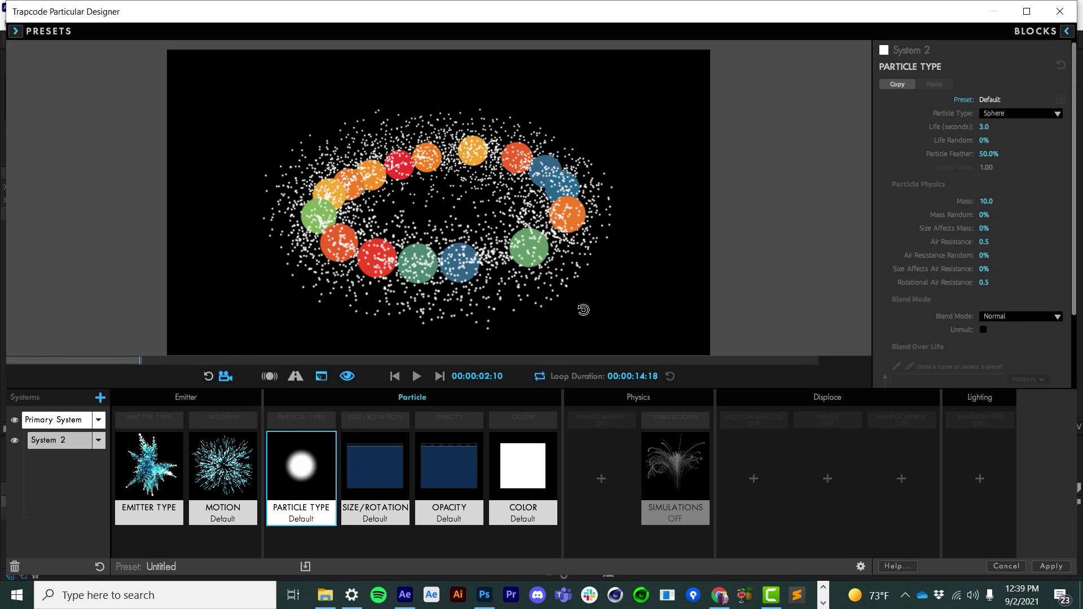
pyautogui.click(150, 469)
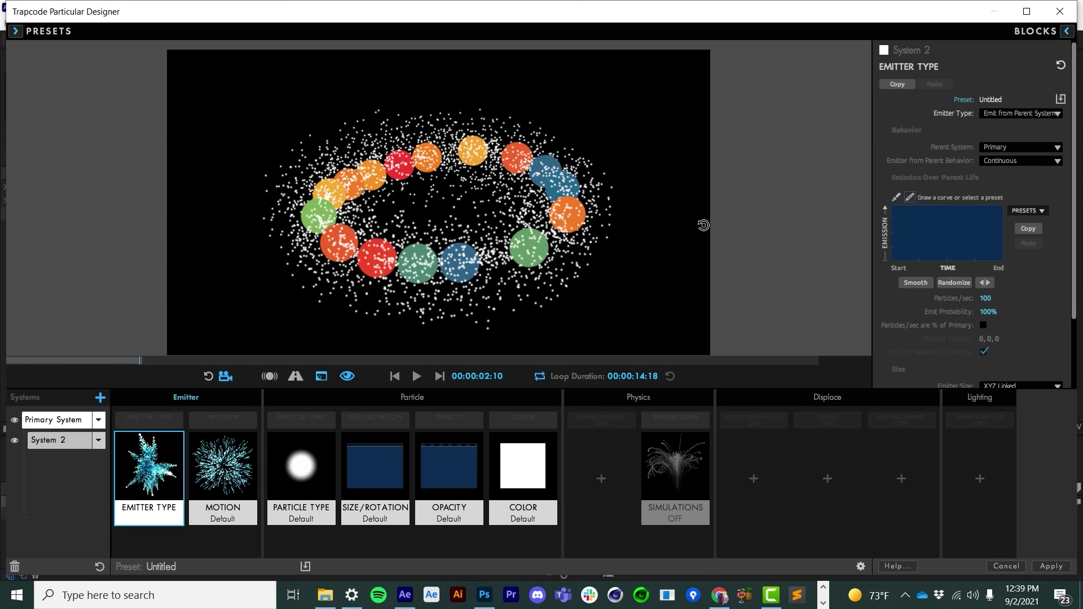
# - Set System 2's Color from Parent to 100% and its Velocity to 0
pyautogui.click(523, 468)
pyautogui.moveTo(987, 174); pyautogui.dragTo(1015, 174)
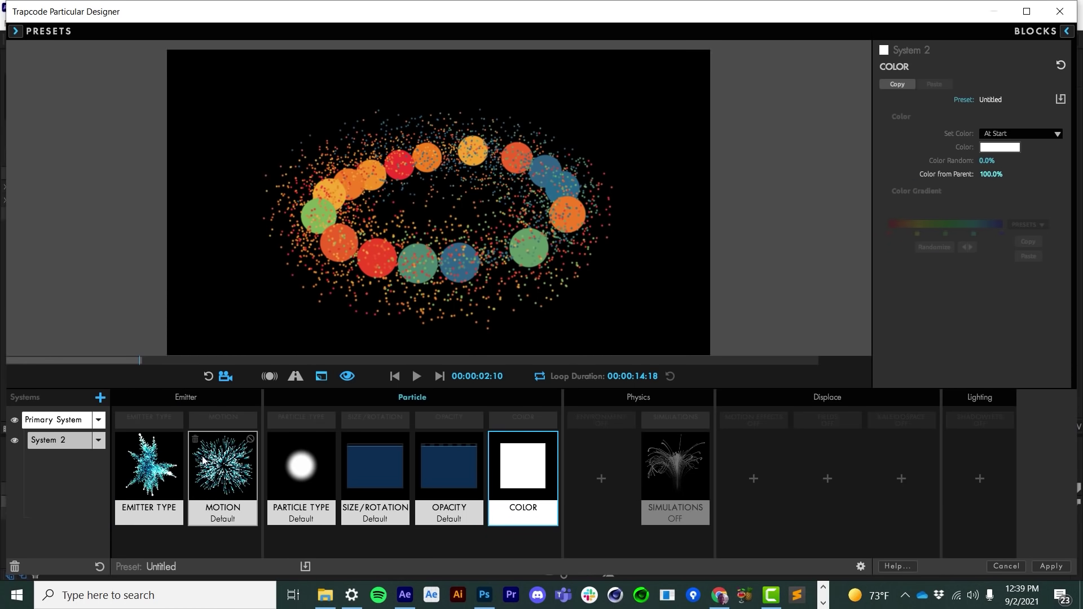
pyautogui.click(223, 469)
pyautogui.click(1006, 233)
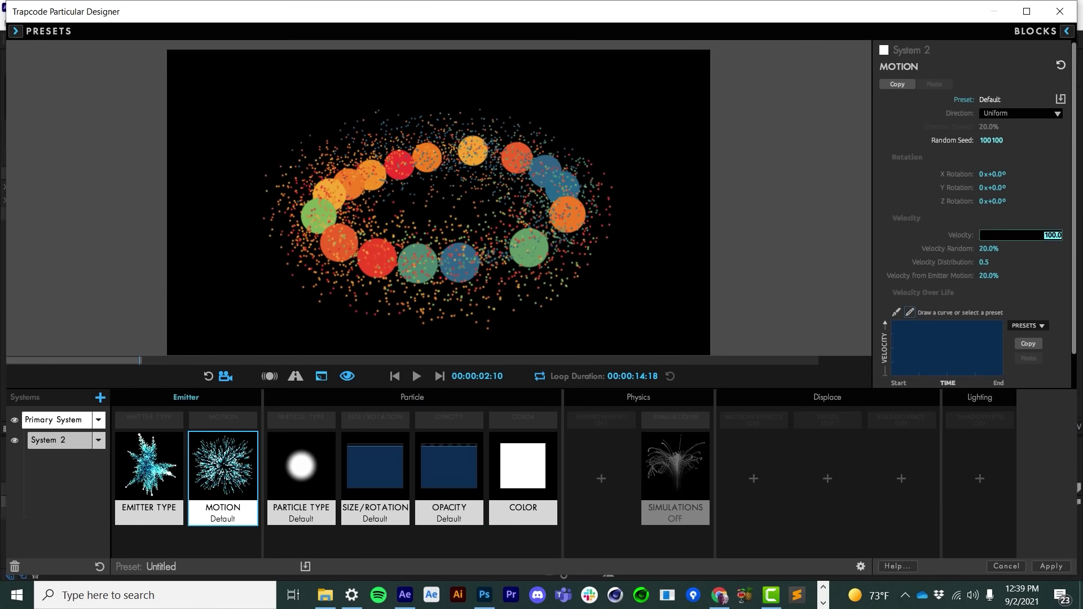
pyautogui.write('0')
pyautogui.press('Return')
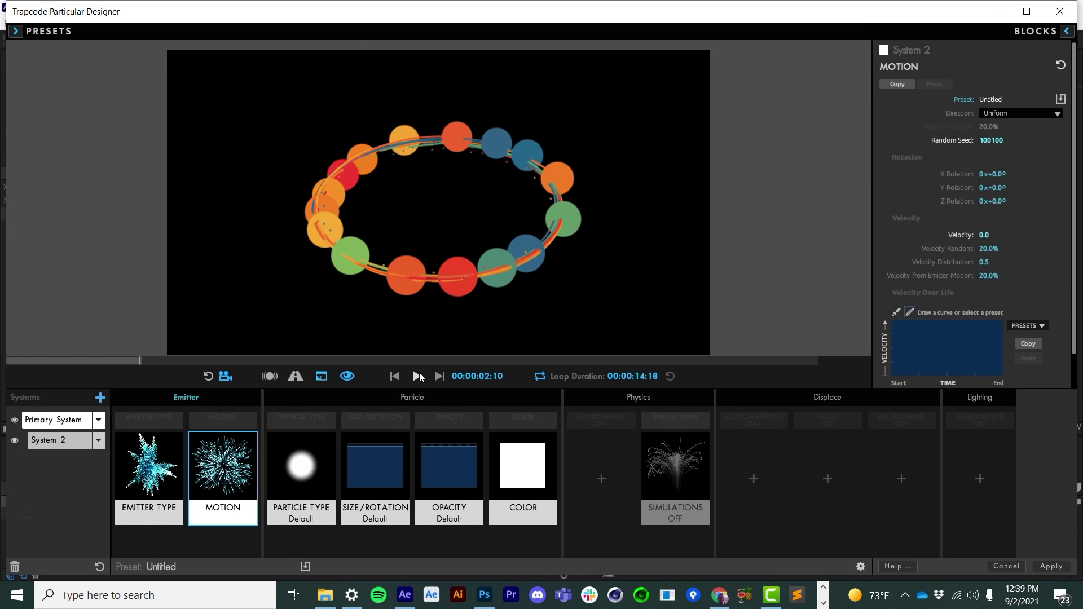
# - Apply a ramp-down Size Over Life preset and raise particle Size to 12
pyautogui.click(375, 468)
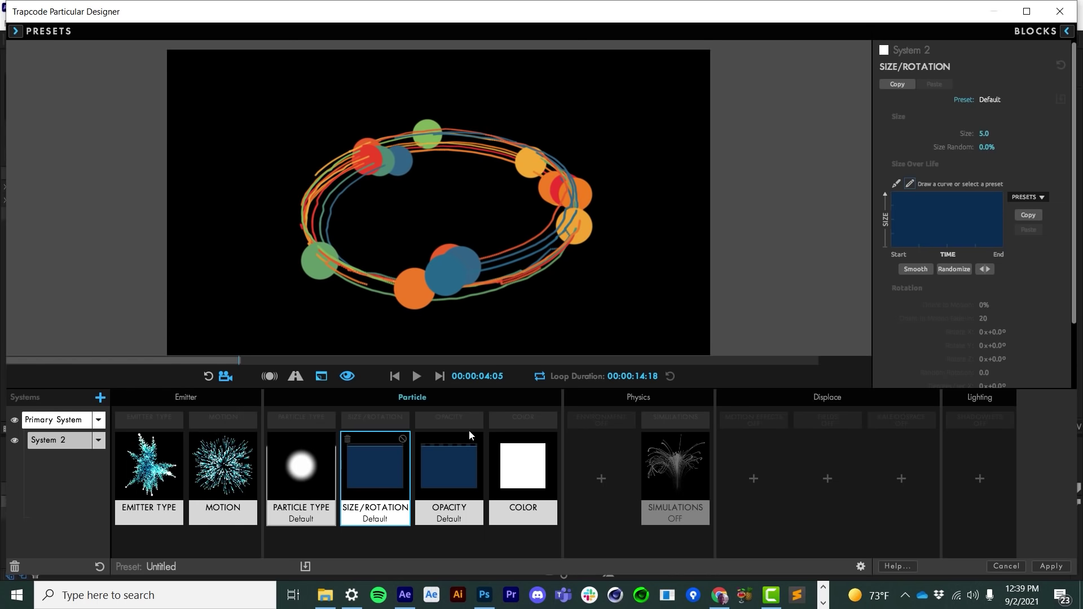
pyautogui.click(1028, 197)
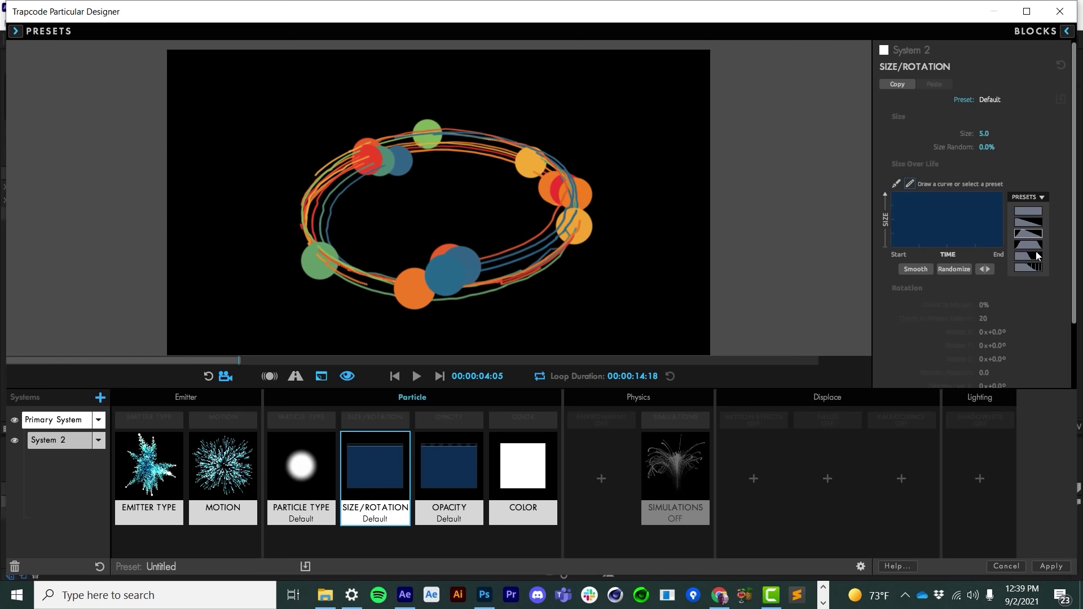
pyautogui.click(1029, 222)
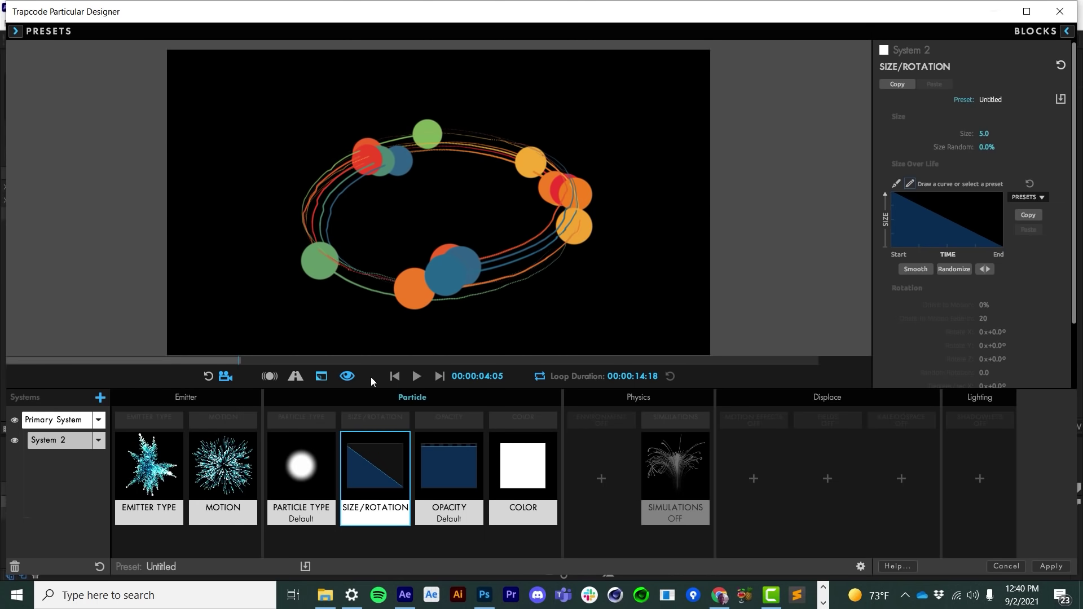
pyautogui.click(416, 377)
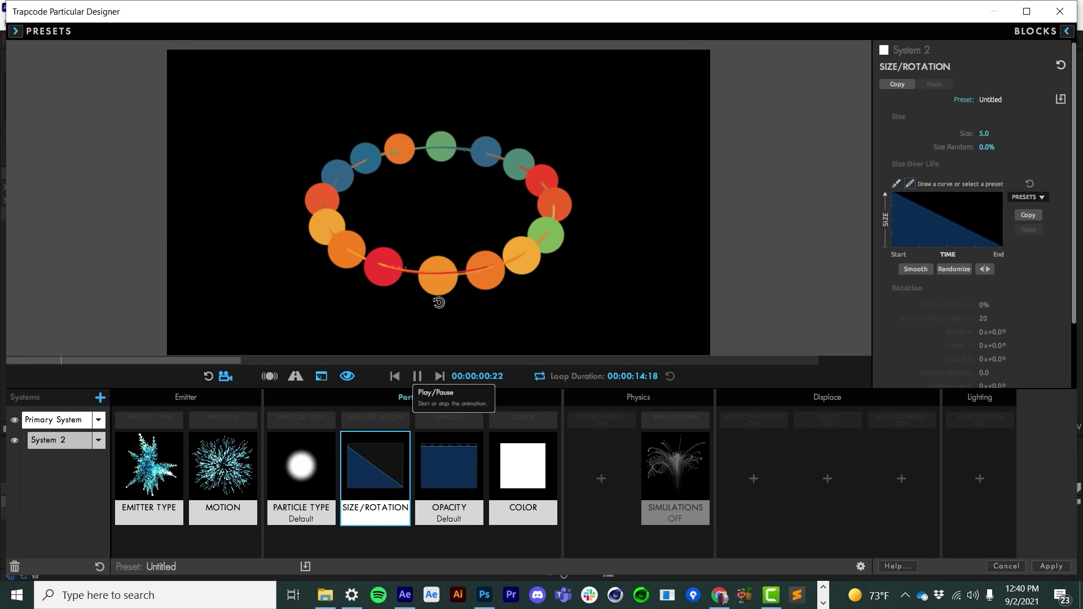
pyautogui.moveTo(439, 302); pyautogui.dragTo(415, 266)
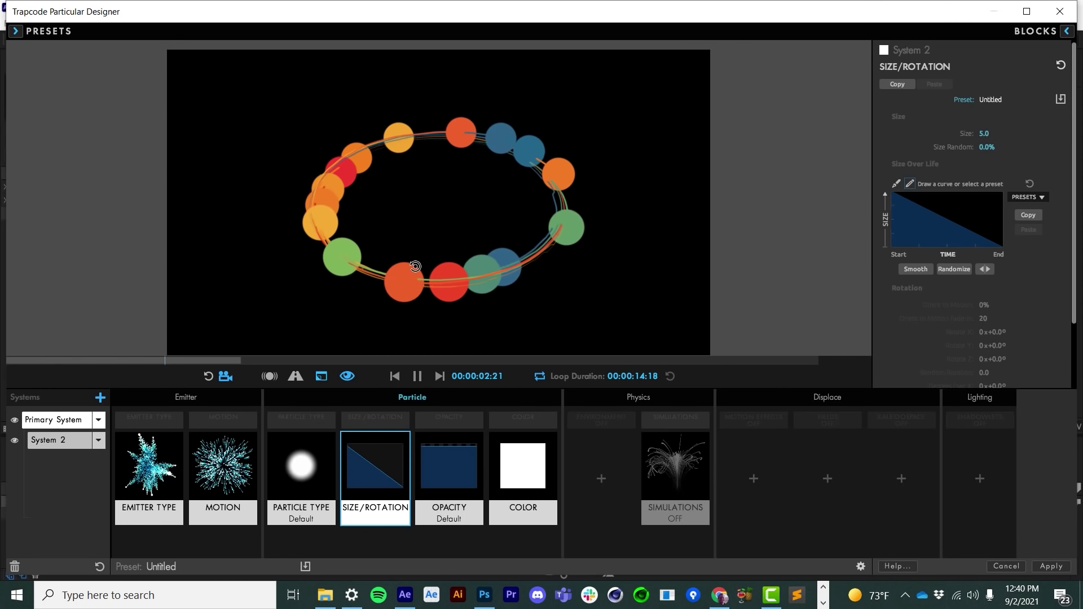
pyautogui.press('space')
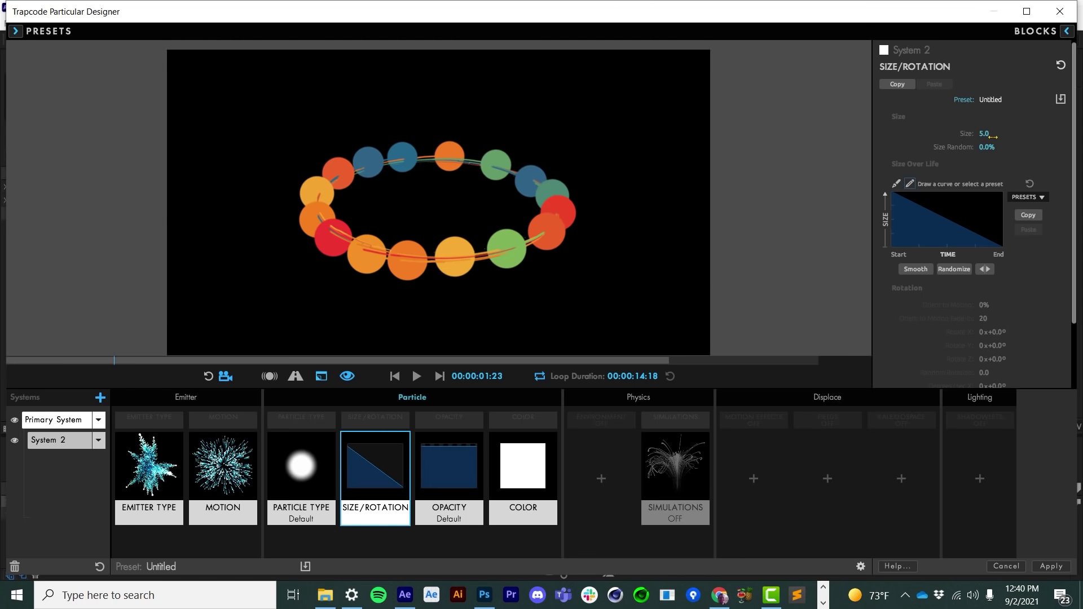
pyautogui.moveTo(993, 136); pyautogui.dragTo(1016, 136)
pyautogui.press('space')
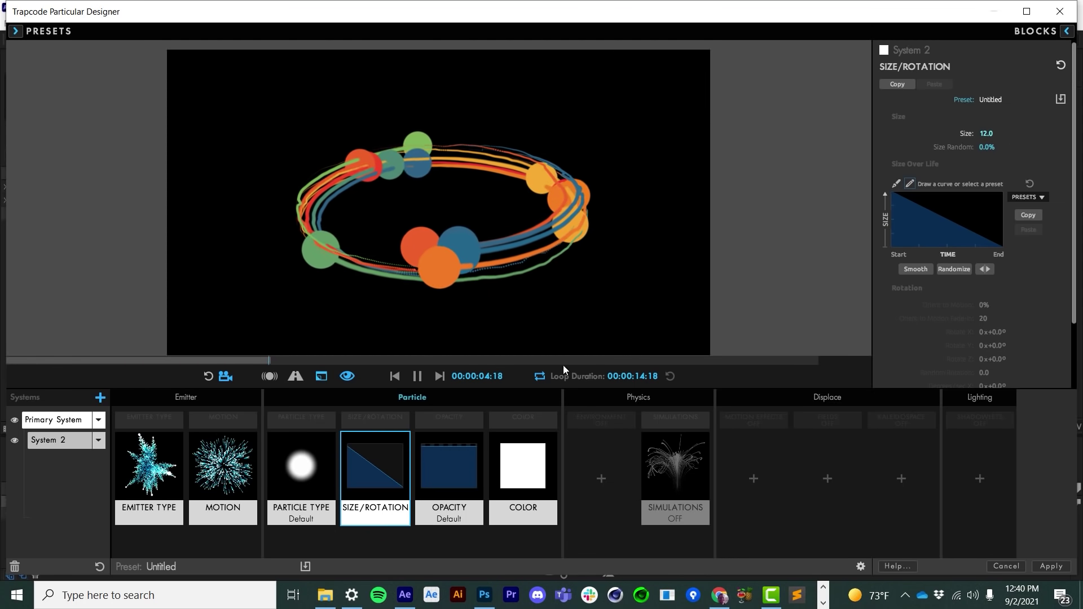
pyautogui.press('space')
pyautogui.click(677, 430)
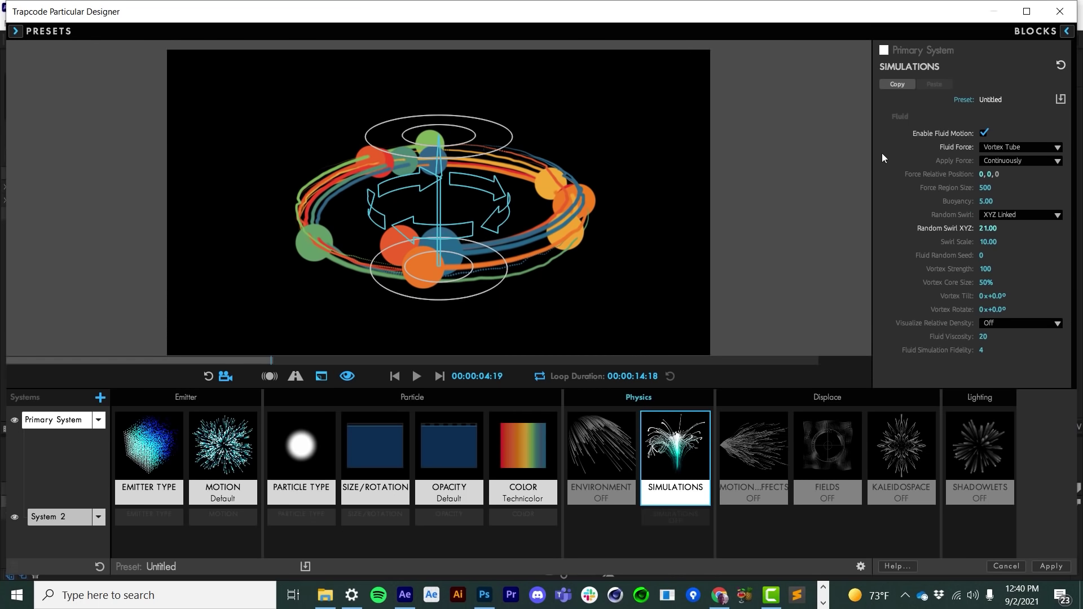
# - Enable System 2 flocking with Attract, Separate, Align at 0 and Target Attraction 20
pyautogui.click(682, 517)
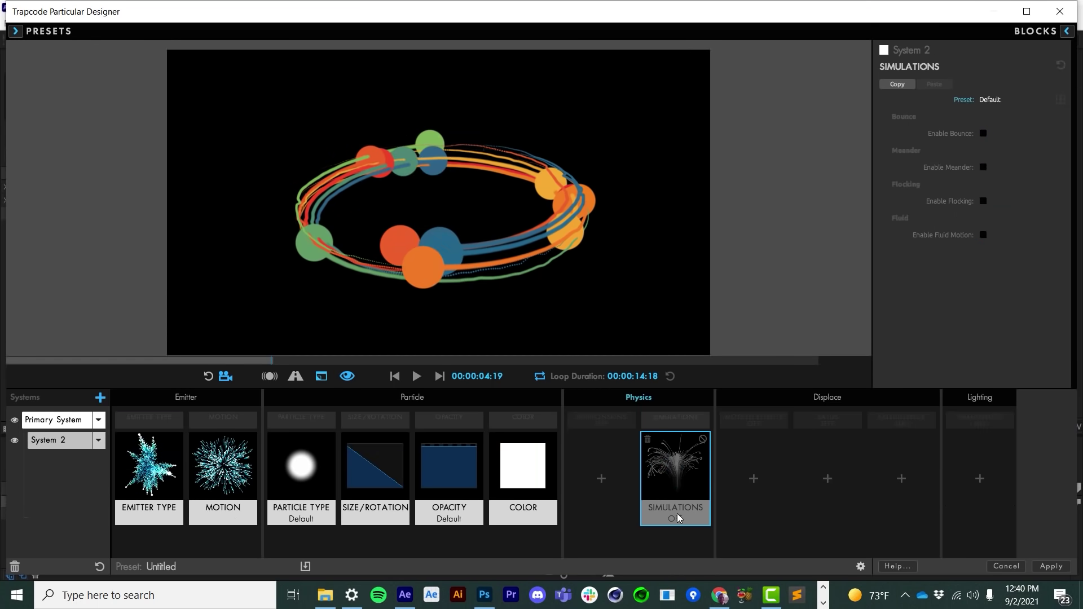
pyautogui.click(984, 201)
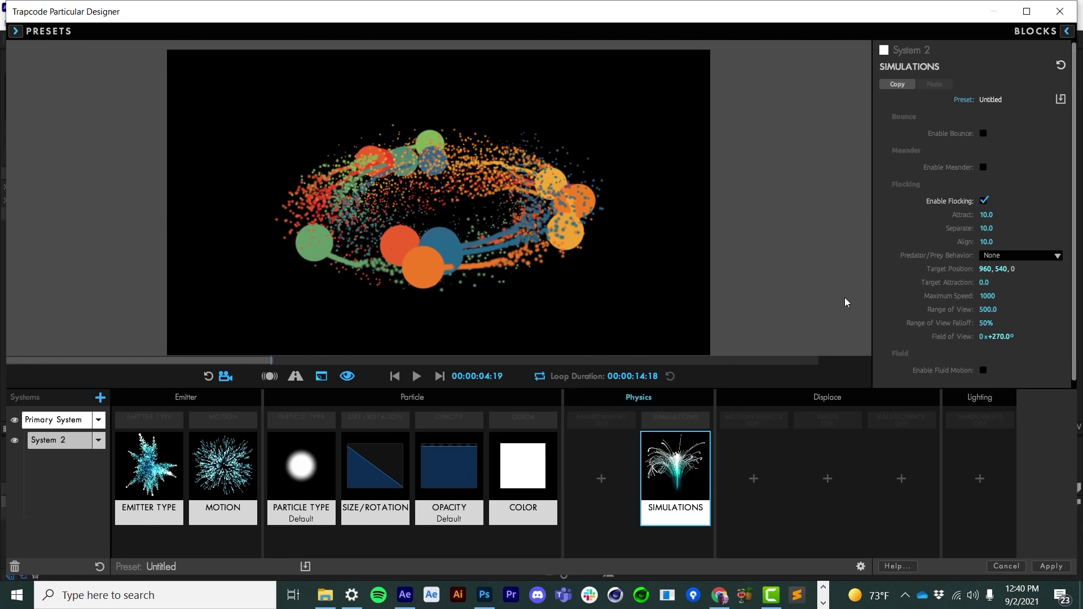
pyautogui.click(986, 214)
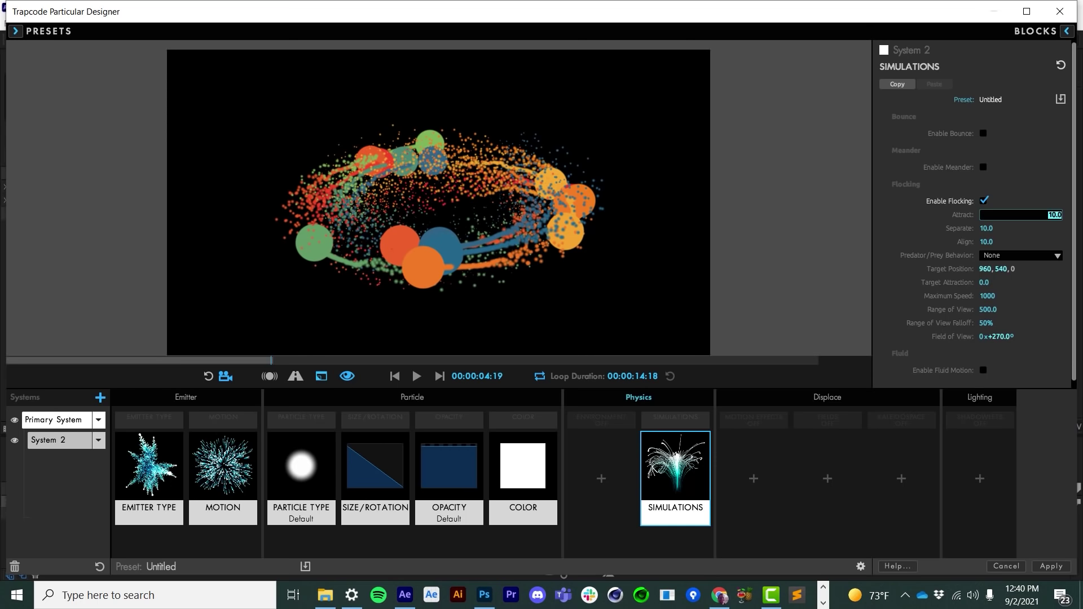
pyautogui.press('Tab')
pyautogui.write('0')
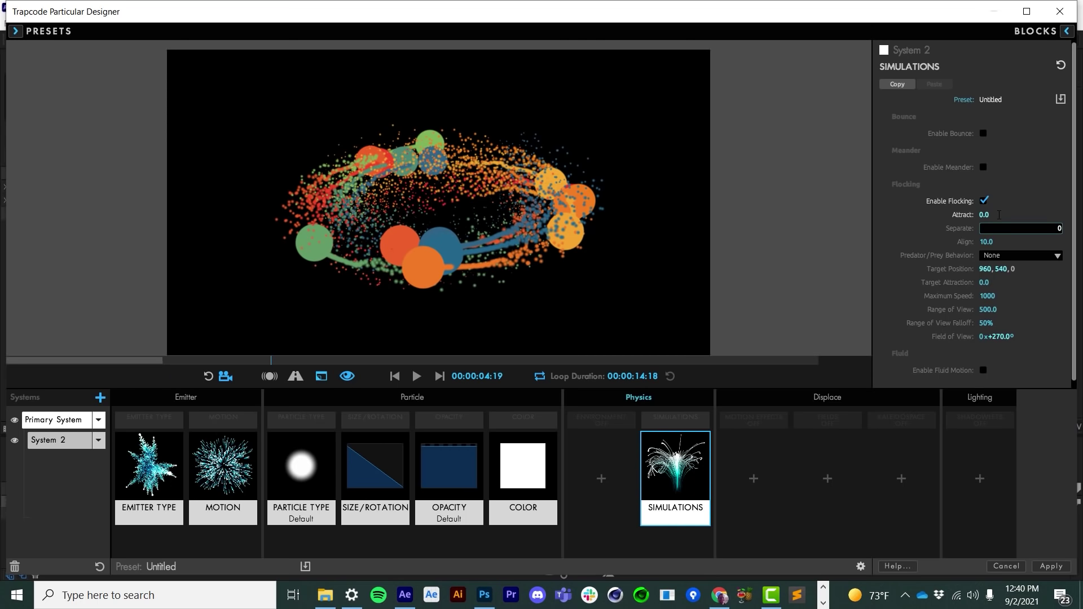
pyautogui.press('Tab')
pyautogui.write('0')
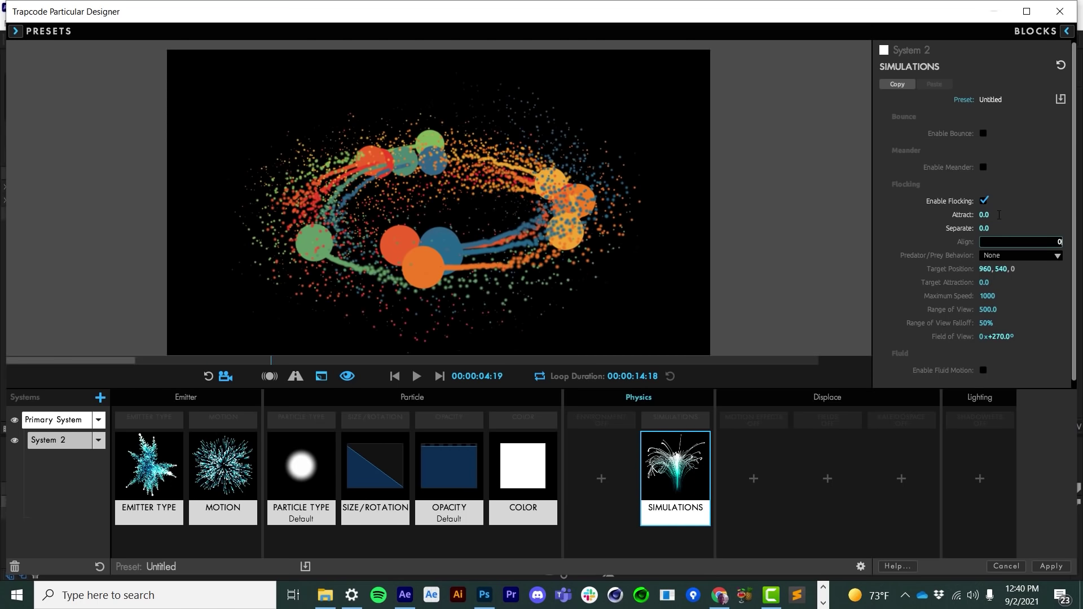
pyautogui.press('Tab')
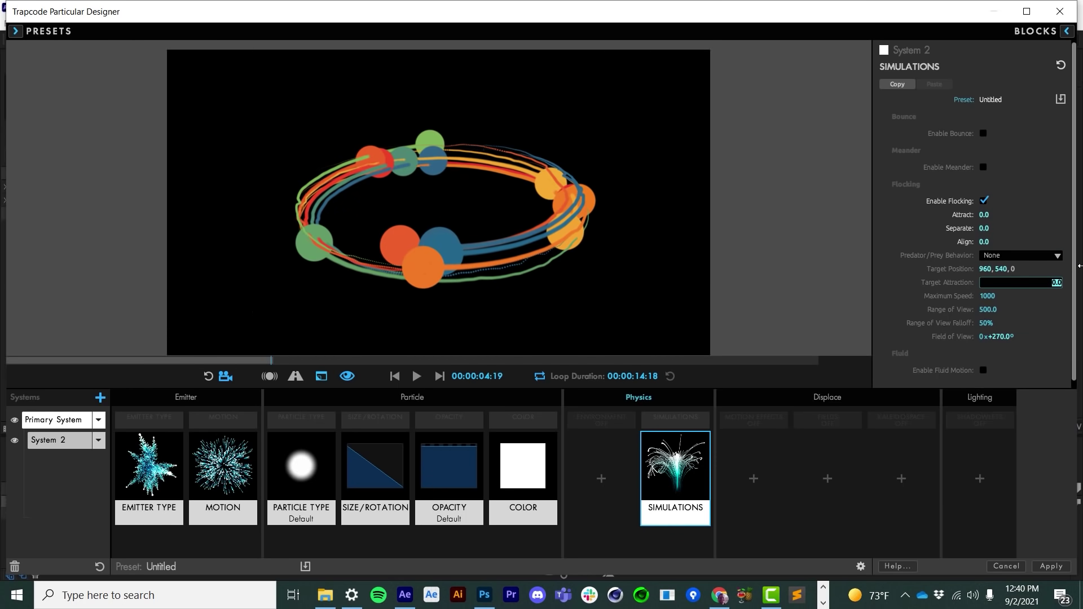
pyautogui.press('Return')
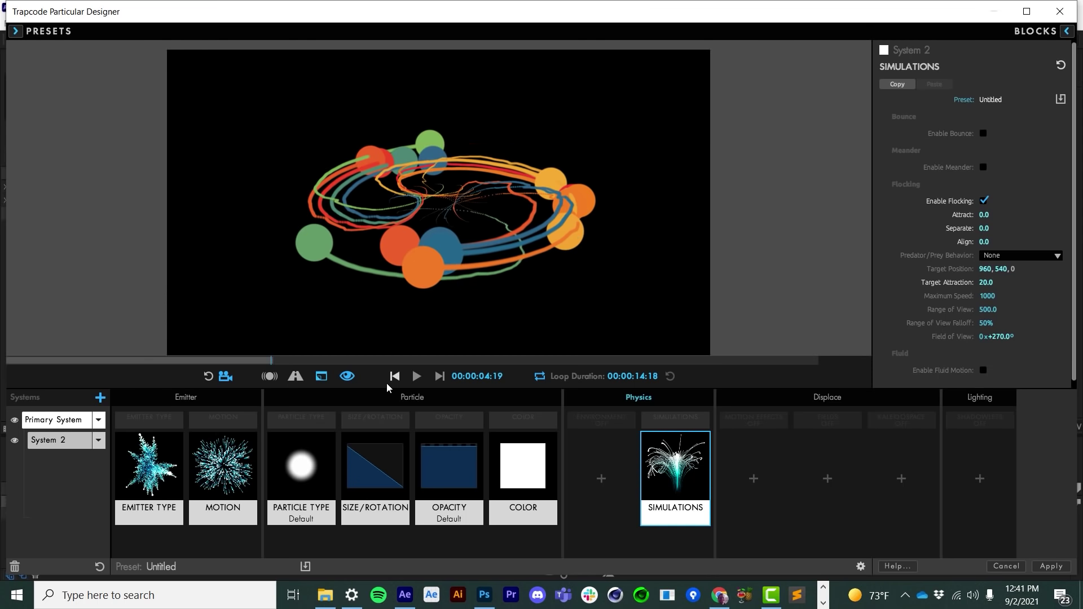
pyautogui.click(395, 377)
pyautogui.click(417, 376)
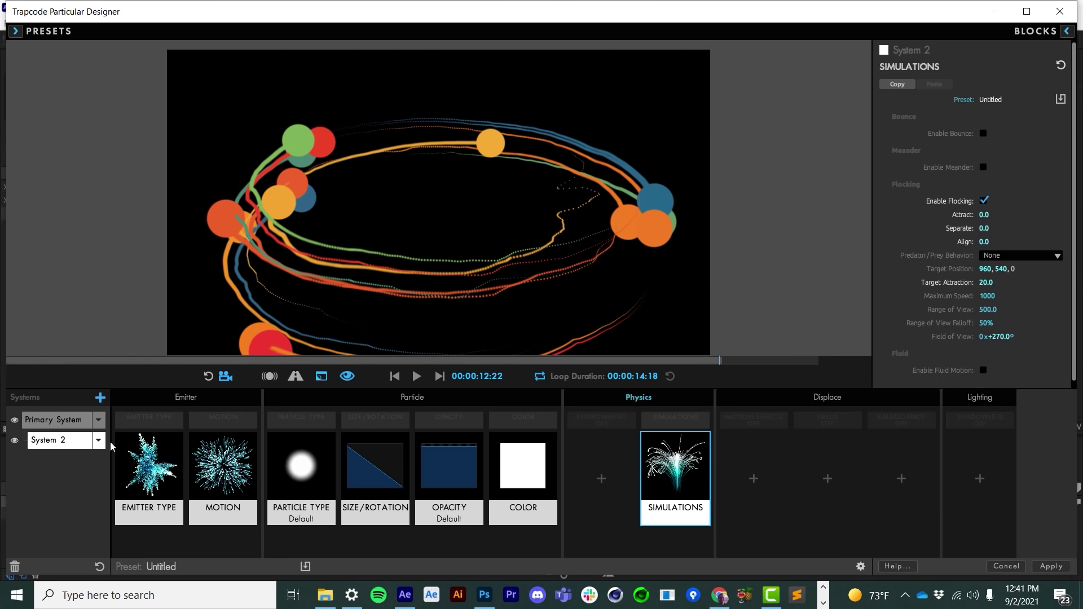
# - Duplicate System 2 into System 3 and raise its Velocity to 24
pyautogui.click(100, 441)
pyautogui.click(123, 466)
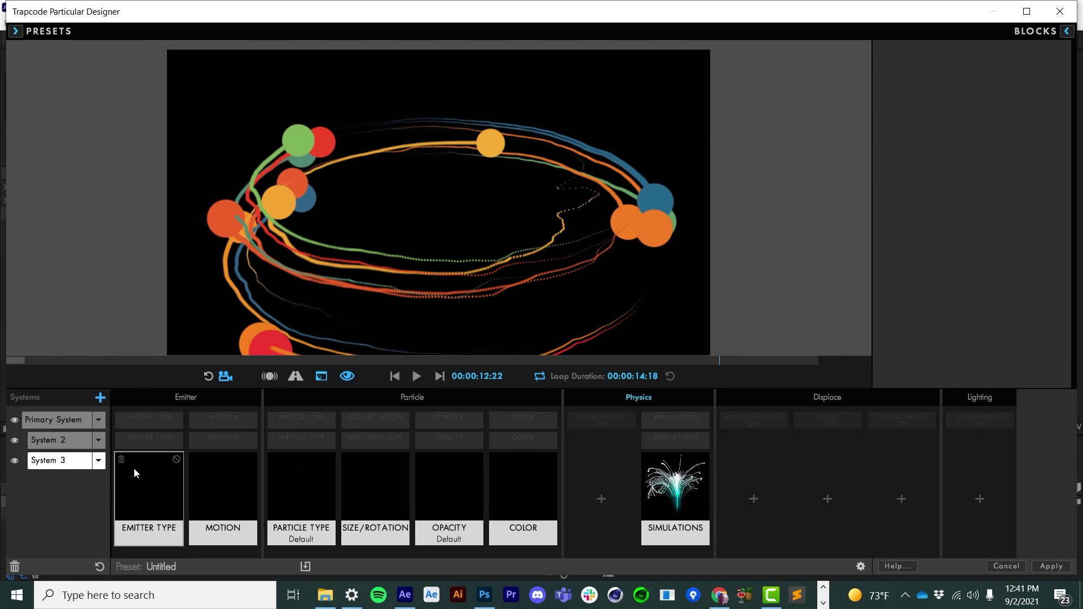
pyautogui.click(223, 485)
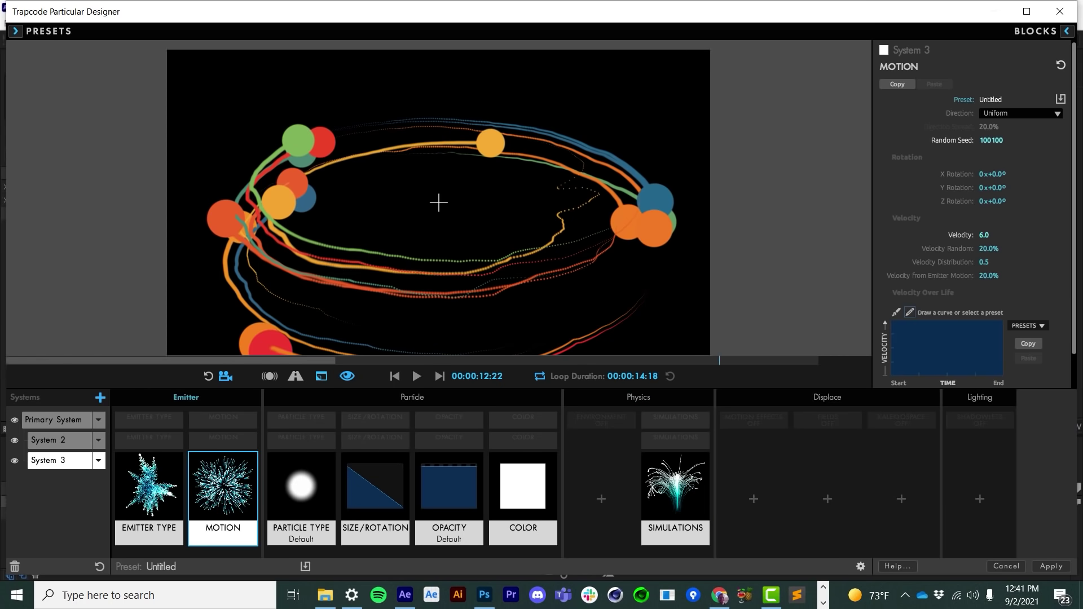
pyautogui.write('19')
pyautogui.press('Return')
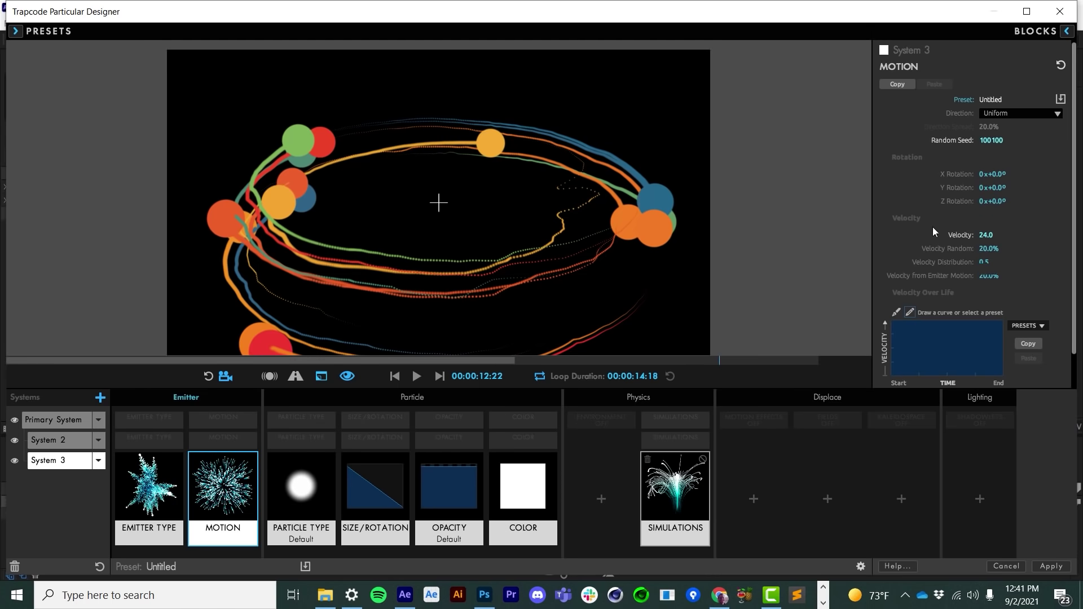
# - Add an Environment block to System 3 with air turbulence Affect Position 20
pyautogui.click(694, 486)
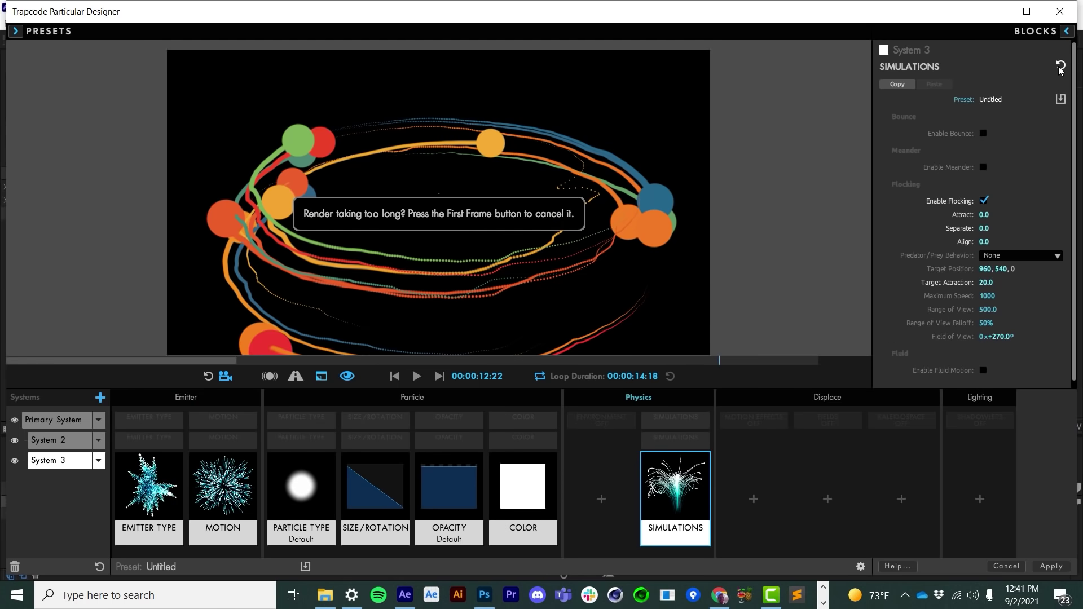
pyautogui.click(602, 497)
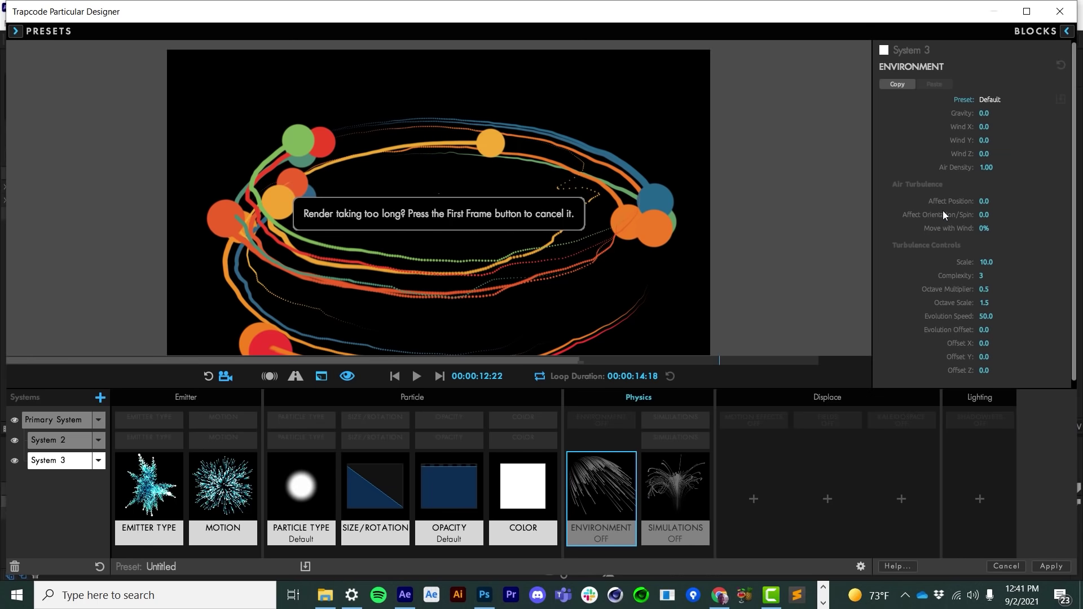
pyautogui.click(984, 201)
pyautogui.write('23')
pyautogui.press('Return')
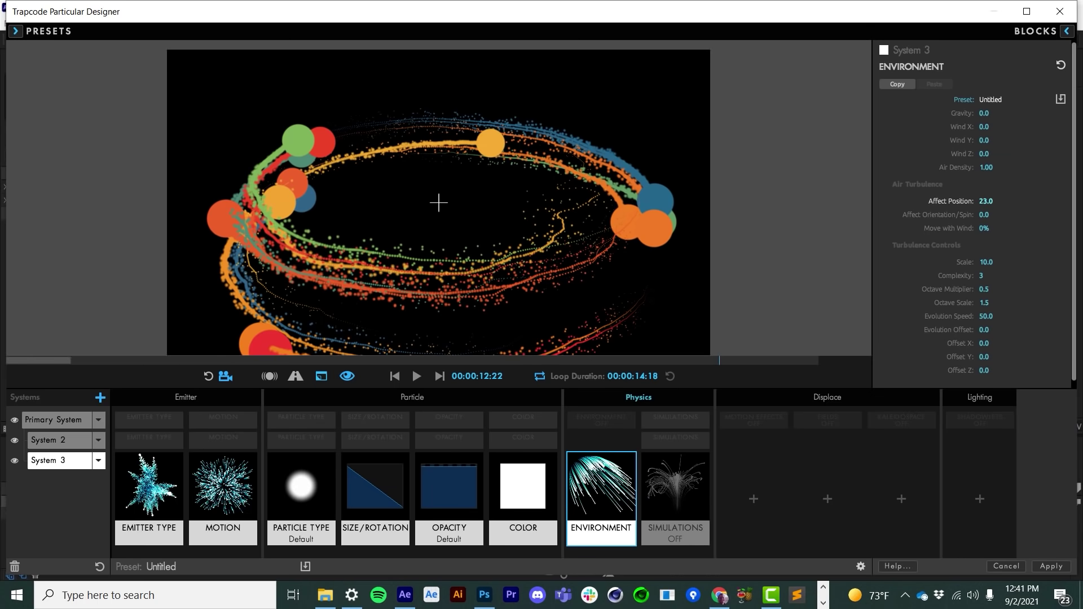
pyautogui.click(987, 200)
pyautogui.write('20')
pyautogui.press('Return')
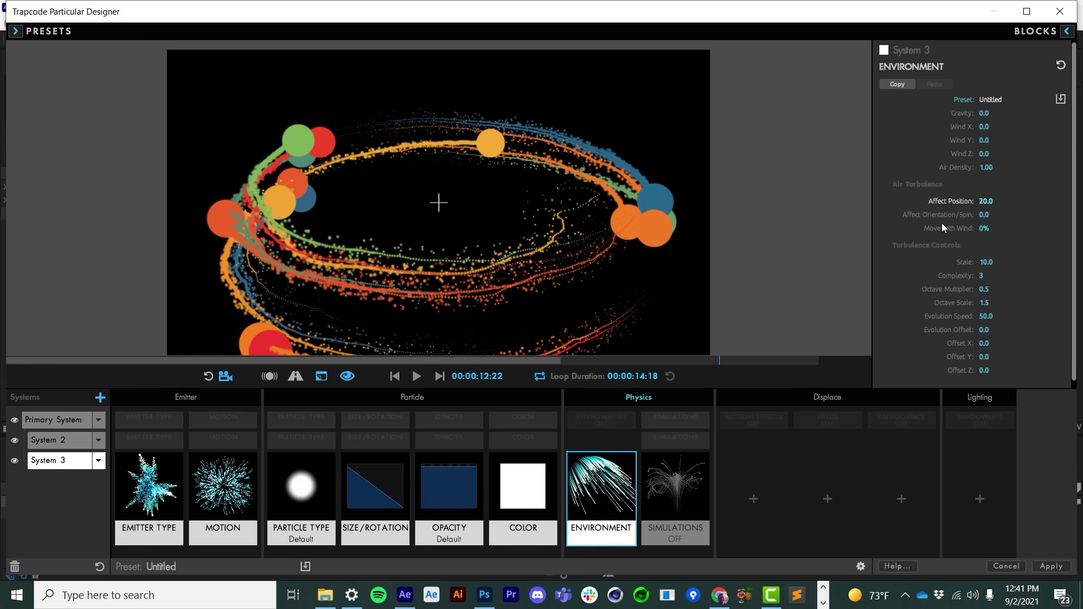
pyautogui.click(395, 376)
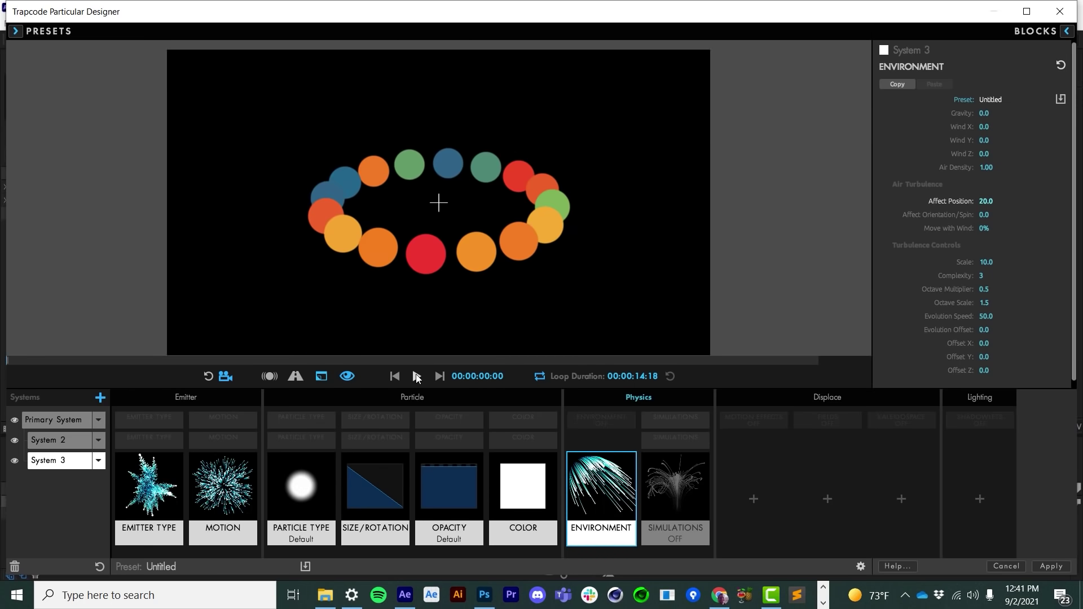
pyautogui.click(416, 376)
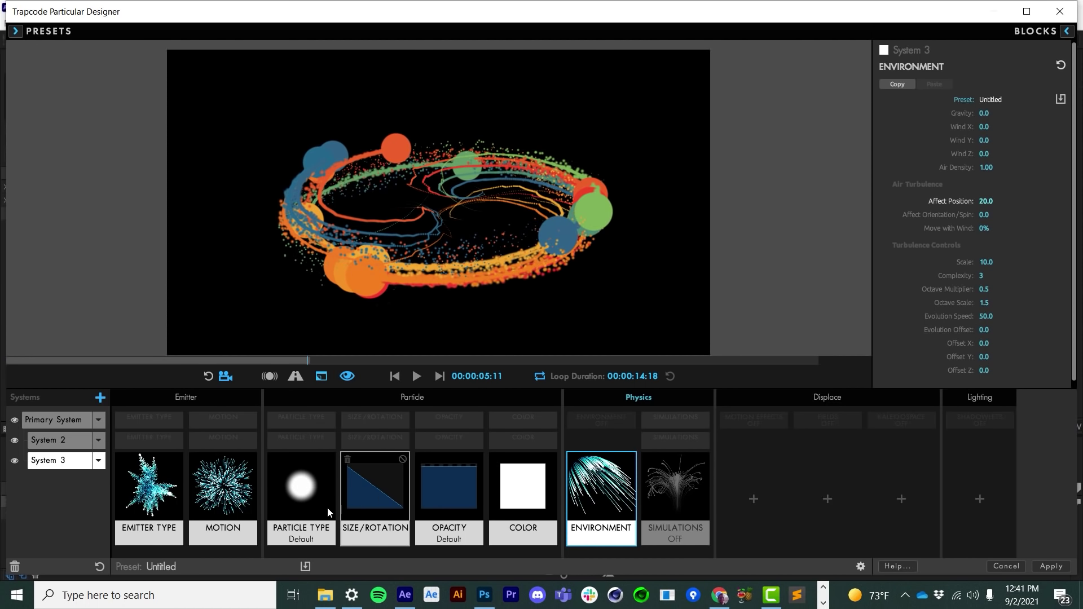
# - Give System 3's particles the Screen blend mode and Size 5
pyautogui.click(301, 486)
pyautogui.click(1006, 317)
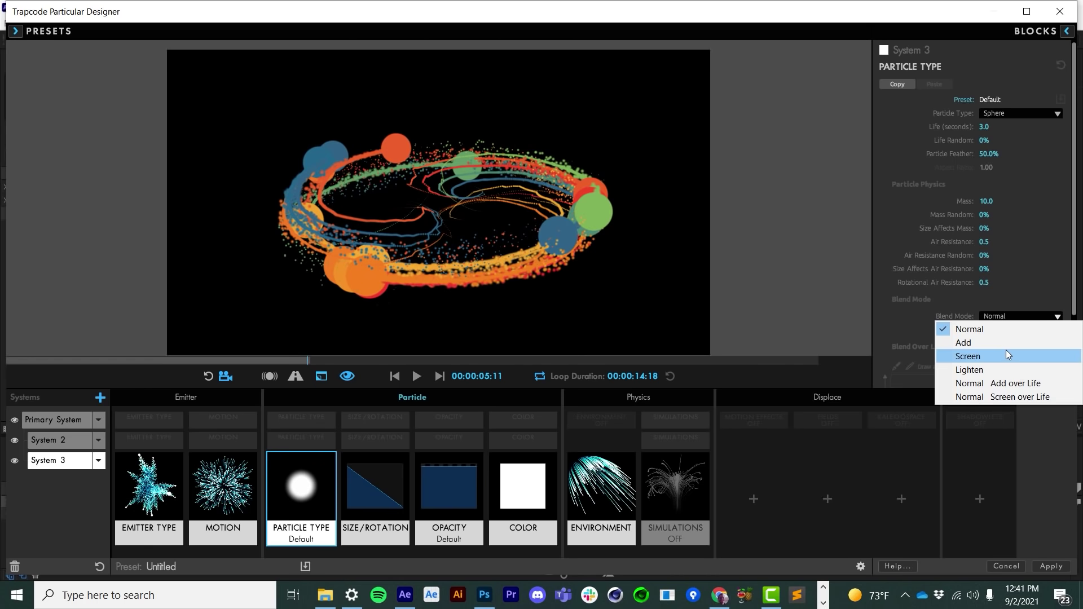
pyautogui.click(1002, 357)
pyautogui.click(375, 487)
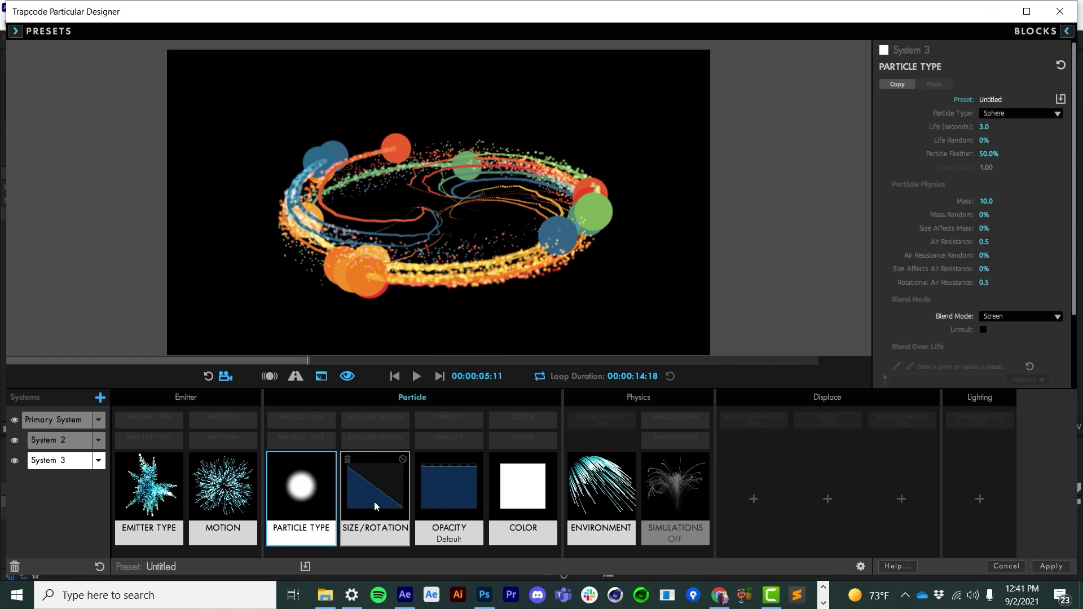
pyautogui.click(982, 135)
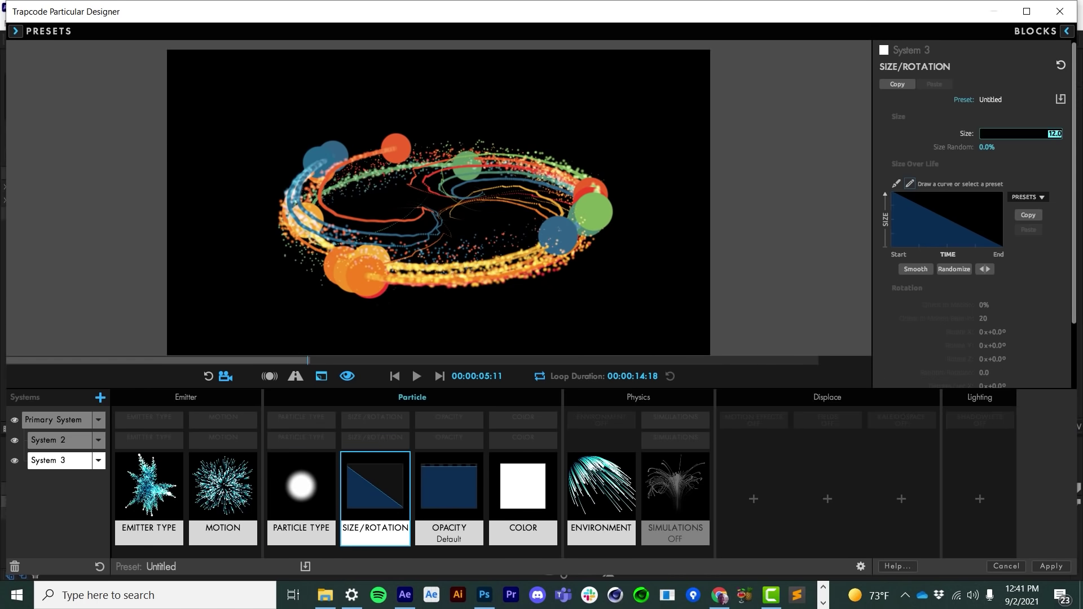
pyautogui.press('Return')
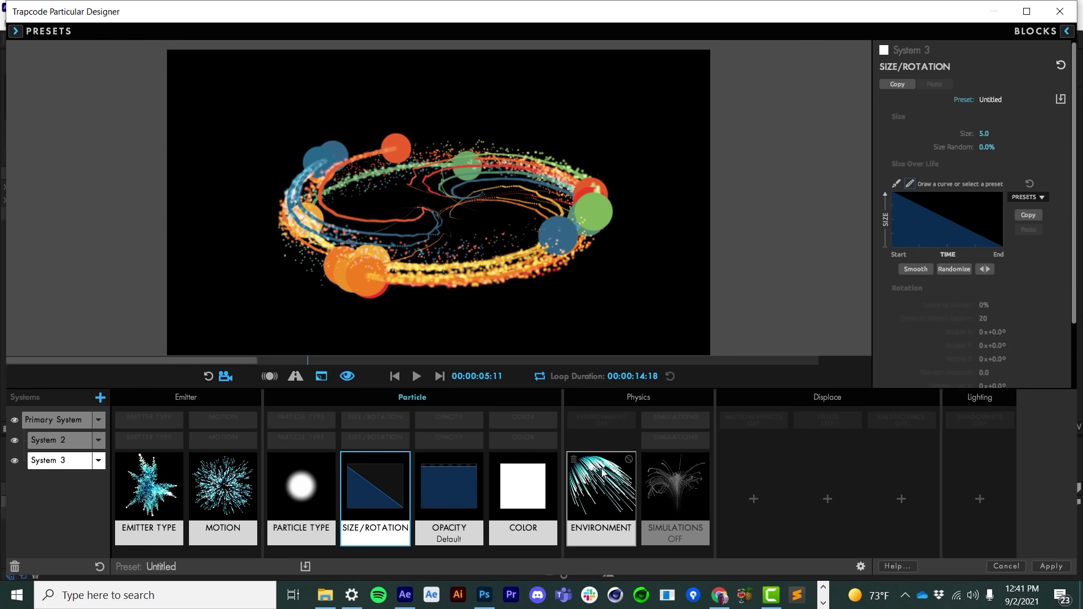
# - Raise turbulence Affect Position to 100 and emit 500 particles per second
pyautogui.click(601, 486)
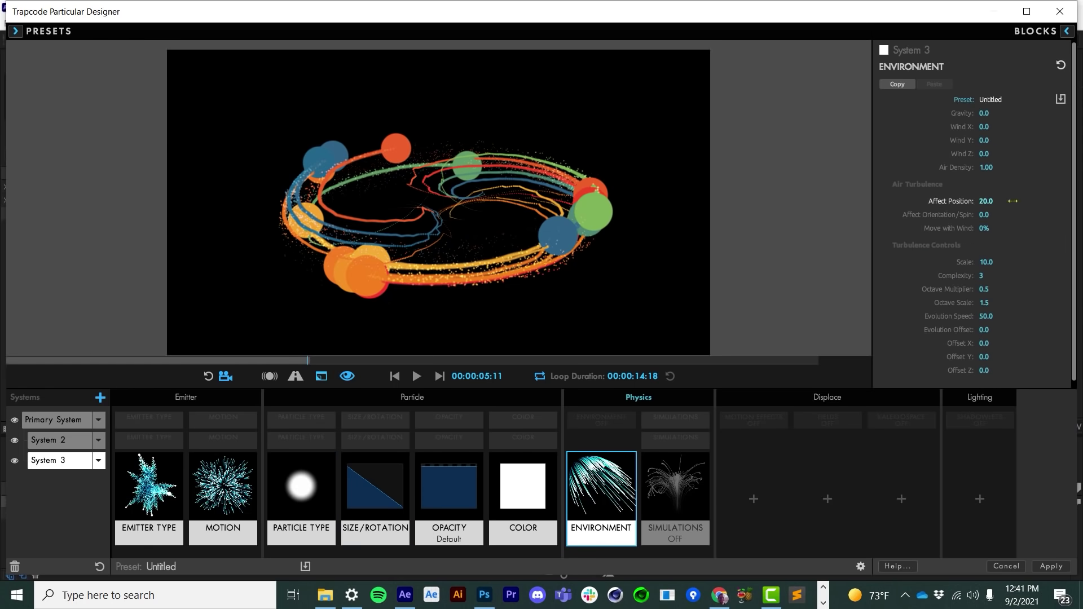
pyautogui.click(986, 201)
pyautogui.write('100')
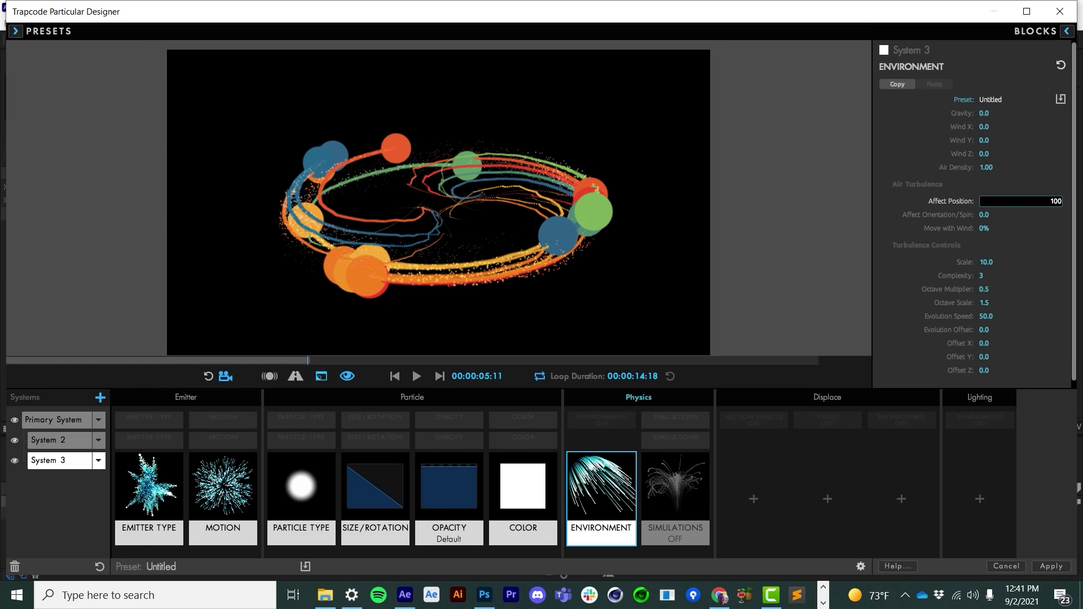
pyautogui.press('Return')
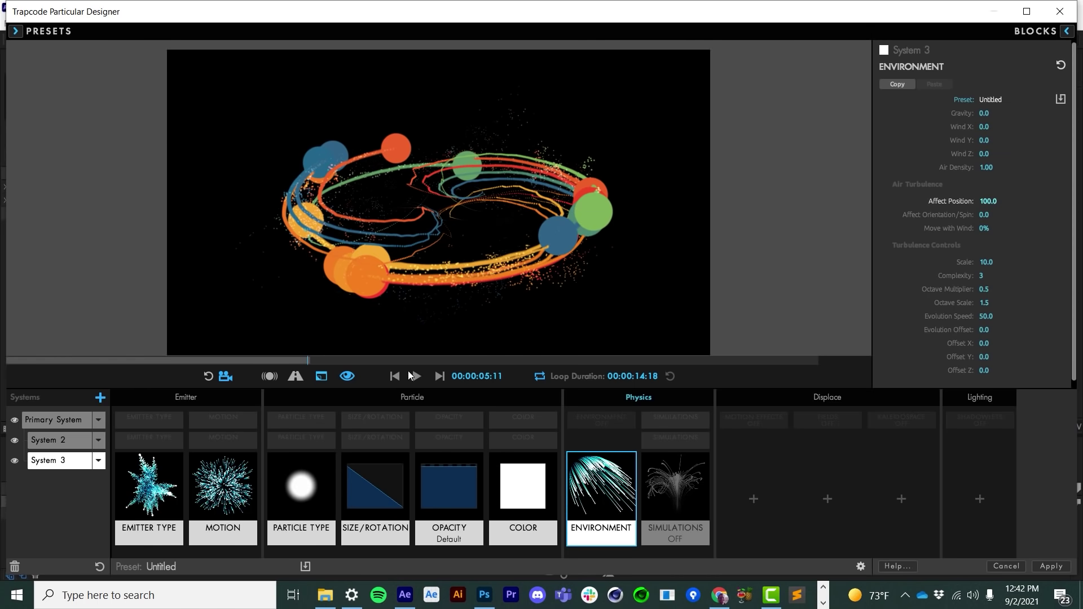
pyautogui.click(122, 459)
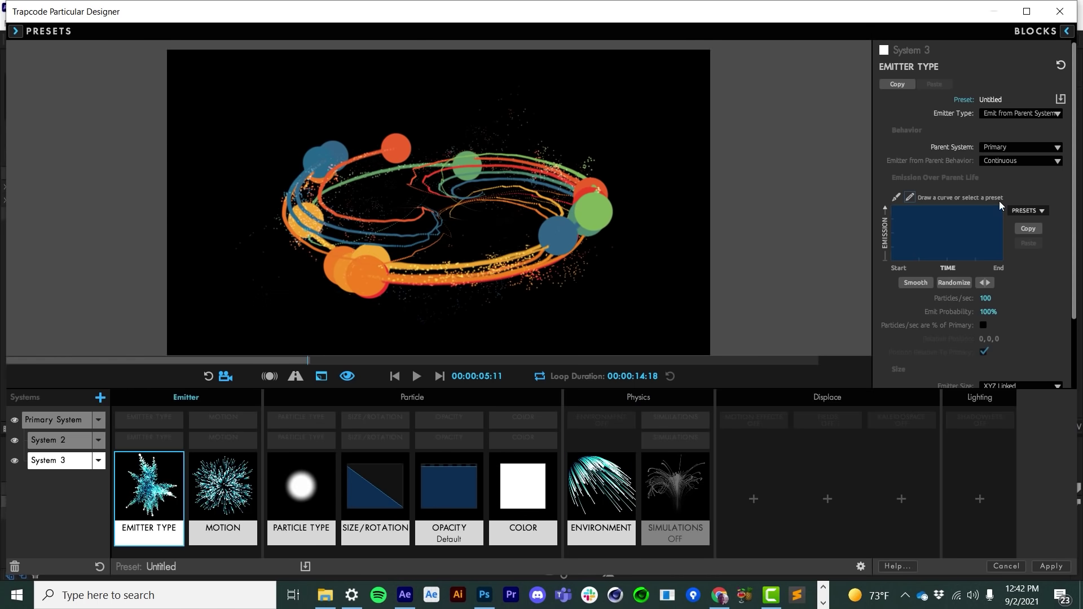
pyautogui.click(987, 299)
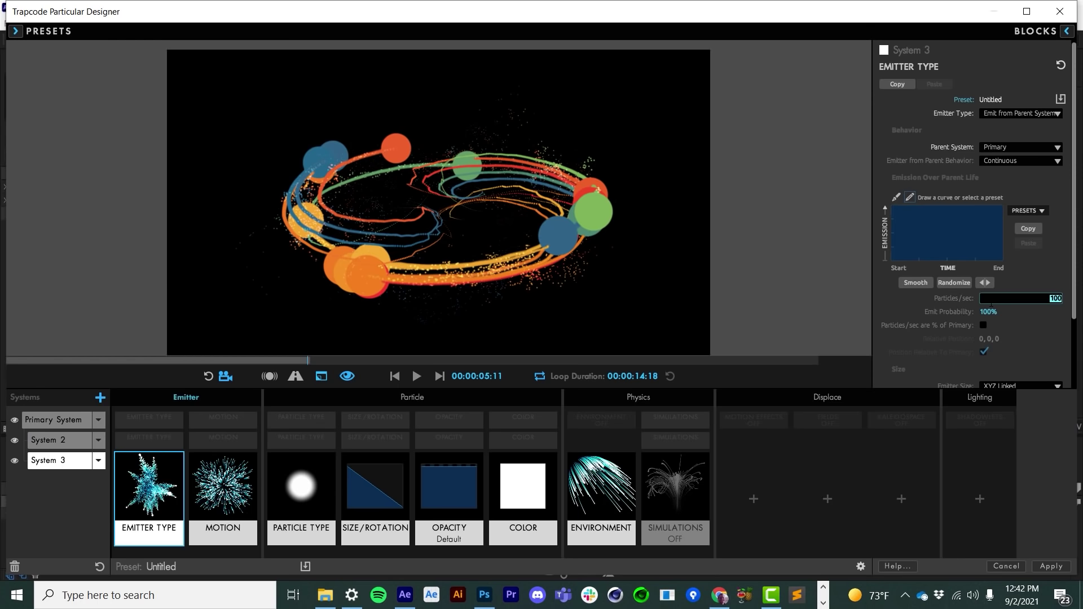
pyautogui.press('Return')
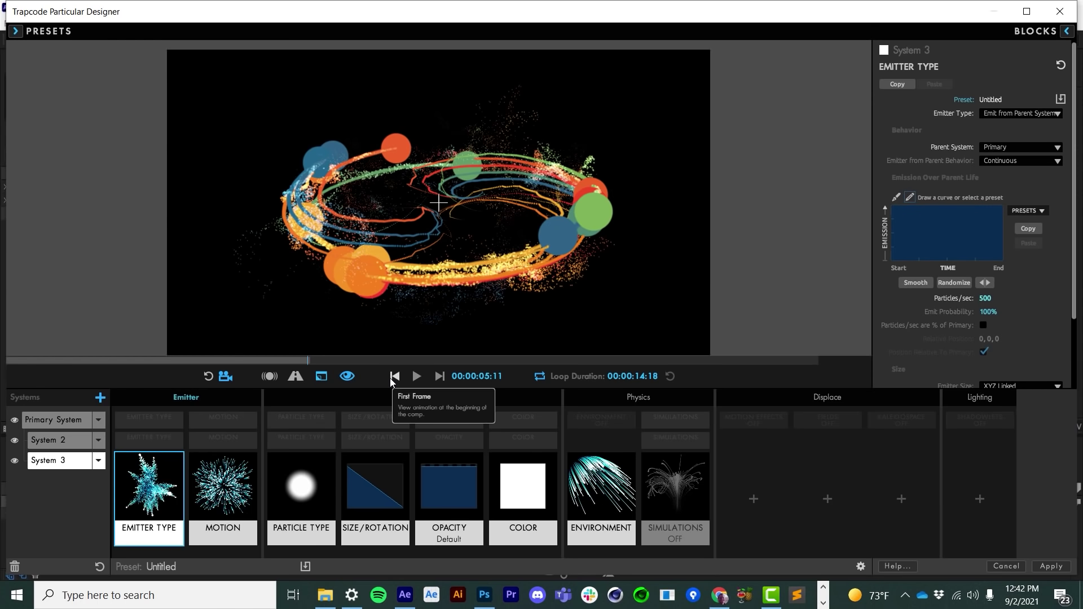
pyautogui.click(395, 376)
pyautogui.click(417, 376)
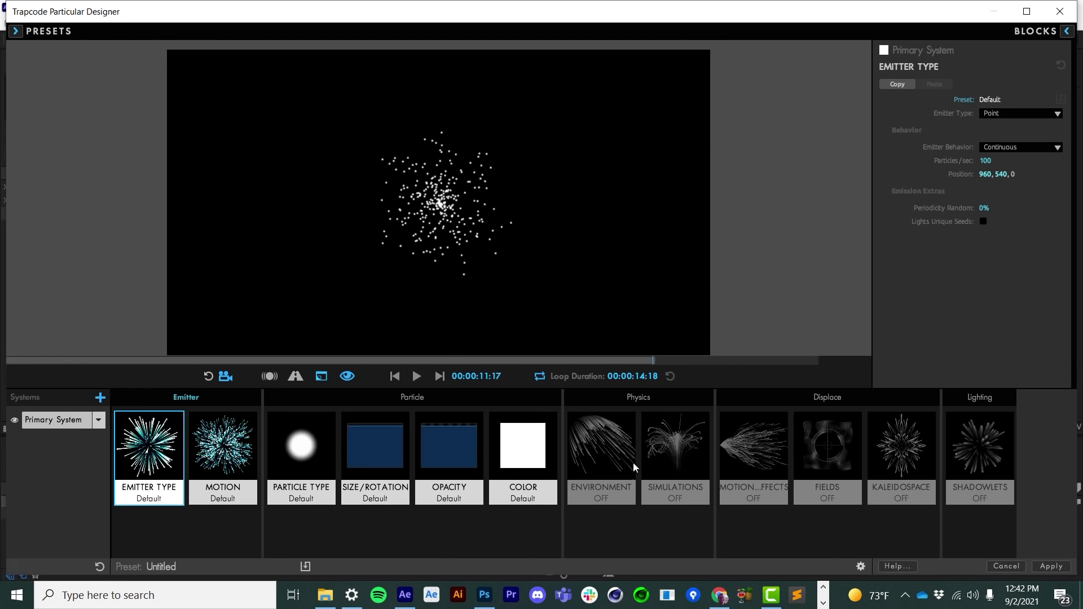
pyautogui.click(680, 476)
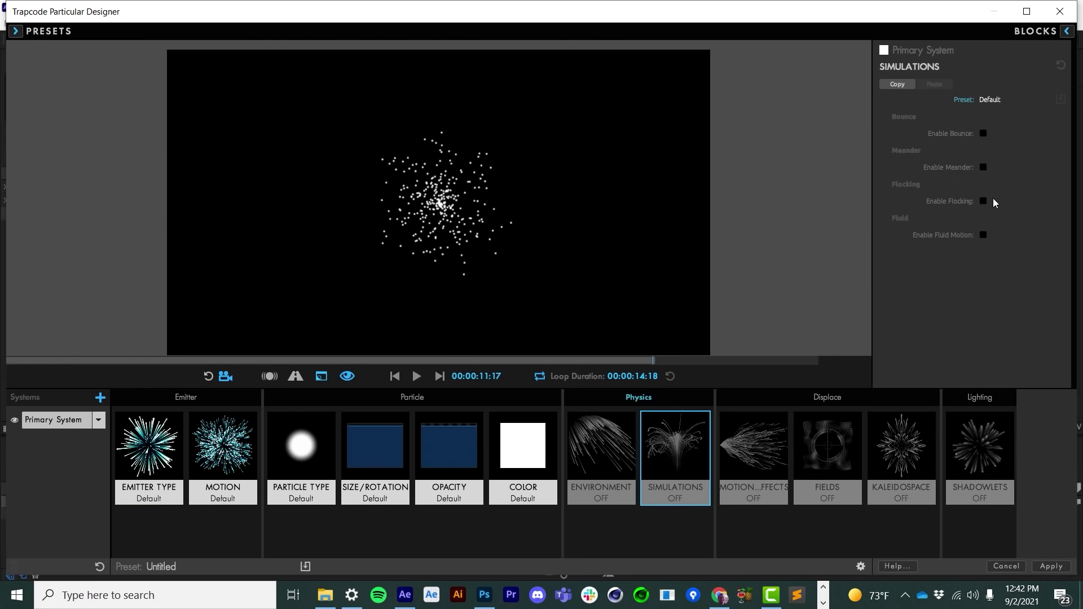
# - Make the primary emitter a Dynamic Form Box with individual XYZ sizing, widened along X
pyautogui.click(149, 451)
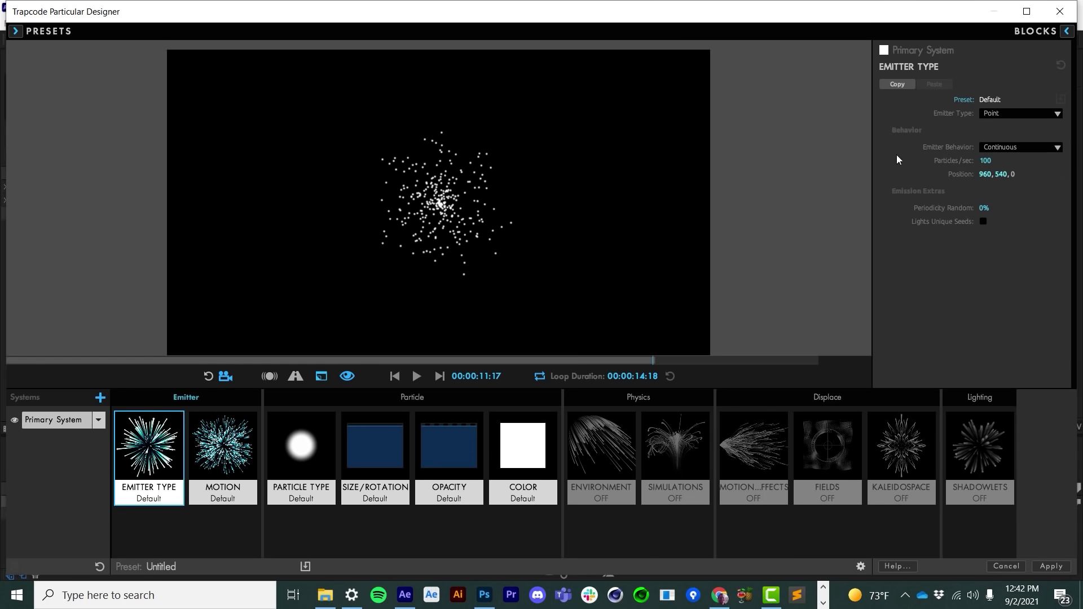
pyautogui.press('space')
pyautogui.press('space')
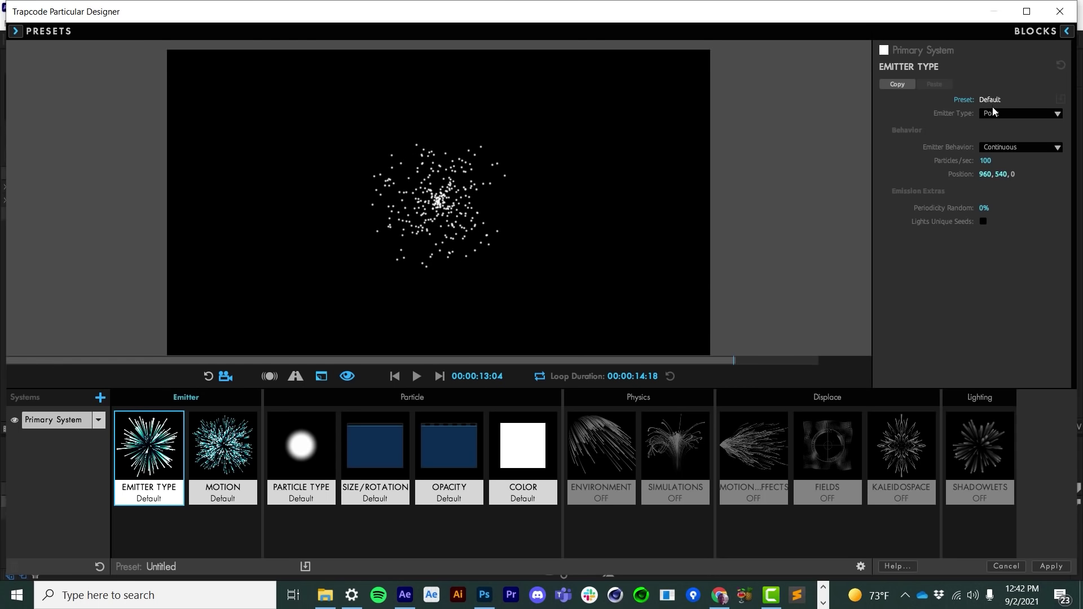
pyautogui.click(1003, 114)
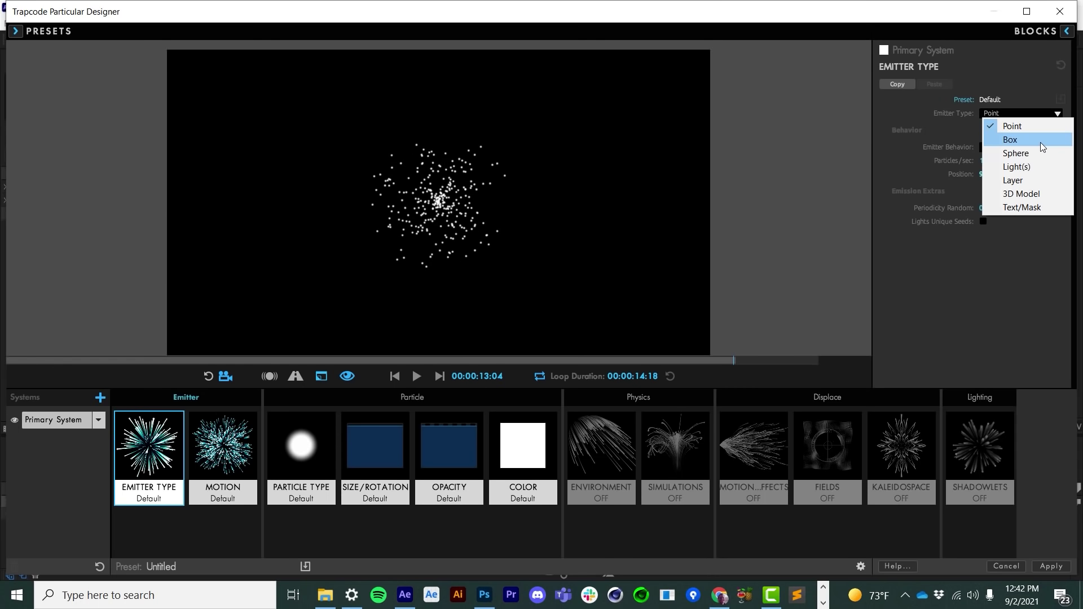
pyautogui.click(1040, 140)
pyautogui.click(1008, 150)
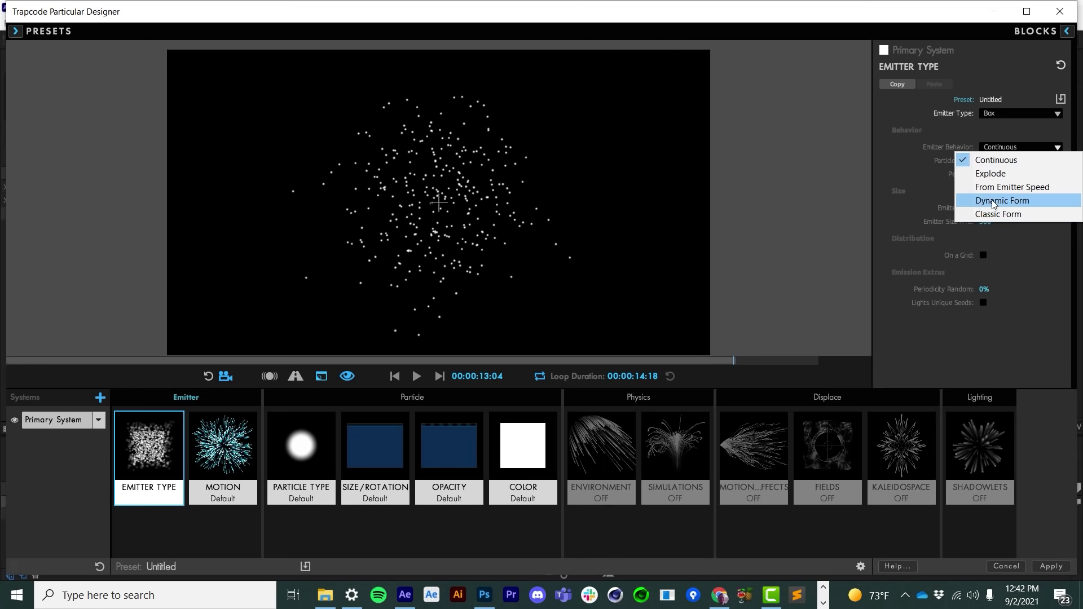
pyautogui.click(993, 196)
pyautogui.click(993, 210)
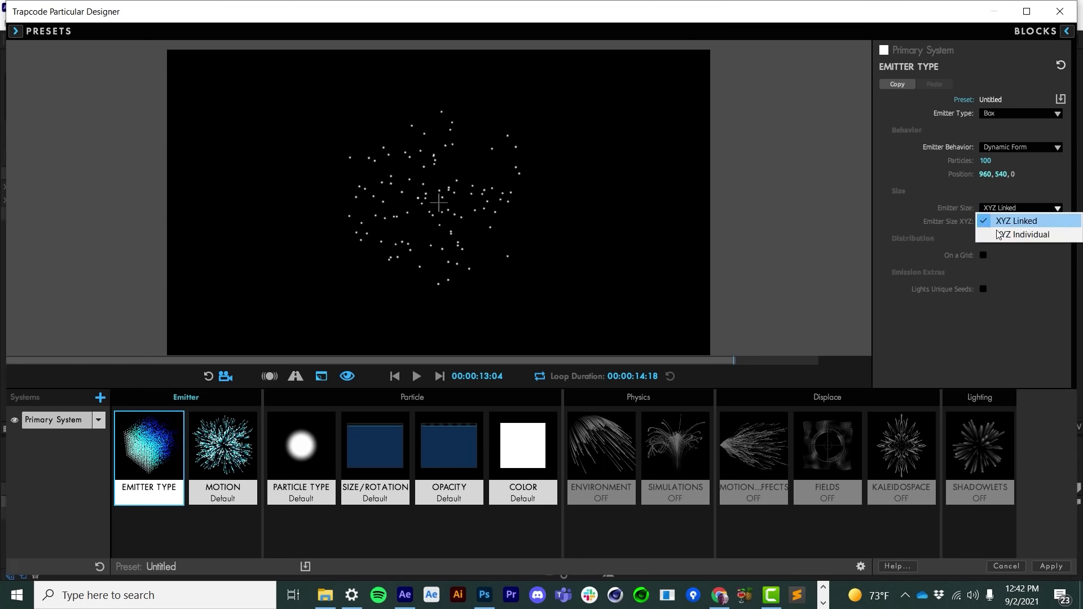
pyautogui.click(997, 239)
pyautogui.click(1000, 208)
pyautogui.click(989, 228)
pyautogui.moveTo(985, 221); pyautogui.dragTo(1081, 221)
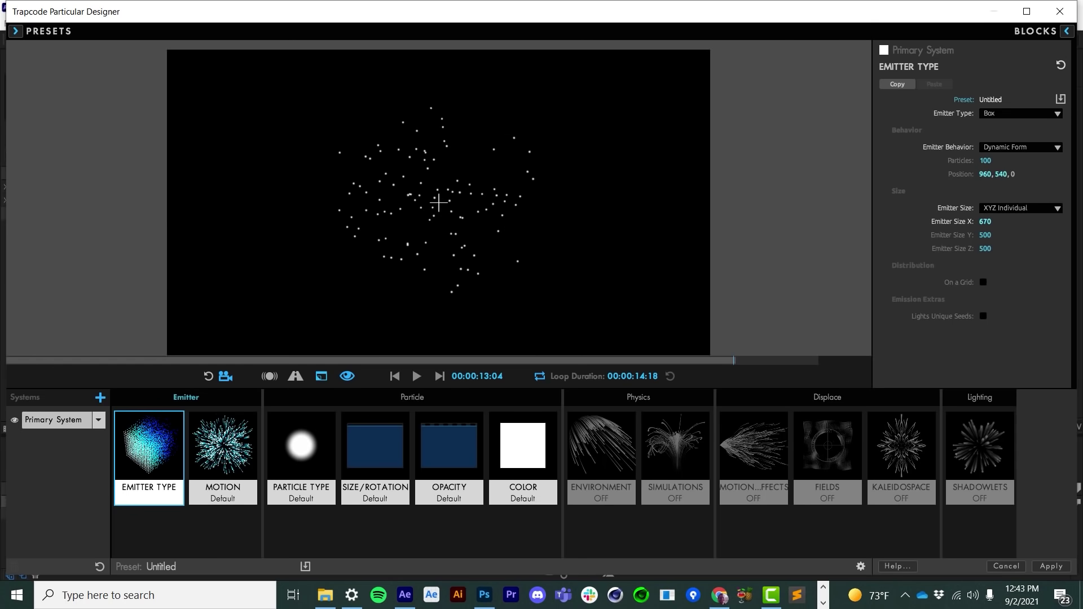
# - Lay particles on a single-layer grid and widen it to 58 × 53 at X size 1144
pyautogui.click(210, 376)
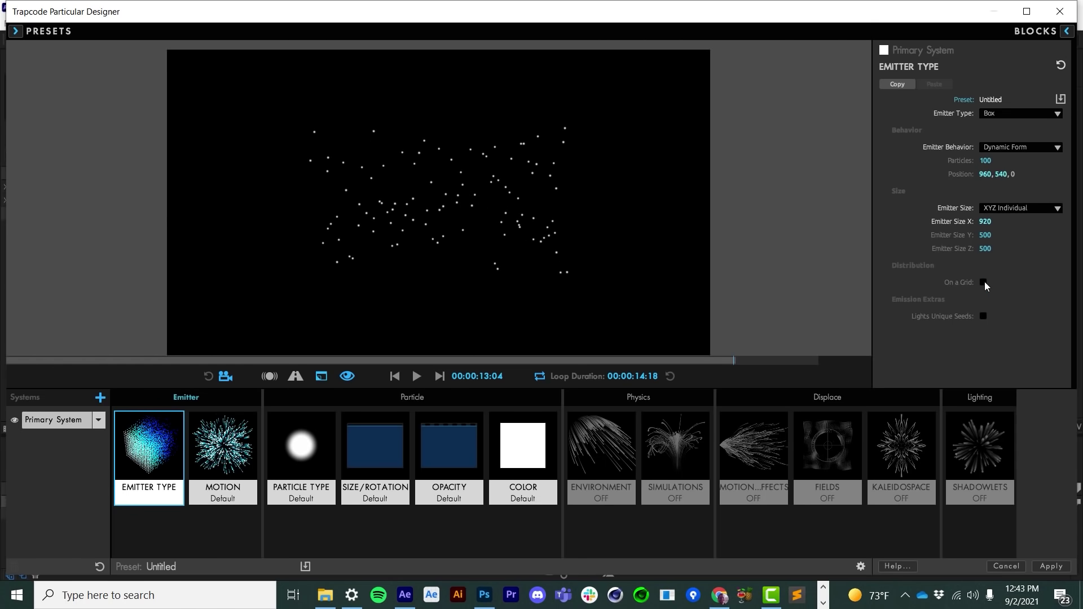
pyautogui.click(983, 283)
pyautogui.moveTo(980, 323); pyautogui.dragTo(968, 322)
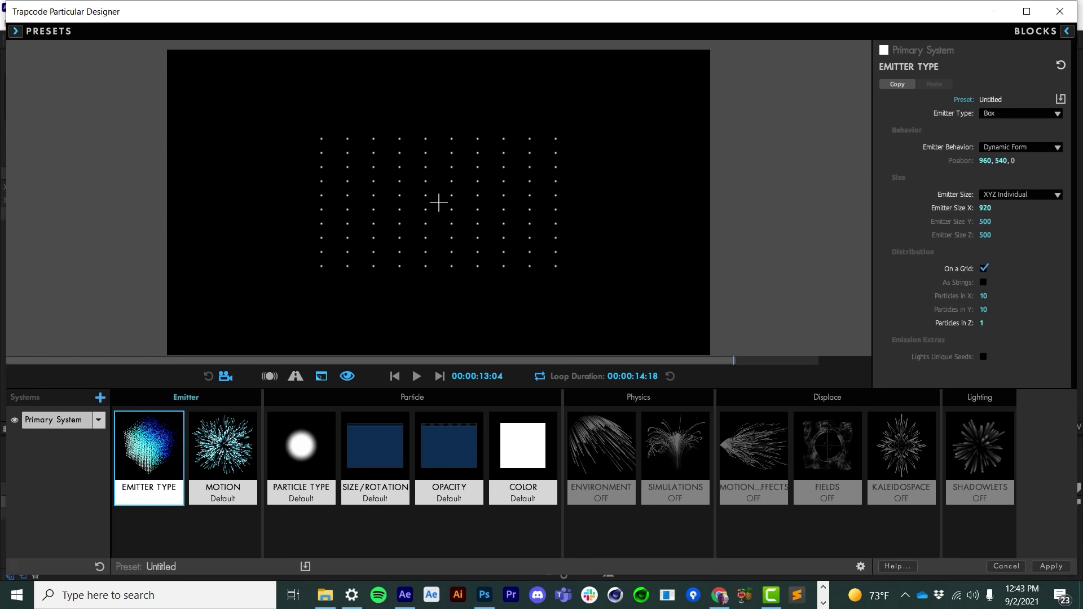
pyautogui.moveTo(484, 225); pyautogui.dragTo(459, 252)
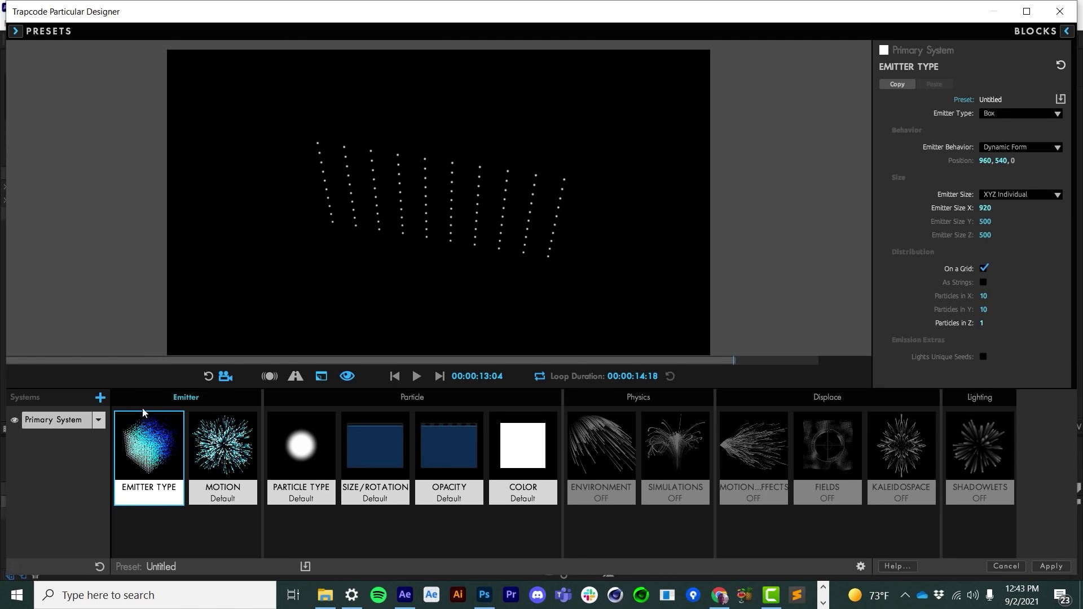
pyautogui.click(208, 376)
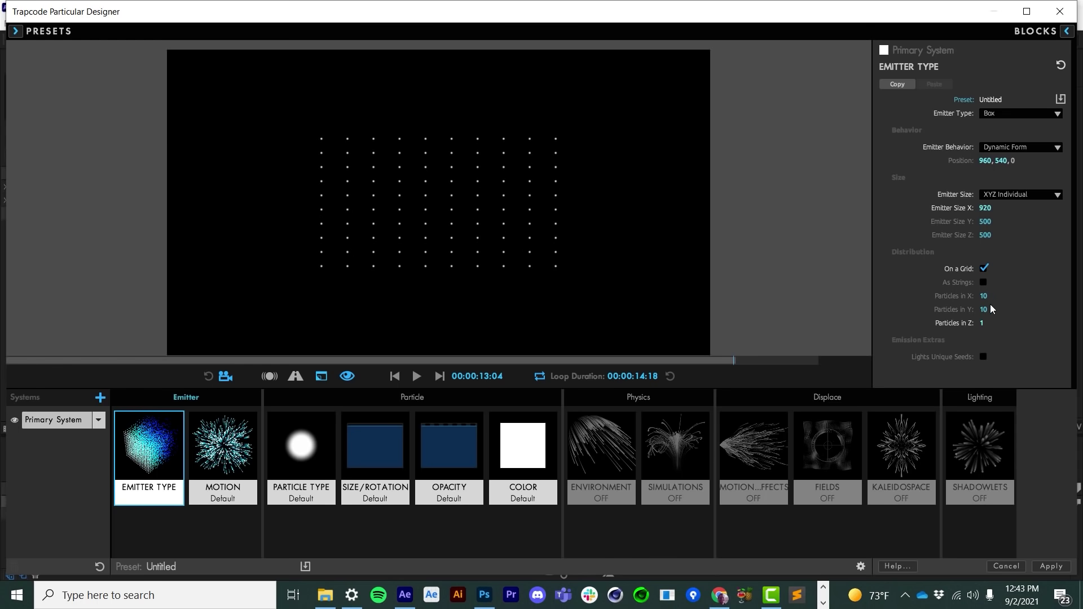
pyautogui.moveTo(986, 295); pyautogui.dragTo(995, 249)
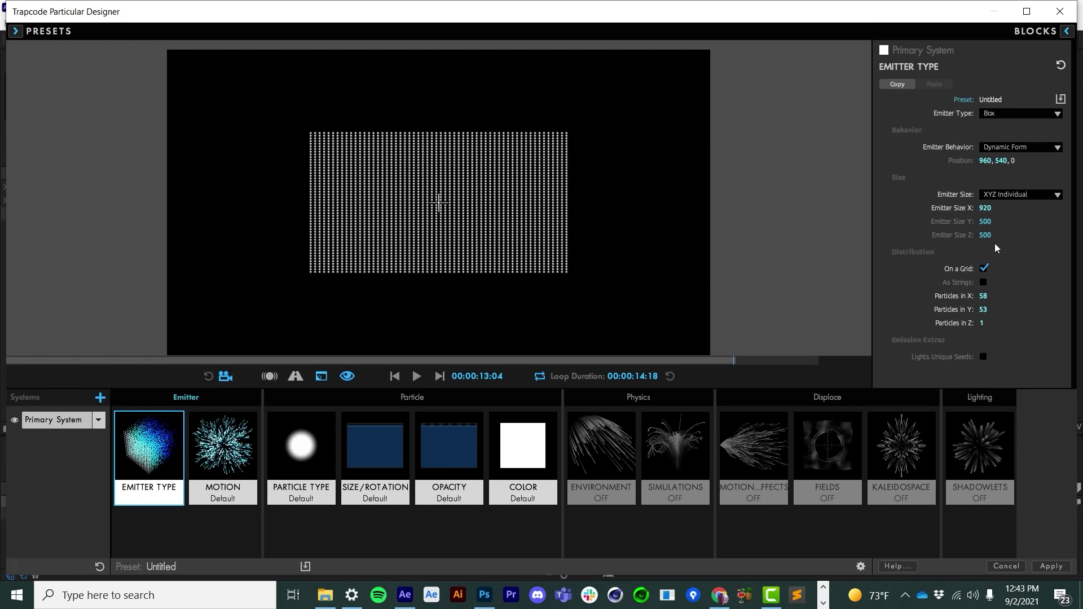
pyautogui.moveTo(985, 208); pyautogui.dragTo(1044, 208)
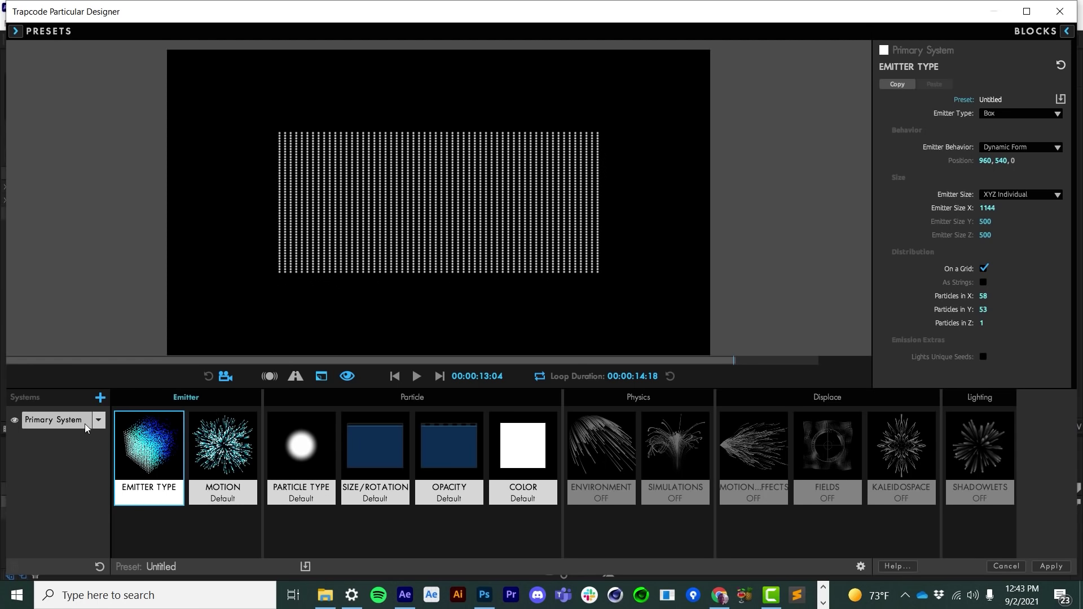
# - Add System 2 with Explode emitter behaviour and the Basic Red colour preset
pyautogui.click(100, 398)
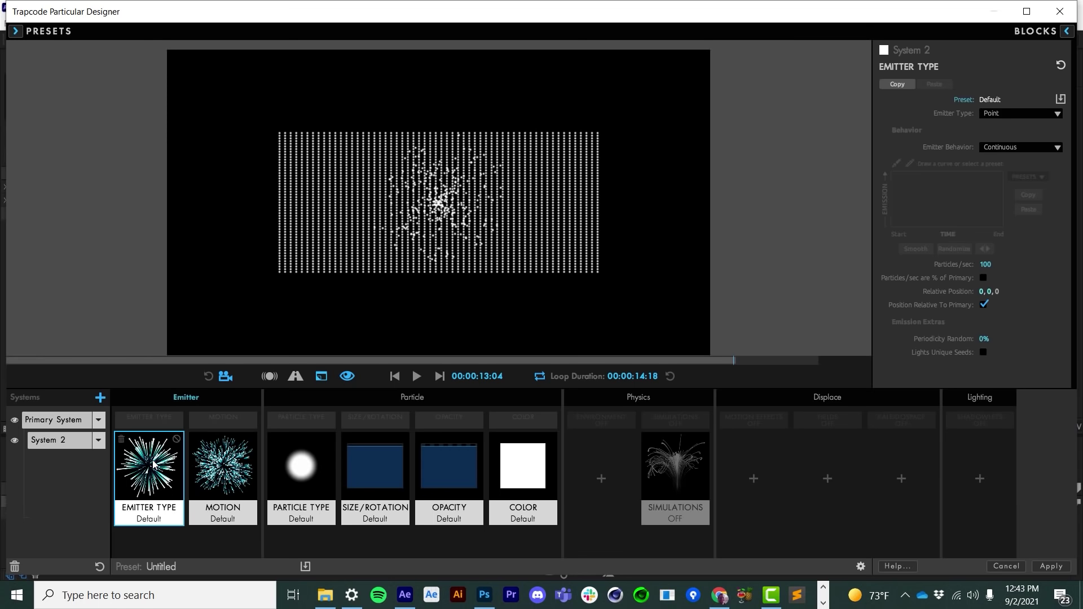
pyautogui.click(1024, 147)
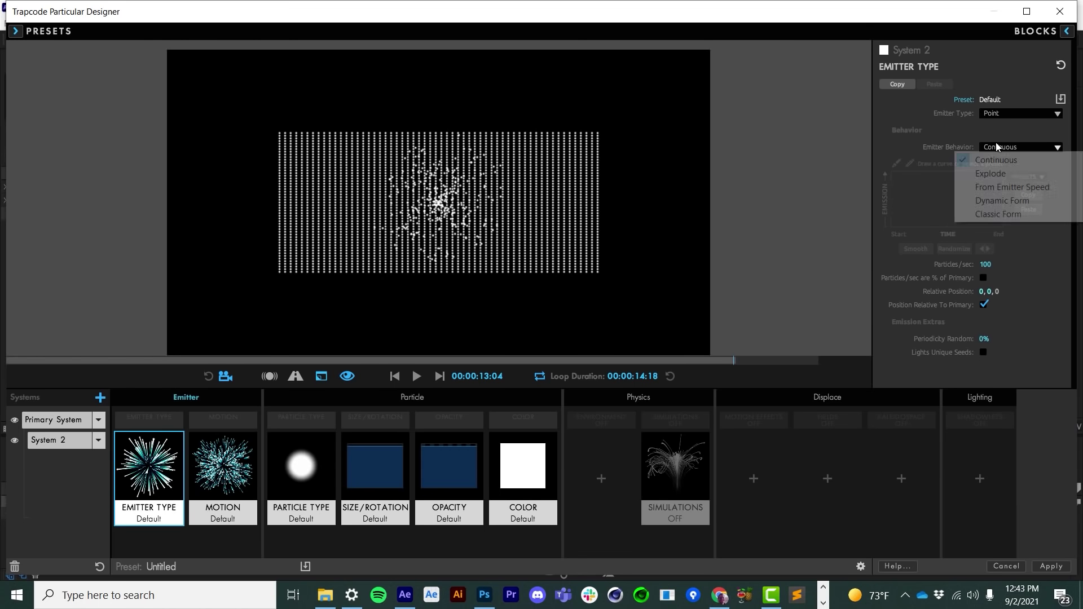
pyautogui.click(986, 174)
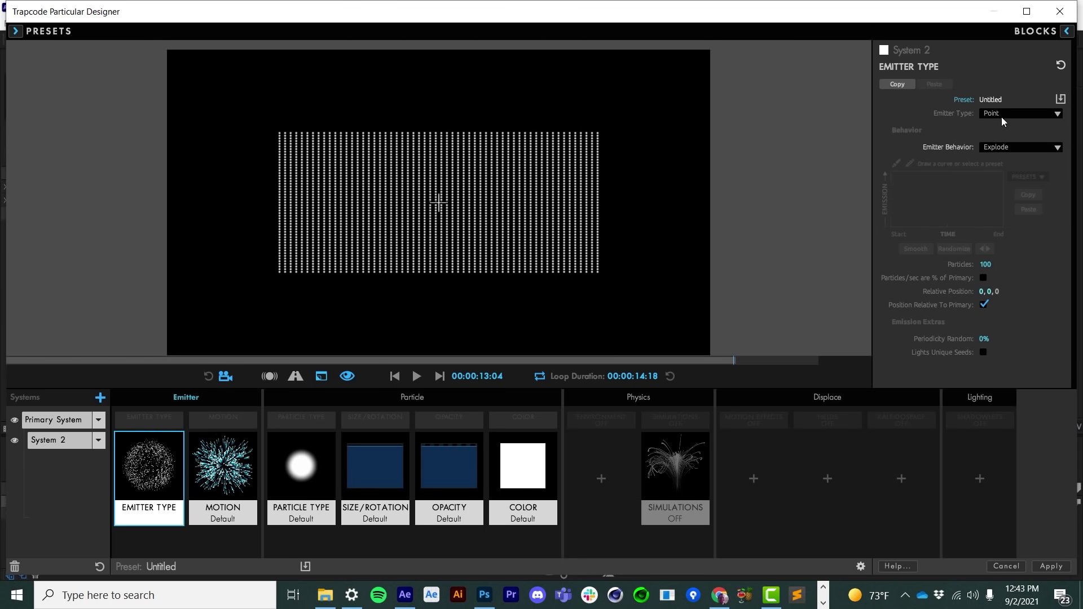
pyautogui.click(523, 474)
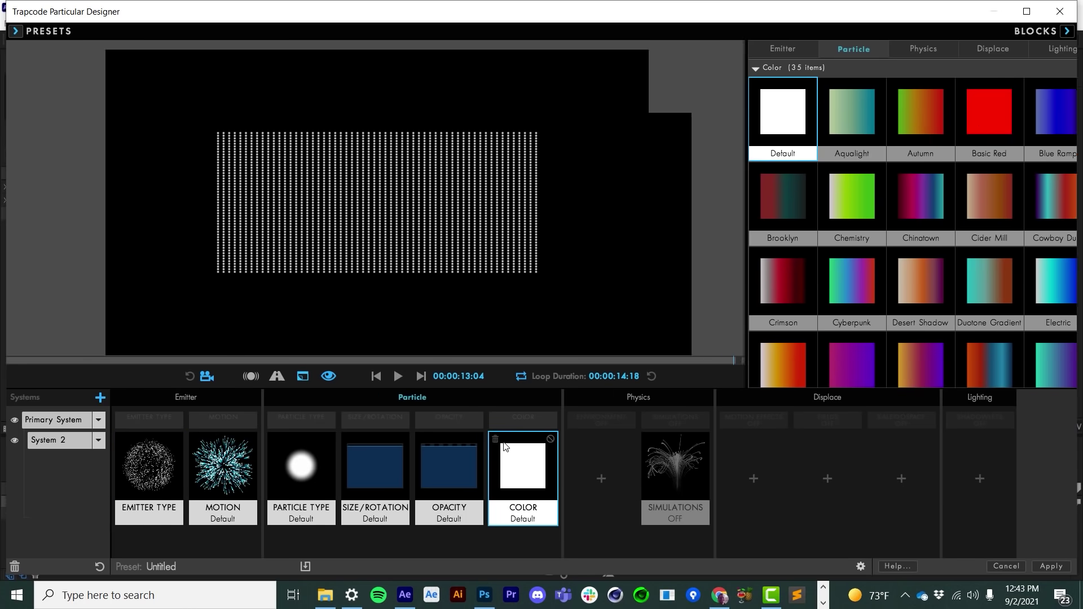
pyautogui.click(956, 117)
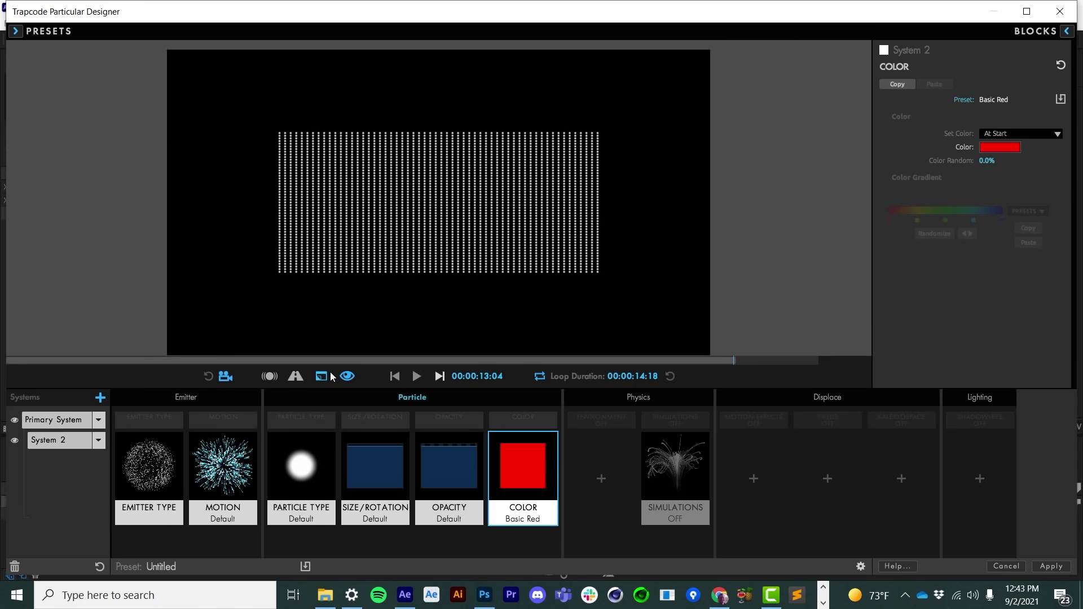
# - Raise System 2's particle Size to 15 and move its emitter to Relative Position -751, 0, 0
pyautogui.click(375, 468)
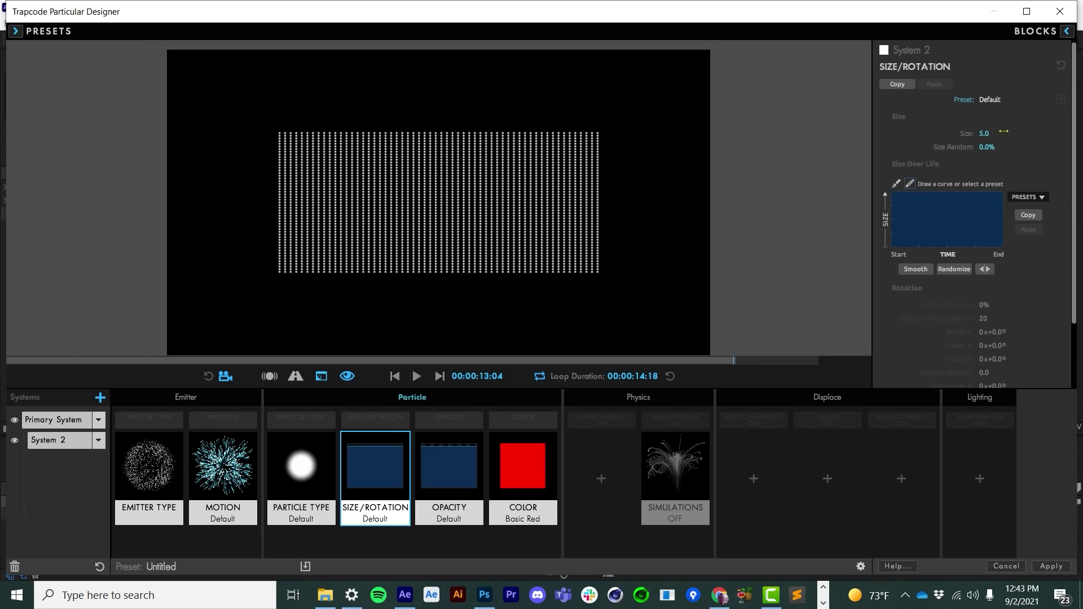
pyautogui.write('15')
pyautogui.press('Return')
pyautogui.click(395, 376)
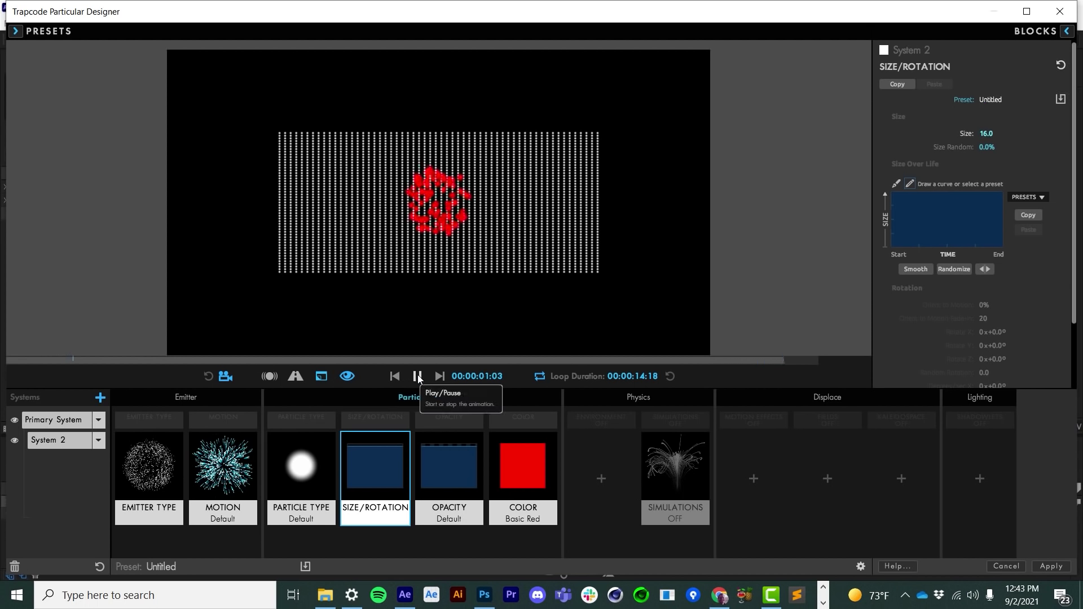
pyautogui.click(418, 376)
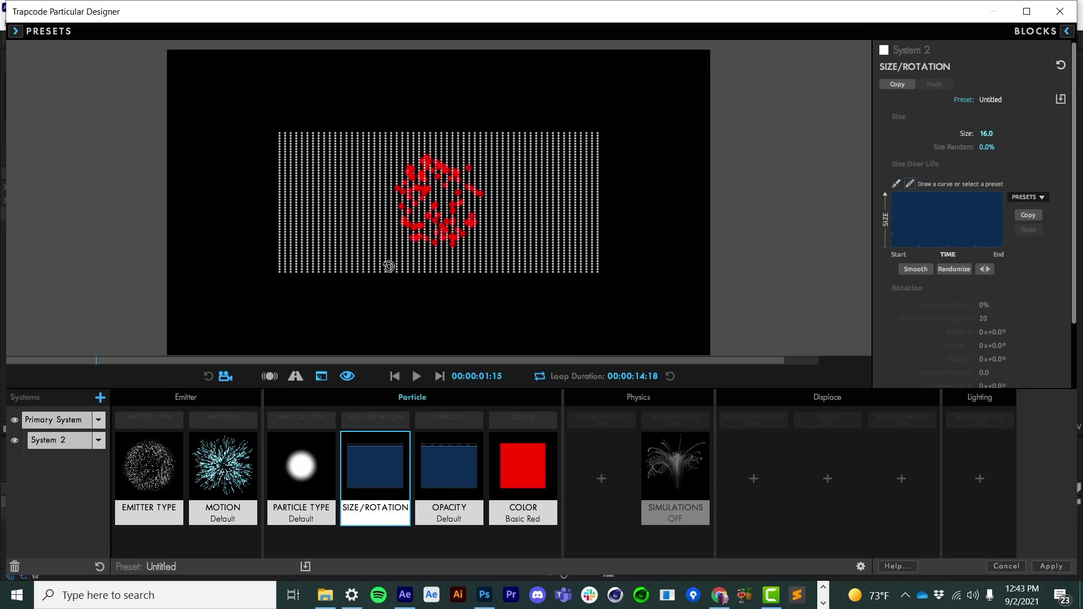
pyautogui.click(151, 479)
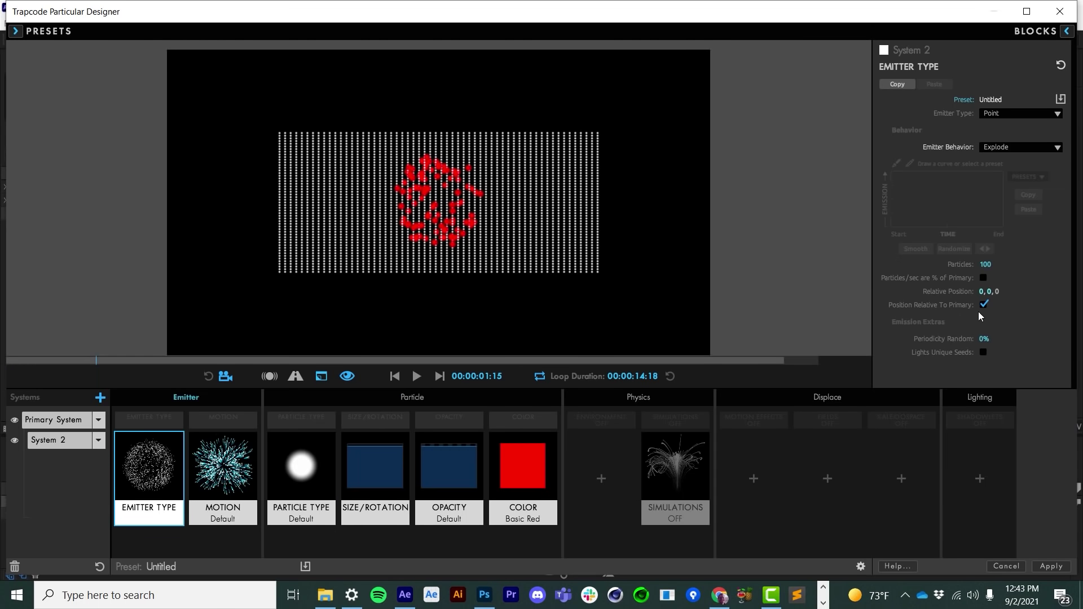
pyautogui.moveTo(434, 201); pyautogui.dragTo(234, 202)
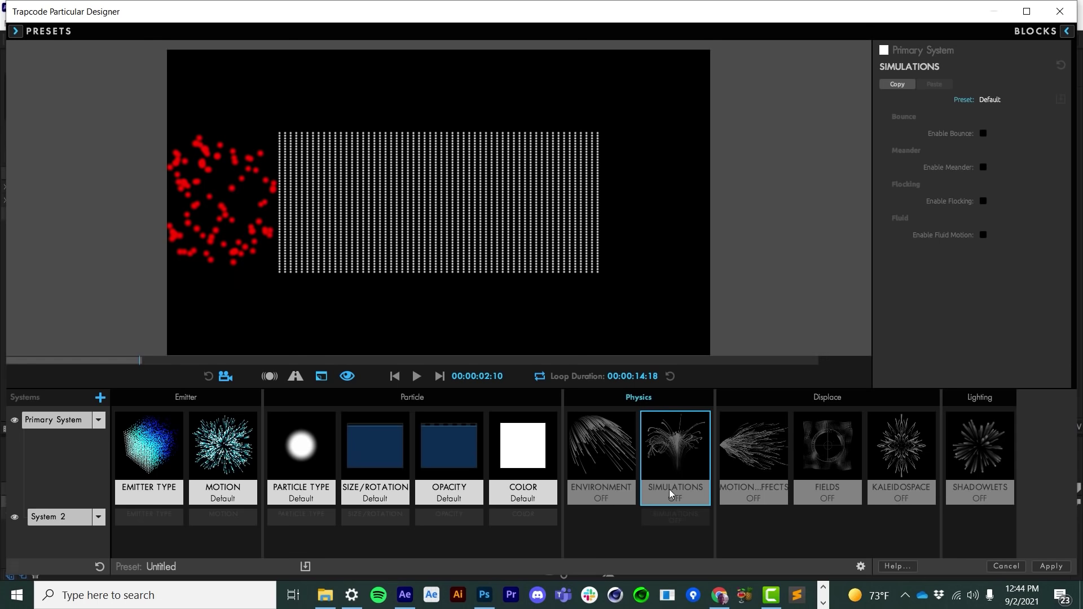
# - Enable flocking on the Primary System with Attract, Separate and Align set to 0
pyautogui.click(984, 202)
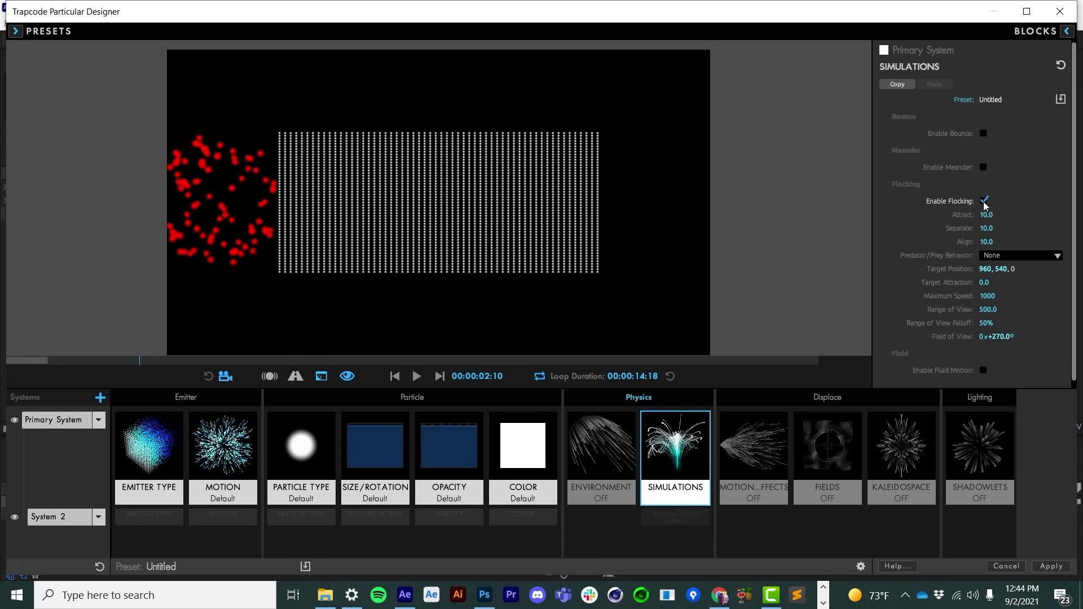
pyautogui.click(396, 378)
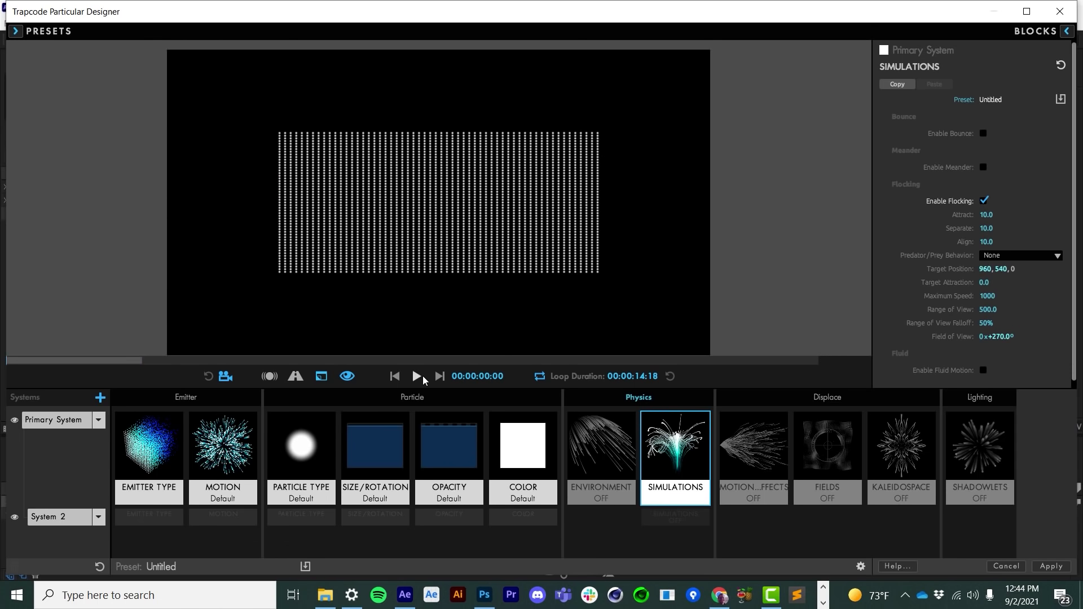
pyautogui.click(415, 378)
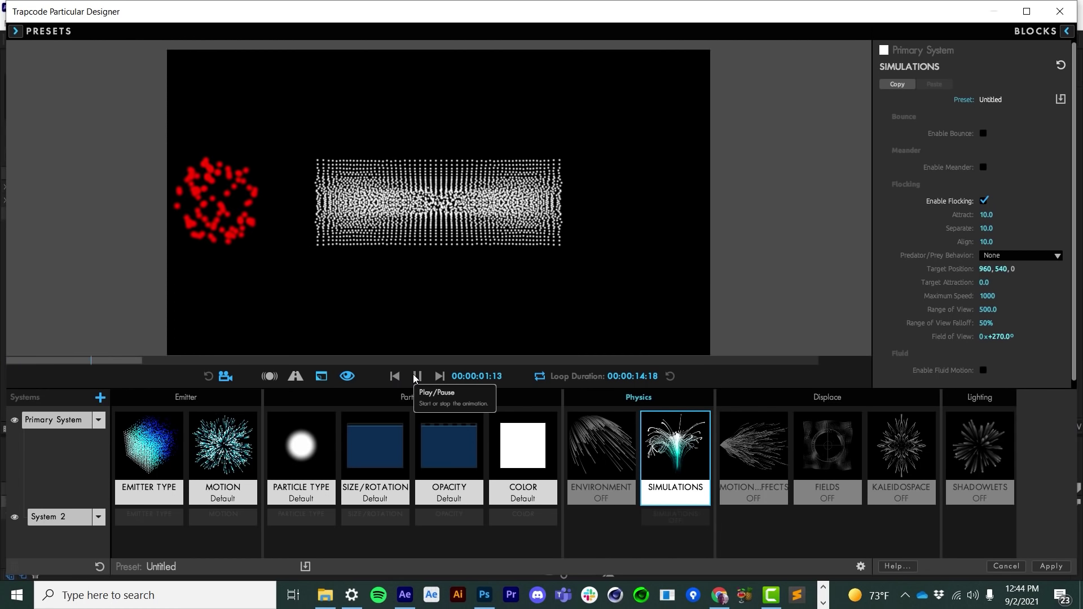
pyautogui.click(416, 377)
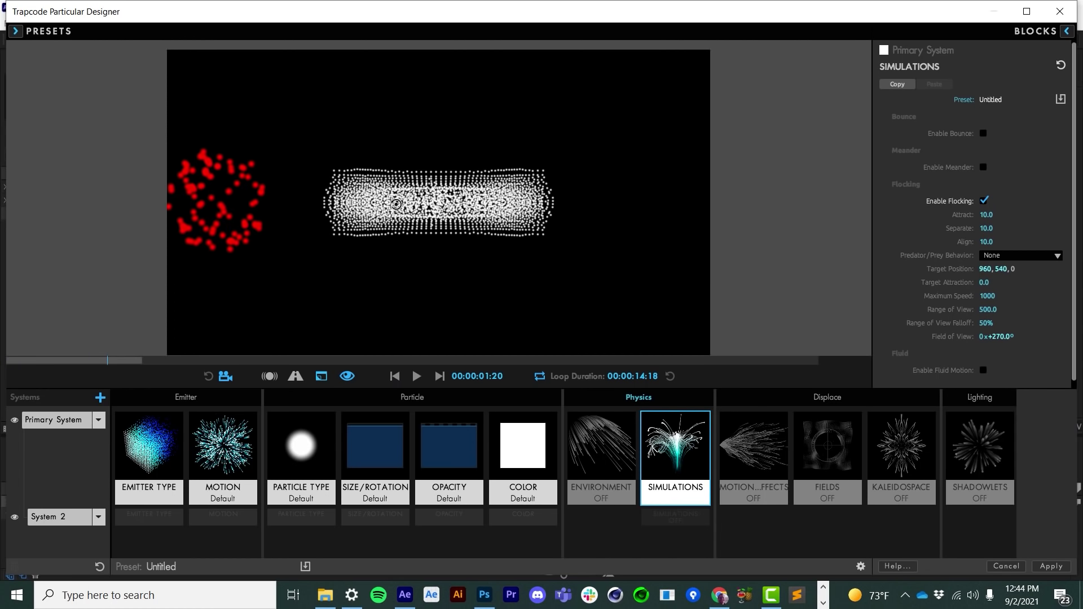
pyautogui.click(986, 215)
pyautogui.write('0')
pyautogui.press('Tab')
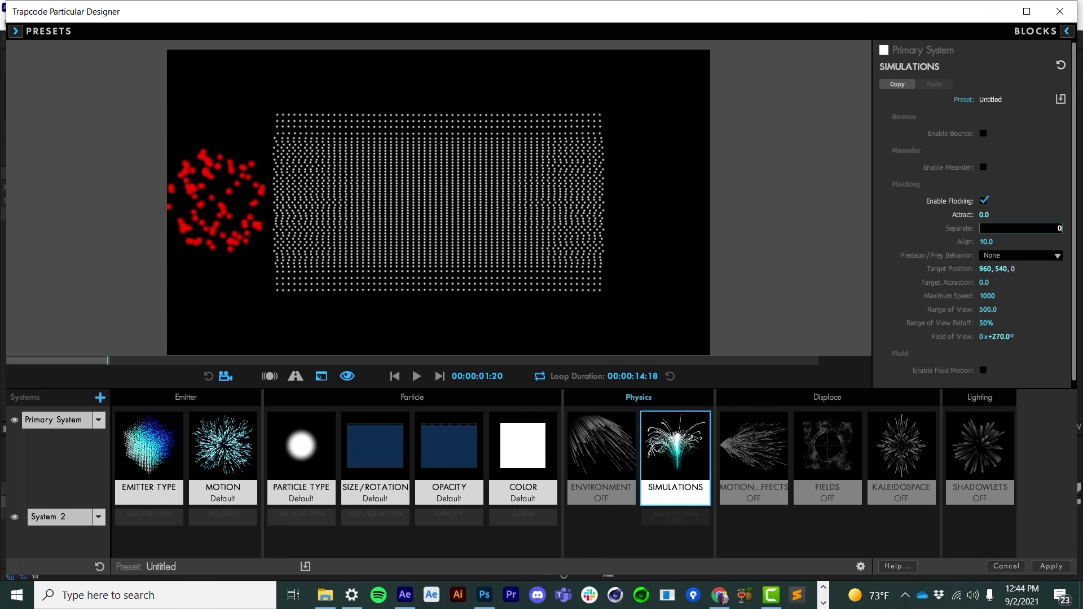
pyautogui.write('0')
pyautogui.press('Tab')
pyautogui.write('0')
pyautogui.press('Tab')
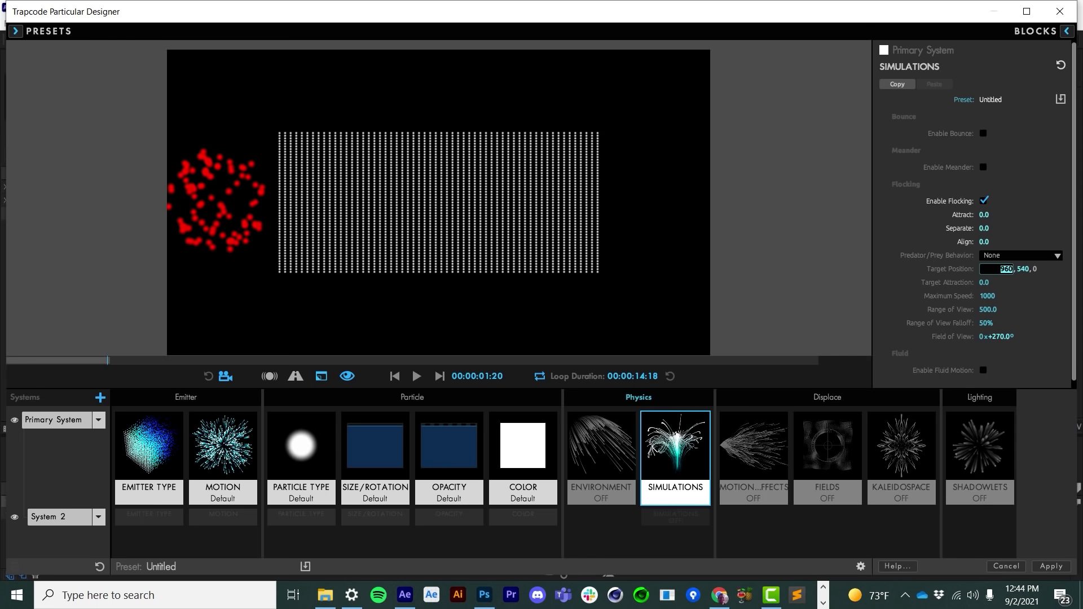
# - Set the Predator/Prey Behavior to Prey with Evade 0
pyautogui.click(991, 258)
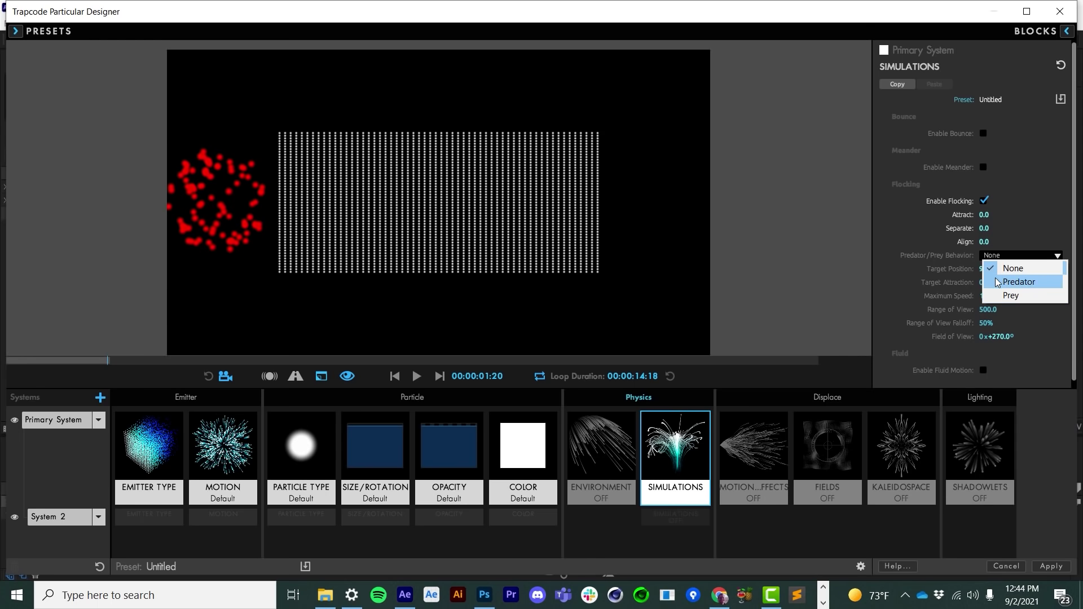
pyautogui.click(1005, 296)
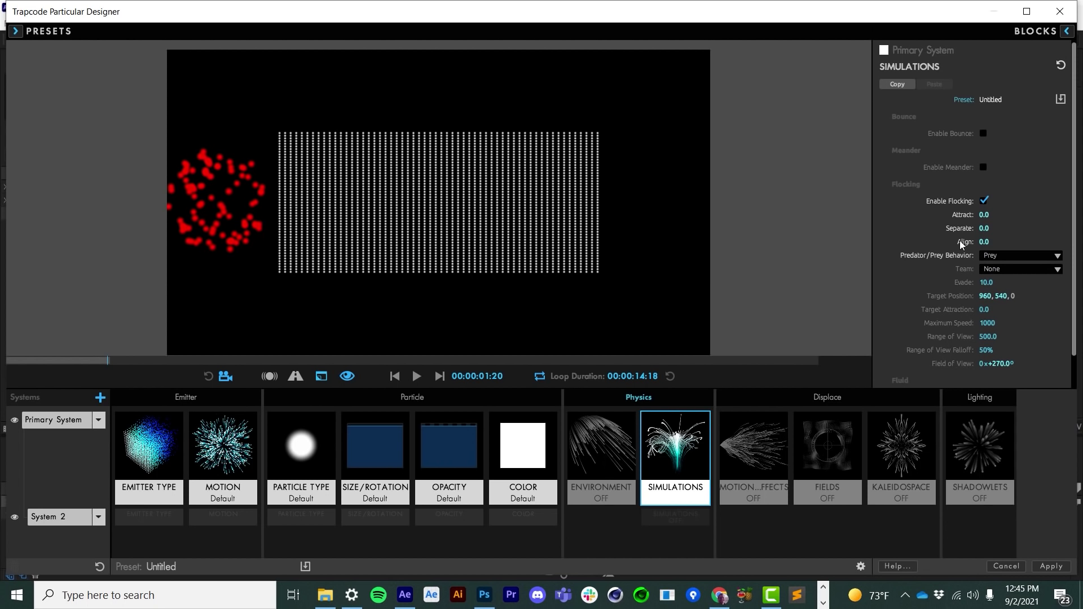
pyautogui.click(986, 282)
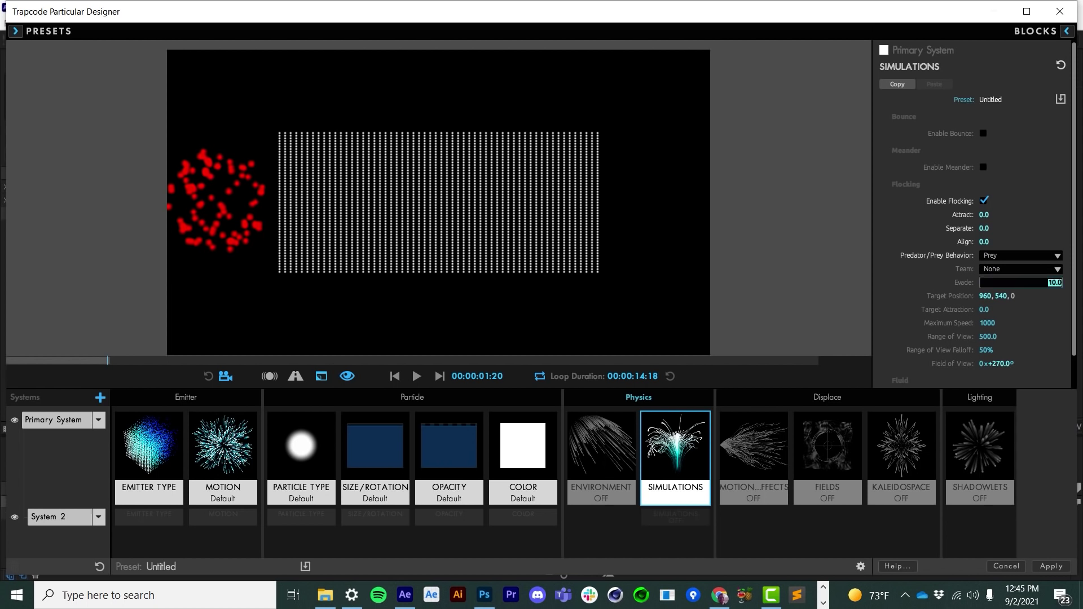
pyautogui.write('0')
pyautogui.press('Return')
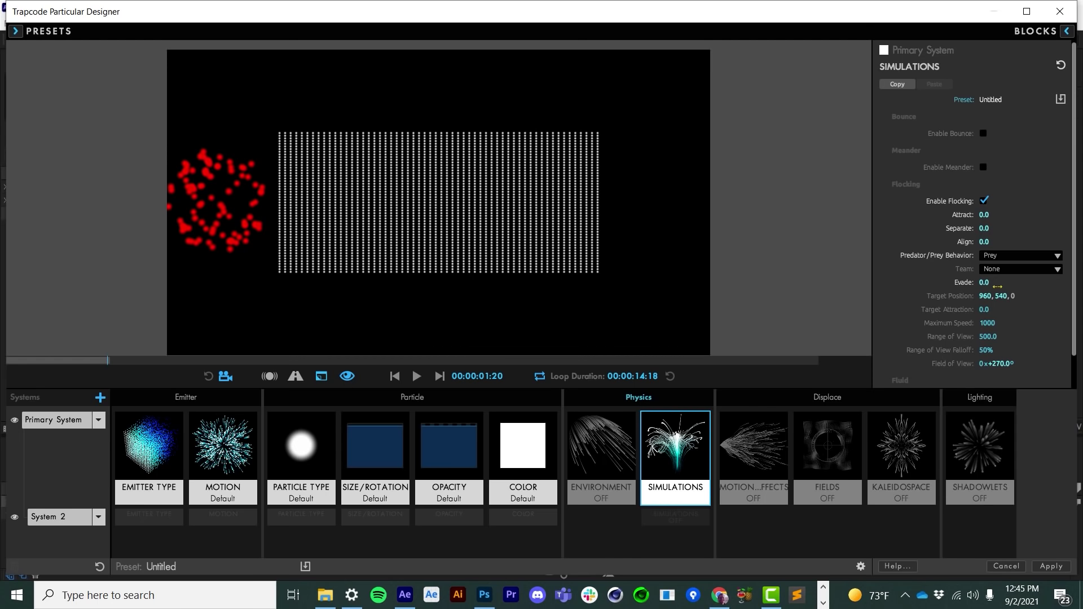
pyautogui.click(680, 515)
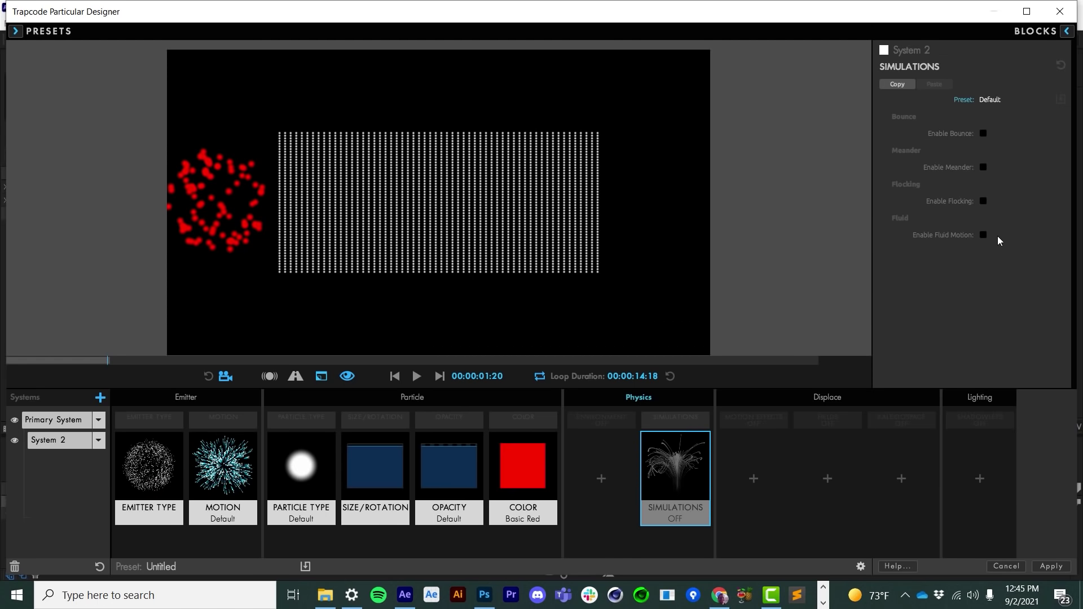
# - Make System 2 a flocking Predator with a 12-second particle Life
pyautogui.click(983, 201)
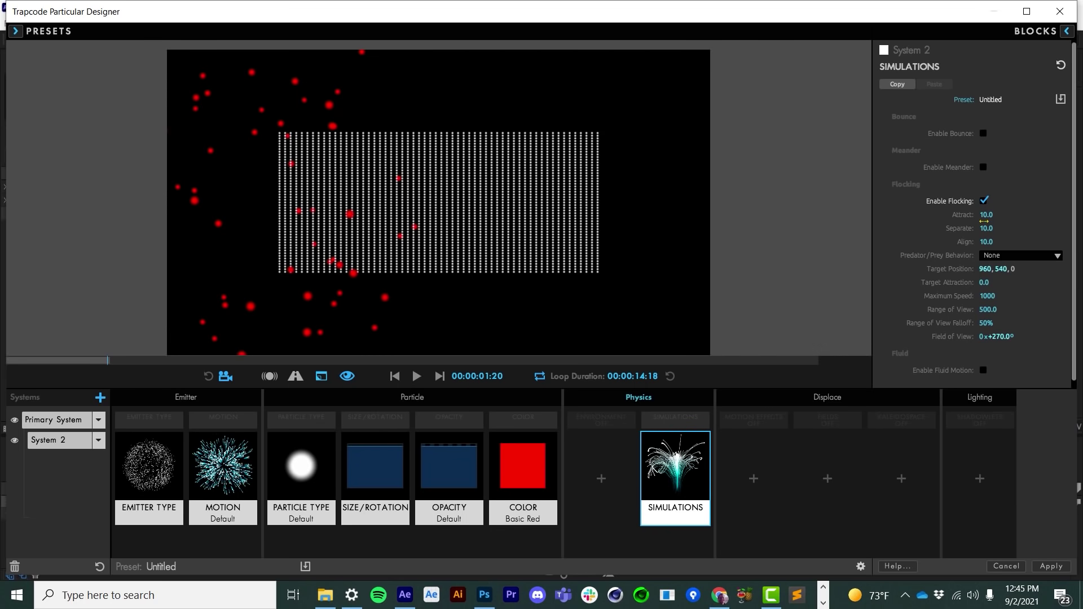
pyautogui.click(992, 258)
pyautogui.click(1022, 283)
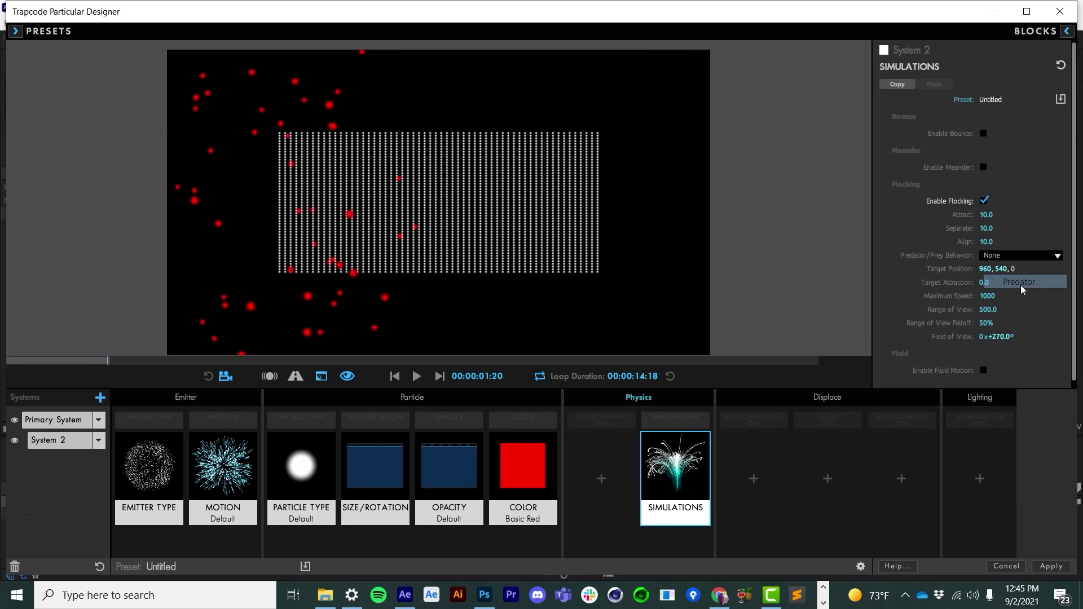
pyautogui.click(395, 377)
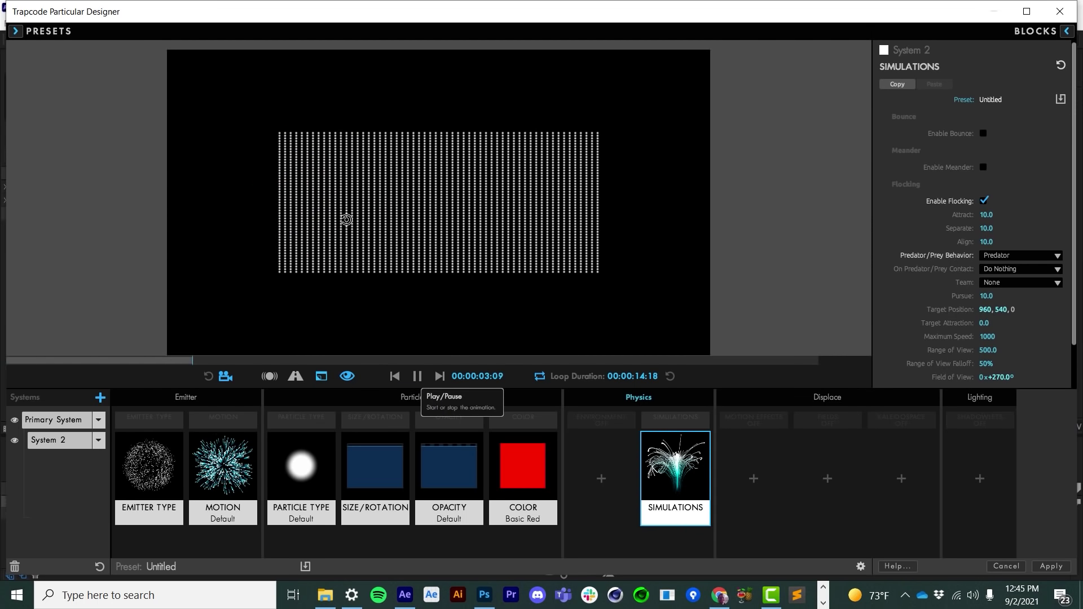
pyautogui.click(417, 377)
pyautogui.click(322, 451)
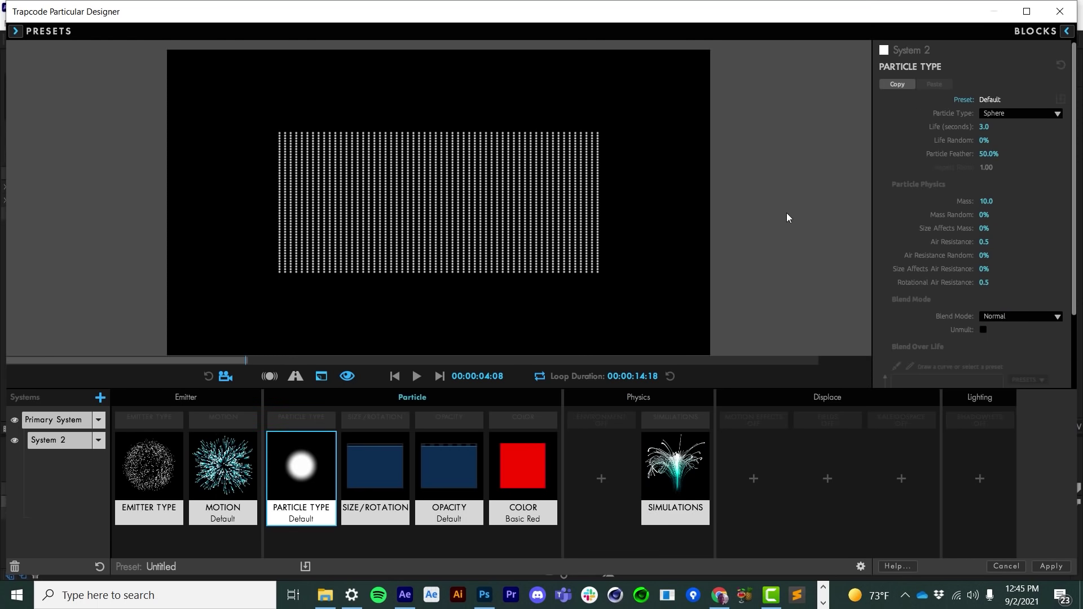
pyautogui.click(982, 127)
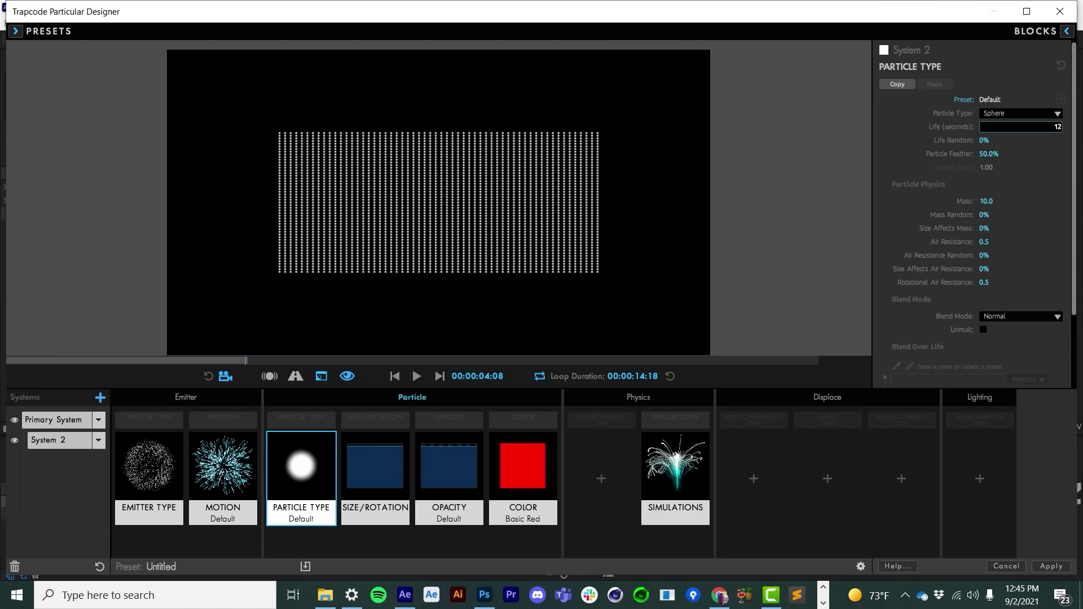
pyautogui.press('Return')
# - Scrub the Primary System's Evade up to 14 while previewing the animation
pyautogui.click(397, 376)
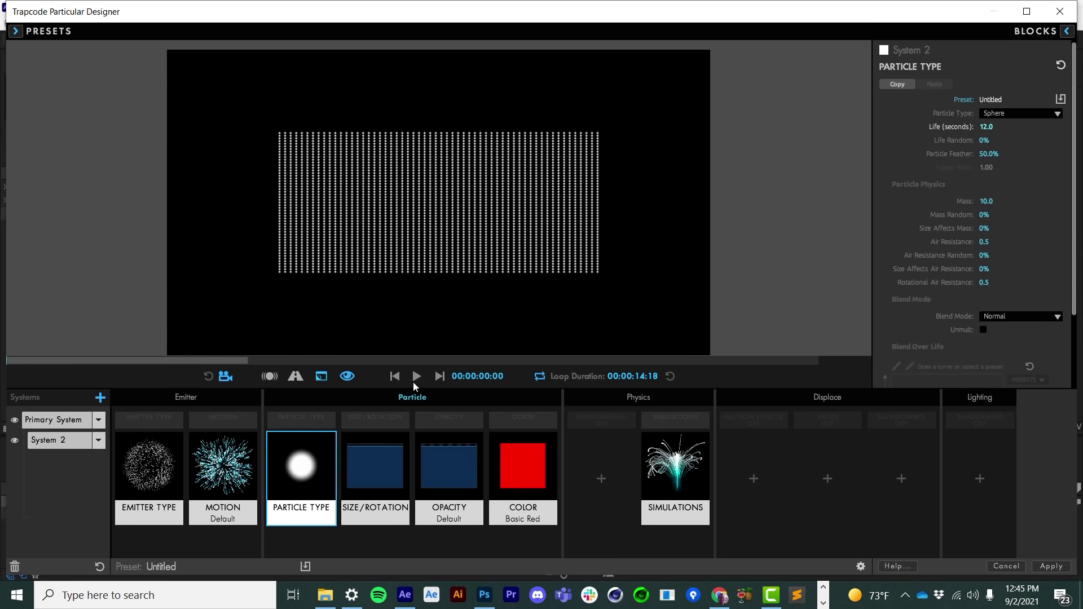
pyautogui.click(415, 377)
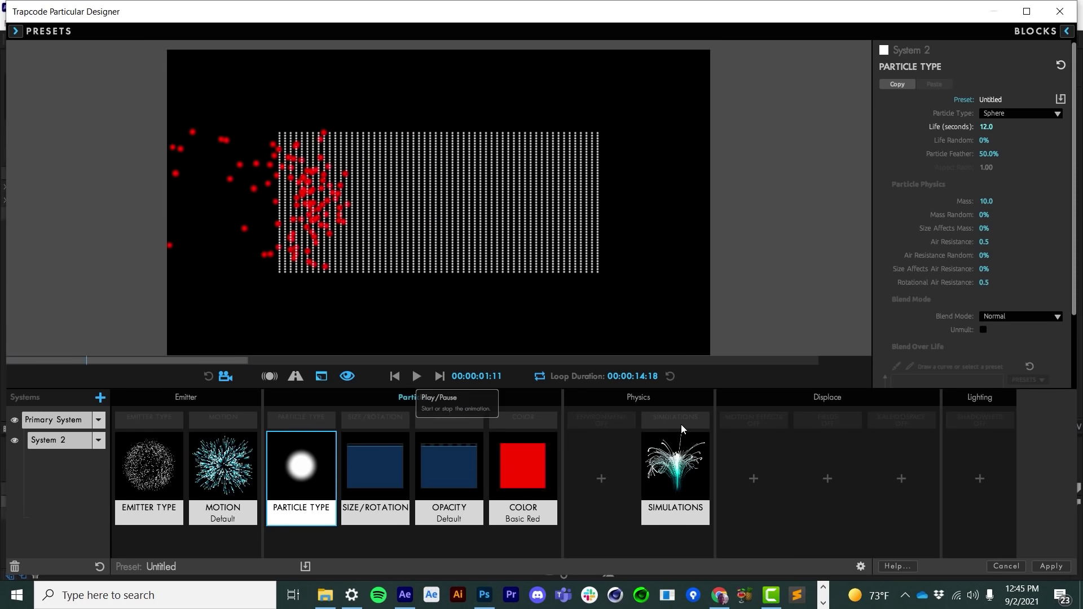
pyautogui.click(681, 422)
pyautogui.moveTo(987, 289); pyautogui.dragTo(999, 289)
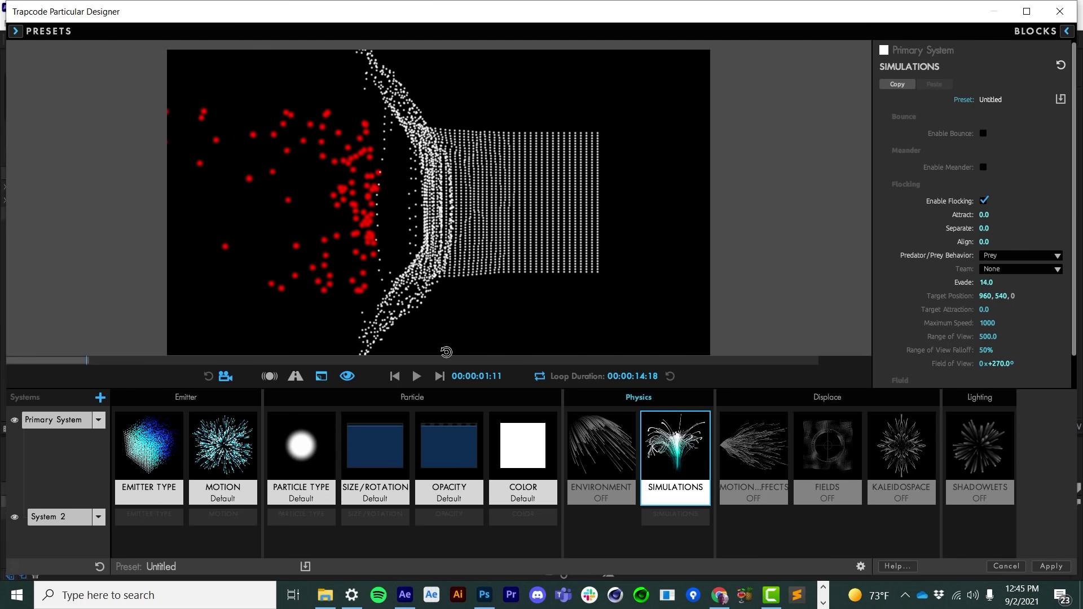
# - Reset the Primary System's Evade to 0 so predators pass through the grid, then select System 2's Simulations
pyautogui.click(394, 376)
pyautogui.click(416, 377)
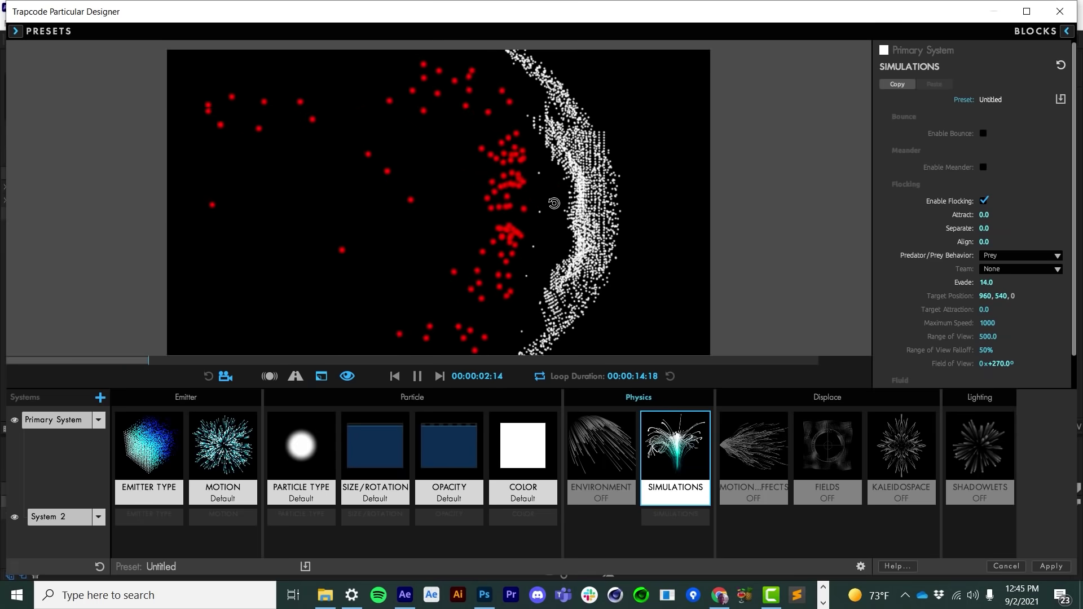
pyautogui.press('space')
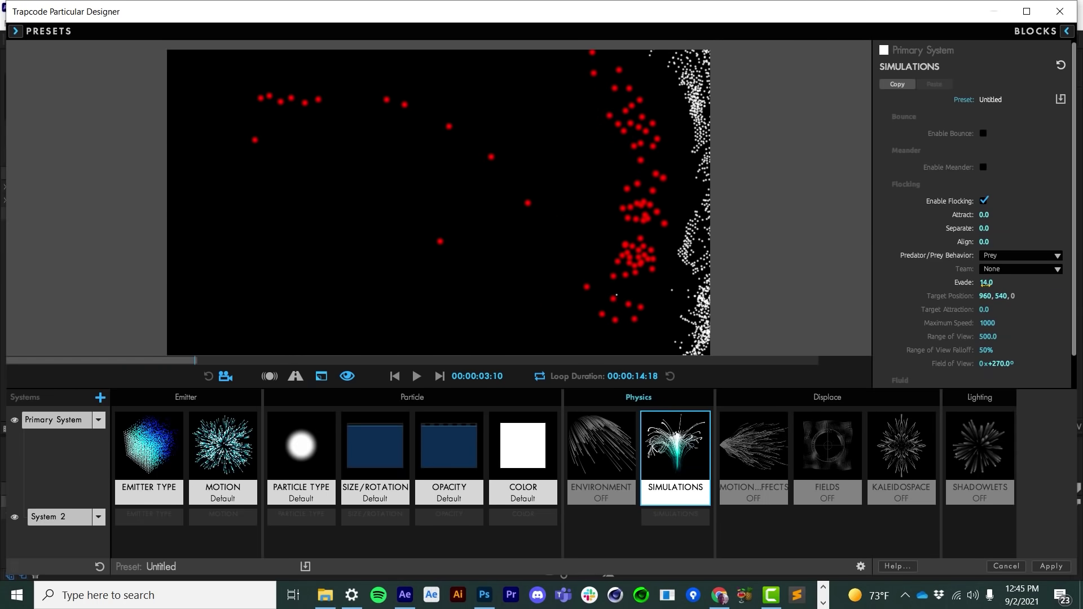
pyautogui.click(985, 283)
pyautogui.press('Return')
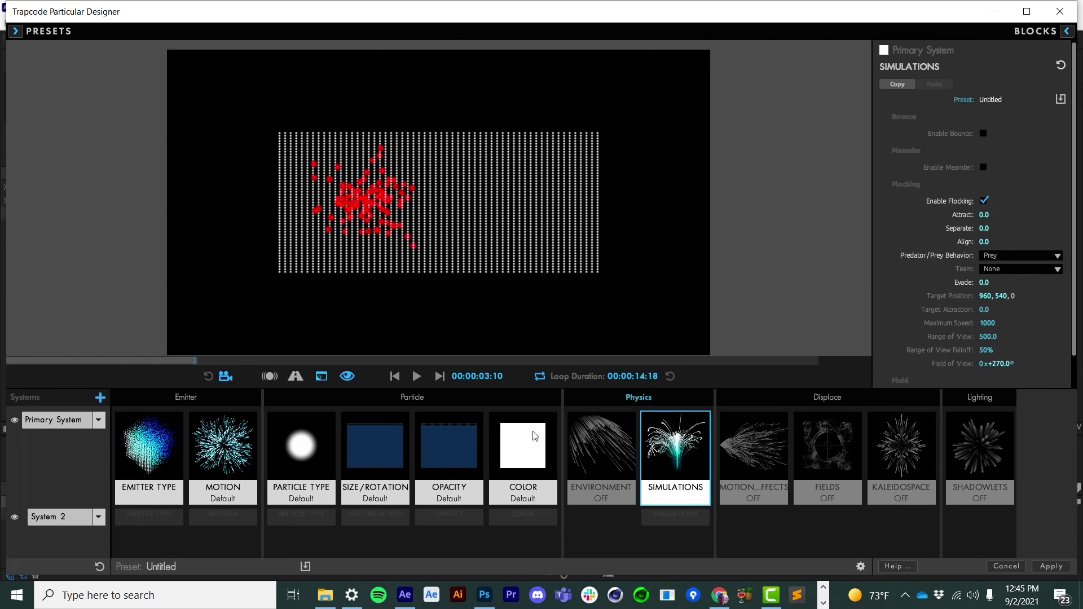
pyautogui.click(417, 376)
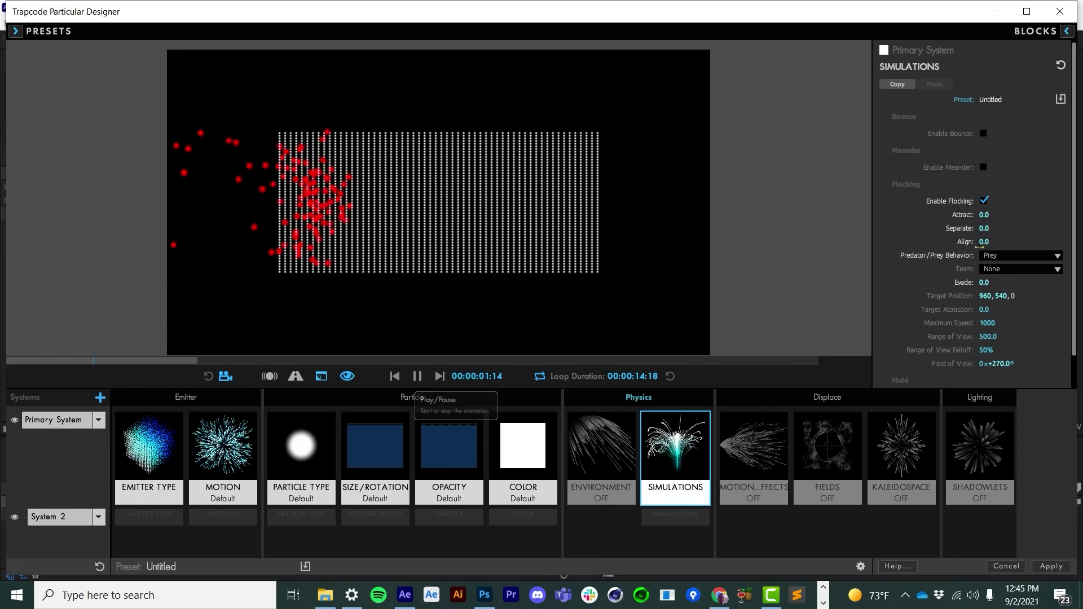
pyautogui.press('space')
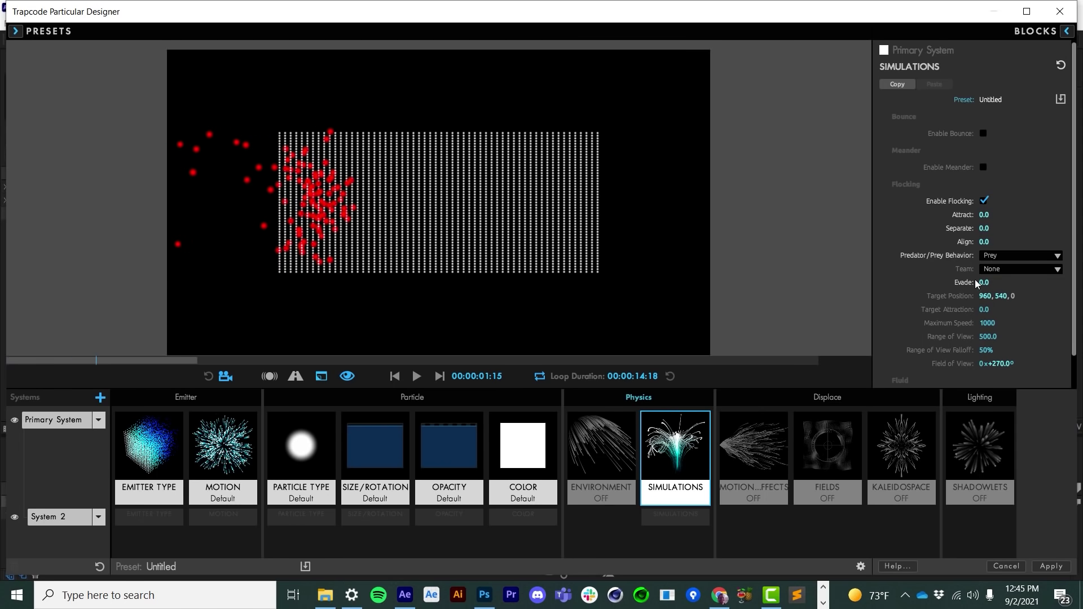
pyautogui.click(671, 517)
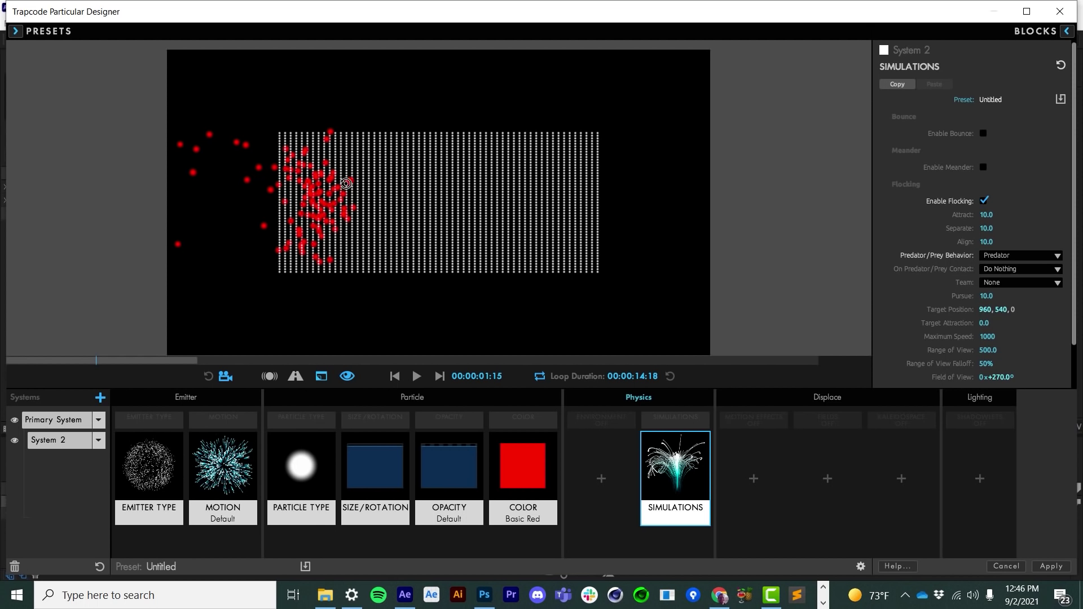
# - Set System 2's Predator/Prey Contact to Kill Prey and preview the result
pyautogui.click(1009, 269)
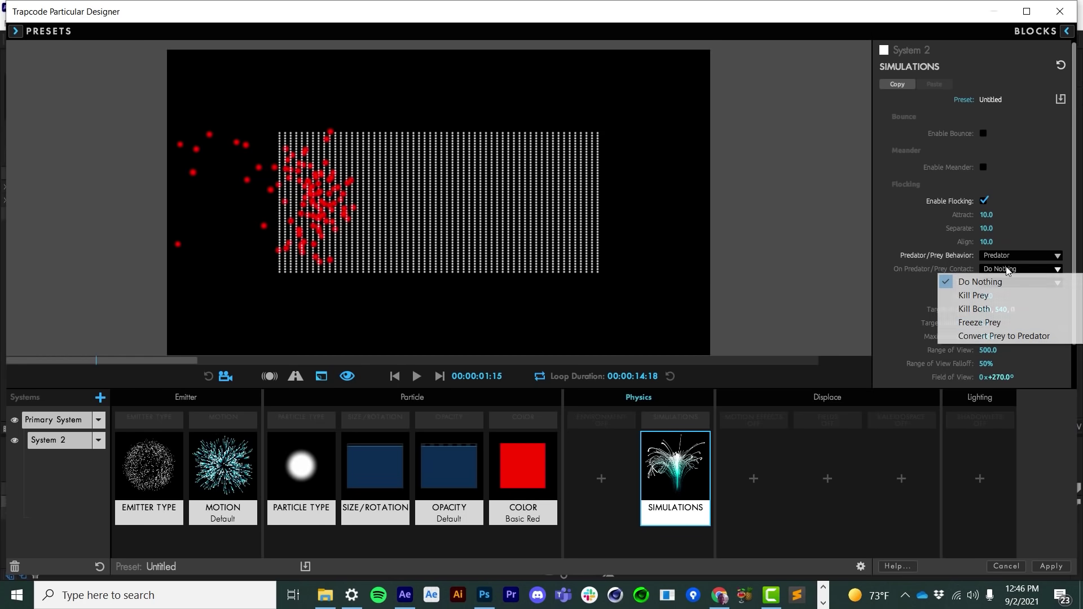
pyautogui.click(977, 296)
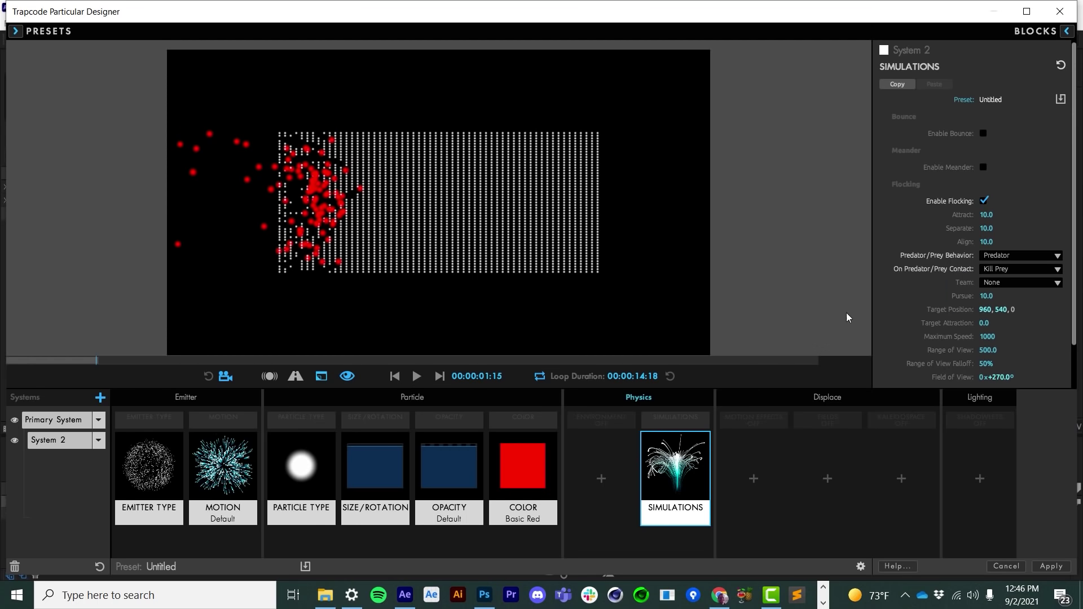
pyautogui.click(395, 377)
pyautogui.click(417, 377)
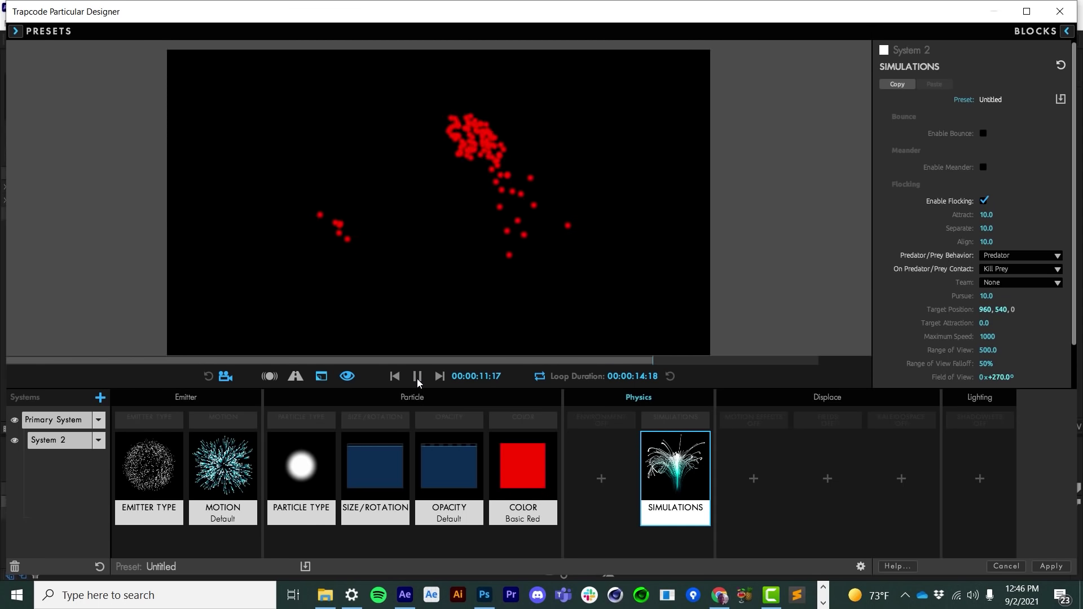
pyautogui.click(395, 376)
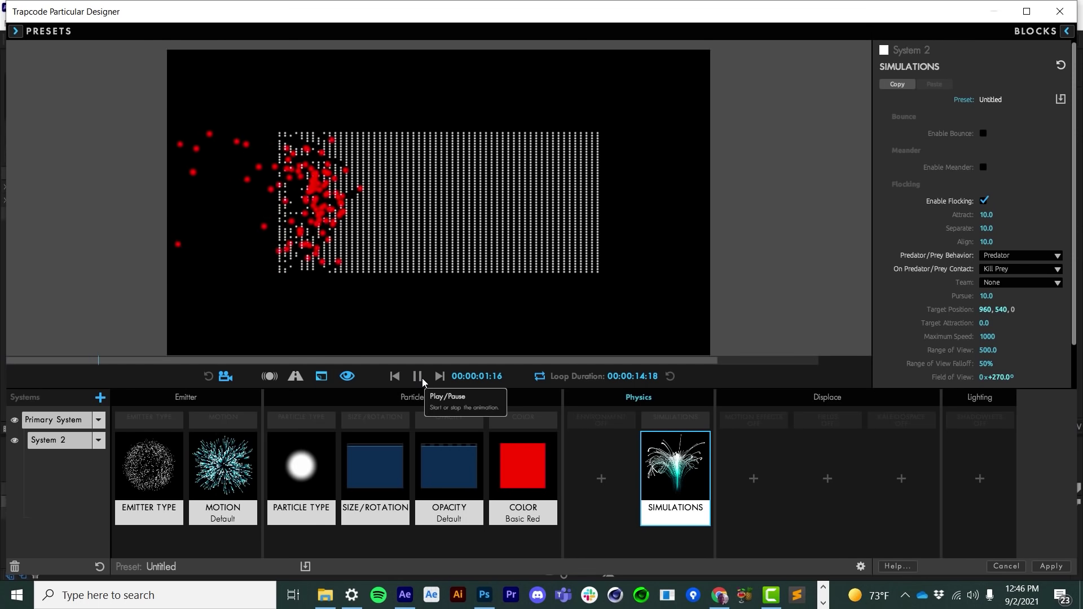
pyautogui.click(421, 378)
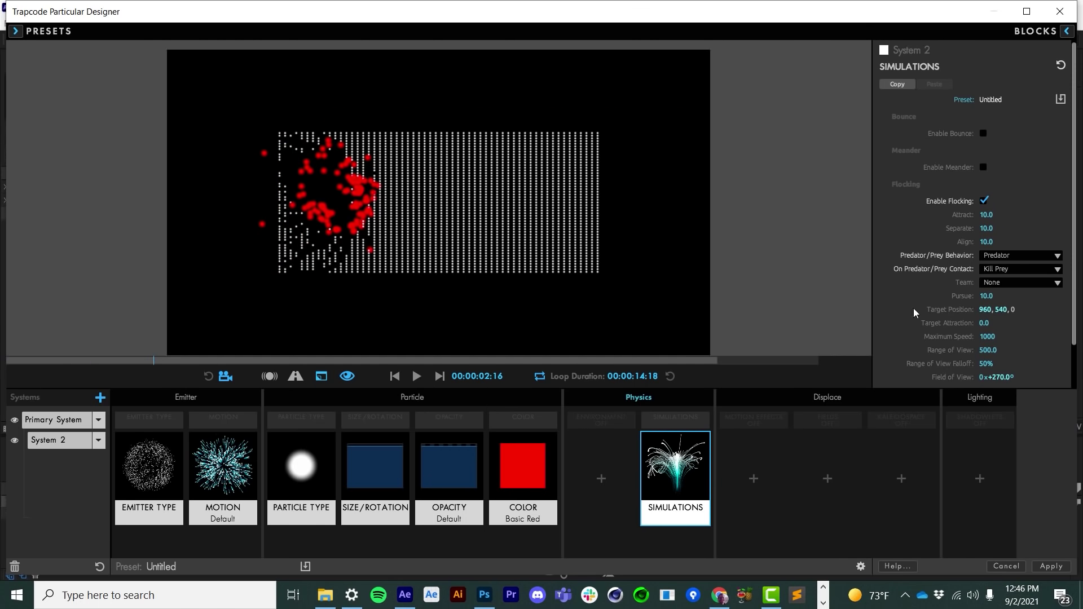
# - Try Convert Prey to Predator as the contact behaviour and preview it
pyautogui.click(1000, 269)
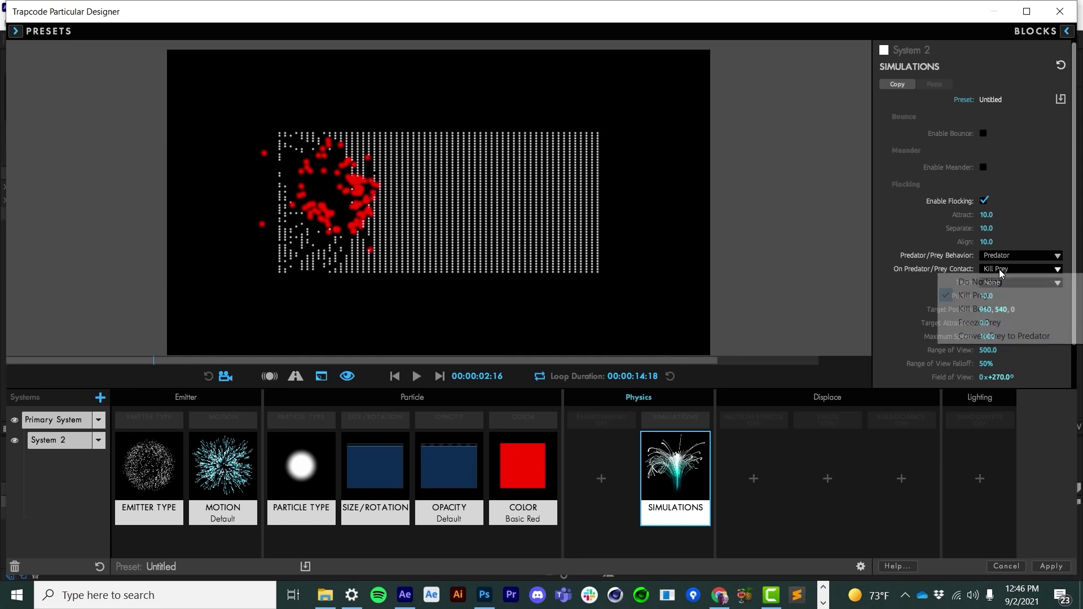
pyautogui.click(1015, 338)
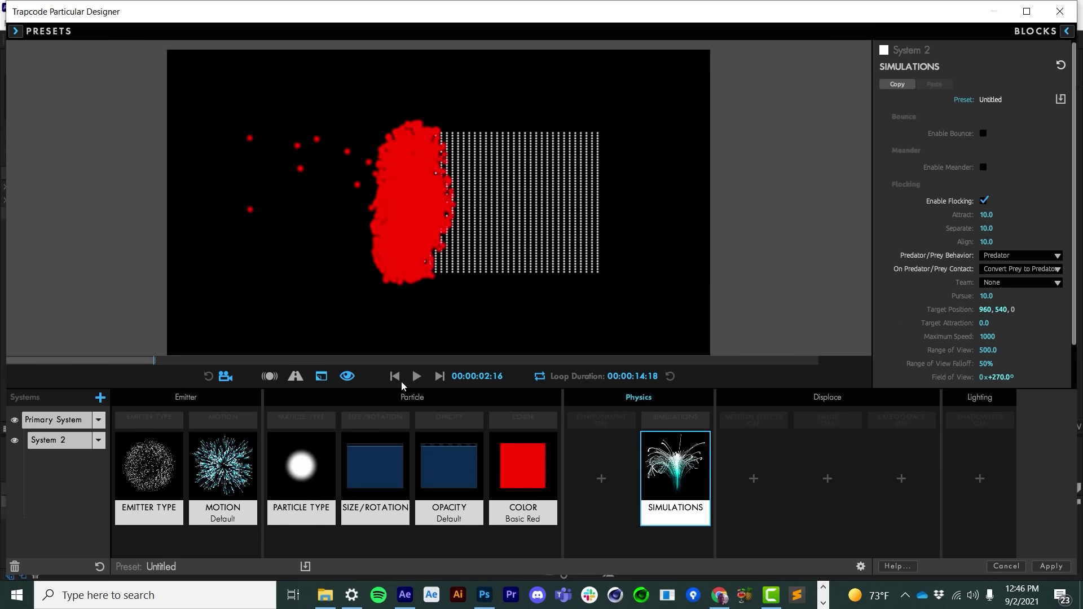
pyautogui.click(395, 376)
pyautogui.click(417, 377)
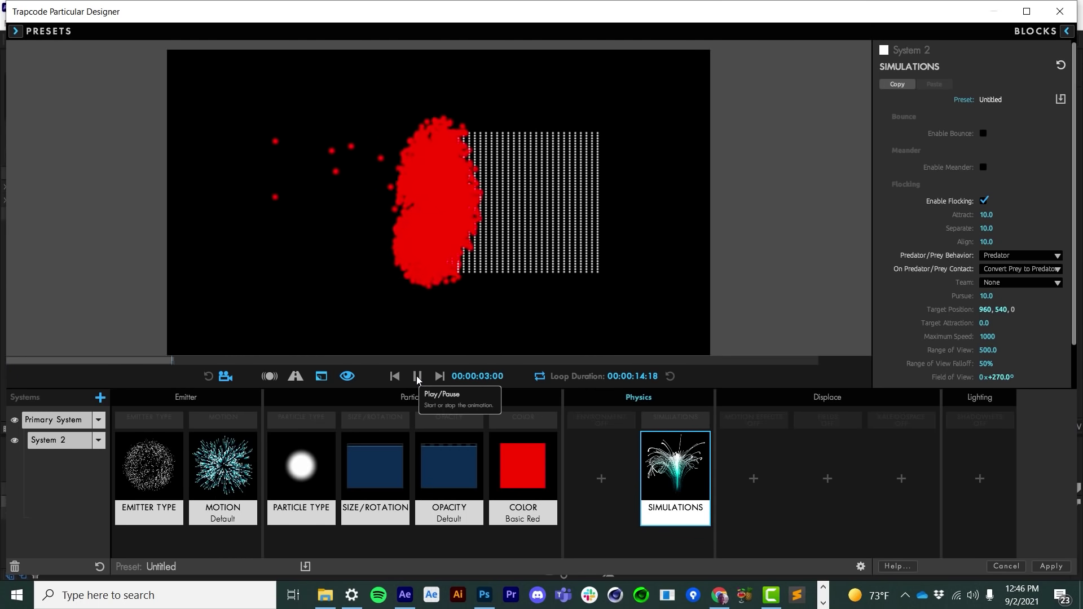
pyautogui.click(417, 378)
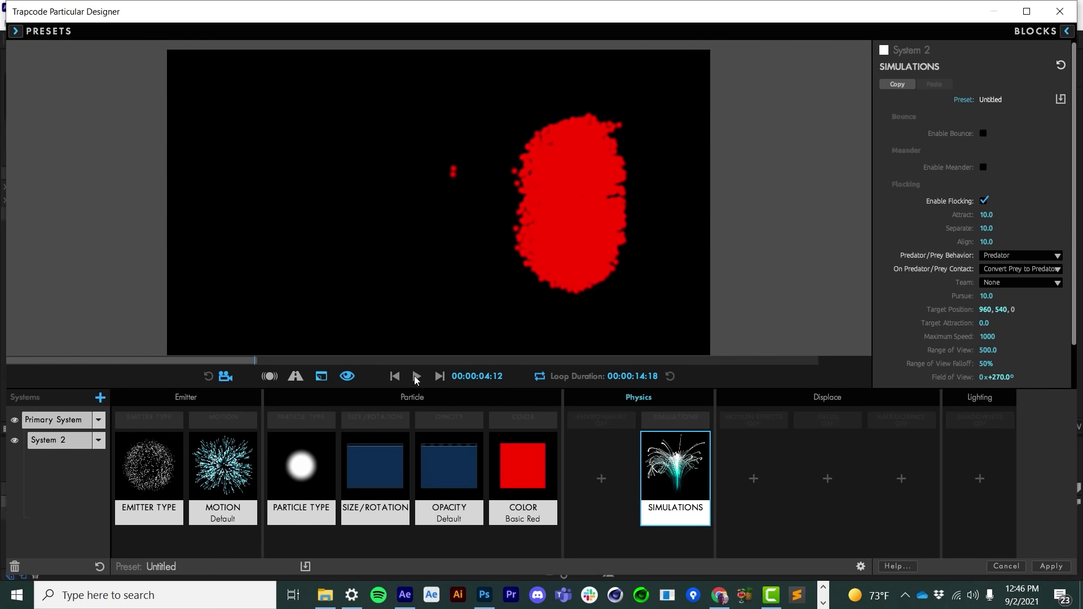
pyautogui.click(395, 376)
pyautogui.click(417, 377)
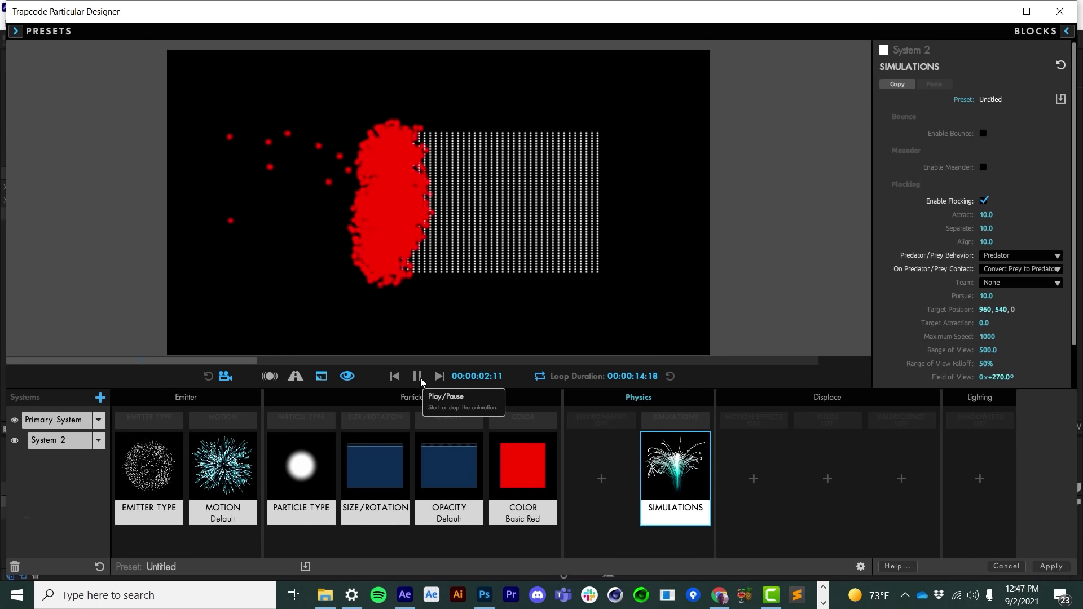
pyautogui.click(421, 382)
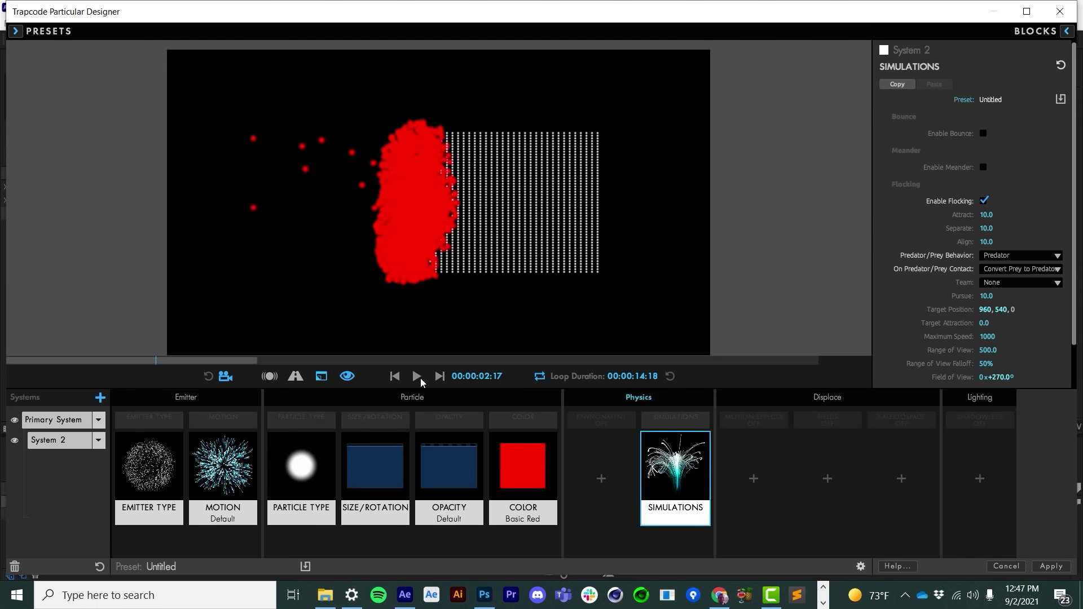
# - Switch the contact back to Kill Prey and preview, then select the Primary System's Emitter Type
pyautogui.click(1001, 269)
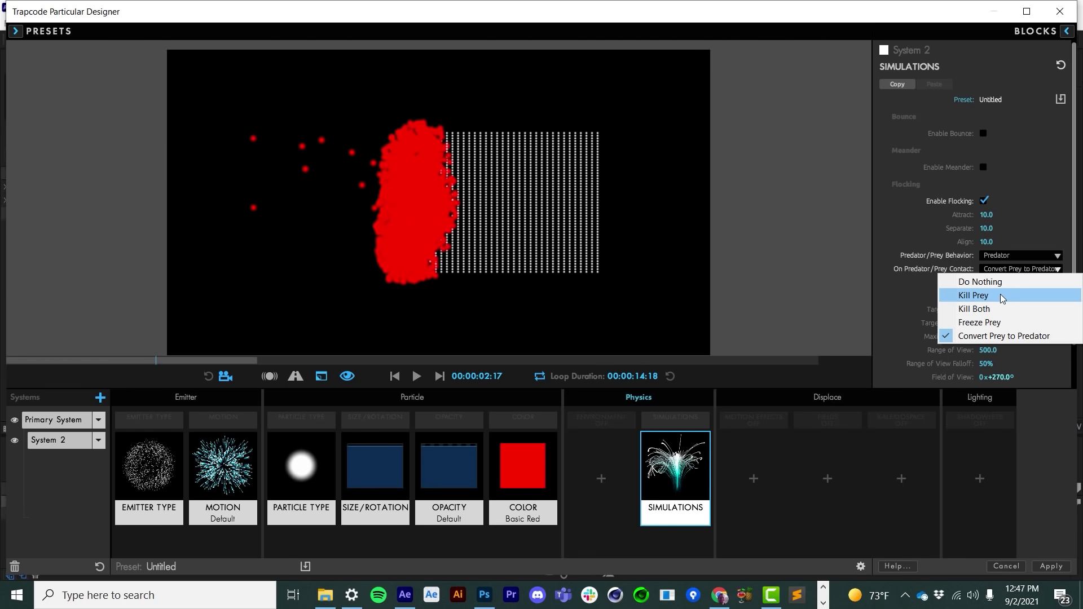
pyautogui.click(1000, 294)
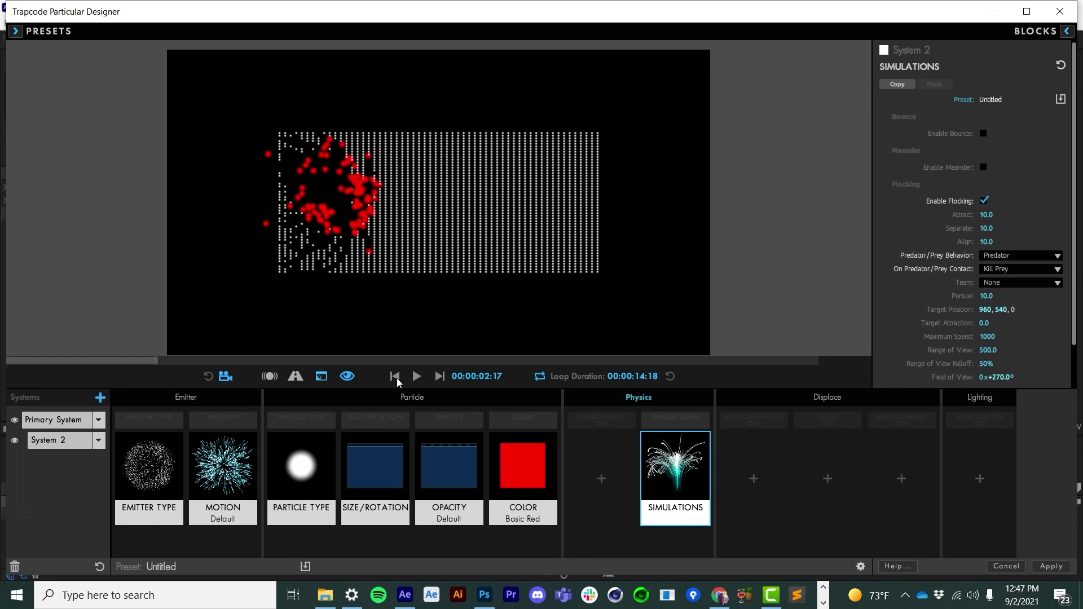
pyautogui.click(395, 378)
pyautogui.click(417, 378)
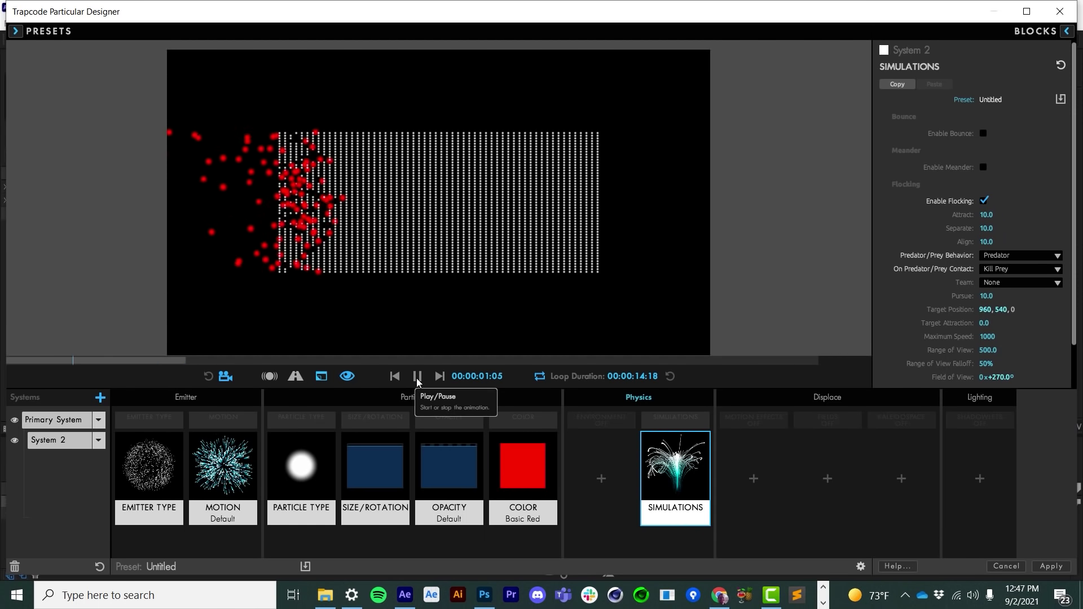
pyautogui.click(417, 378)
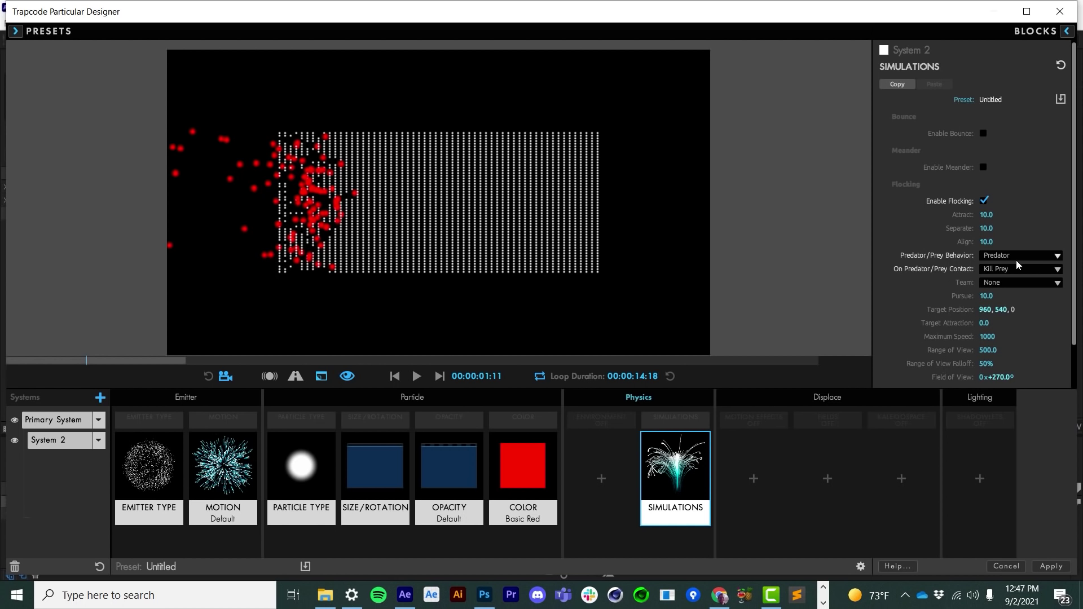
pyautogui.click(416, 379)
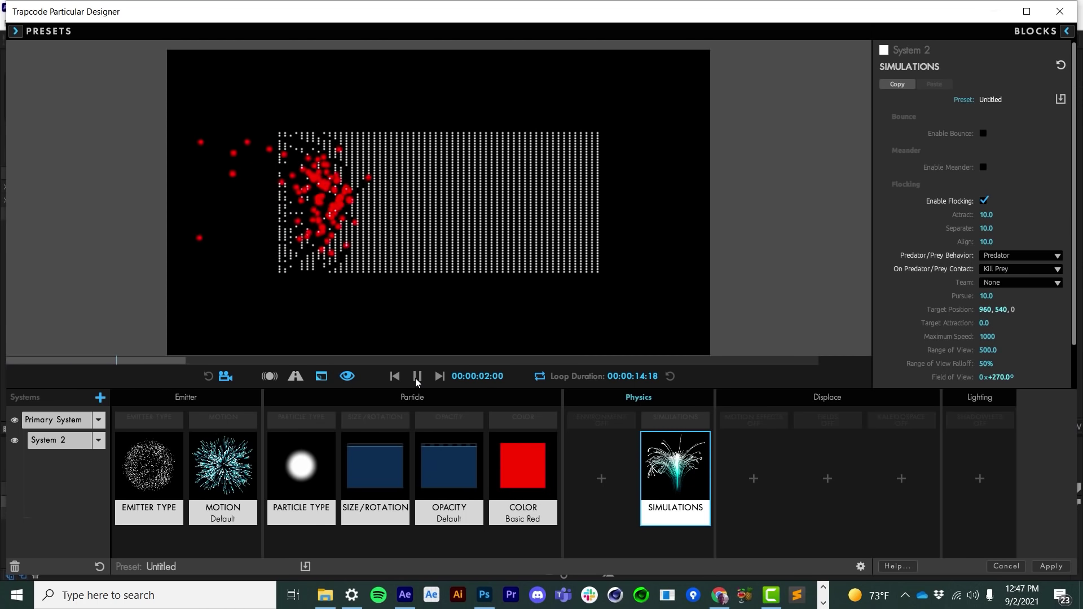
pyautogui.click(417, 378)
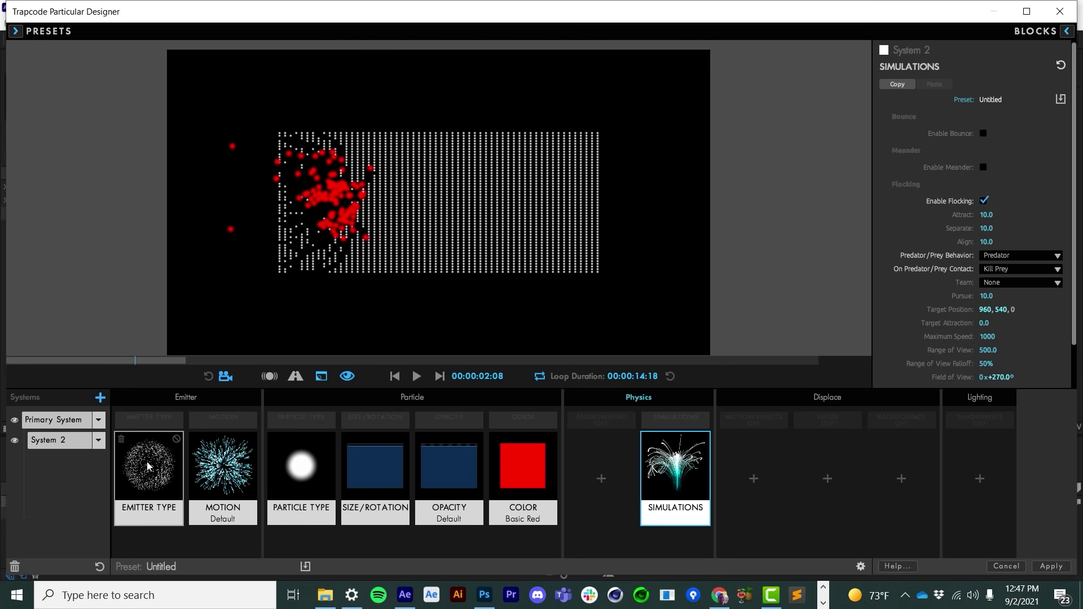
pyautogui.click(132, 426)
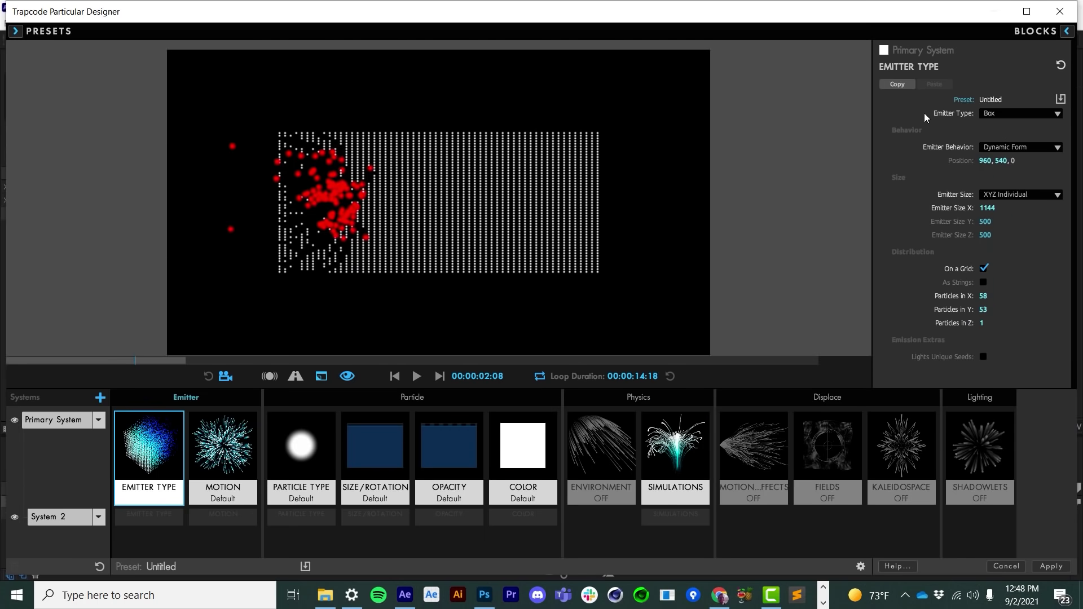
# - Set the Primary System's Emitter Type to Text/Mask so it emits from the Trapcode text
pyautogui.click(998, 113)
pyautogui.click(1003, 208)
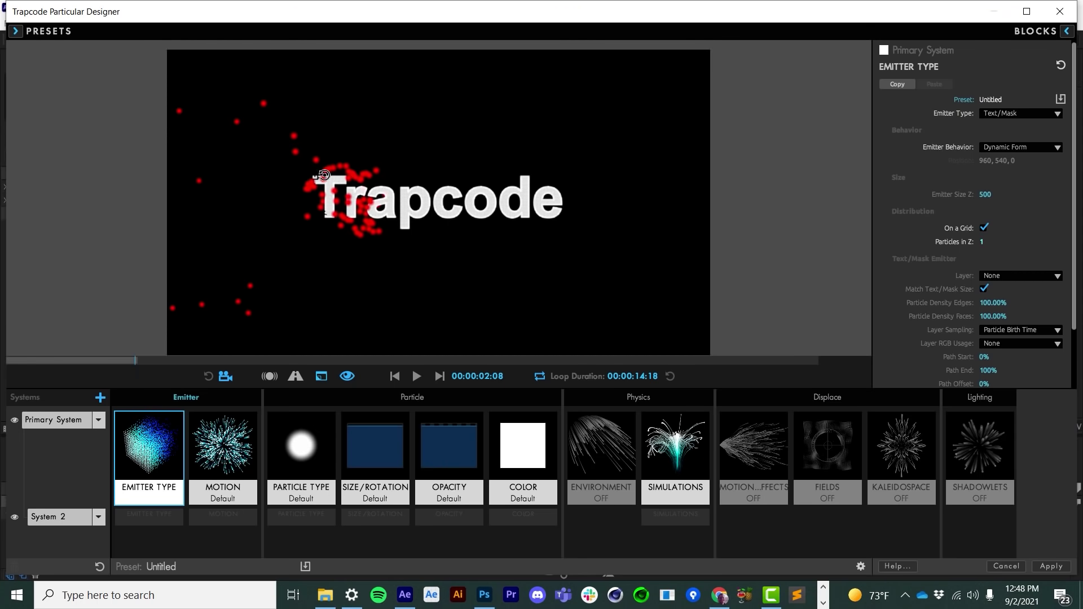
pyautogui.click(395, 377)
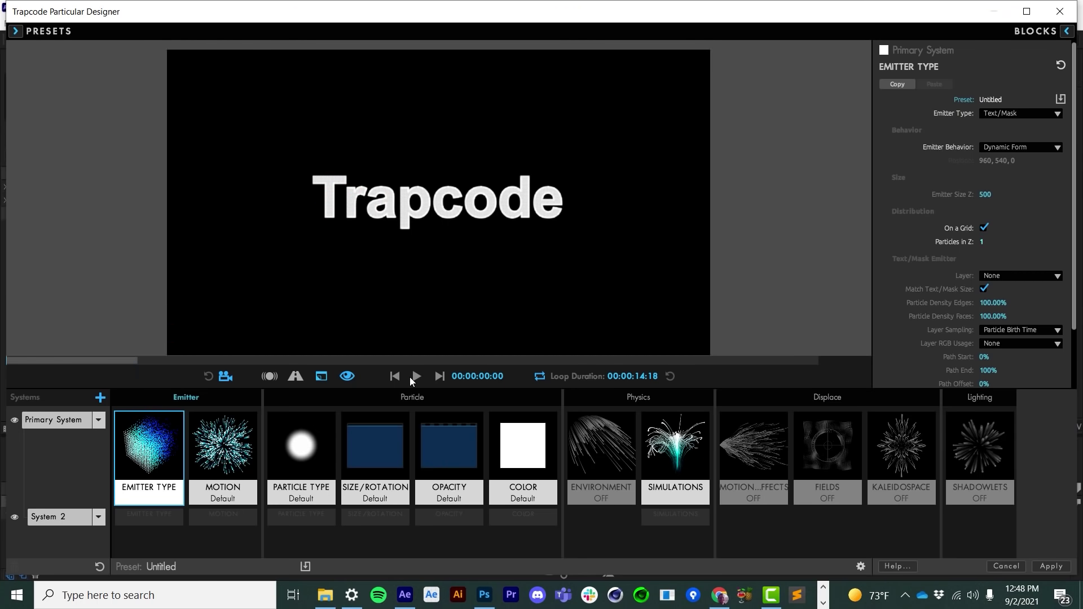
pyautogui.click(417, 376)
pyautogui.click(417, 377)
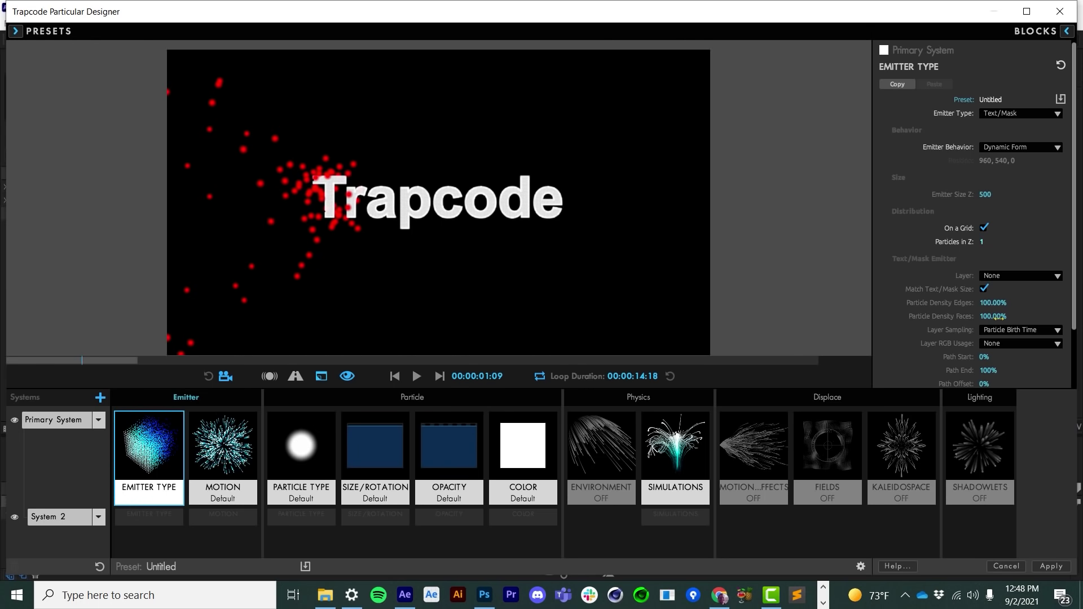
# - Set Particle Density Edges and Faces to 75% and replay the preview
pyautogui.click(994, 303)
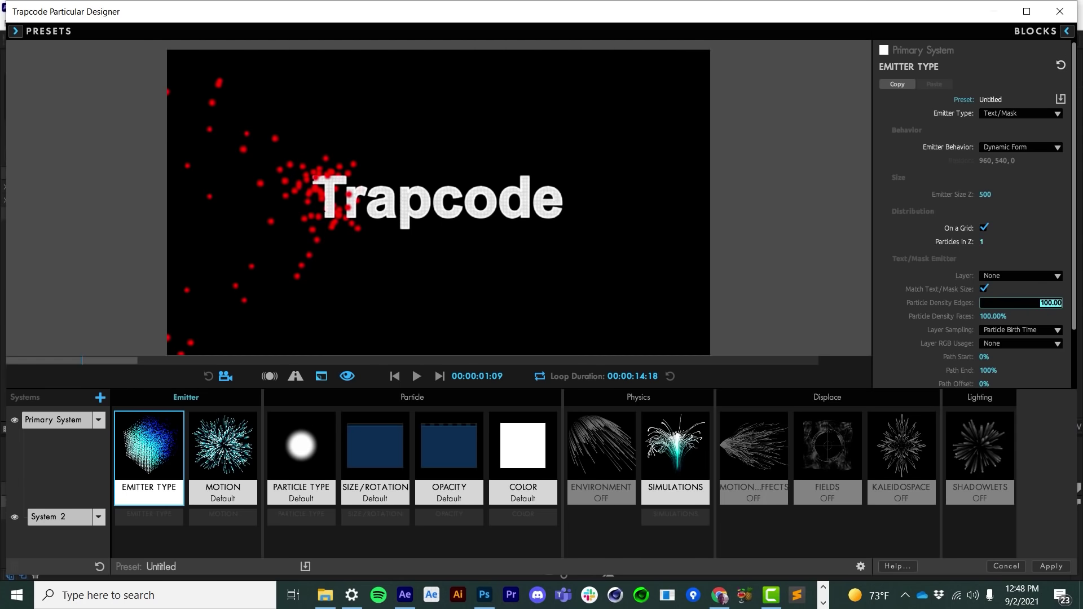
pyautogui.write('75')
pyautogui.press('Tab')
pyautogui.press('Tab')
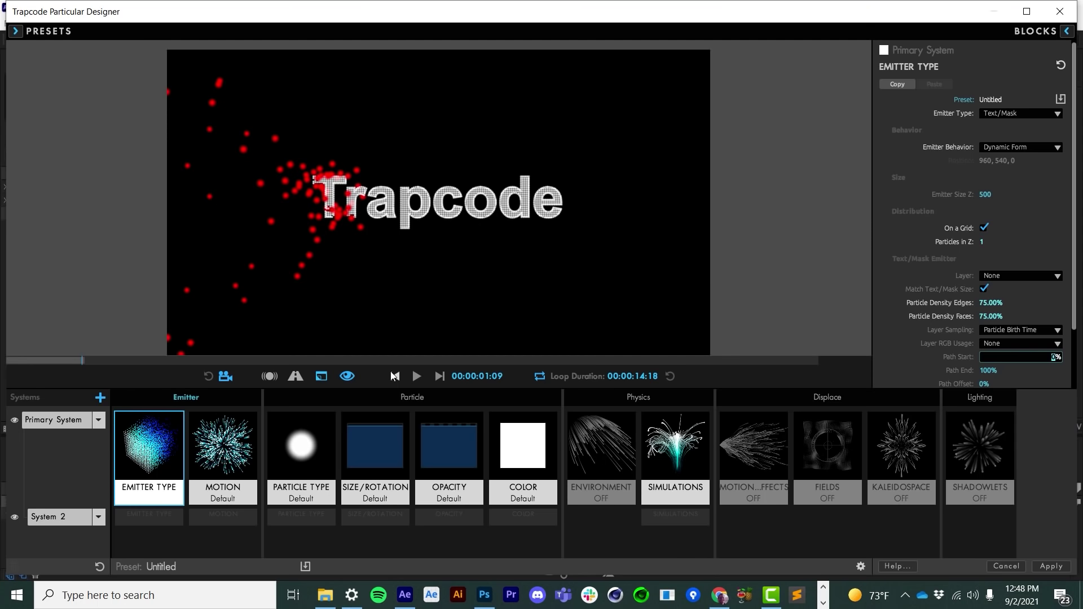
pyautogui.click(417, 376)
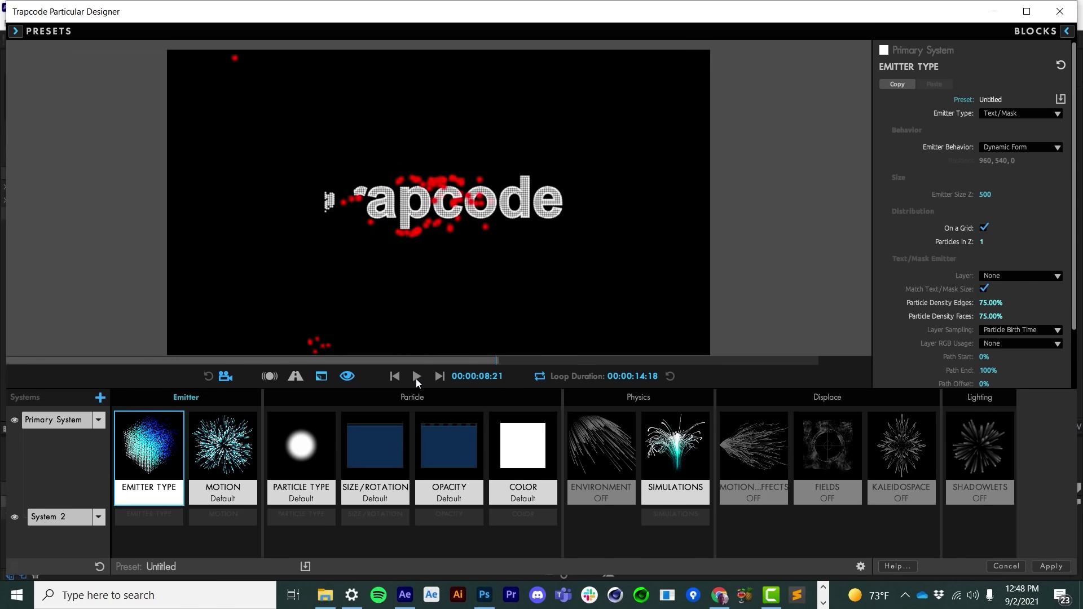
pyautogui.click(417, 380)
# - Set System 2's Pursue to 35 and replay the preview
pyautogui.click(675, 518)
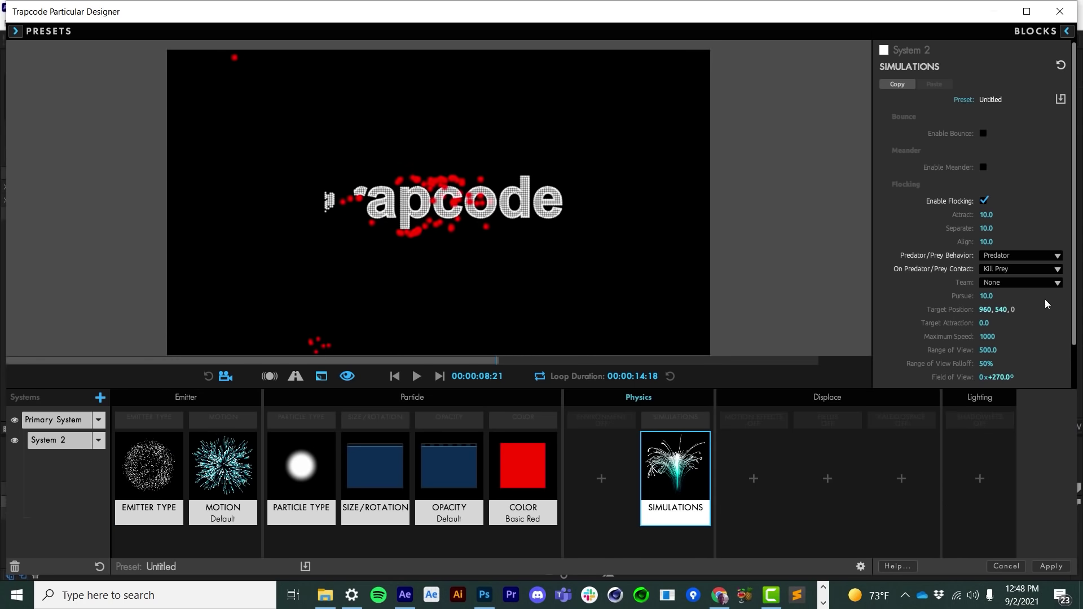
pyautogui.click(985, 296)
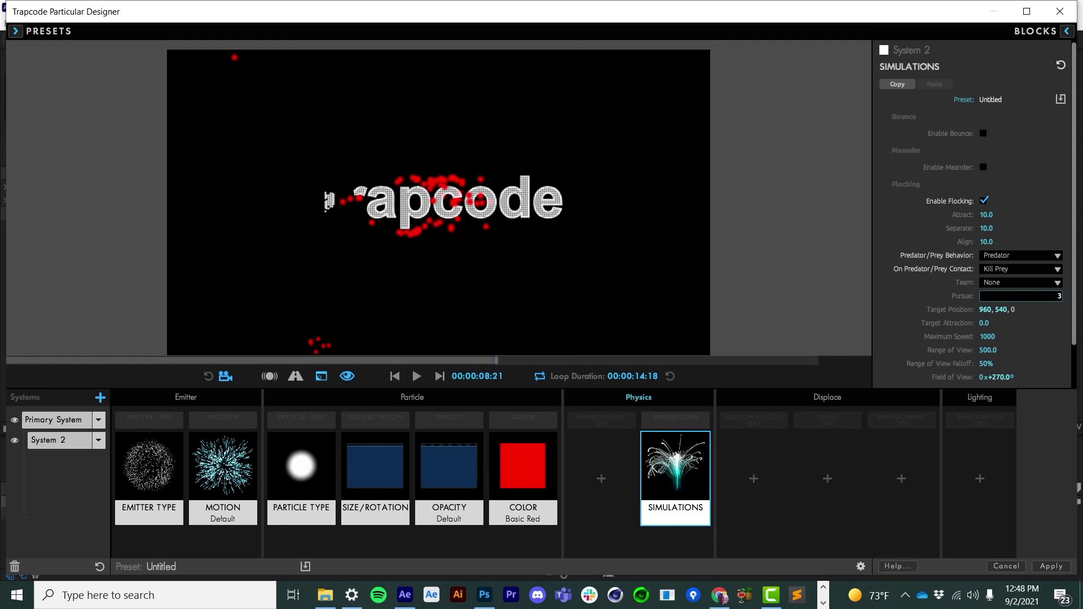
pyautogui.press('Return')
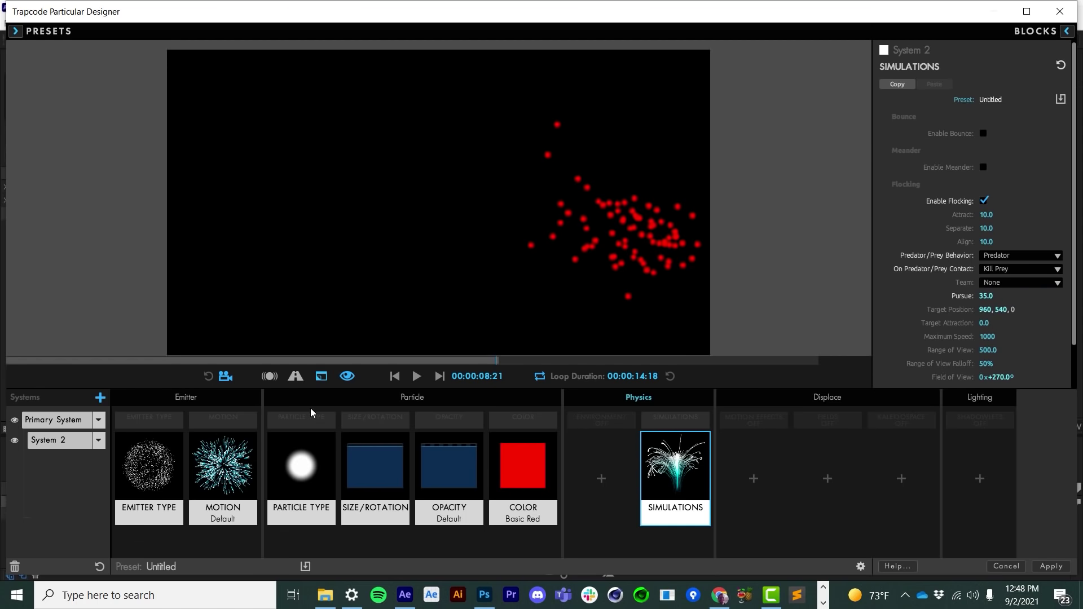
pyautogui.click(395, 376)
pyautogui.click(416, 376)
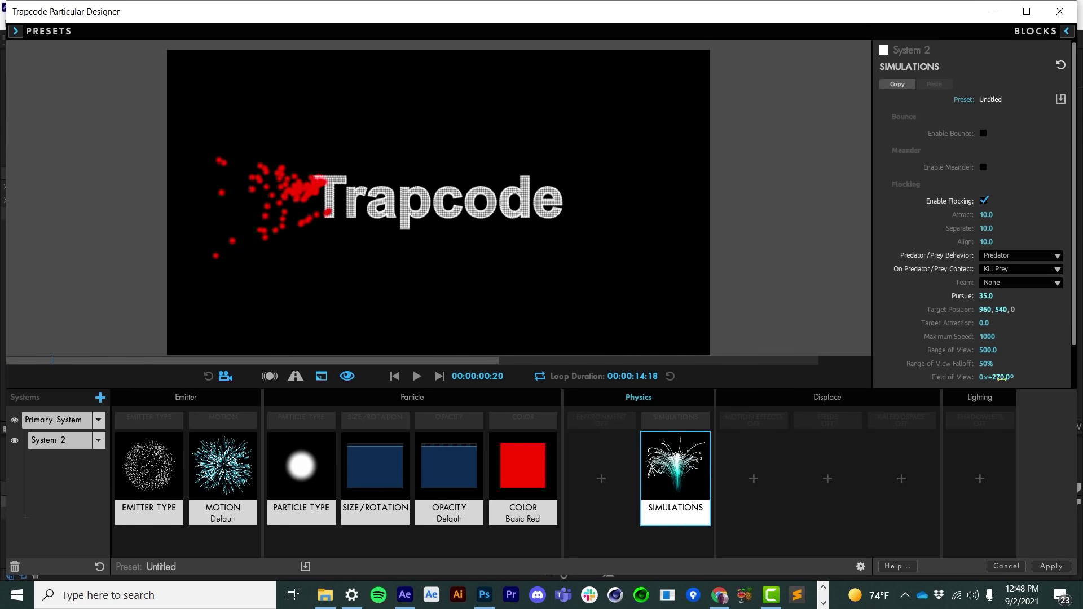
pyautogui.scroll(-2, 957, 351)
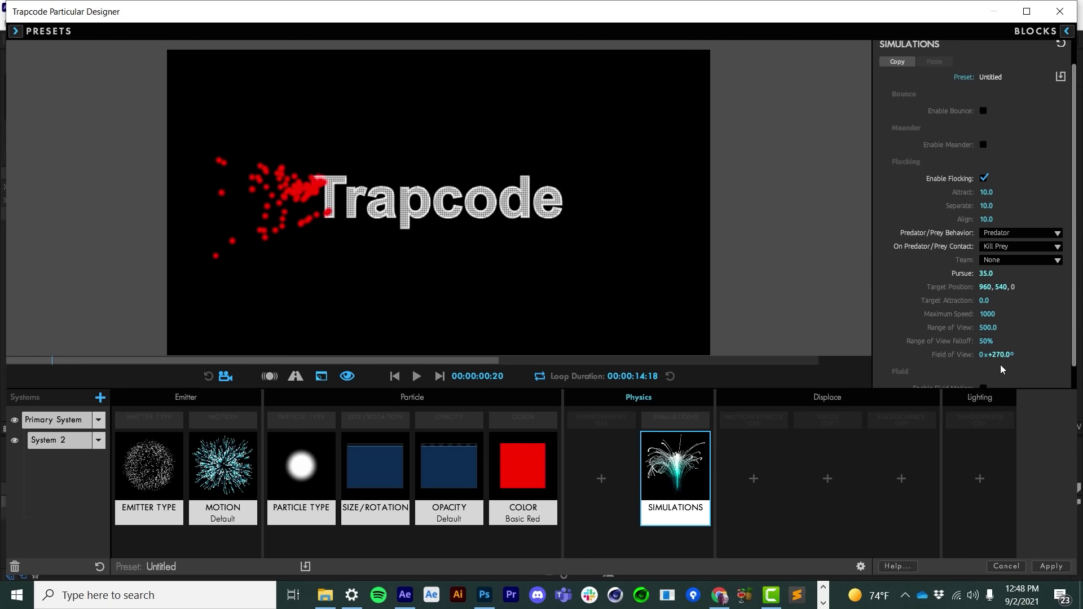
pyautogui.click(395, 376)
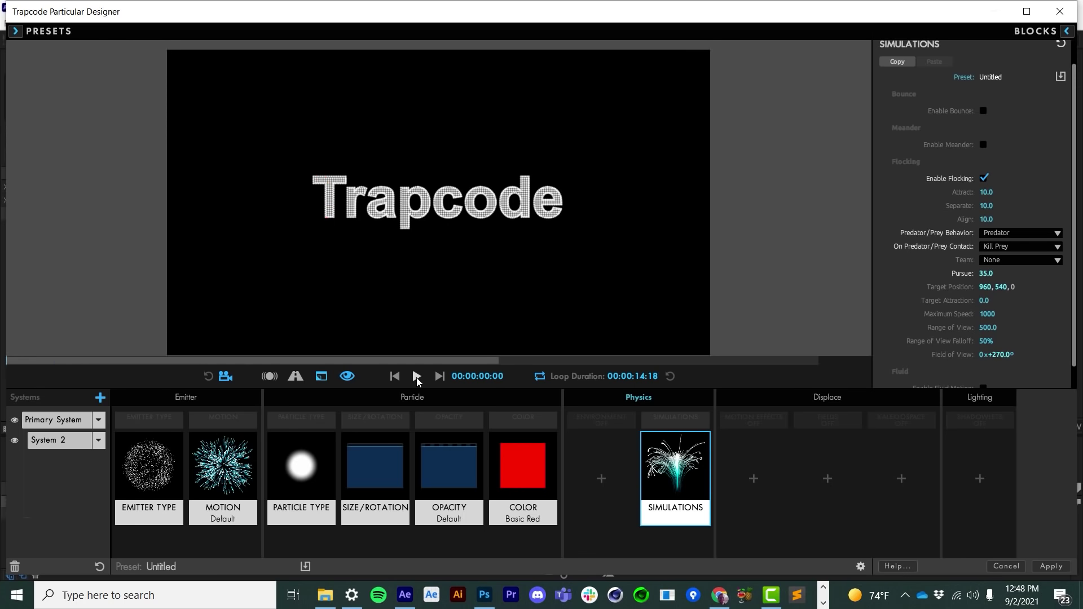
pyautogui.click(417, 377)
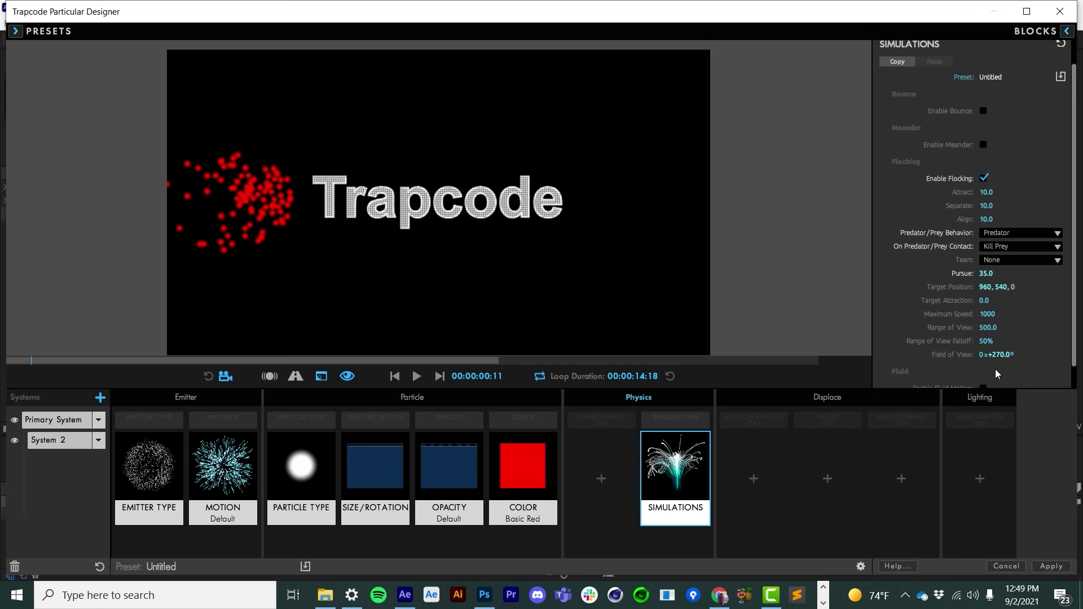
# - Widen System 2's Field of View, raise Range of View to 511, and add Environment physics
pyautogui.moveTo(1008, 356); pyautogui.dragTo(1050, 356)
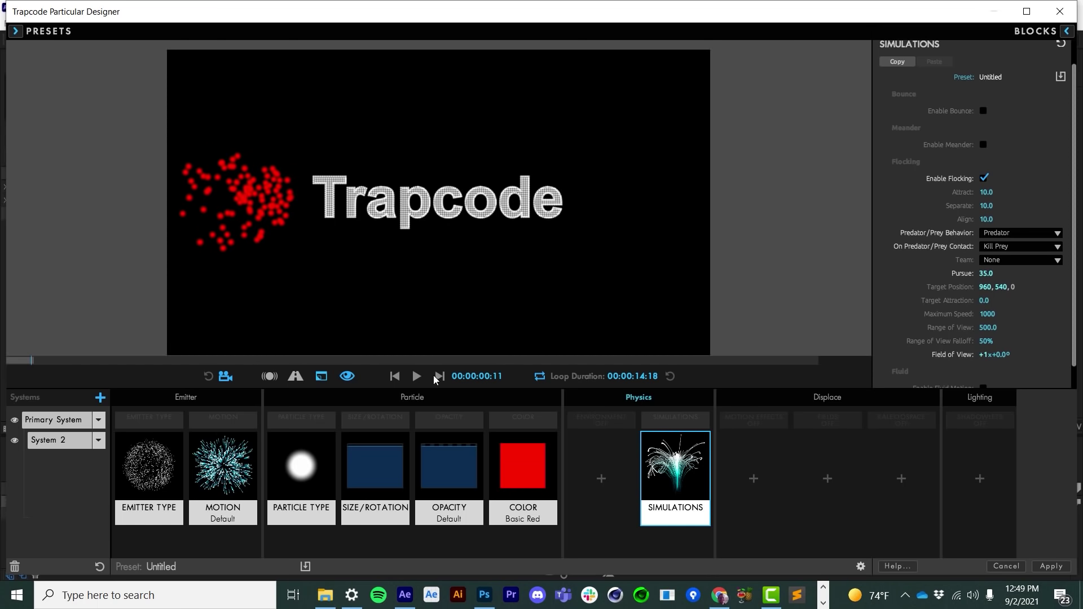
pyautogui.click(417, 378)
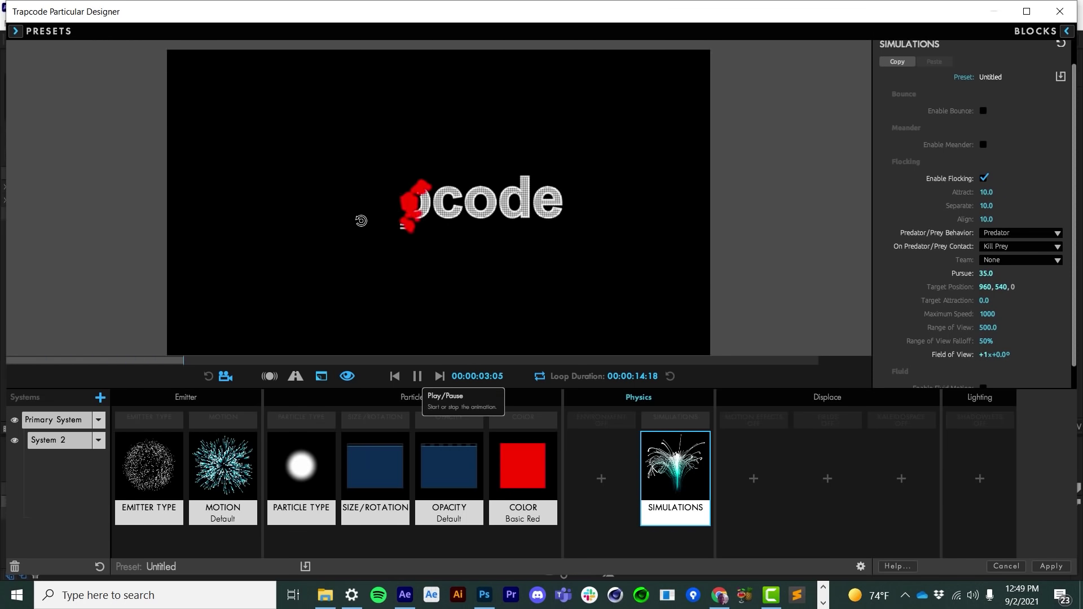
pyautogui.click(417, 376)
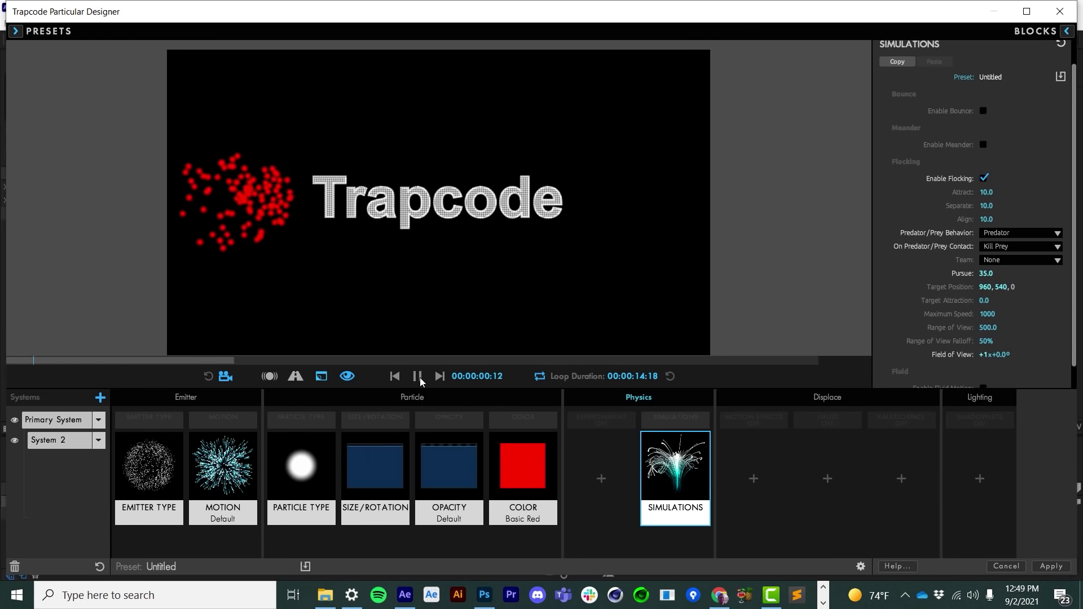
pyautogui.click(418, 378)
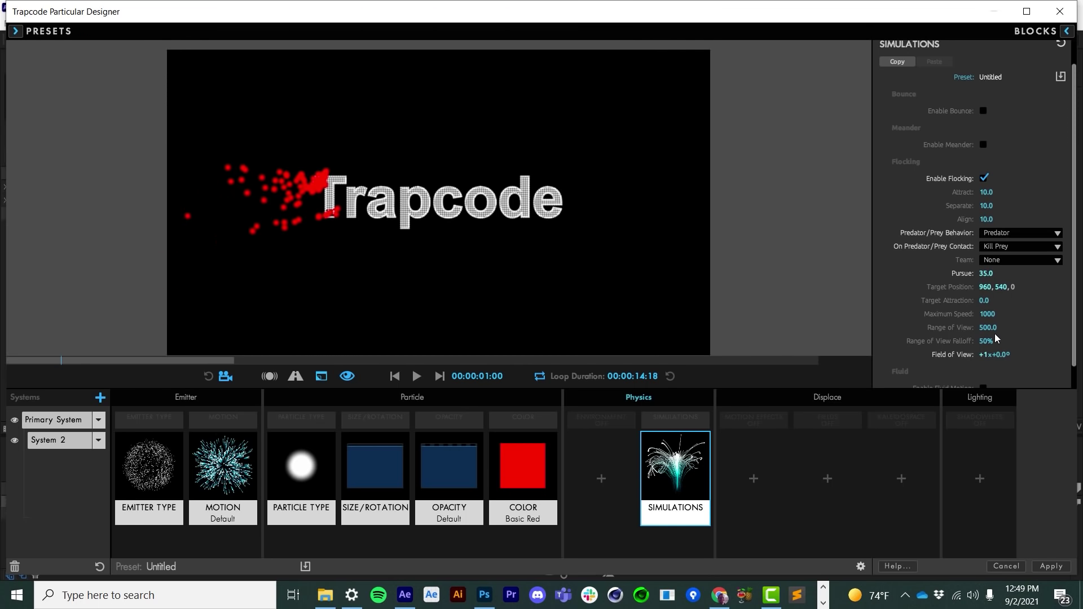
pyautogui.moveTo(988, 328); pyautogui.dragTo(993, 276)
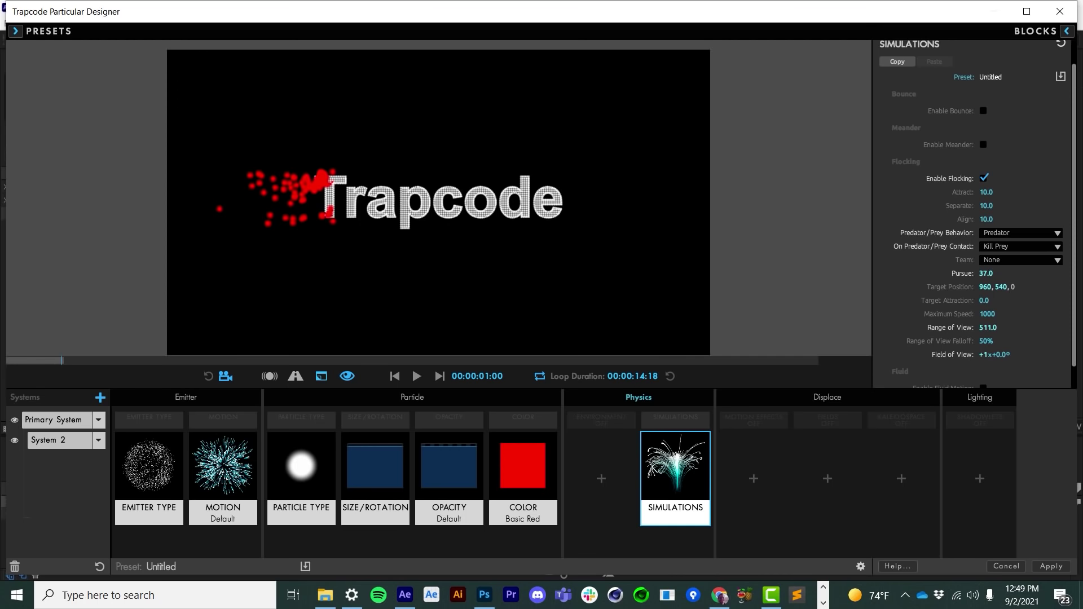
pyautogui.click(417, 377)
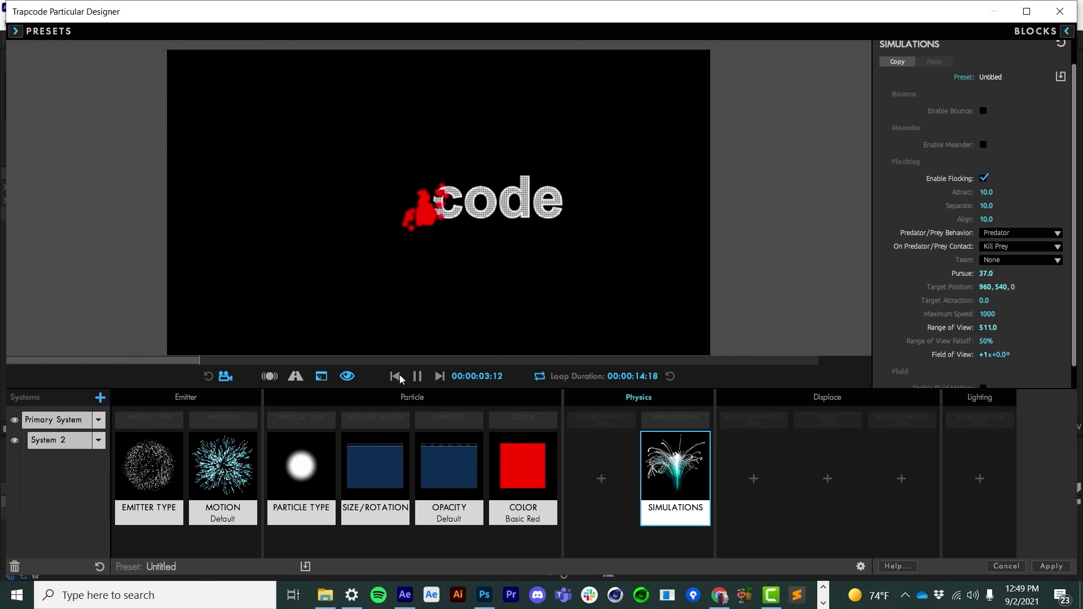
pyautogui.click(396, 377)
pyautogui.click(417, 377)
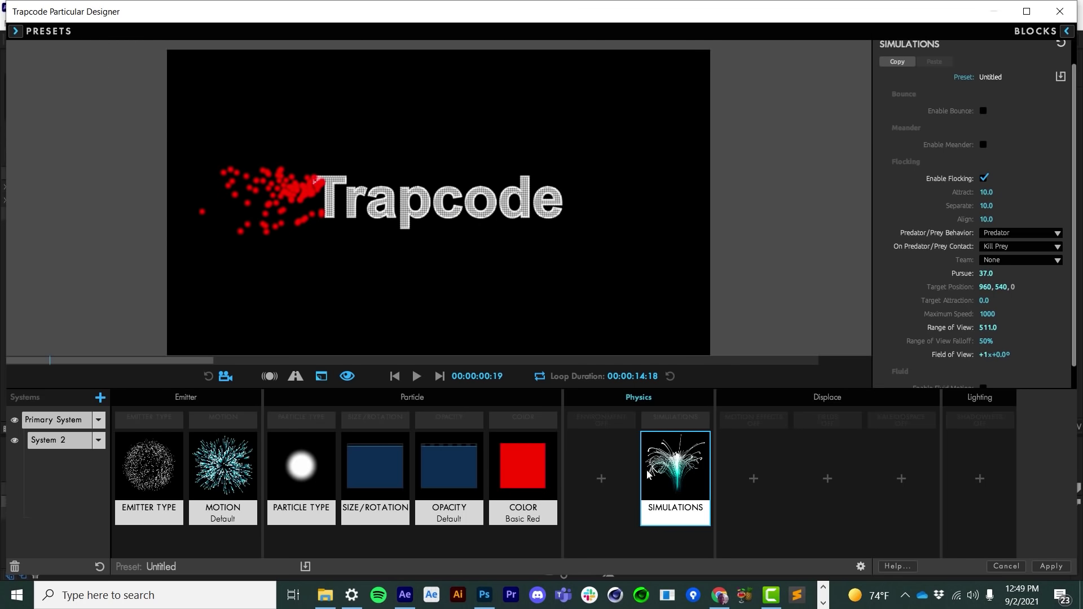
pyautogui.click(603, 478)
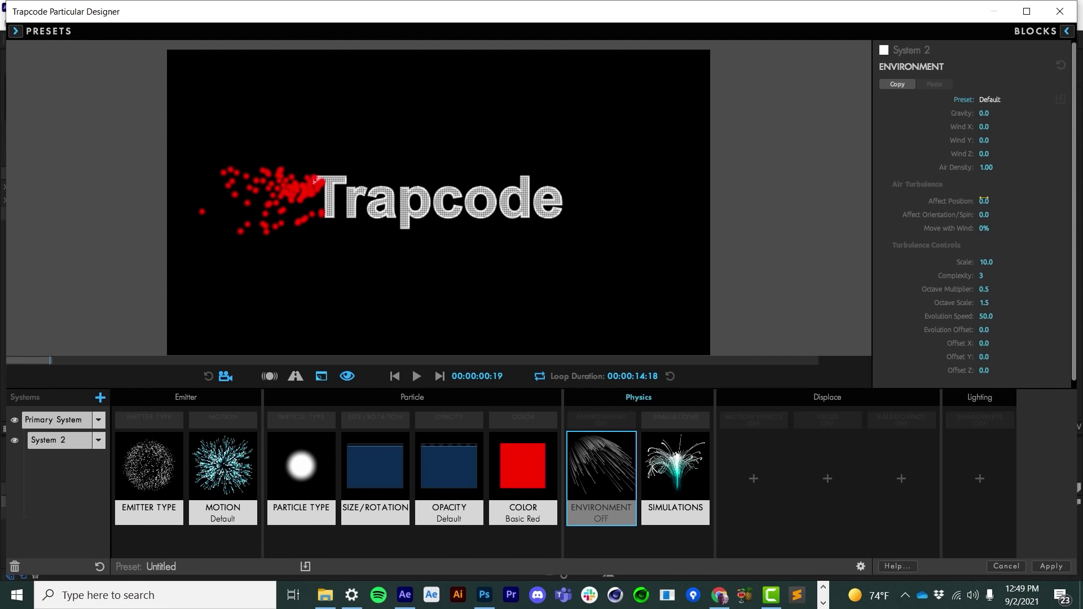
# - Scrub Environment Affect Position to 53 for air turbulence and preview it
pyautogui.moveTo(984, 201); pyautogui.dragTo(1004, 201)
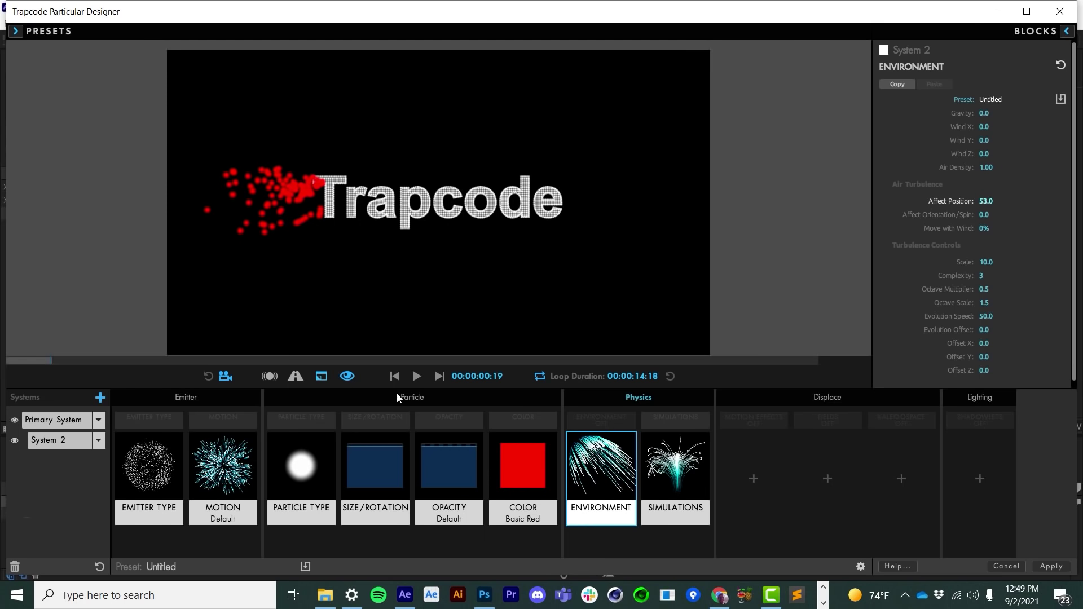
pyautogui.click(416, 377)
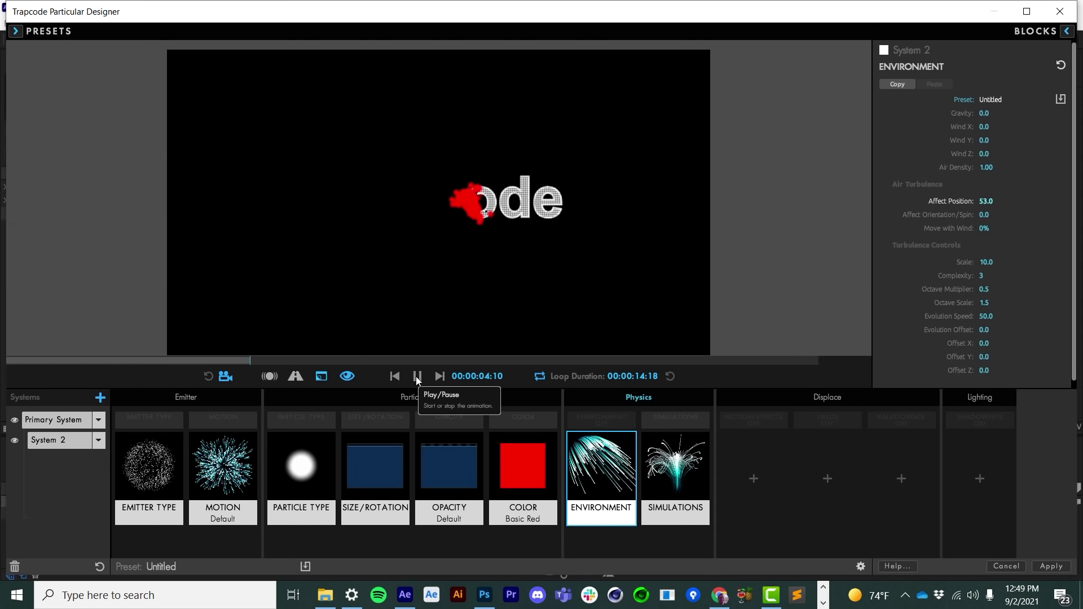
pyautogui.doubleClick(416, 377)
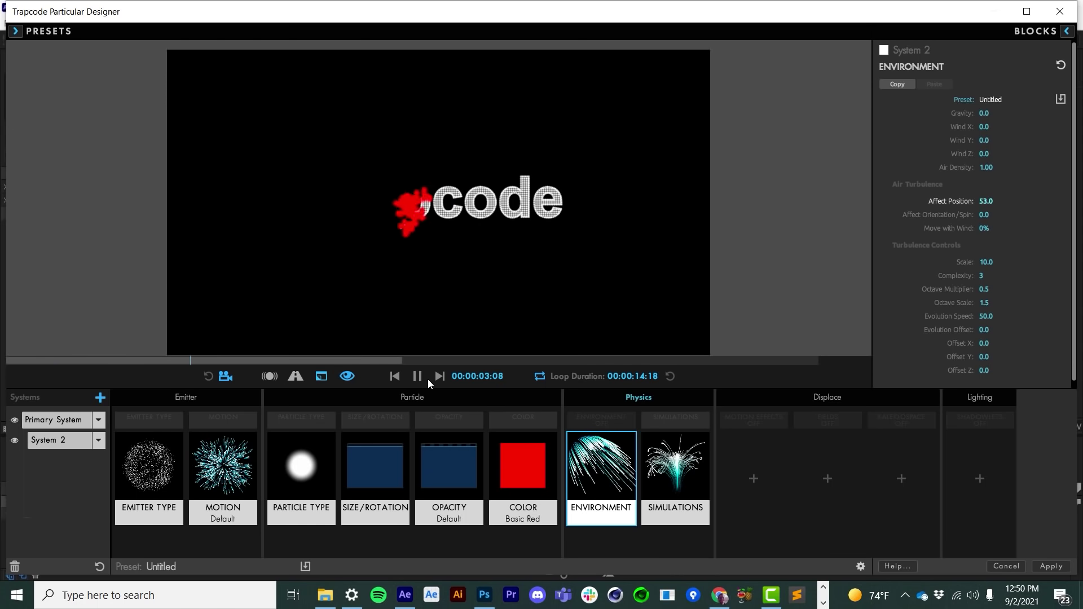
# - Apply the Cyberpunk colour preset to System 2 and replay the preview
pyautogui.doubleClick(526, 444)
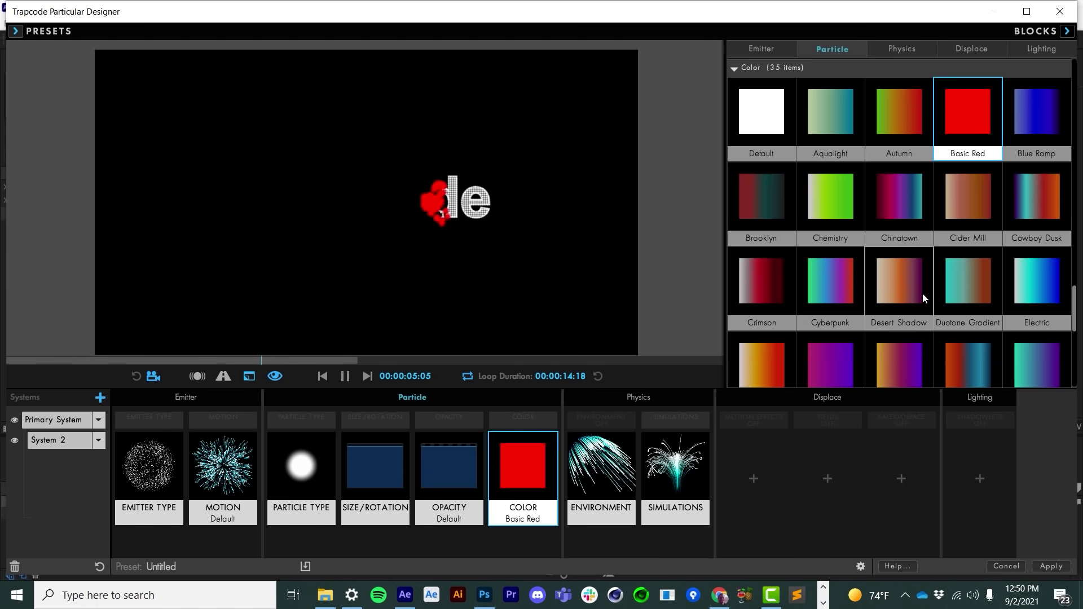
pyautogui.scroll(-1, 922, 293)
pyautogui.doubleClick(829, 210)
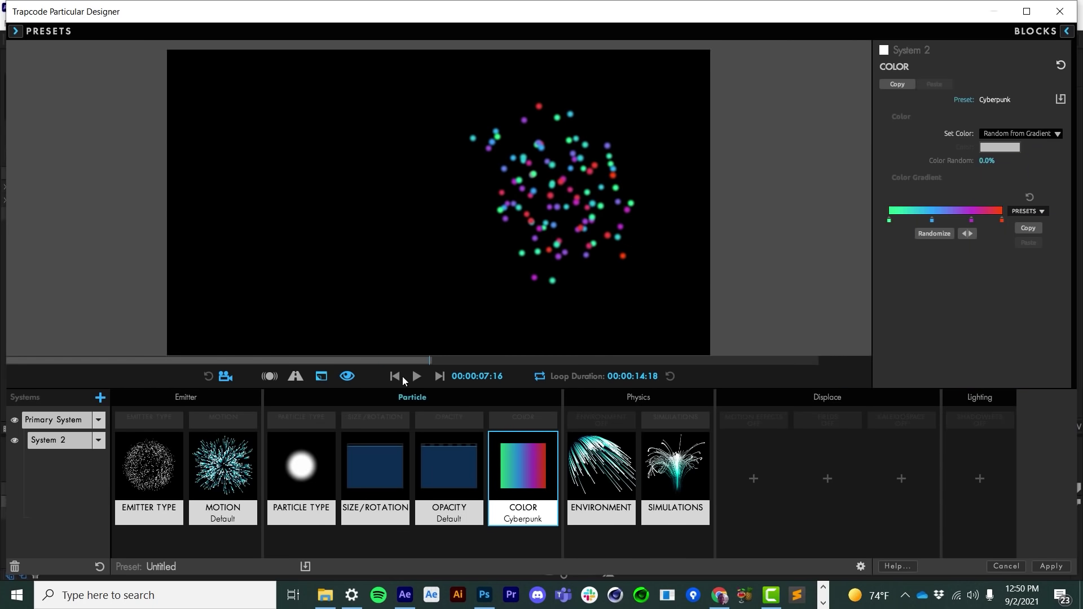
pyautogui.click(395, 377)
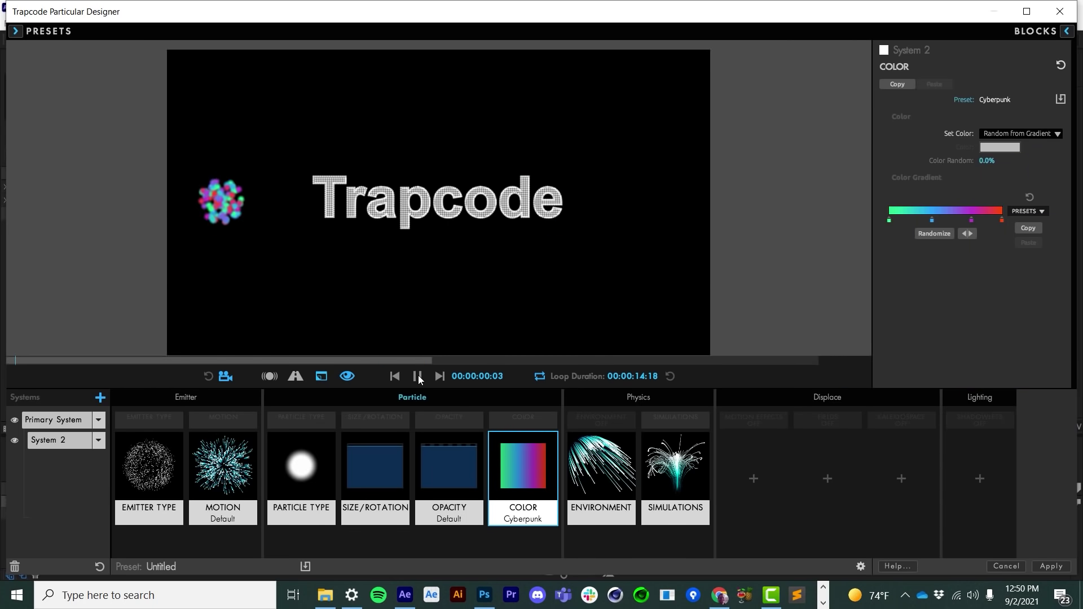
pyautogui.click(422, 376)
pyautogui.click(276, 451)
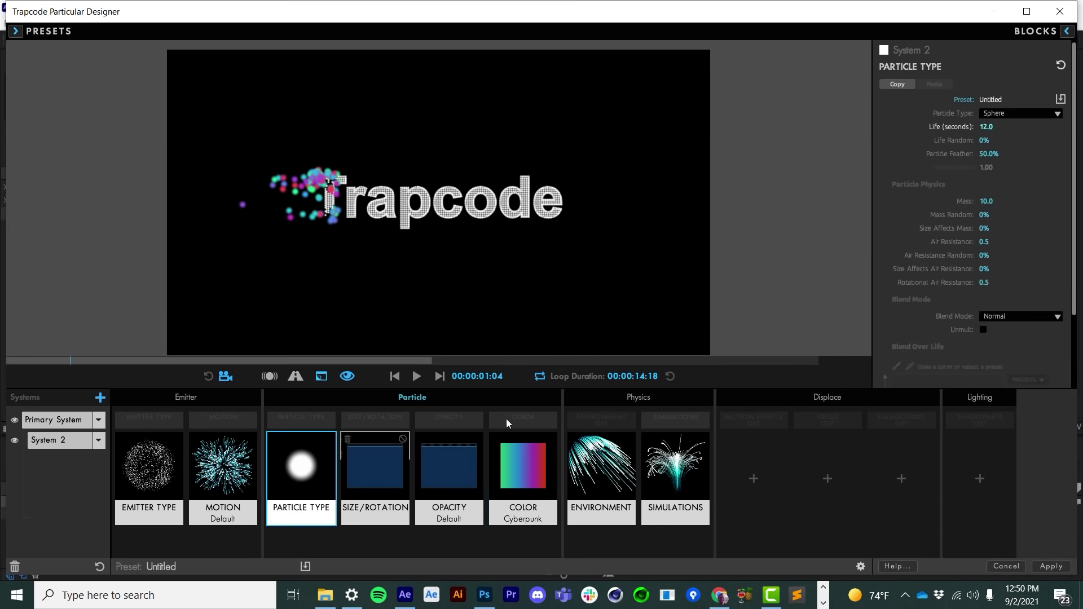
# - Set System 2's particle type to Glow Sphere (No DOF) with Screen blend mode
pyautogui.click(1017, 114)
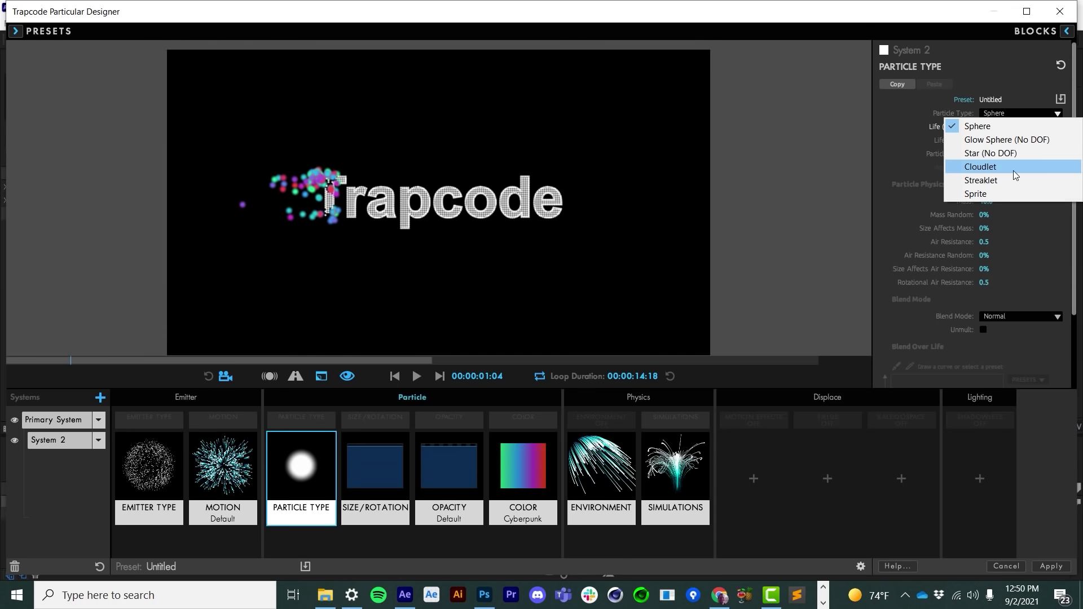
pyautogui.click(993, 140)
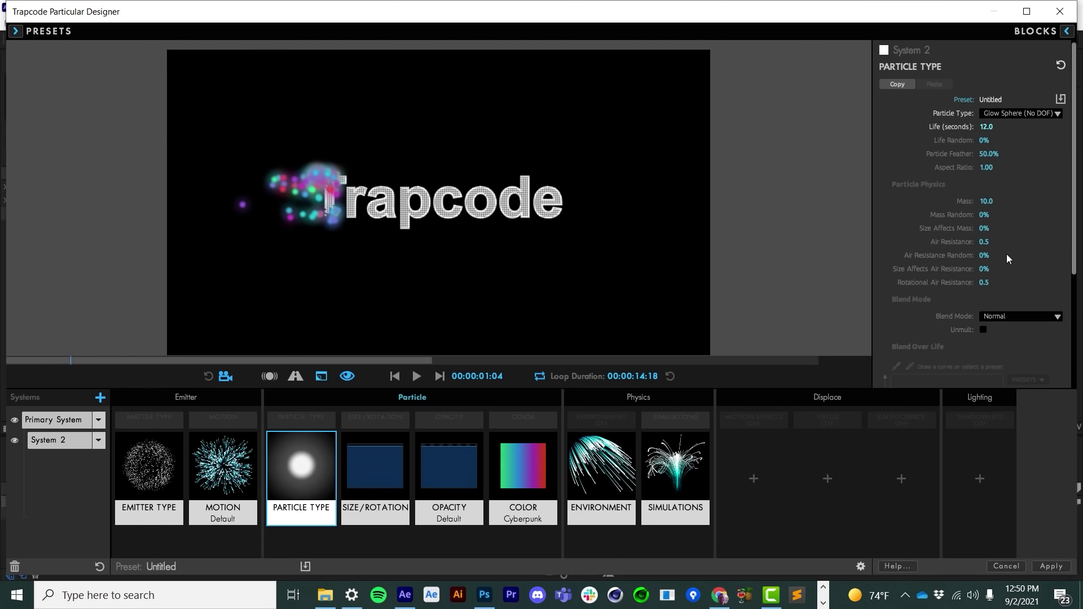
pyautogui.scroll(-1, 1007, 254)
pyautogui.click(999, 273)
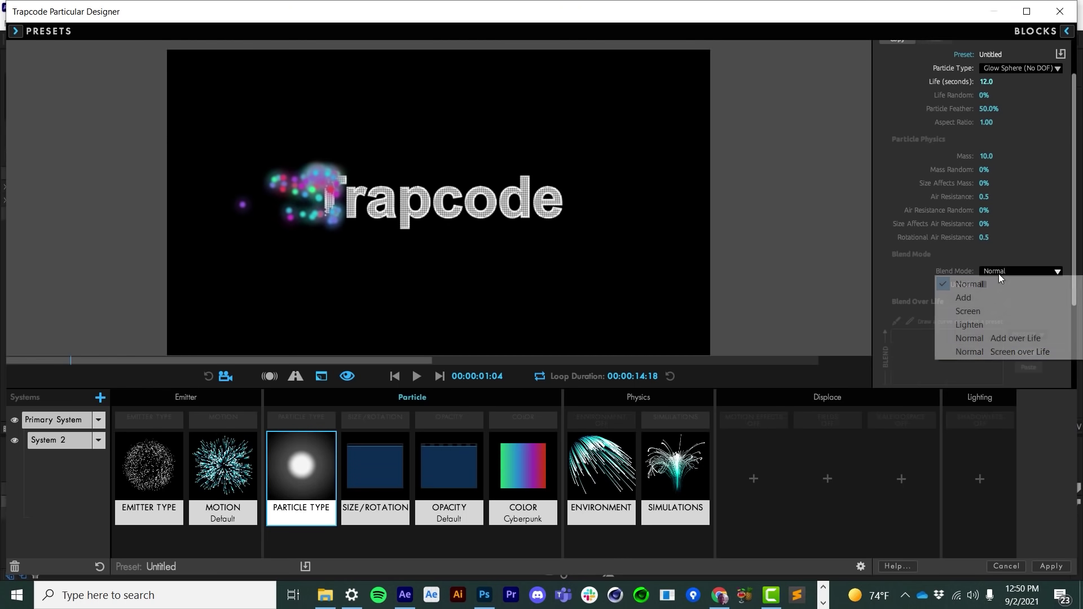
pyautogui.click(987, 312)
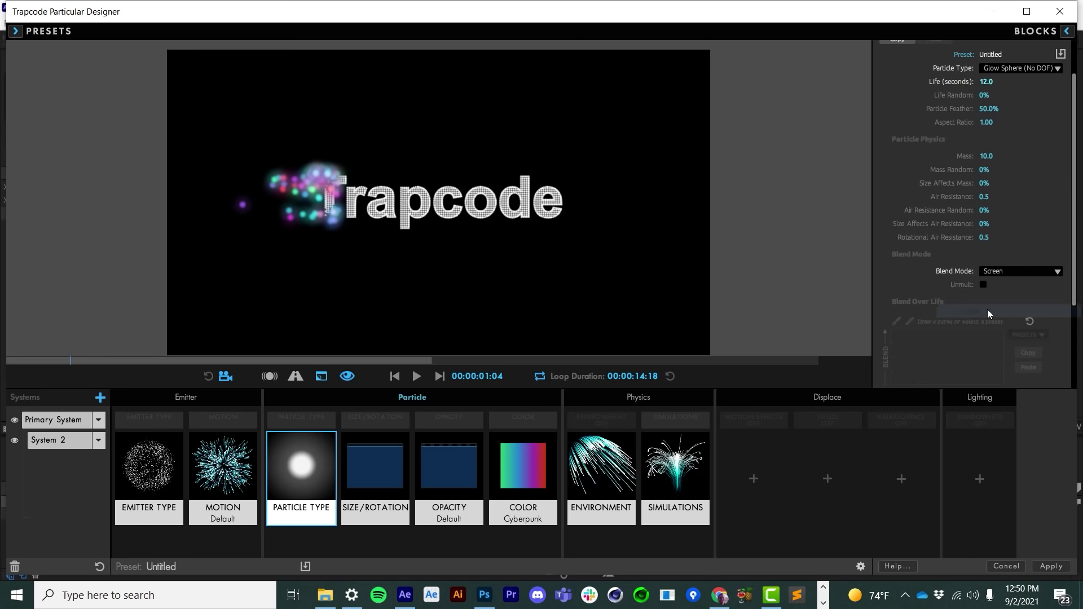
pyautogui.click(395, 377)
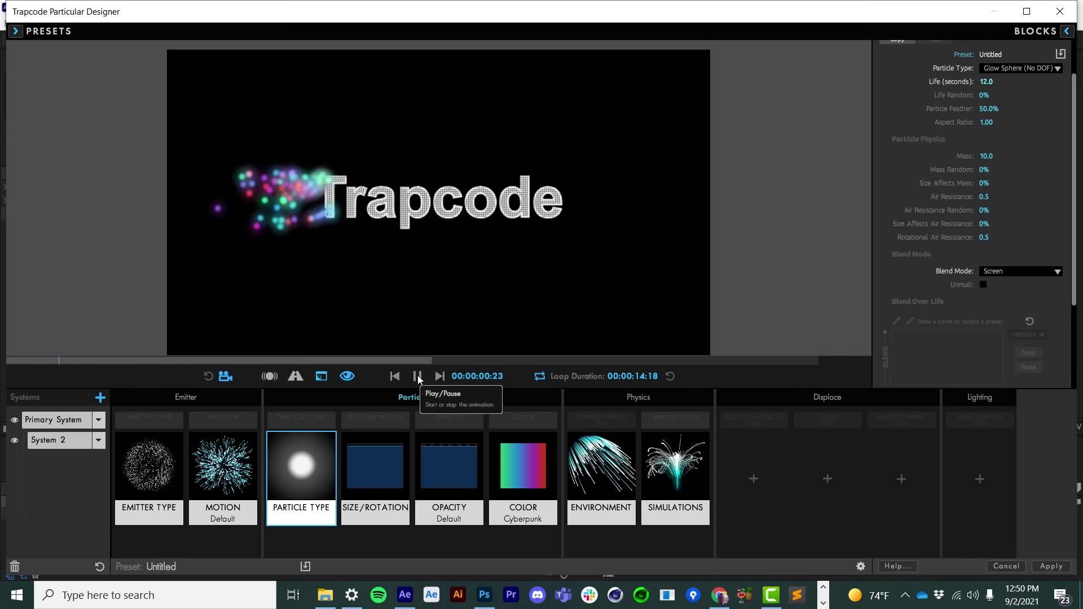
pyautogui.click(417, 376)
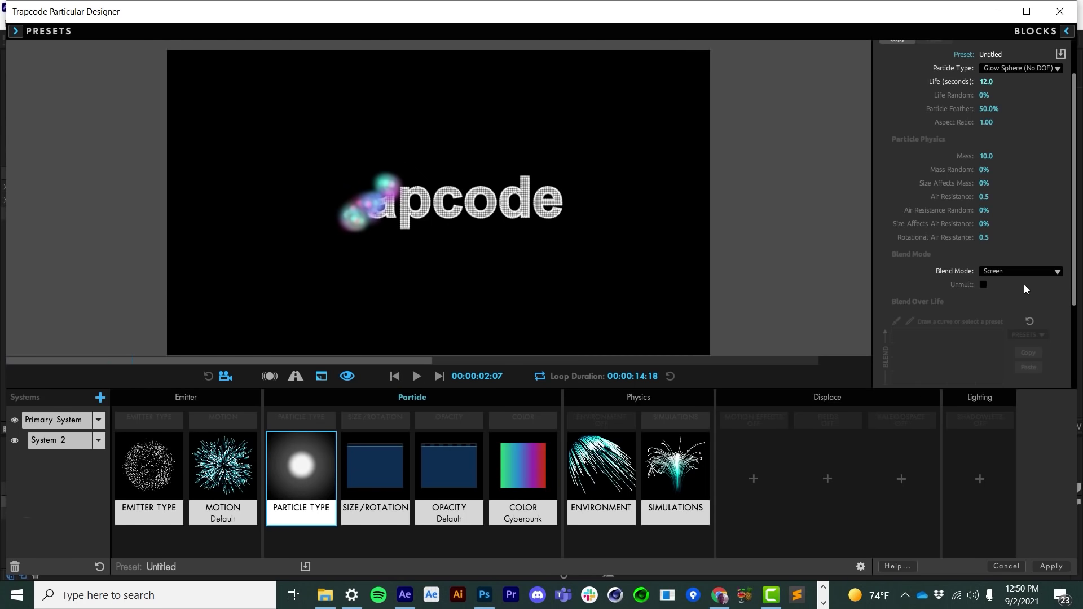
# - Set the Glow Blend Mode to Screen and preview the result
pyautogui.scroll(-3, 1024, 286)
pyautogui.click(1022, 369)
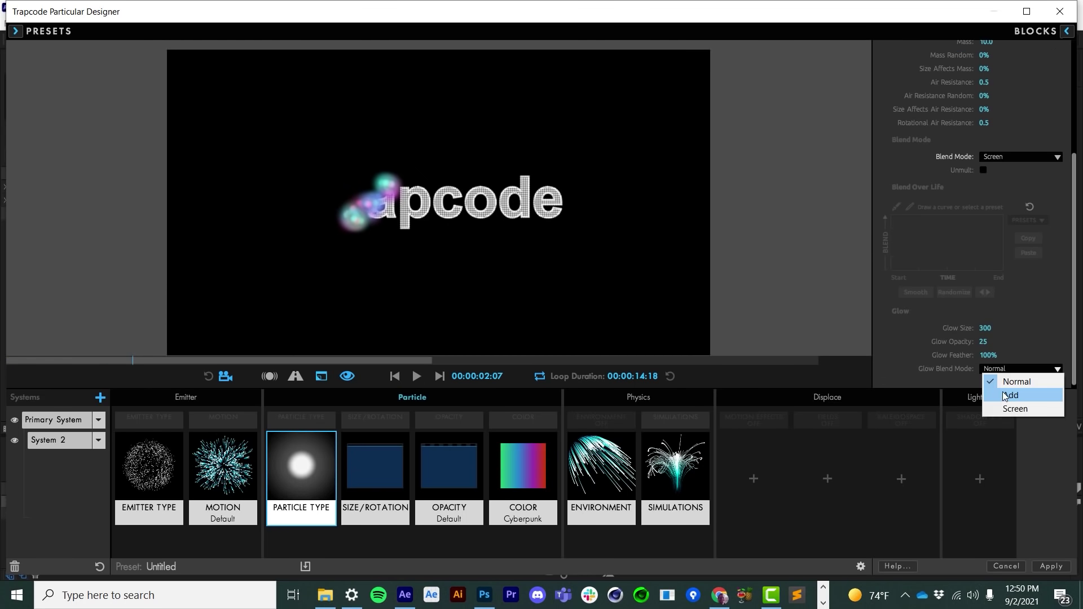
pyautogui.click(1022, 408)
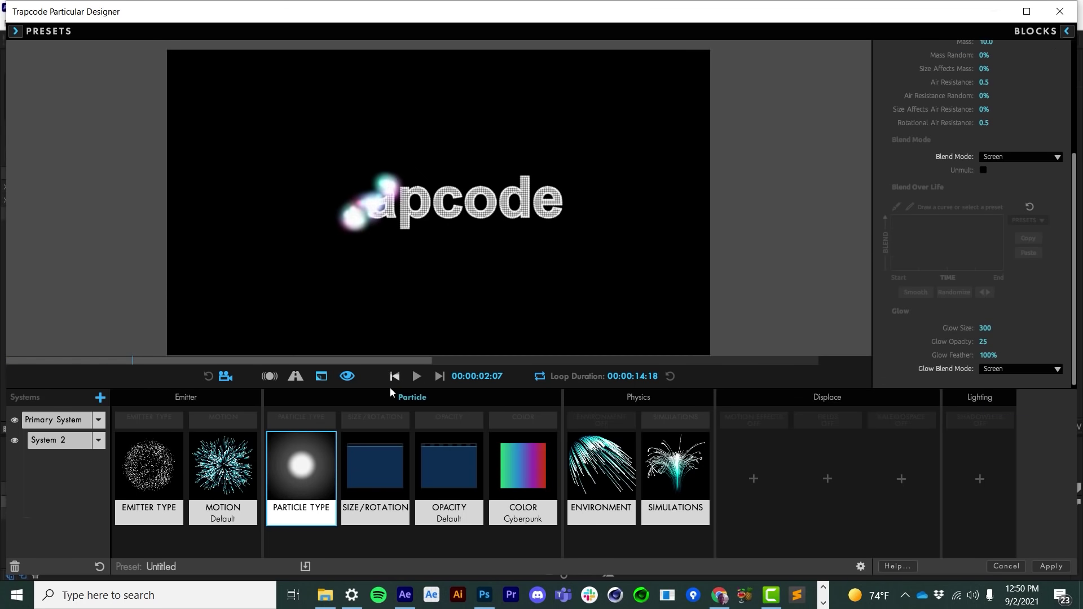
pyautogui.click(396, 376)
pyautogui.click(417, 377)
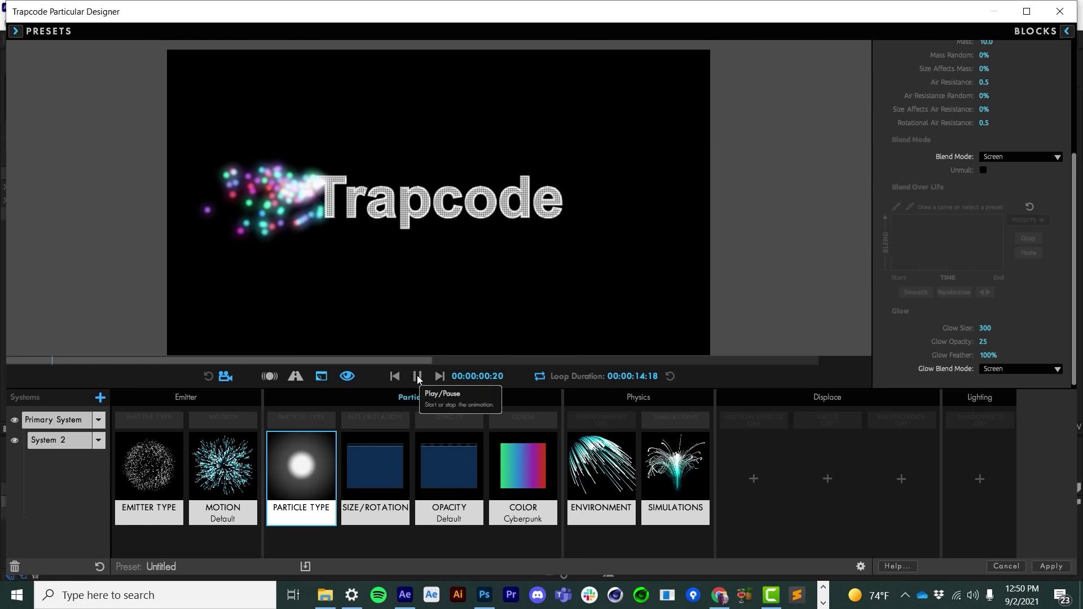
pyautogui.click(418, 377)
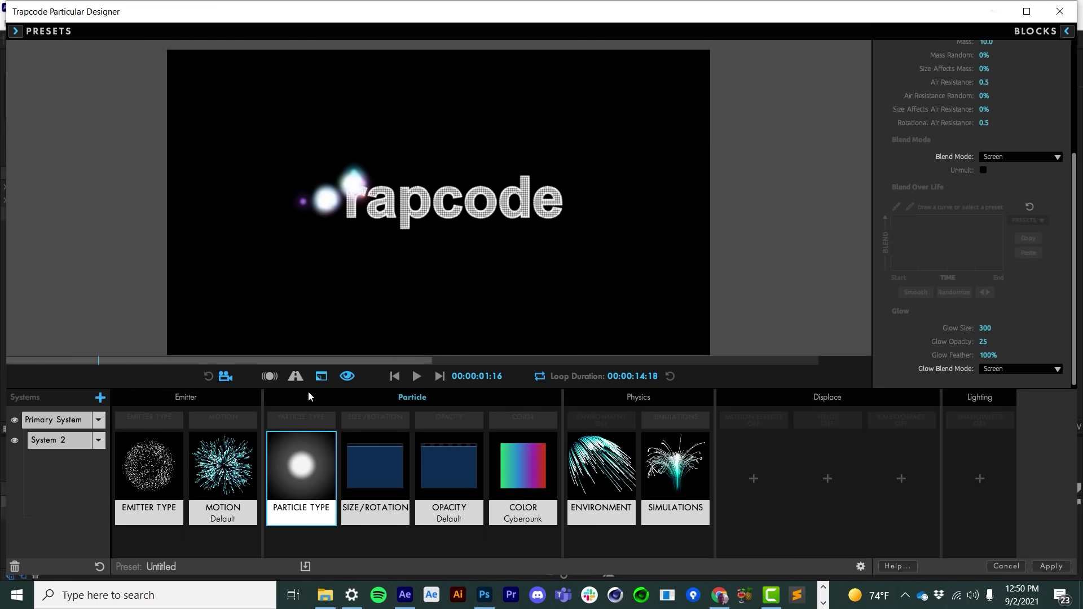
# - Add System 3 at 36 particles/sec, emitting from its parent system
pyautogui.click(101, 398)
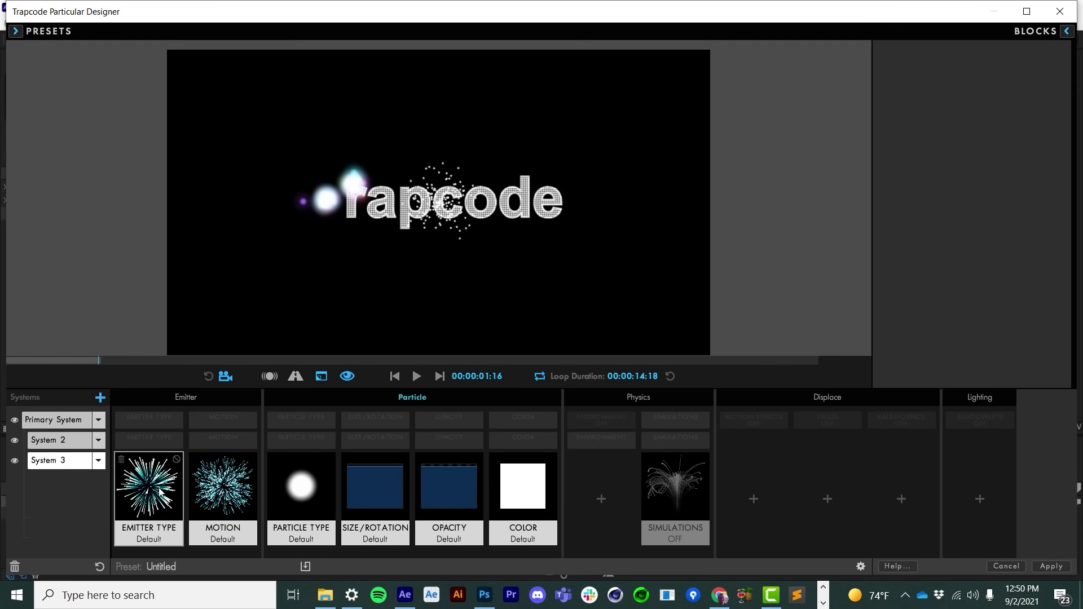
pyautogui.click(162, 490)
pyautogui.moveTo(985, 264); pyautogui.dragTo(219, 202)
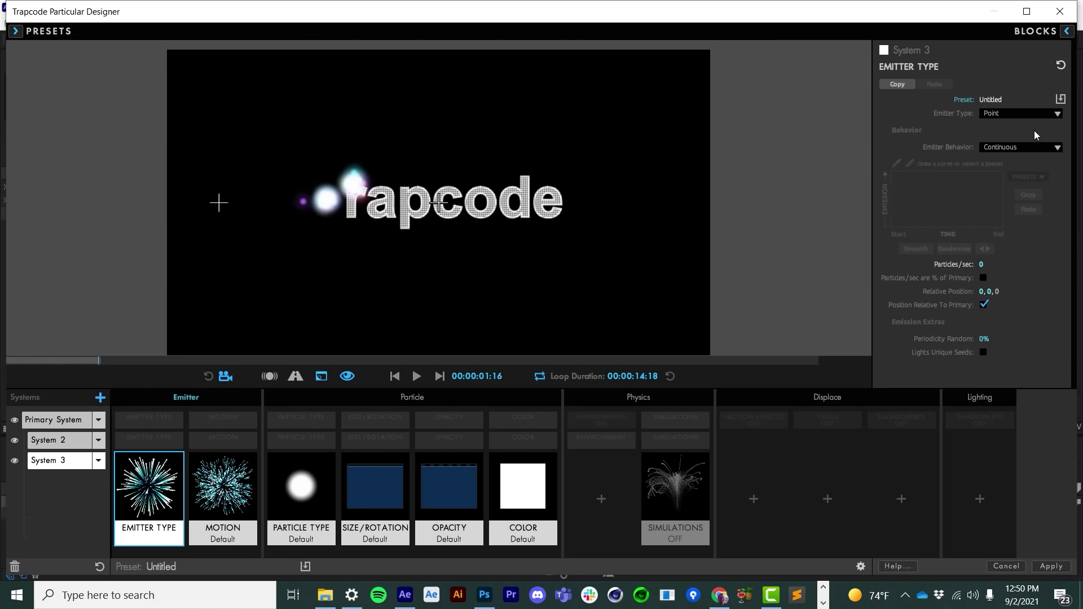
pyautogui.click(984, 113)
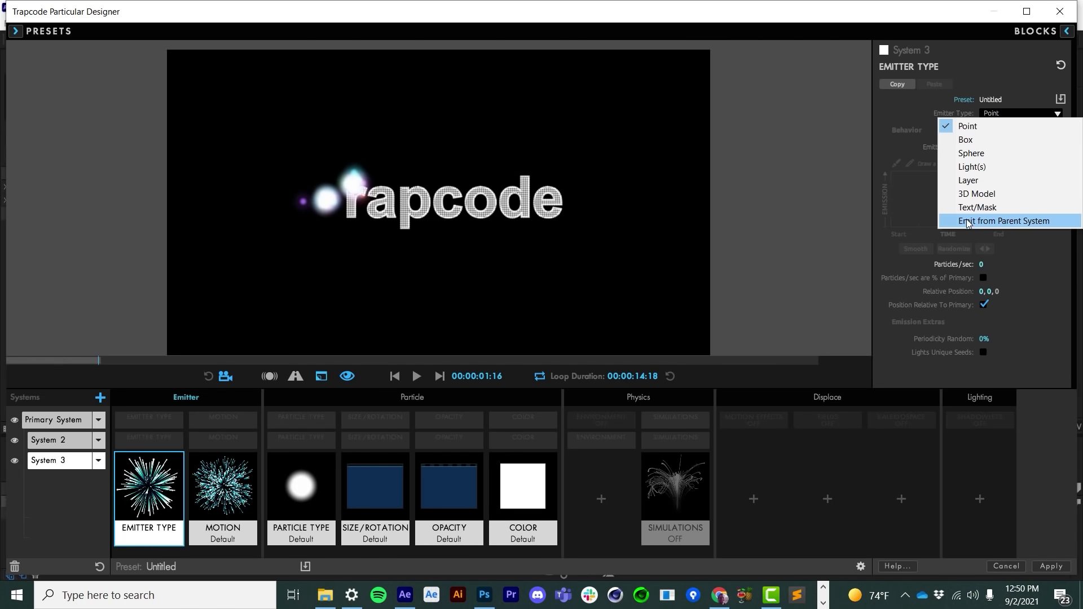
pyautogui.click(969, 222)
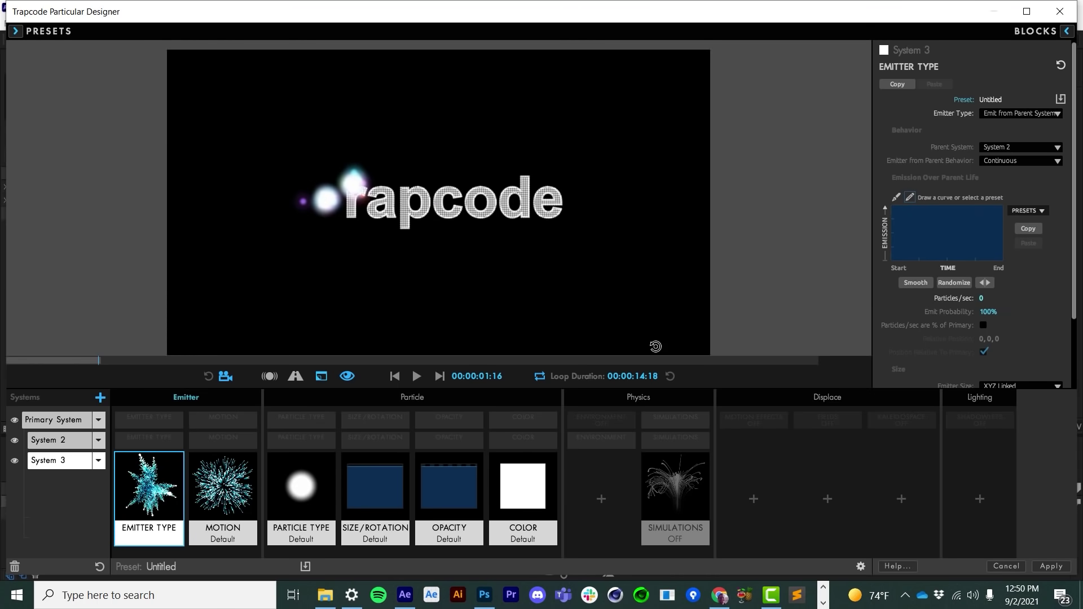
# - Set System 3's Motion Velocity to 0 and Color from Parent to 100%
pyautogui.click(223, 485)
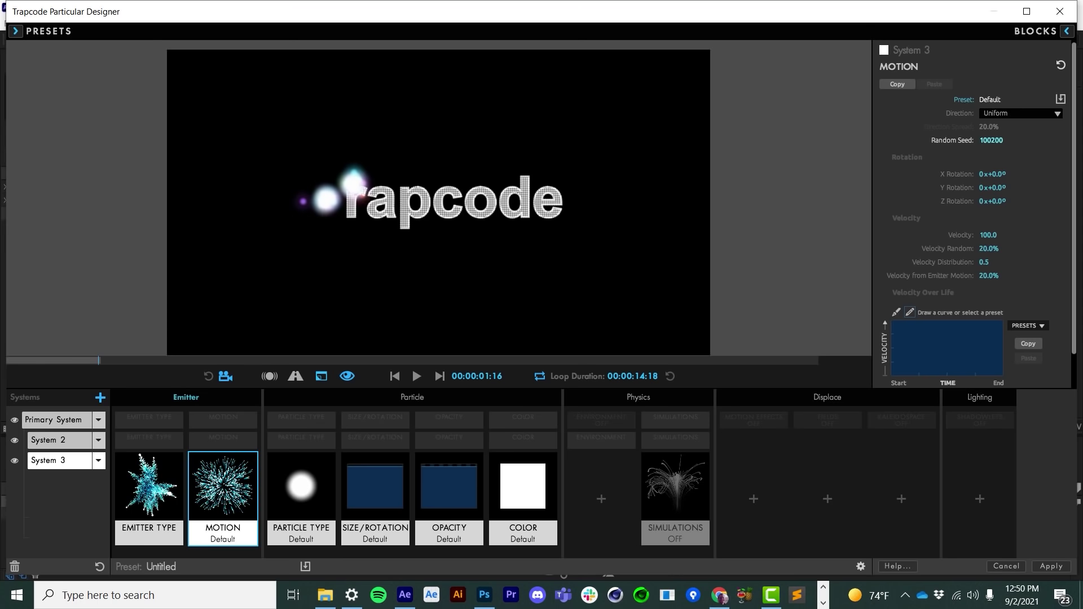
pyautogui.click(988, 235)
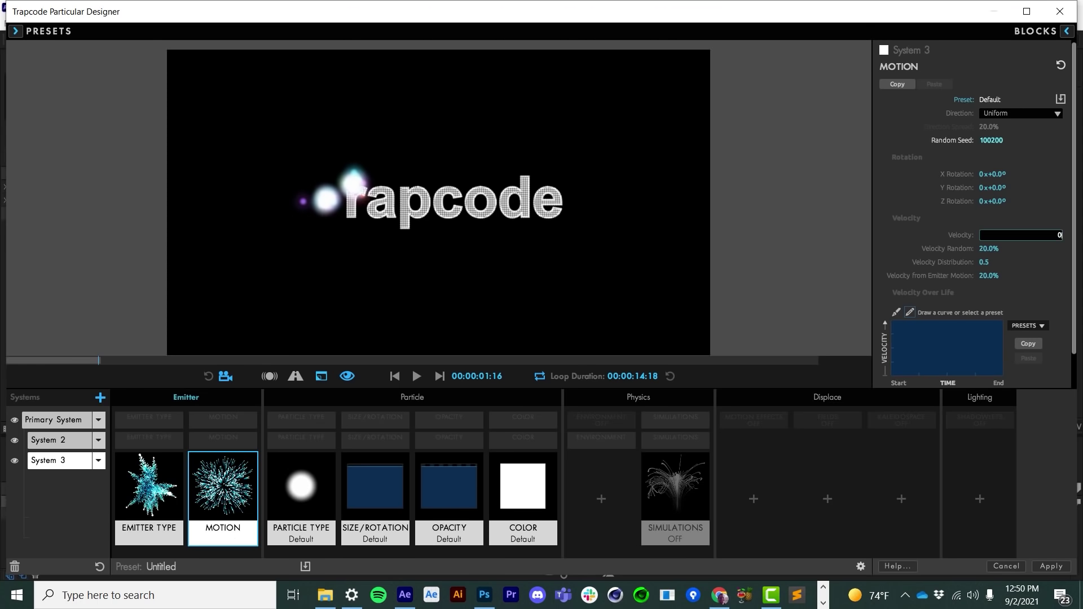
pyautogui.write('0')
pyautogui.press('Return')
pyautogui.click(523, 496)
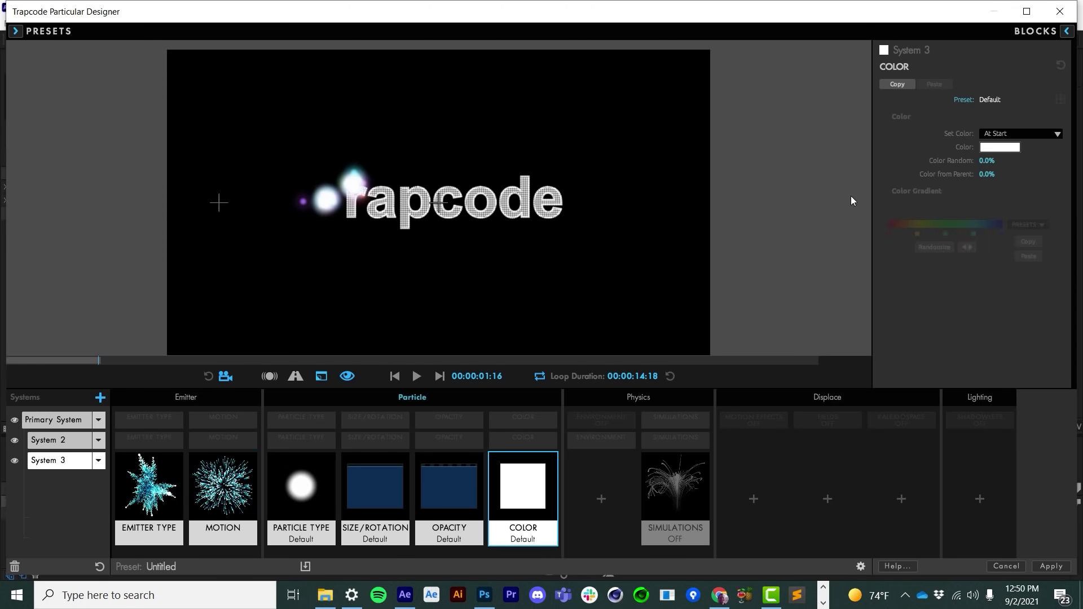
pyautogui.moveTo(990, 171); pyautogui.dragTo(1038, 171)
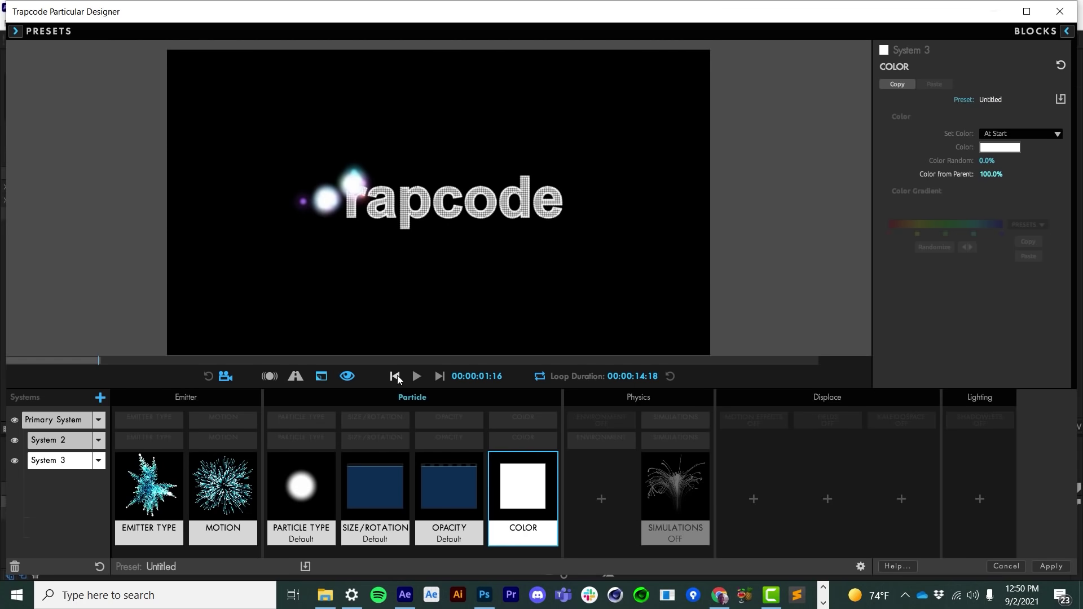
pyautogui.click(394, 376)
pyautogui.click(149, 491)
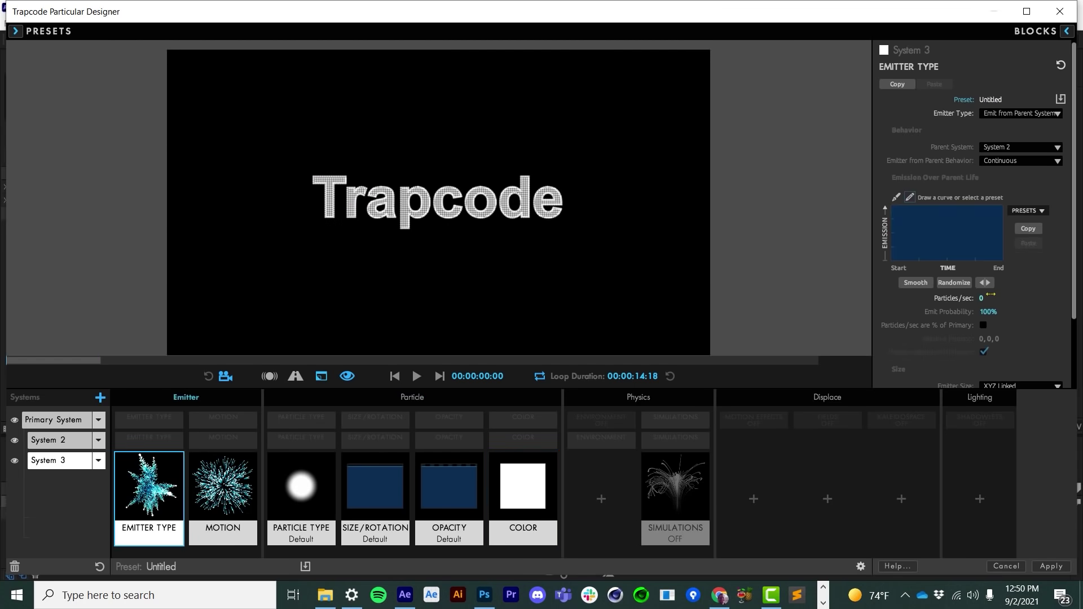
# - Raise System 3's Particles/sec for a dense trail and make particles shrink over life
pyautogui.moveTo(990, 295); pyautogui.dragTo(996, 295)
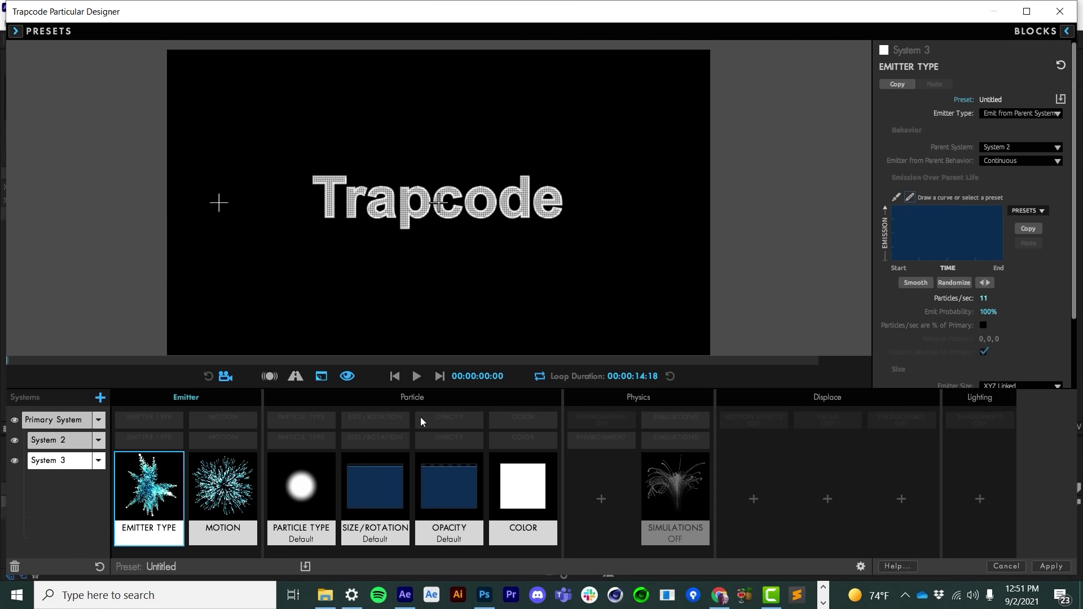
pyautogui.click(417, 376)
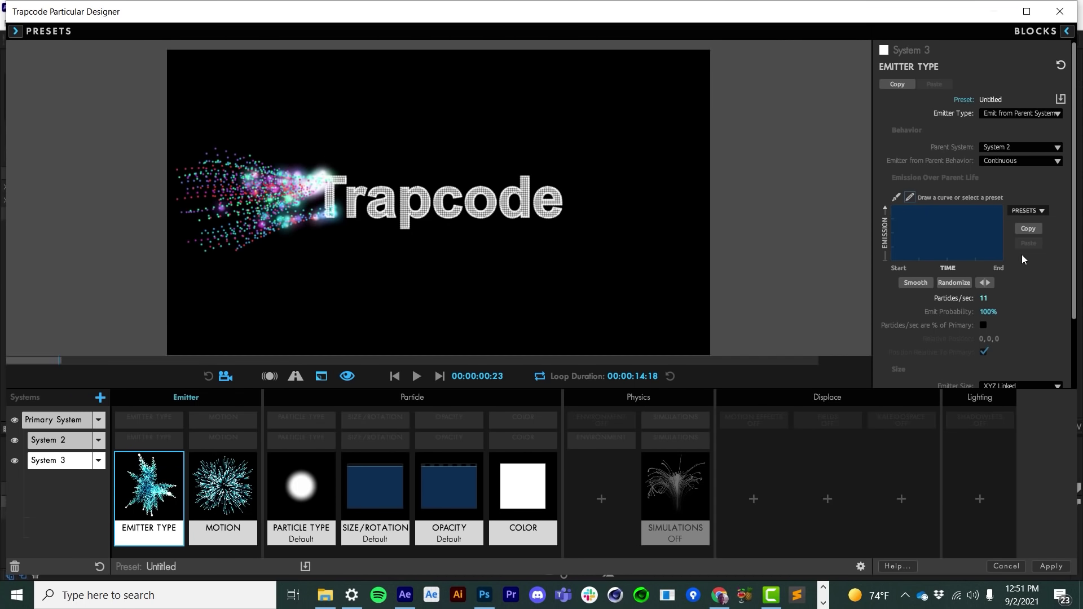
pyautogui.moveTo(988, 299)
pyautogui.mouseDown()
pyautogui.moveTo(1058, 299)
pyautogui.moveTo(967, 297)
pyautogui.mouseUp()
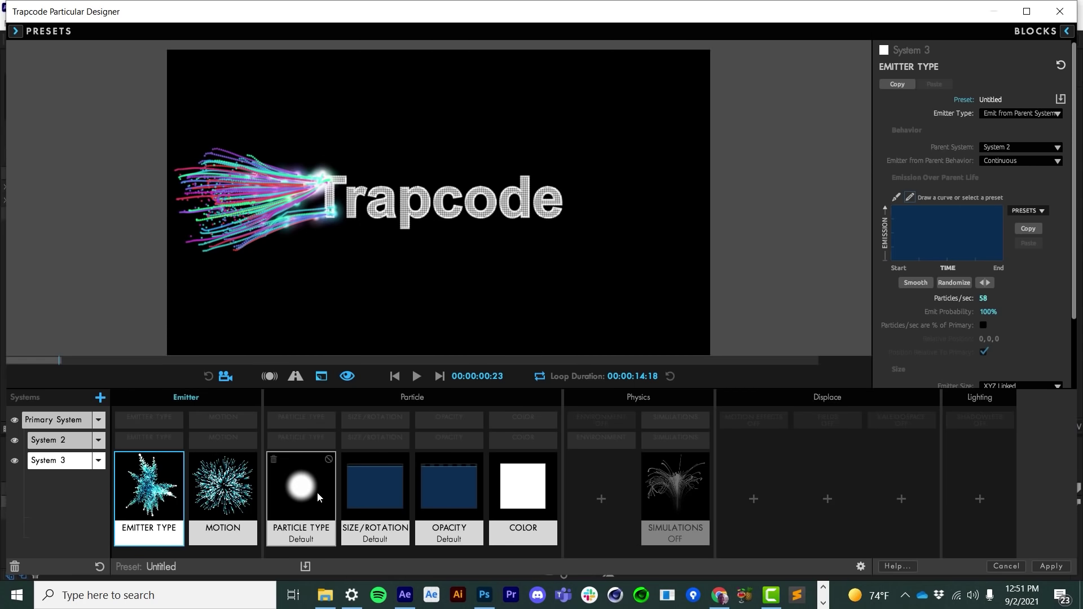
pyautogui.click(378, 484)
pyautogui.click(1024, 199)
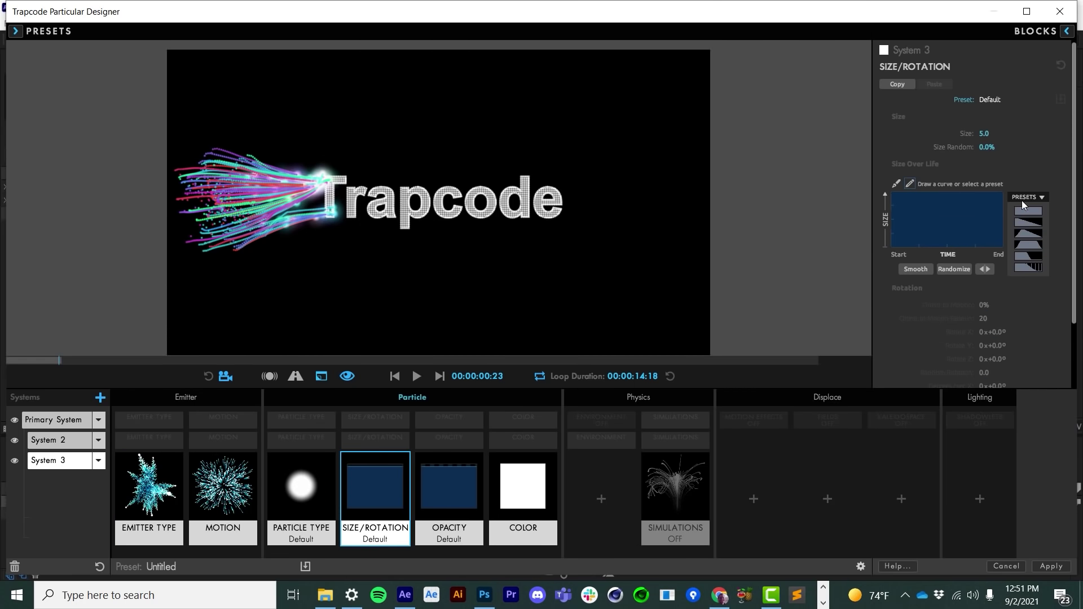
pyautogui.click(1027, 223)
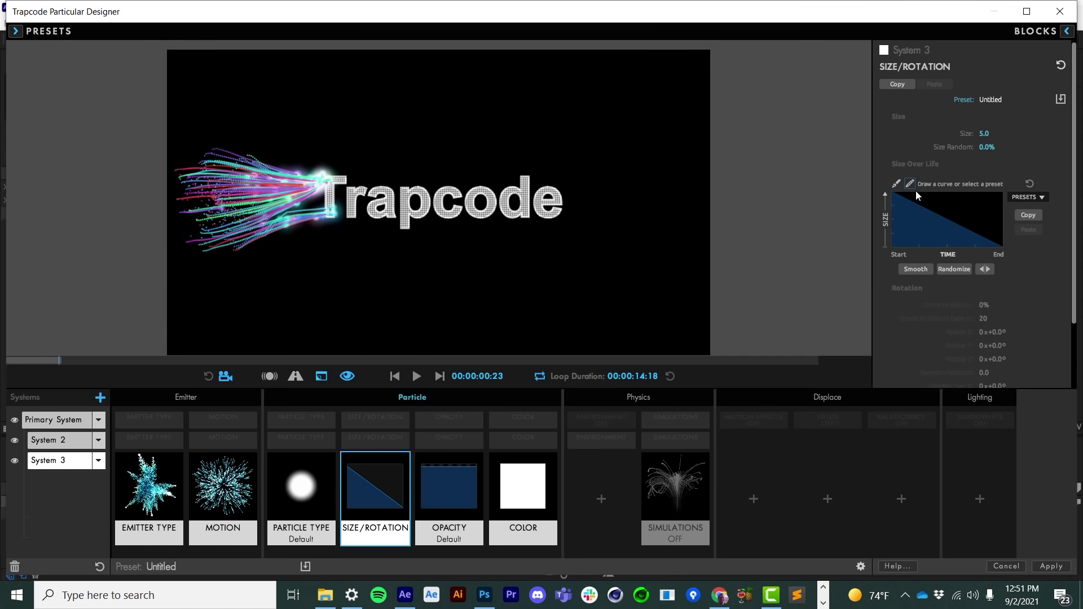
# - Set System 3's Blend Mode to Screen and its Life to 2.0 seconds
pyautogui.click(296, 490)
pyautogui.click(995, 316)
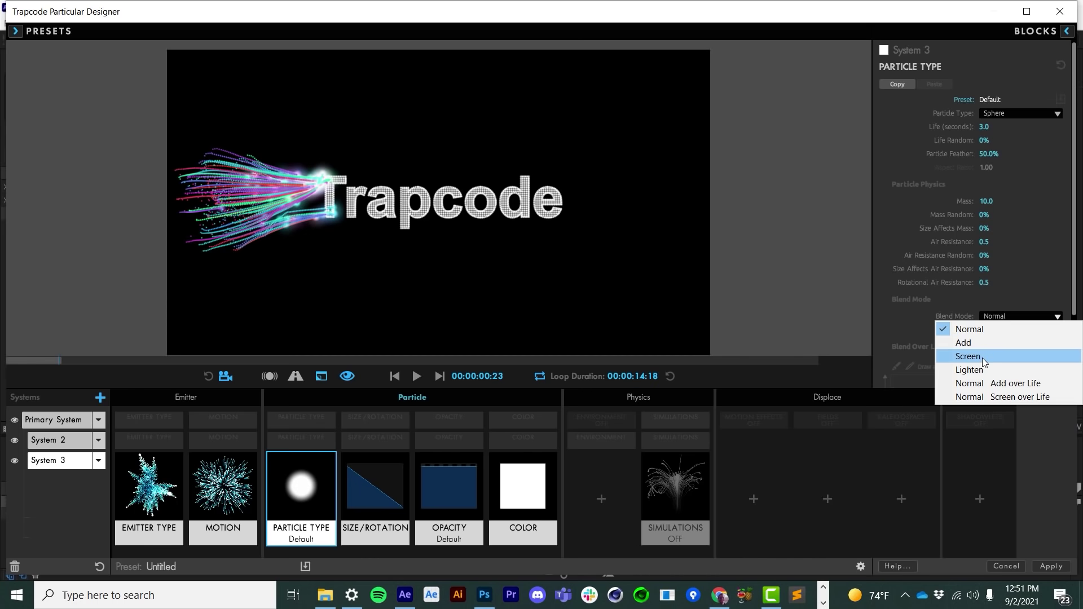
pyautogui.click(983, 358)
pyautogui.click(394, 376)
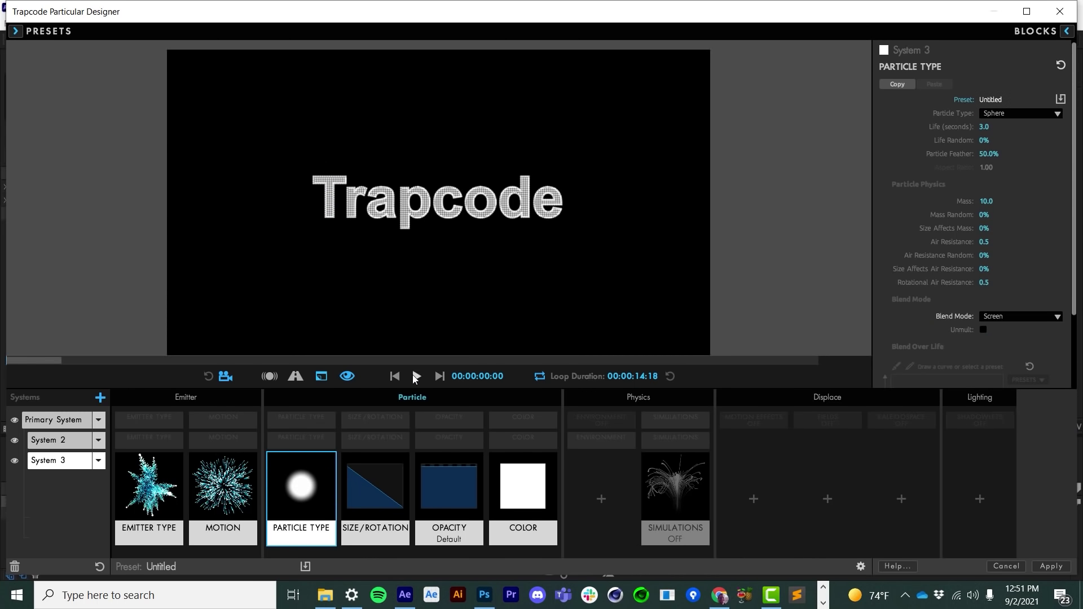
pyautogui.click(417, 376)
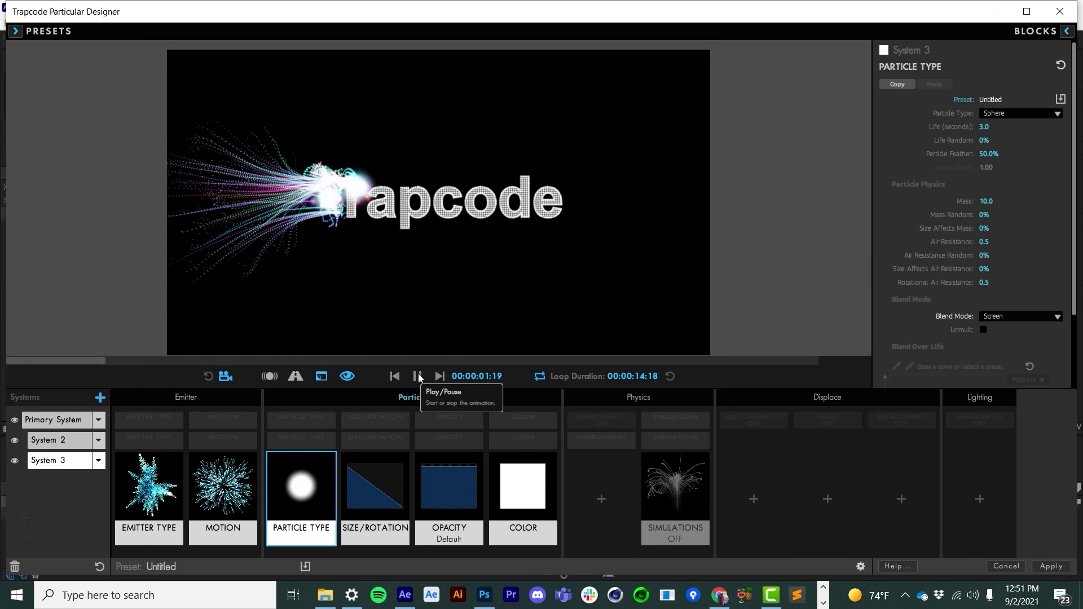
pyautogui.click(418, 376)
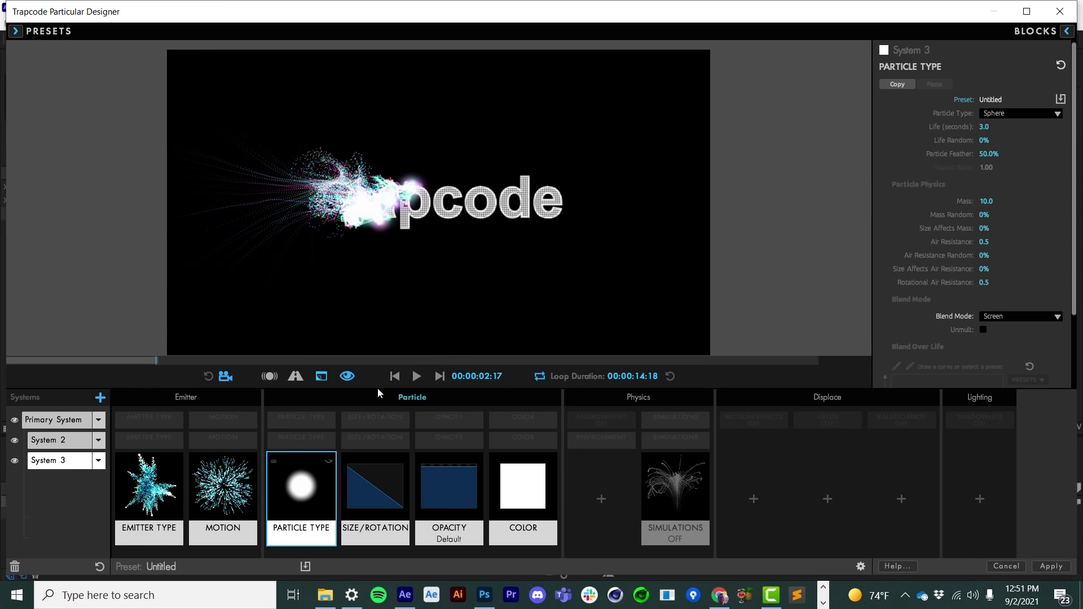
pyautogui.click(1001, 130)
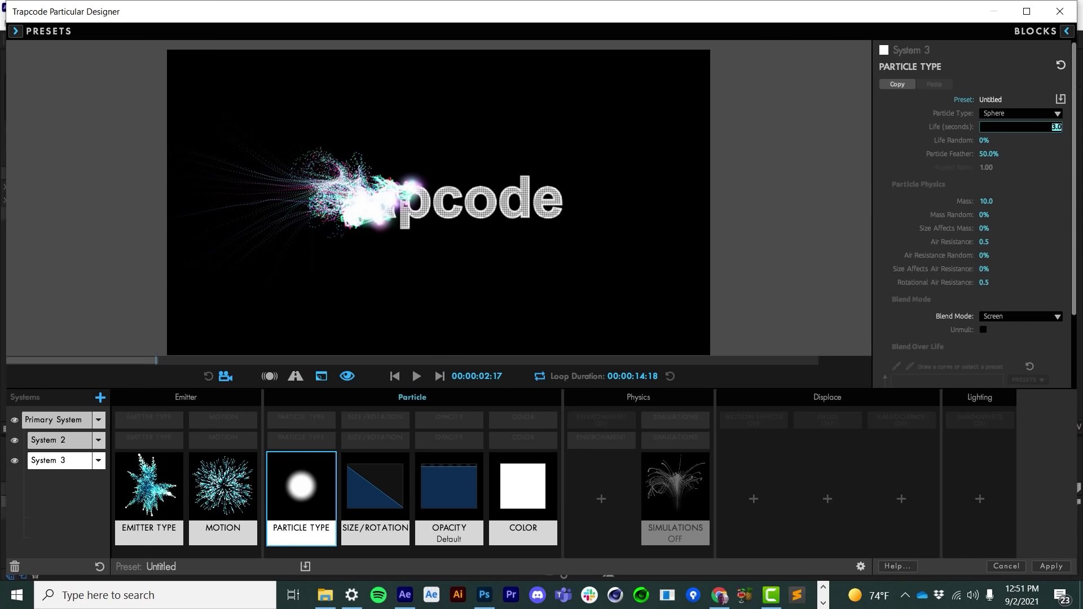
pyautogui.press('Return')
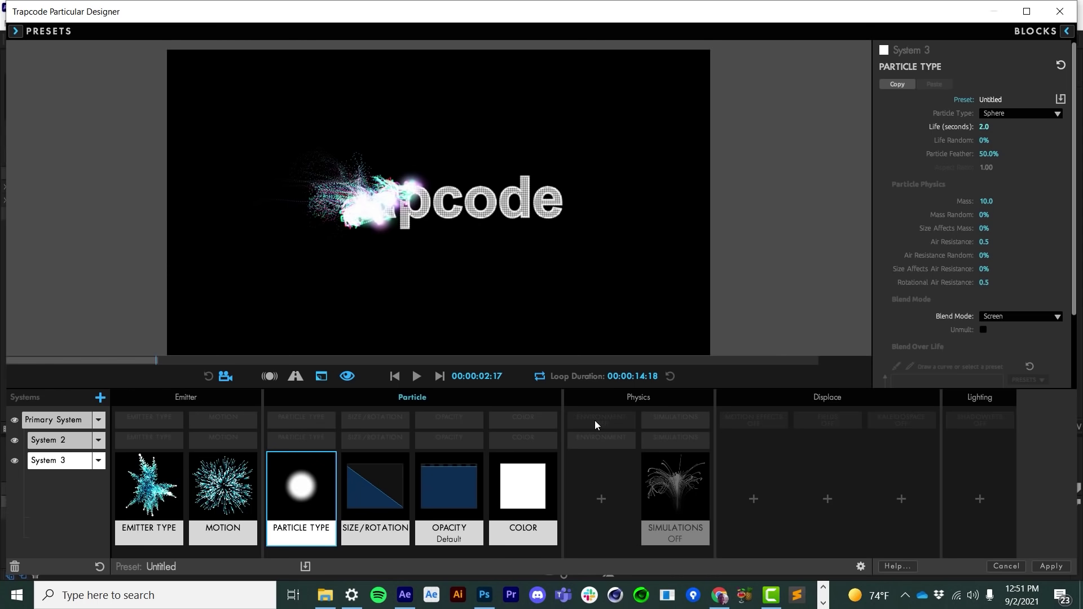
pyautogui.click(601, 499)
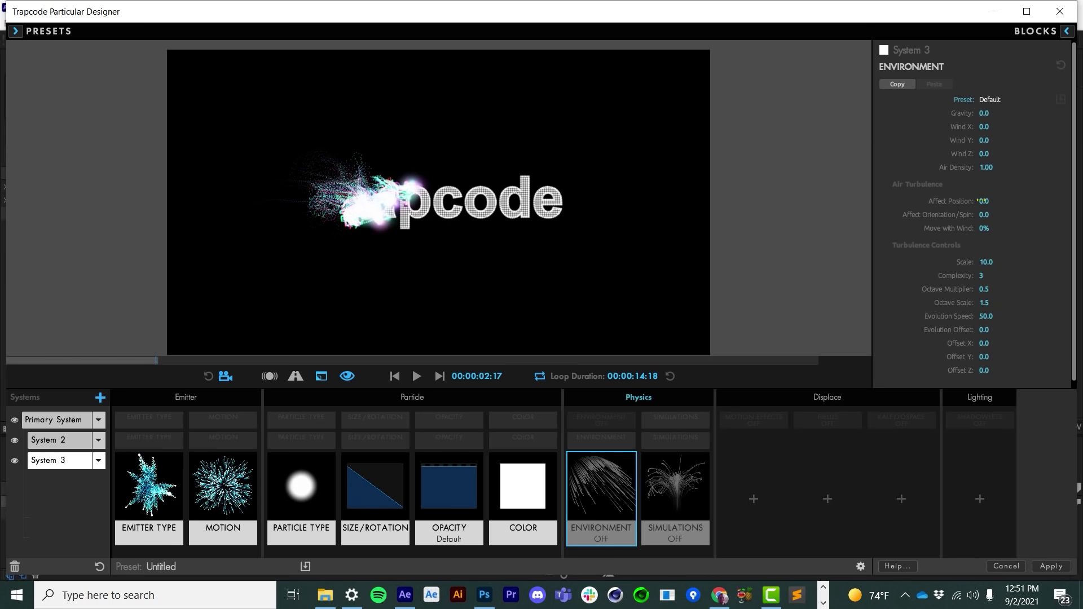
pyautogui.moveTo(982, 201); pyautogui.dragTo(992, 201)
pyautogui.click(417, 376)
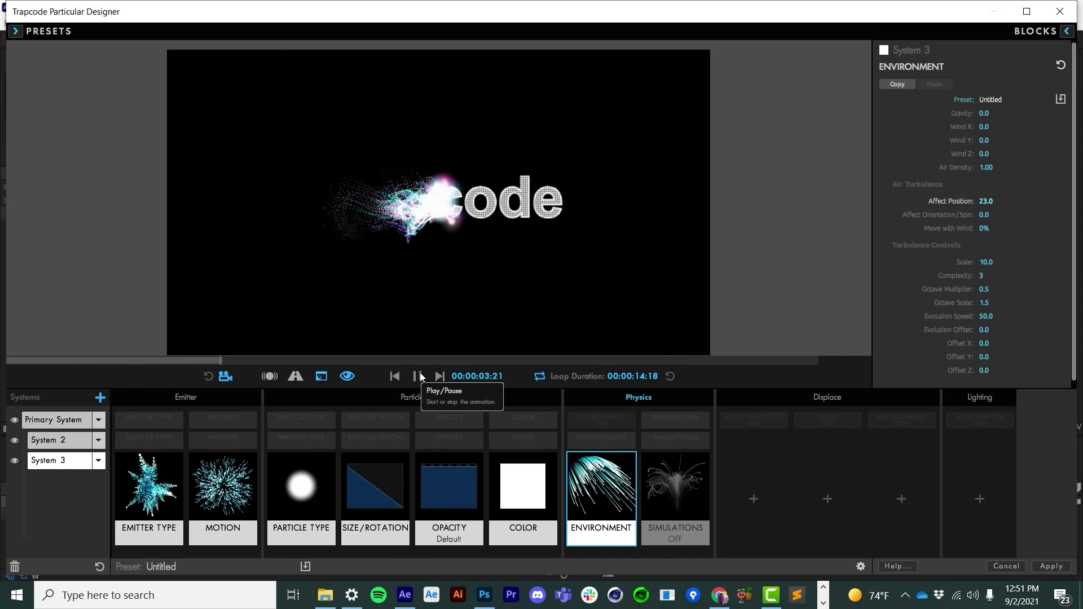
pyautogui.click(395, 376)
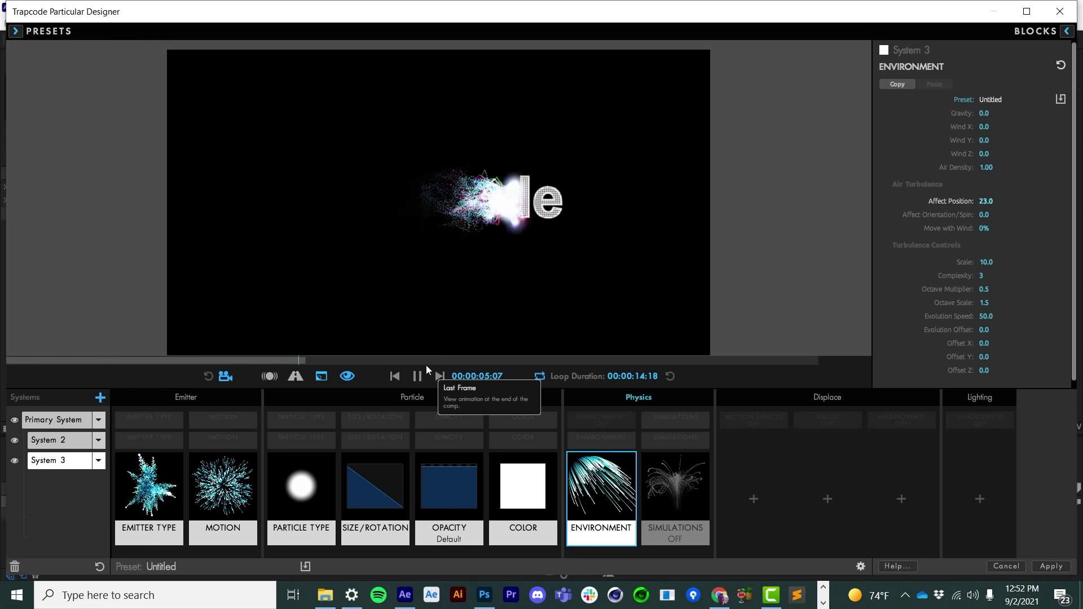
pyautogui.click(394, 376)
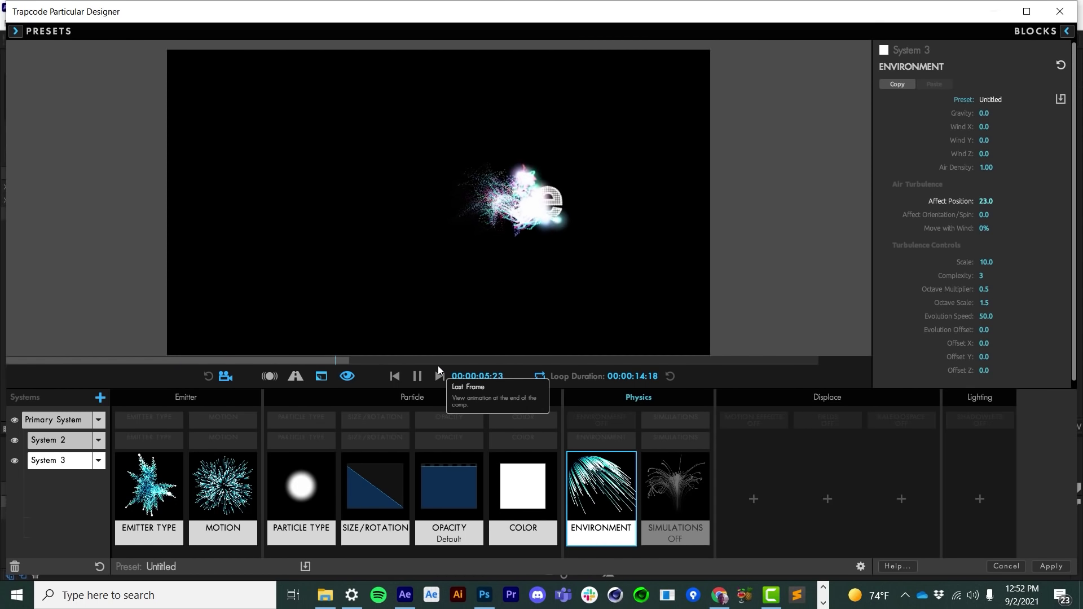
pyautogui.click(395, 376)
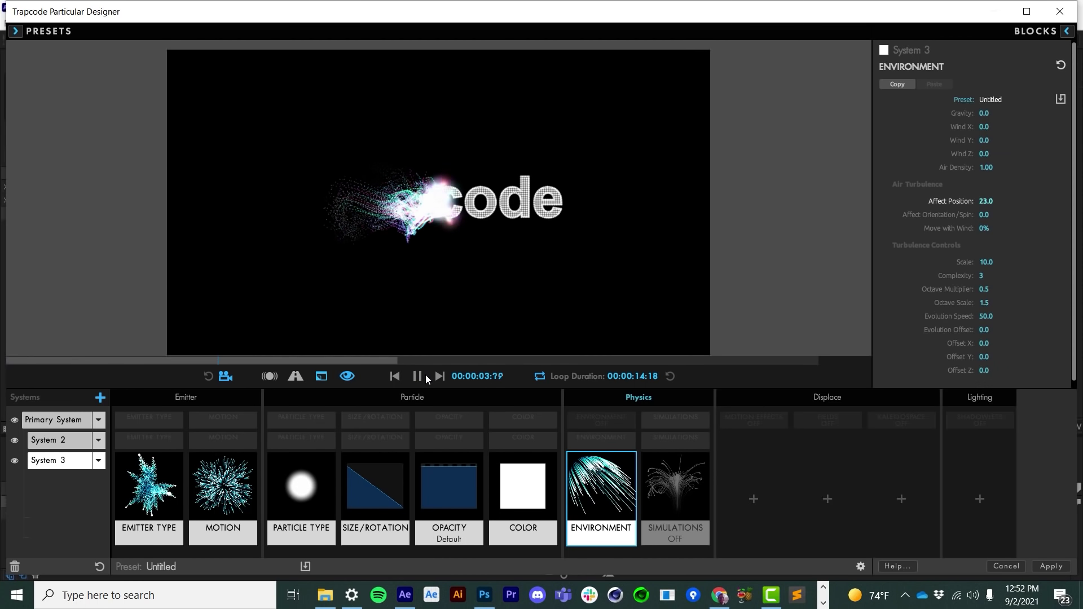
pyautogui.click(425, 375)
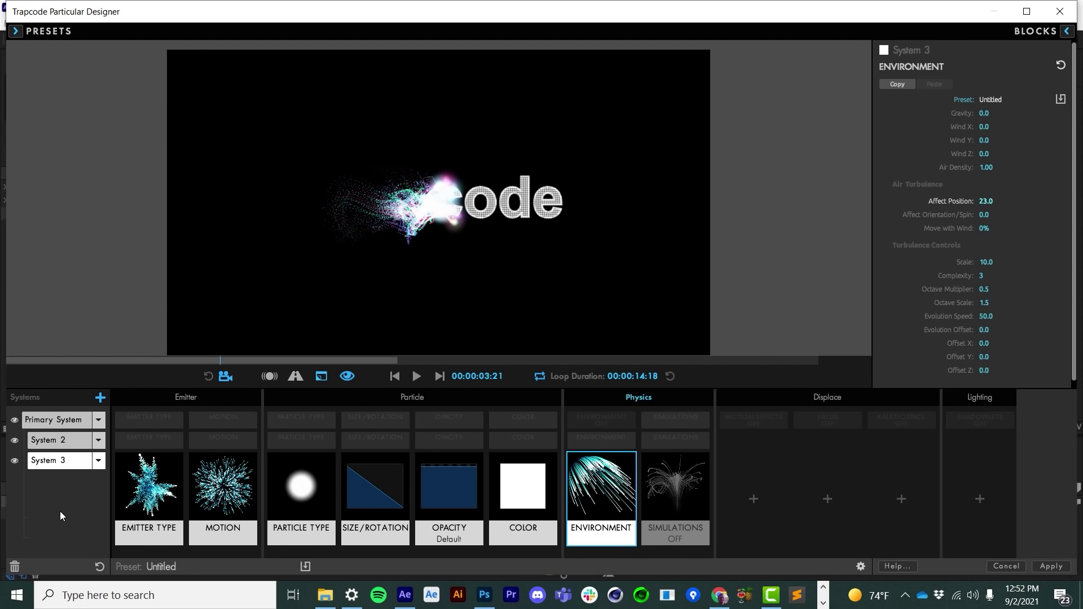
pyautogui.click(398, 376)
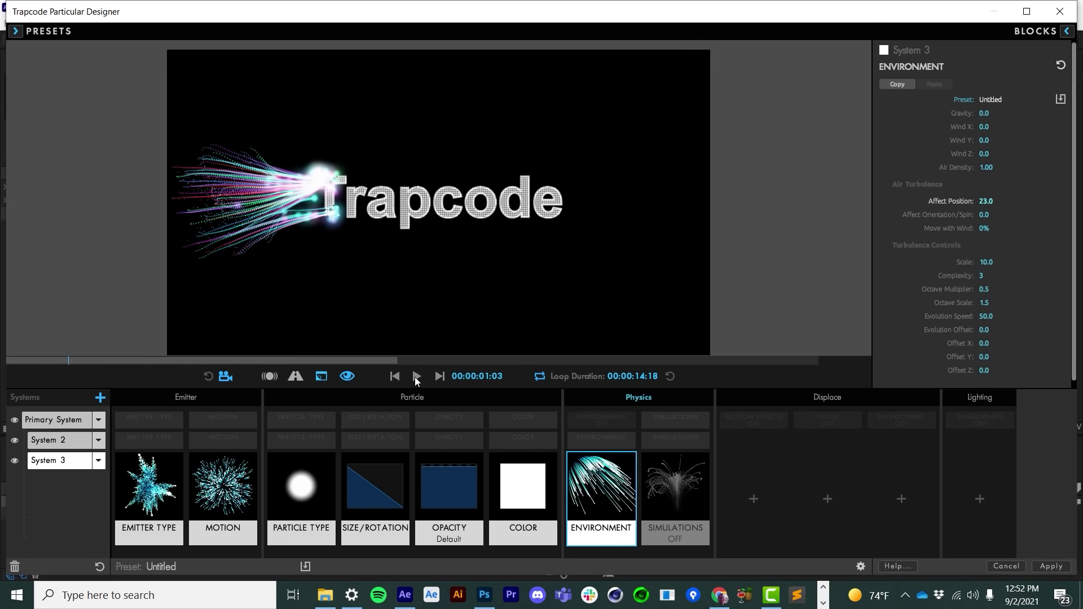
# - Rename the Primary System to Text
pyautogui.click(59, 419)
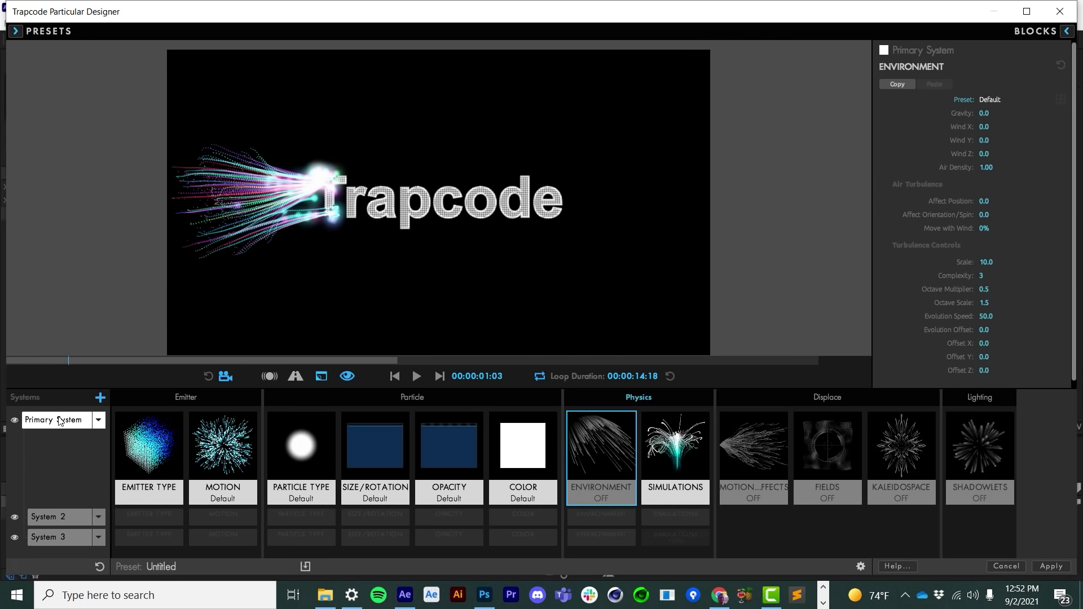
pyautogui.click(98, 420)
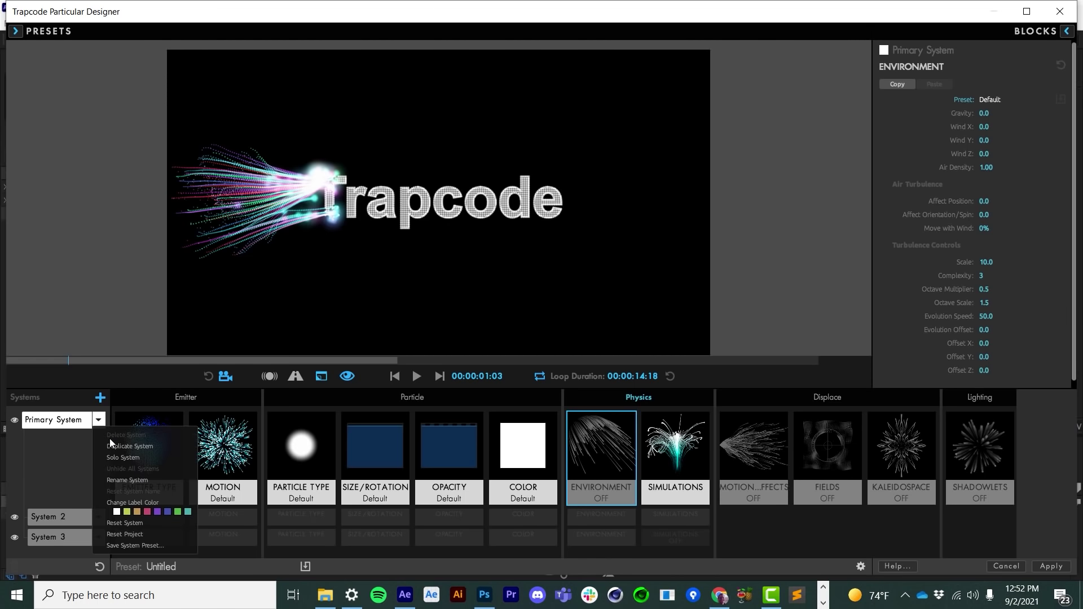
pyautogui.click(67, 485)
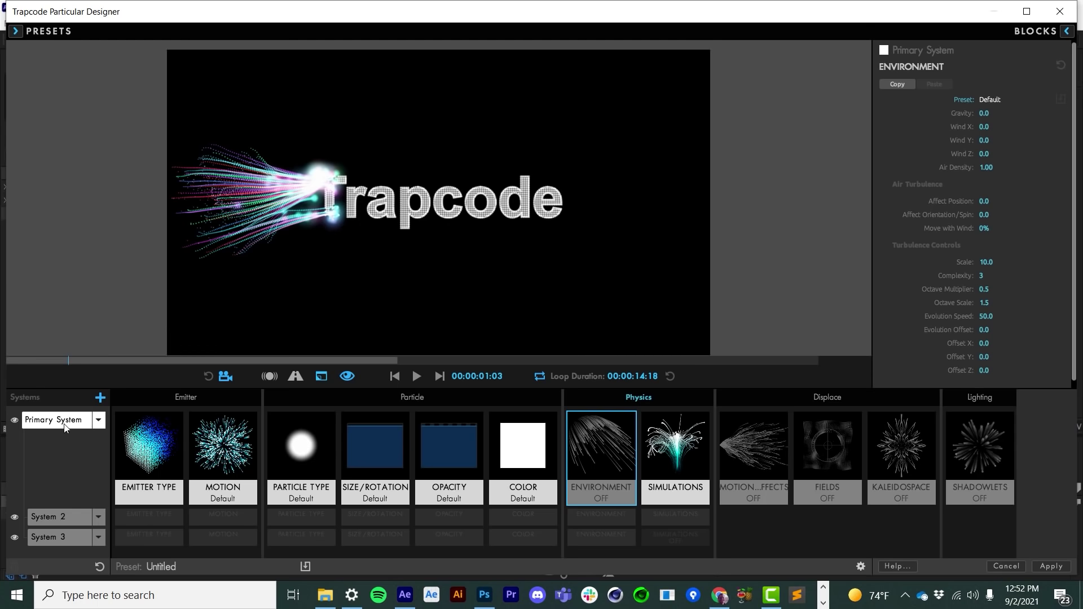
pyautogui.click(98, 421)
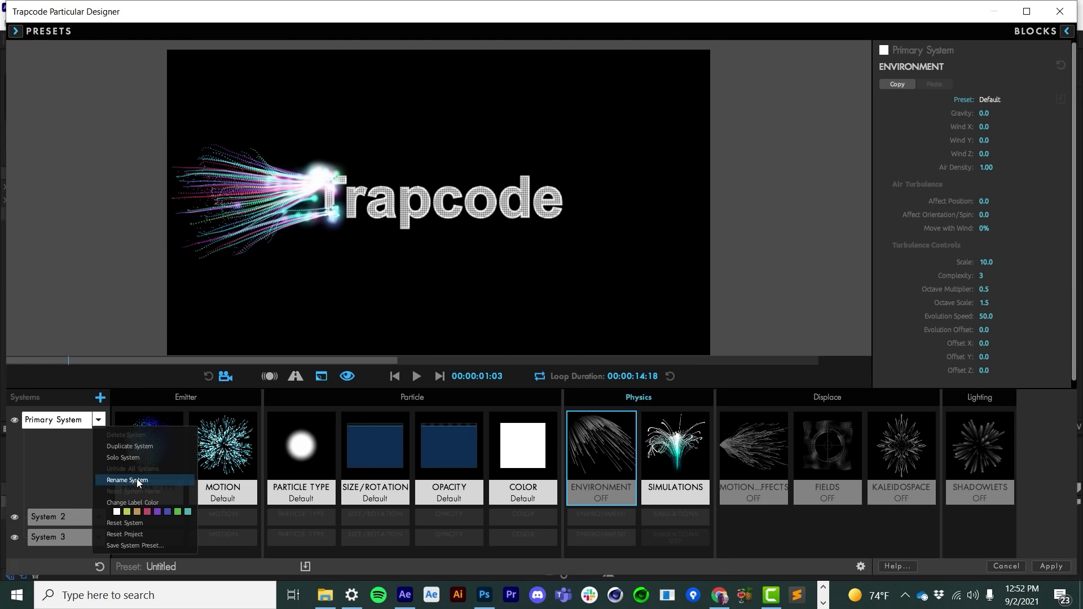
pyautogui.click(137, 479)
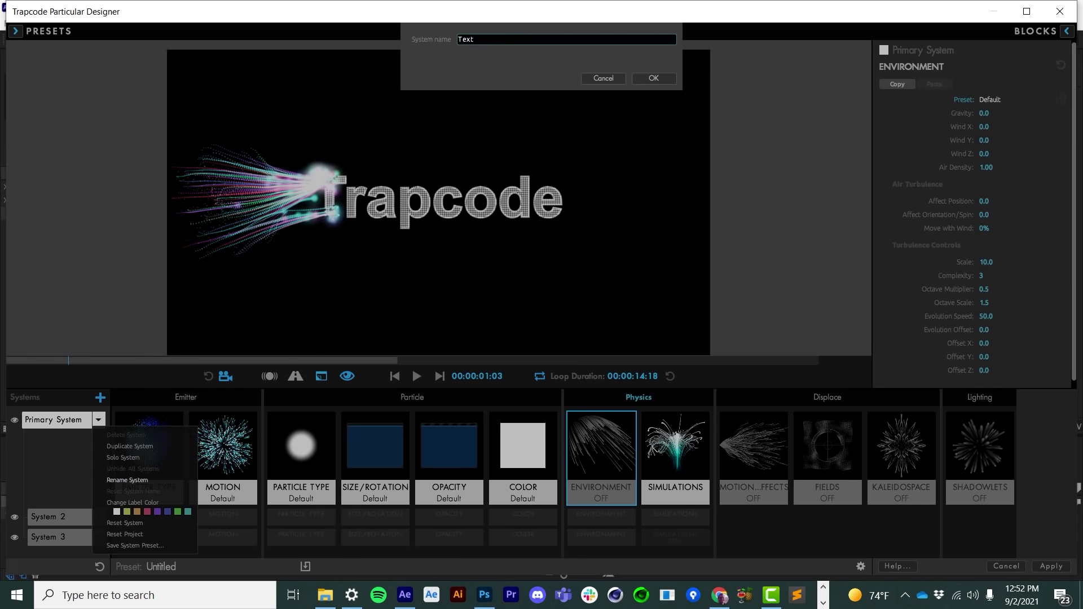
pyautogui.press('Return')
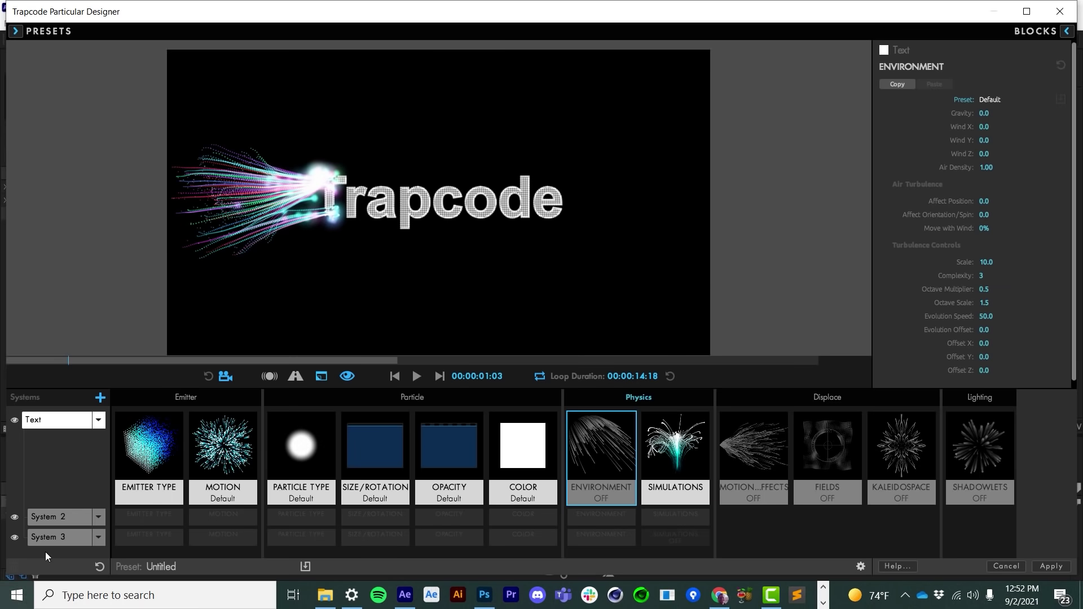
# - Rename System 2 to Predator
pyautogui.click(50, 517)
pyautogui.click(97, 442)
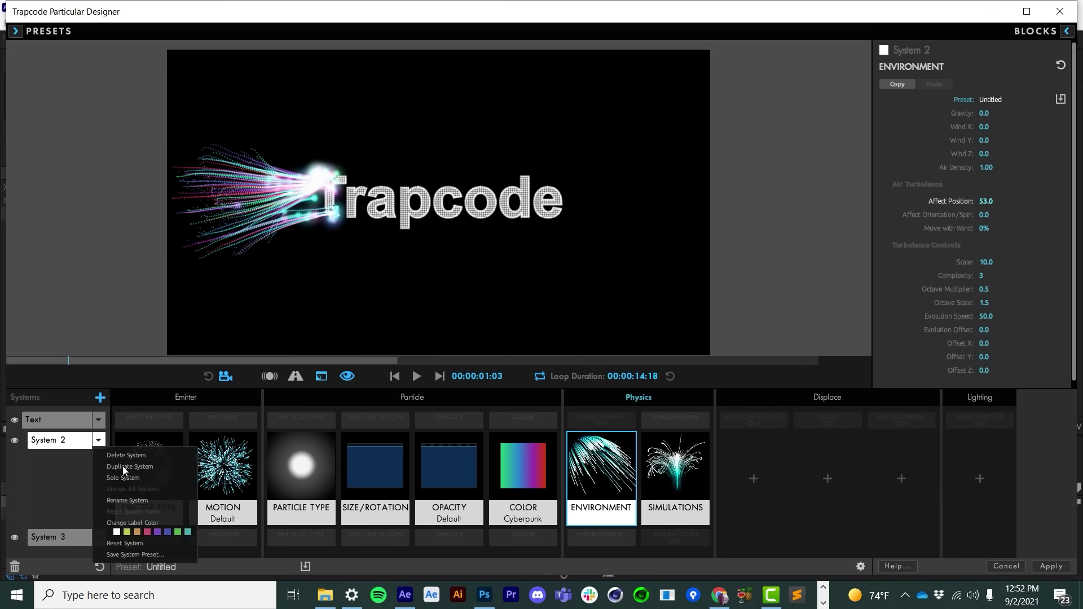
pyautogui.click(132, 500)
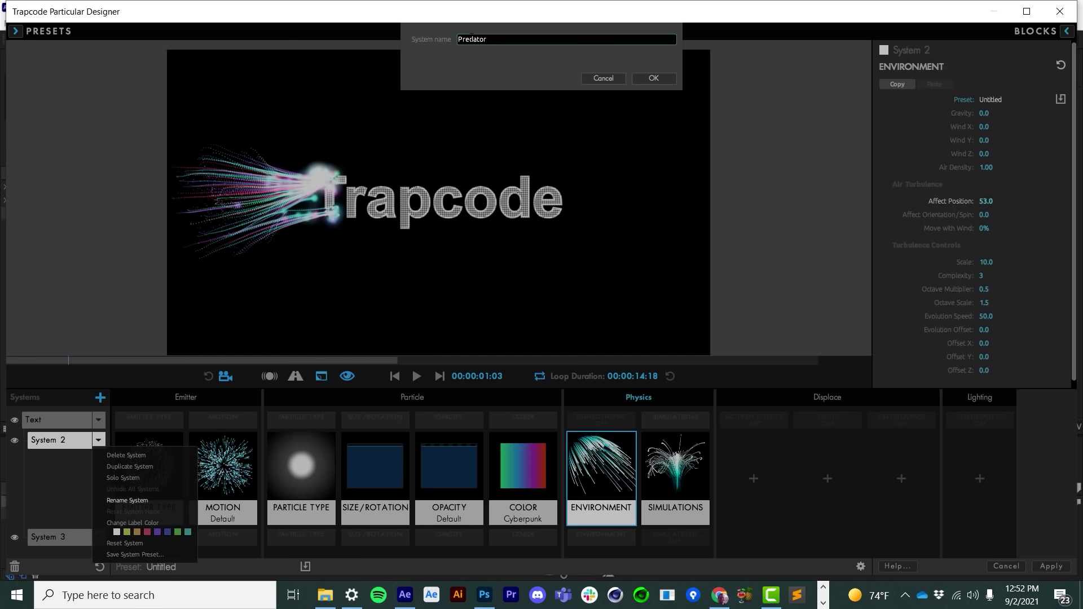
pyautogui.press('Return')
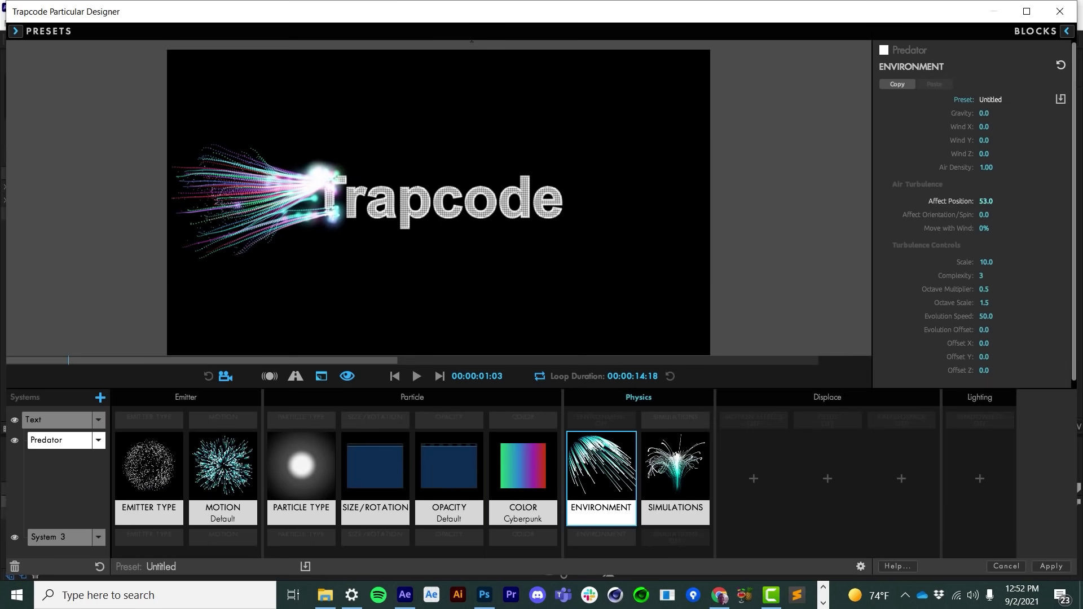
# - Rename System 3 to Trail
pyautogui.click(84, 536)
pyautogui.click(98, 464)
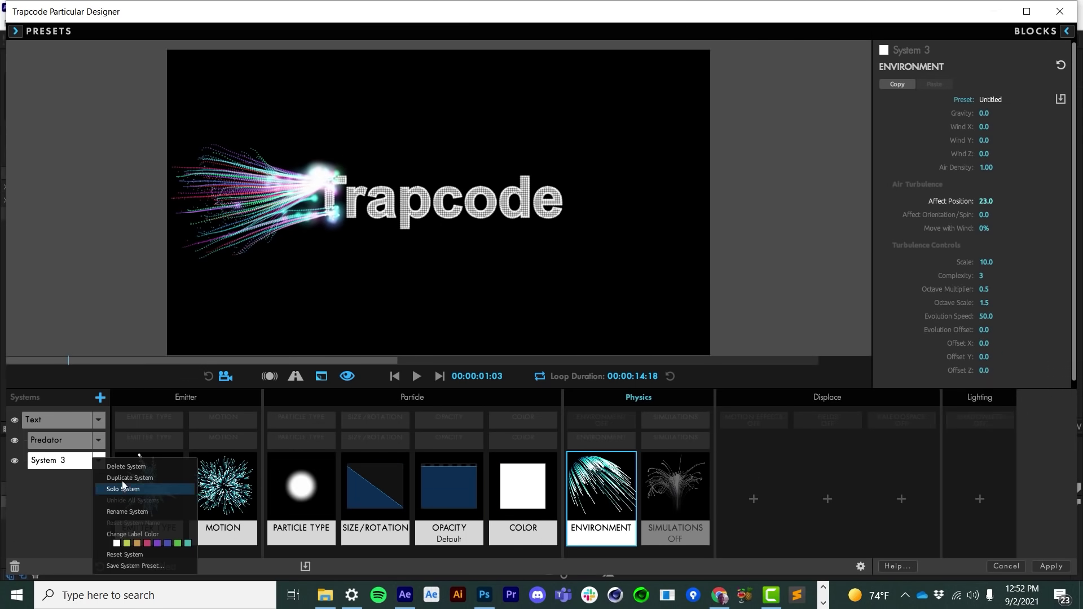
pyautogui.click(127, 511)
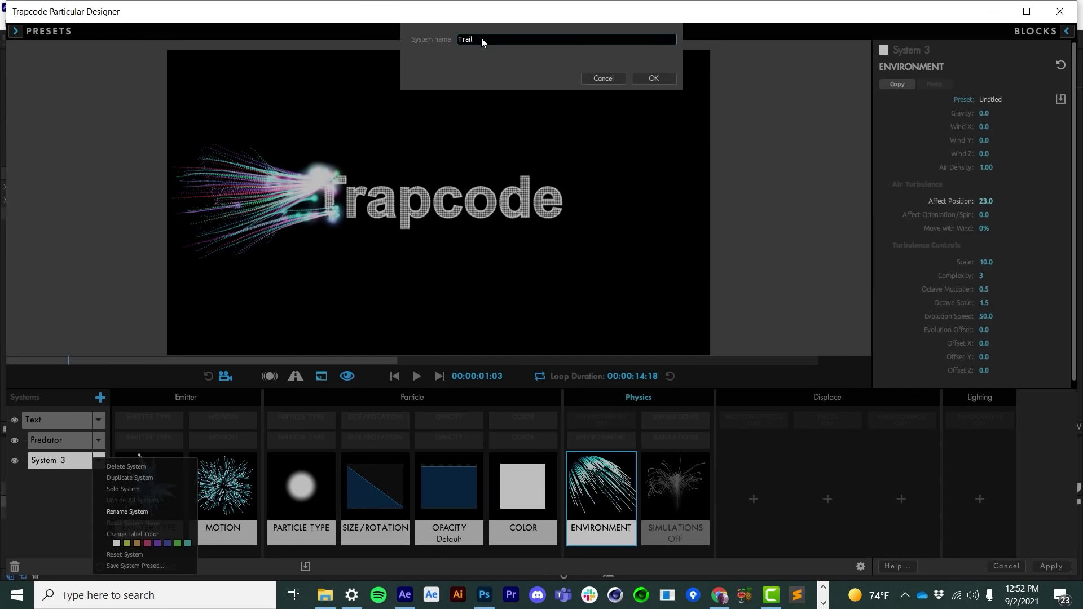
pyautogui.click(654, 78)
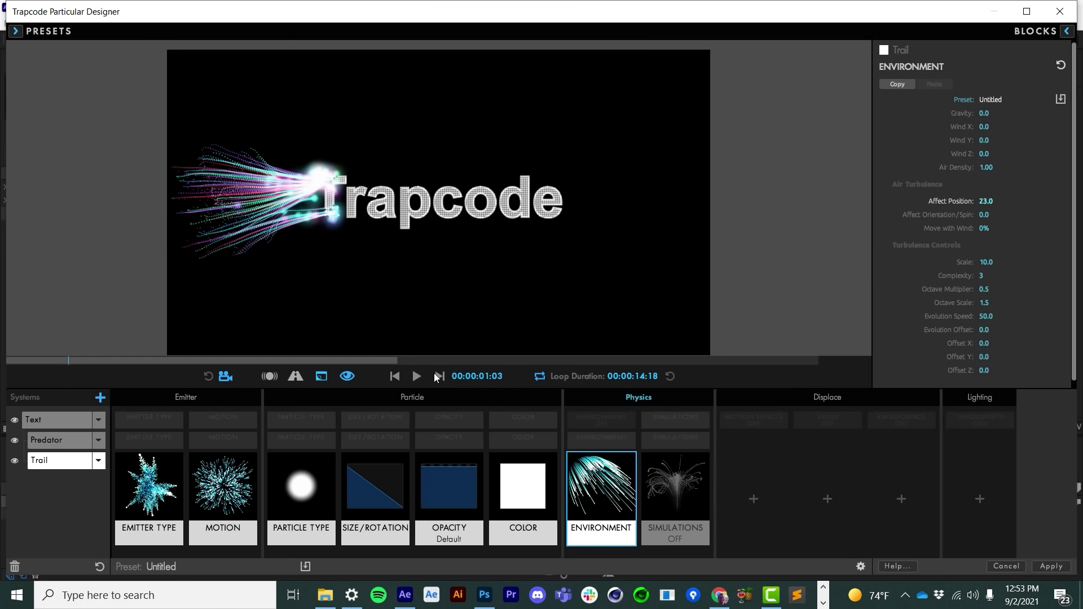
pyautogui.click(396, 377)
pyautogui.click(417, 377)
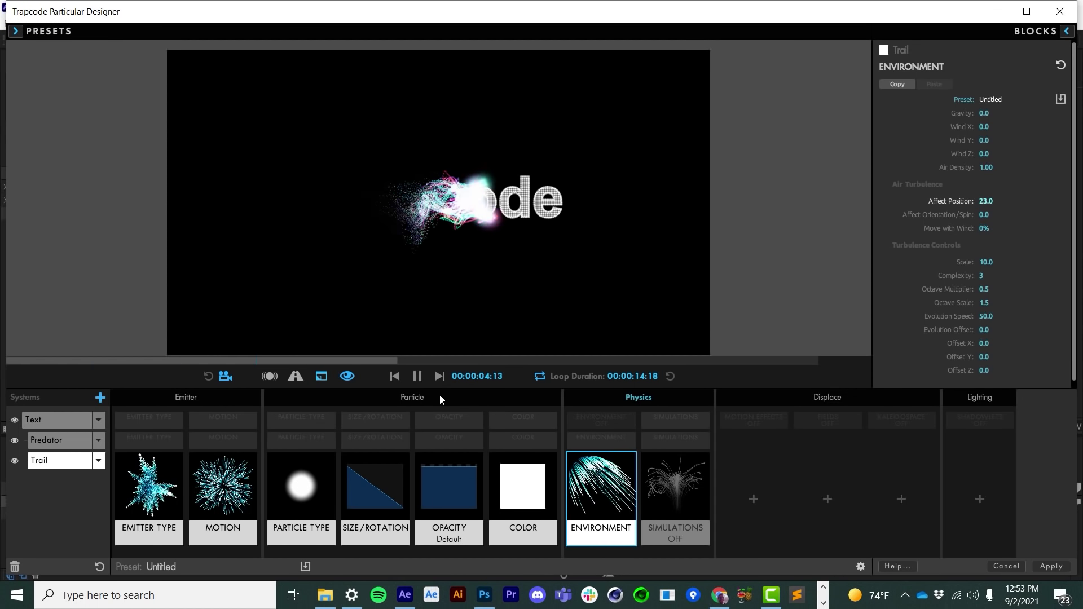
pyautogui.click(397, 377)
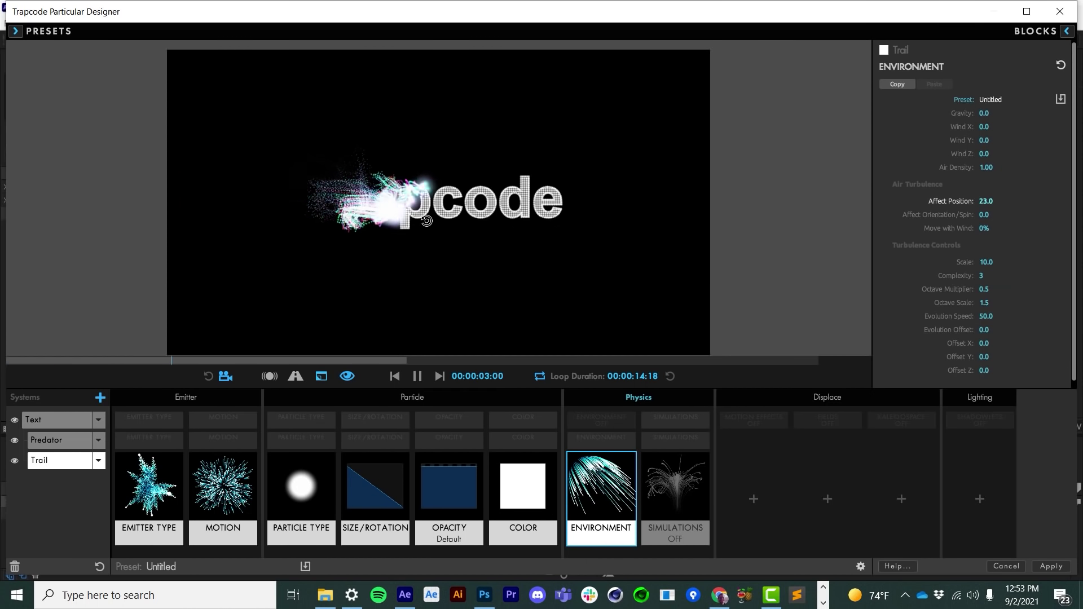
pyautogui.click(417, 377)
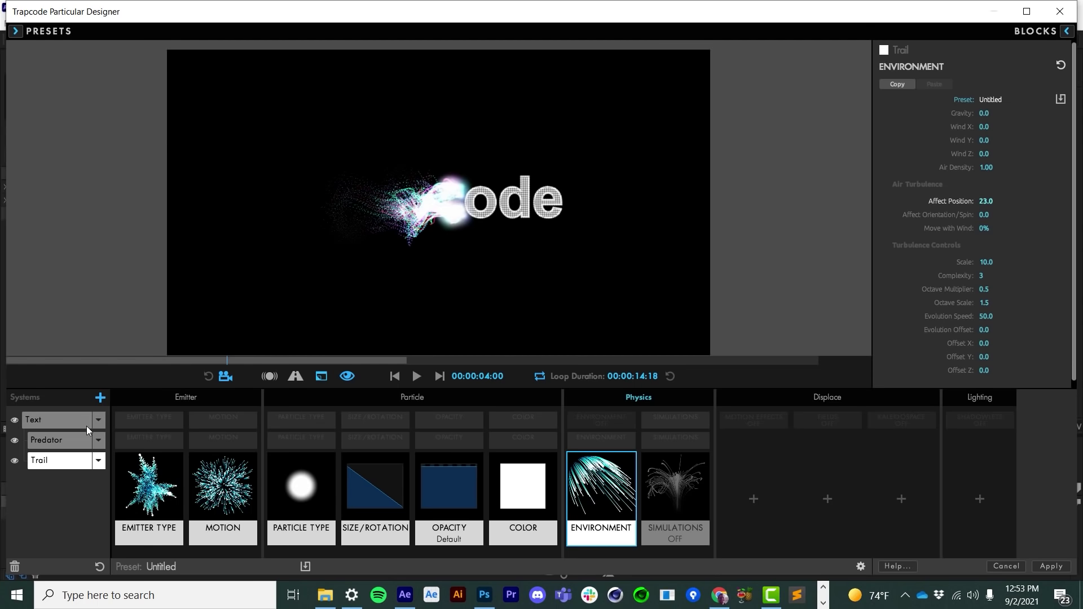
# - Add System 4 and set its Point emitter's Particles/sec to 0
pyautogui.click(102, 398)
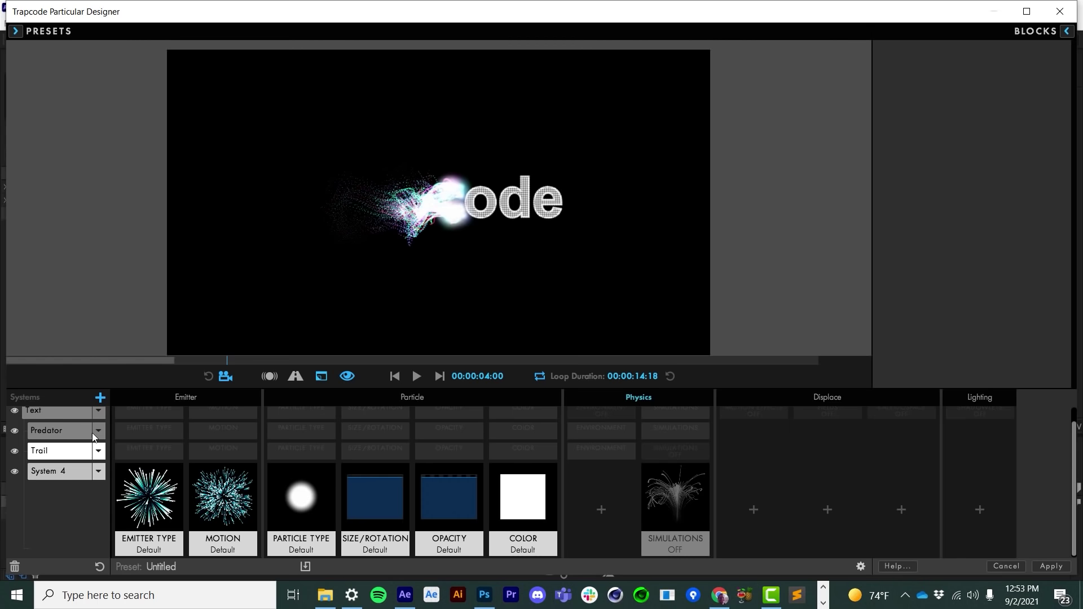
pyautogui.click(138, 484)
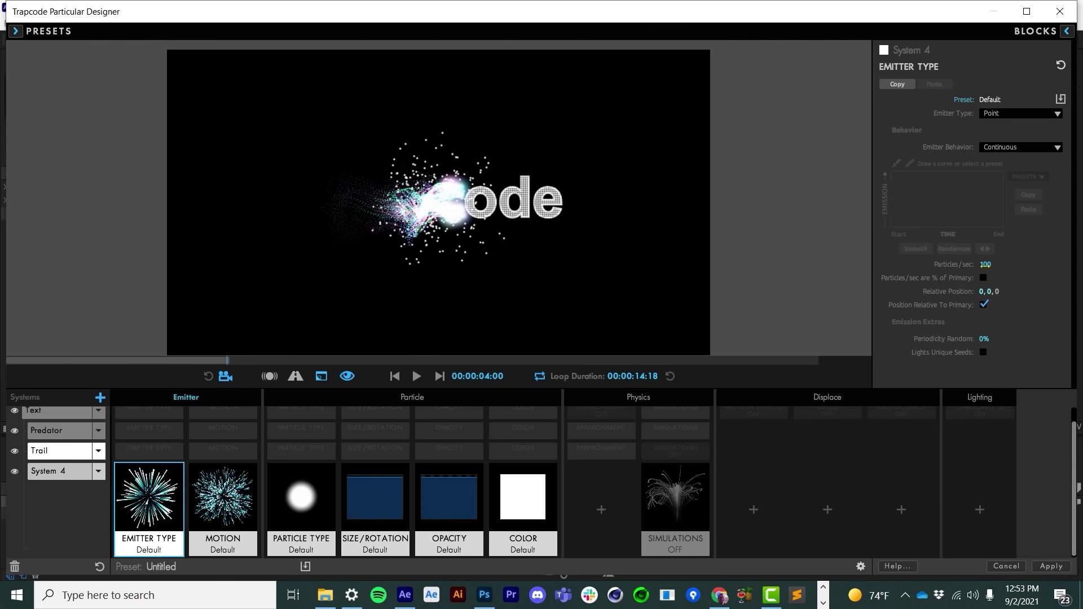
pyautogui.click(985, 264)
pyautogui.write('0')
pyautogui.press('Return')
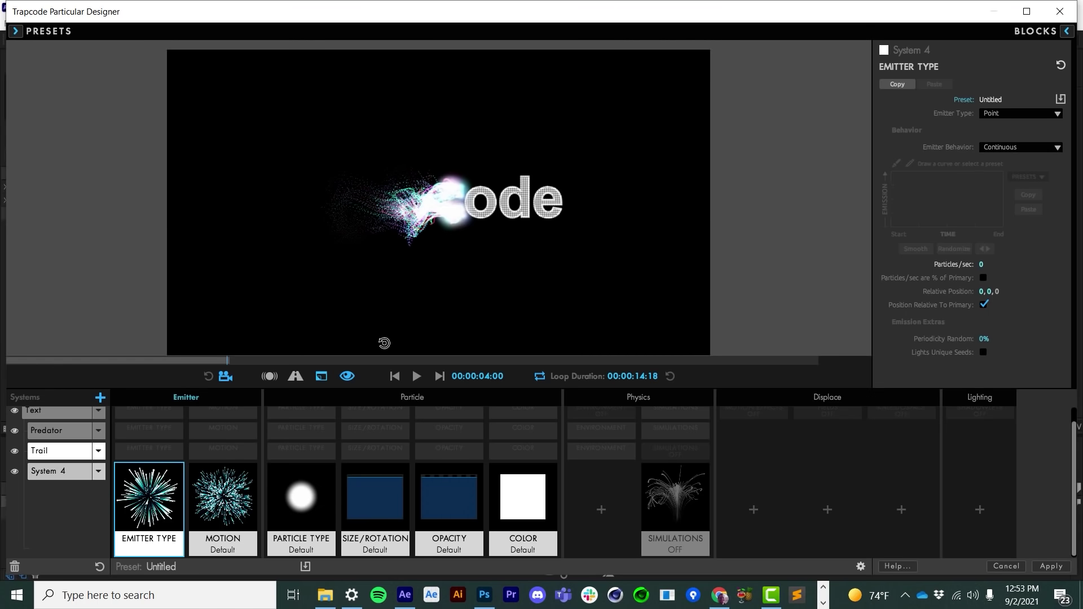
# - Replay the particle animation from the start several times to review it
pyautogui.click(398, 377)
pyautogui.click(416, 376)
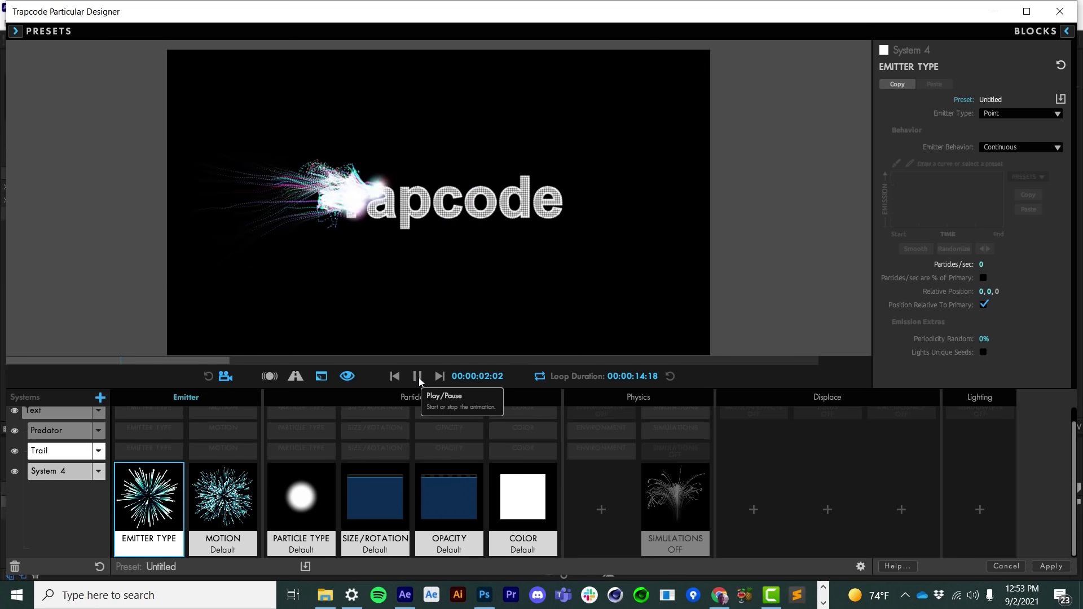
pyautogui.click(418, 376)
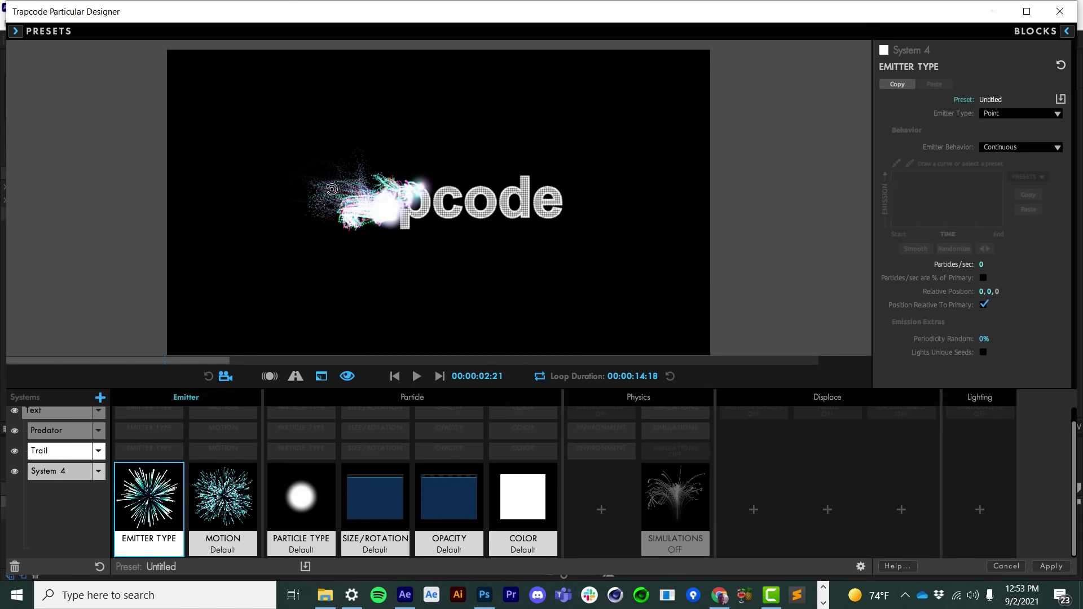
pyautogui.click(417, 377)
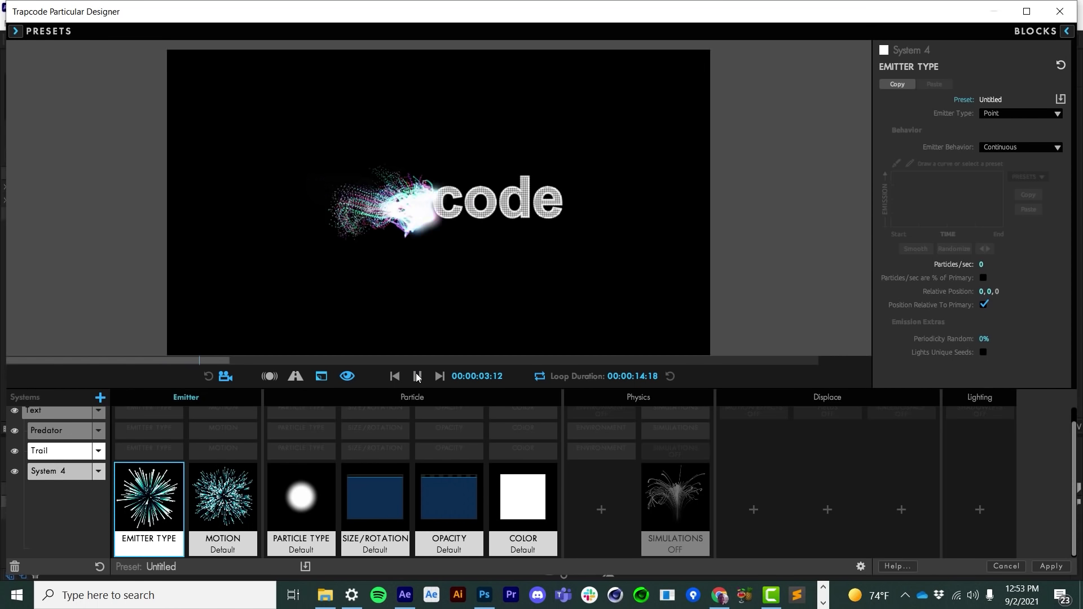
pyautogui.click(417, 377)
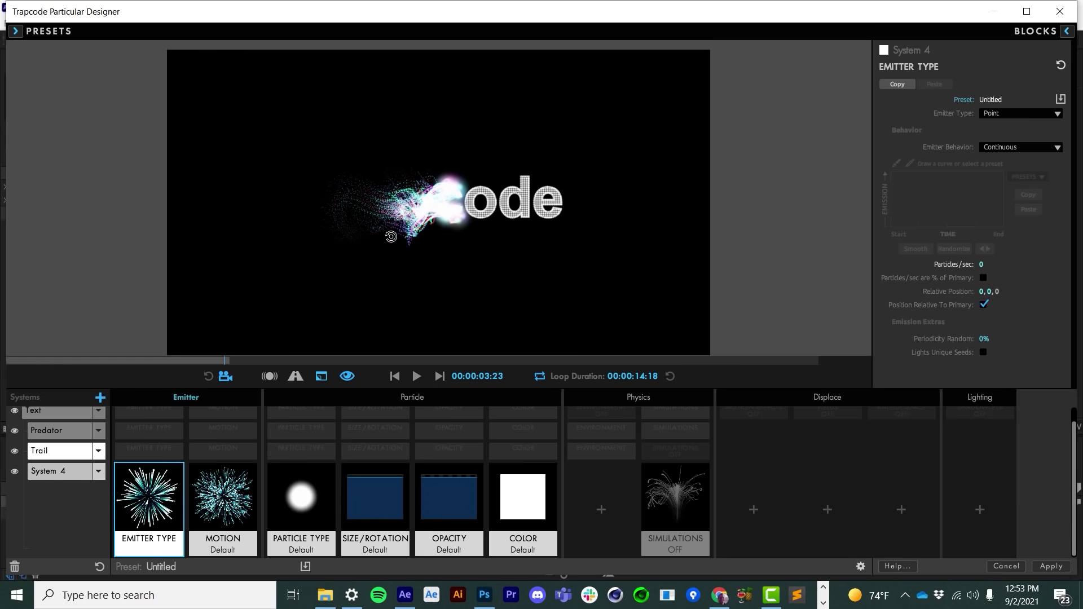
pyautogui.click(395, 376)
pyautogui.click(417, 377)
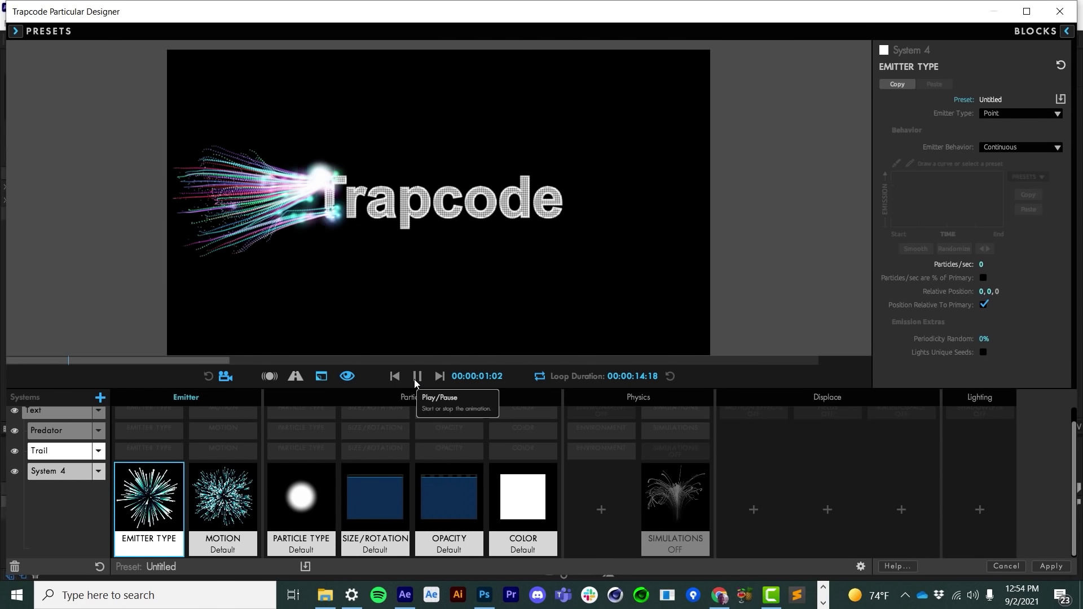
pyautogui.click(418, 376)
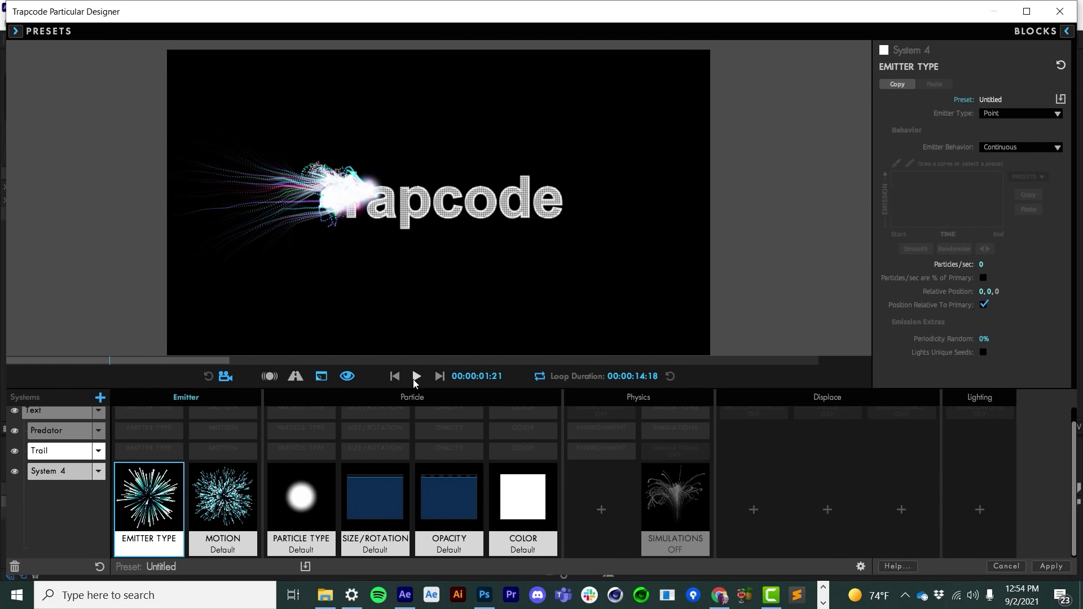
pyautogui.click(417, 377)
pyautogui.click(416, 377)
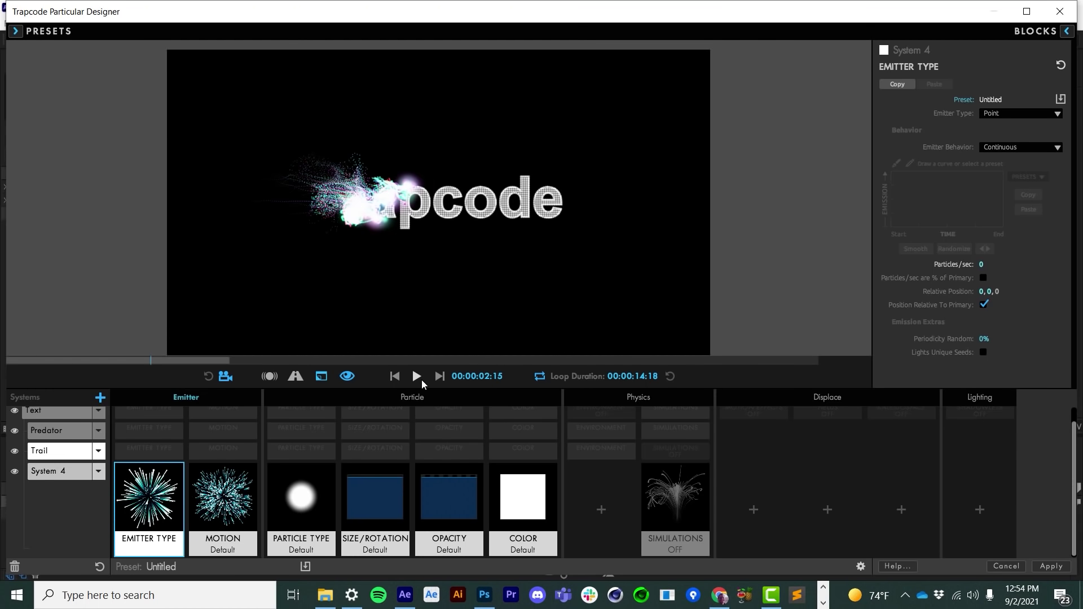
pyautogui.click(417, 376)
pyautogui.click(416, 377)
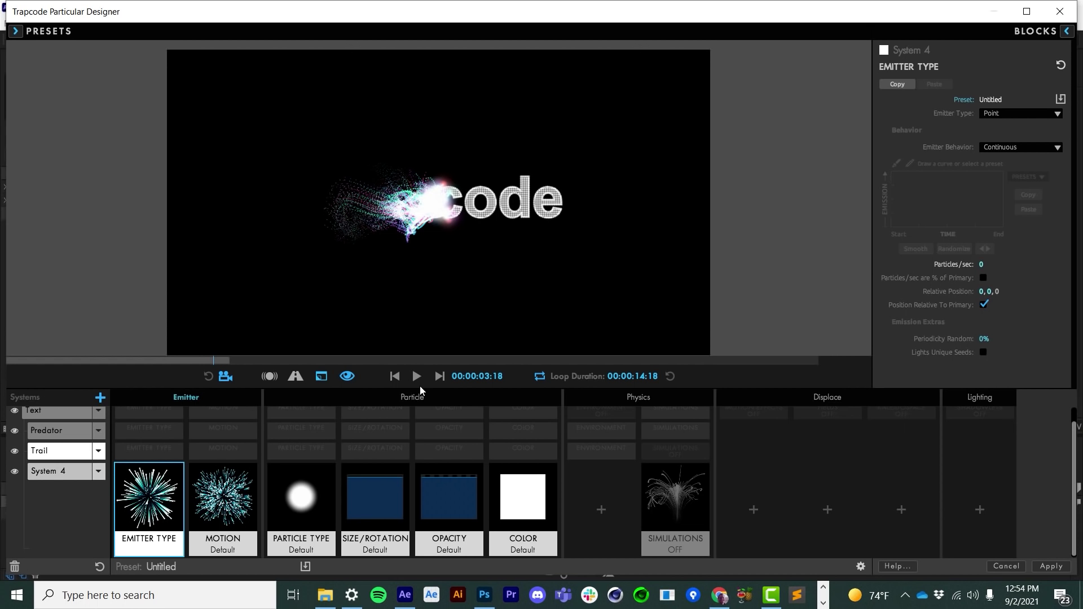
# - Set System 4's Emitter Type to Emit from Parent System with Primary as parent
pyautogui.moveTo(161, 530)
pyautogui.click(1026, 114)
pyautogui.click(985, 219)
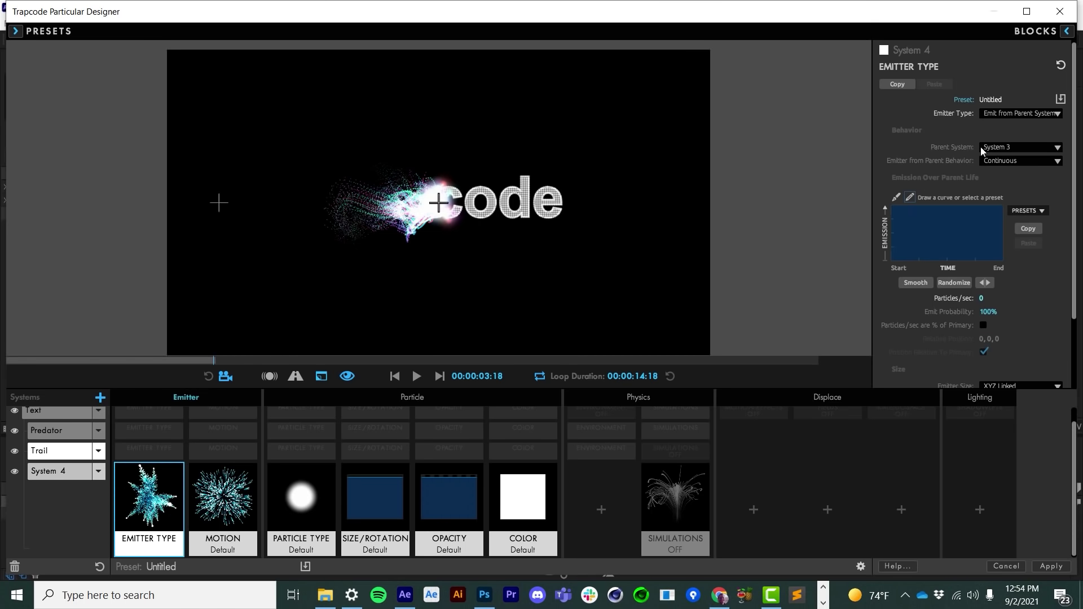
pyautogui.click(981, 147)
pyautogui.click(993, 162)
# - Set the emit Behavior to At Parent End of Life, keeping Primary as parent
pyautogui.click(994, 161)
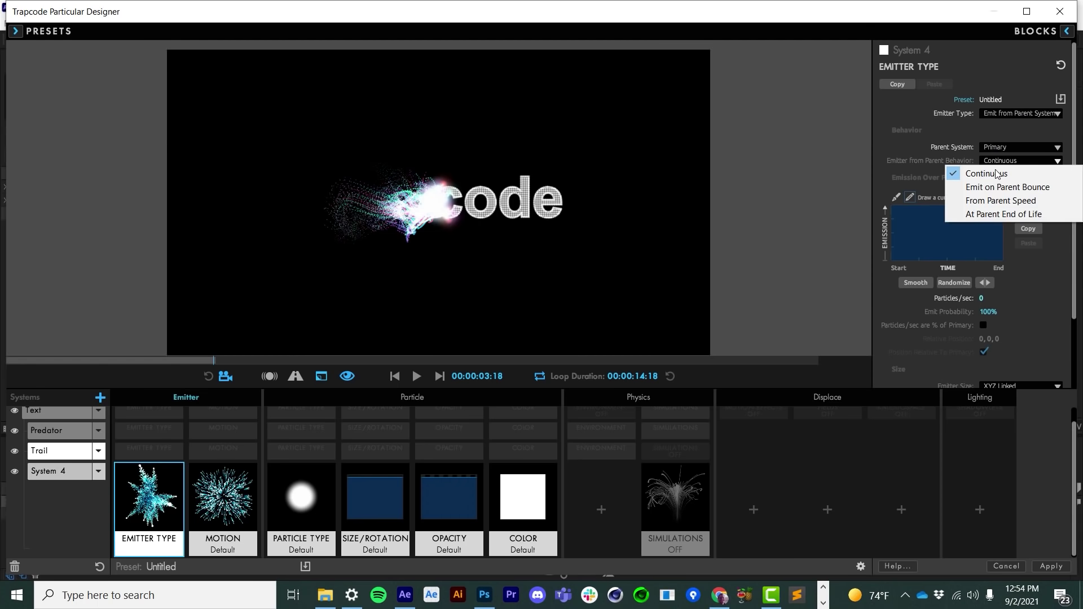
pyautogui.click(1033, 215)
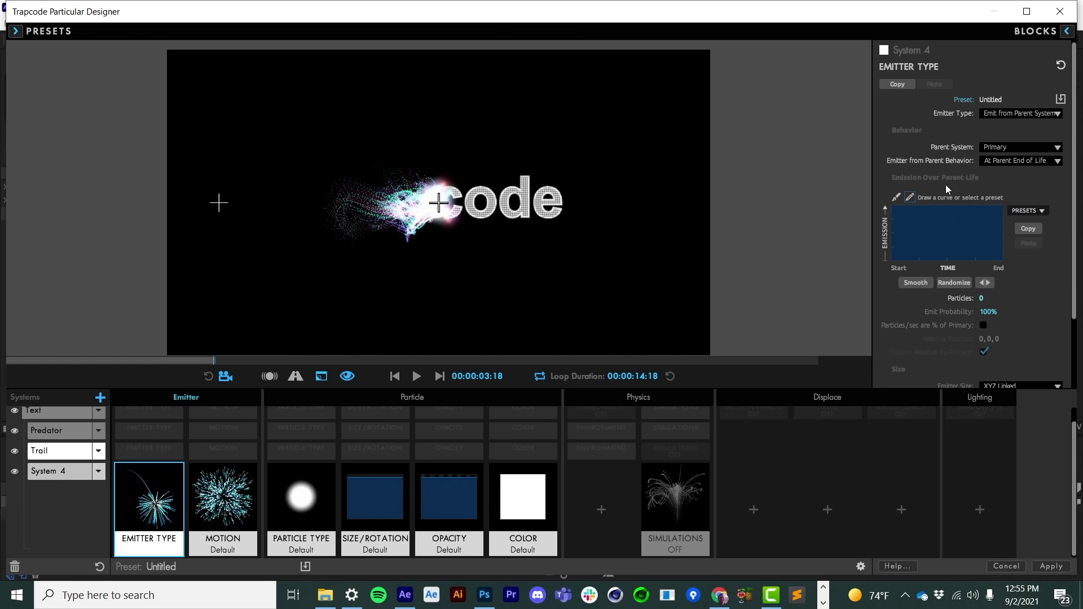
pyautogui.click(1011, 146)
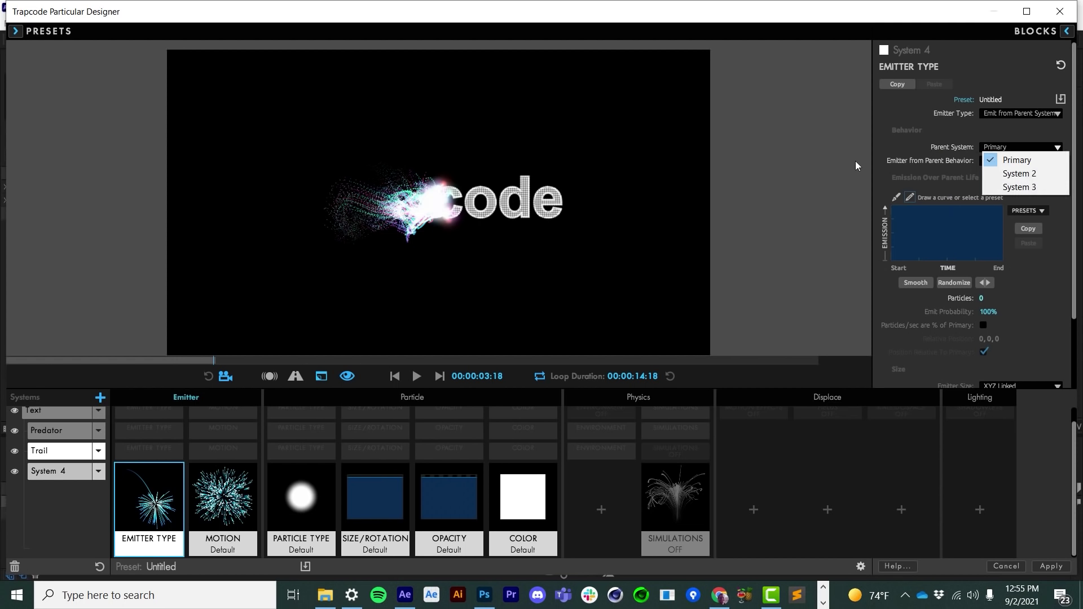
pyautogui.click(1029, 154)
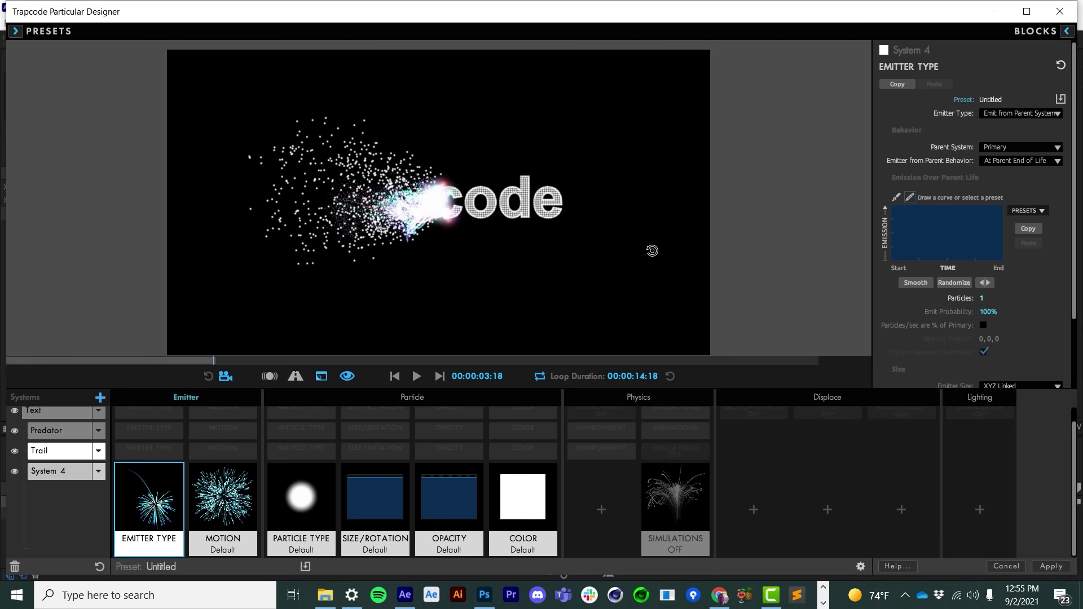
# - Set System 4's Motion Velocity to 0 and replay the preview
pyautogui.click(222, 497)
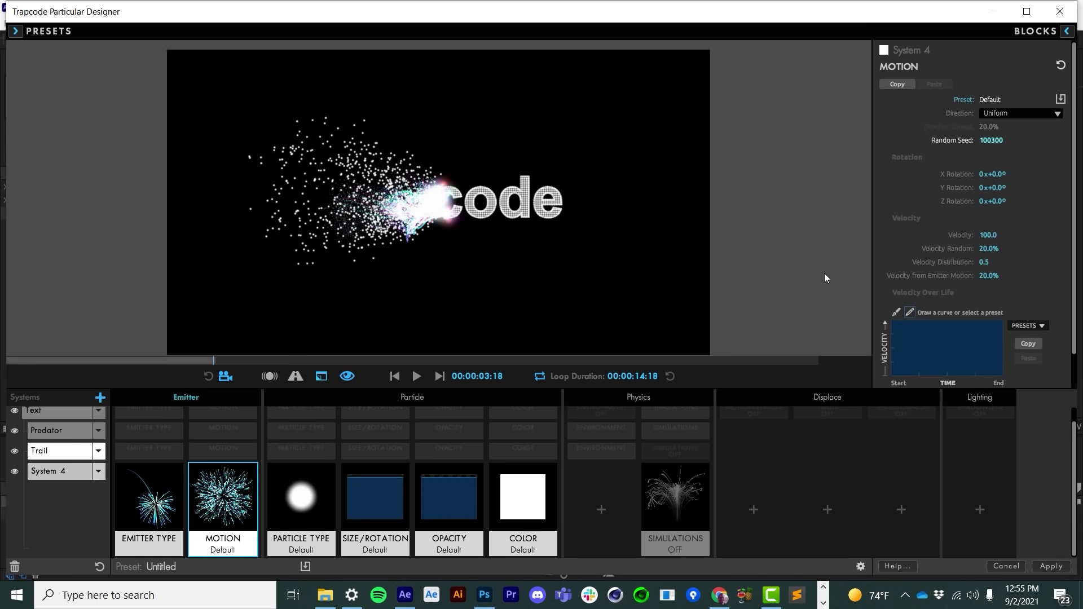
pyautogui.click(981, 234)
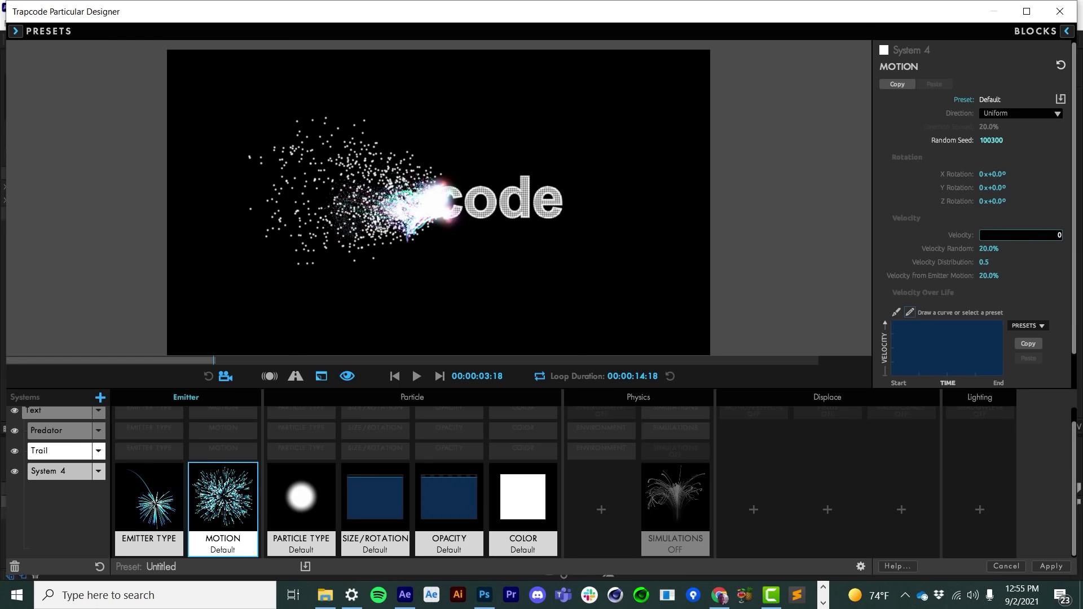
pyautogui.press('Return')
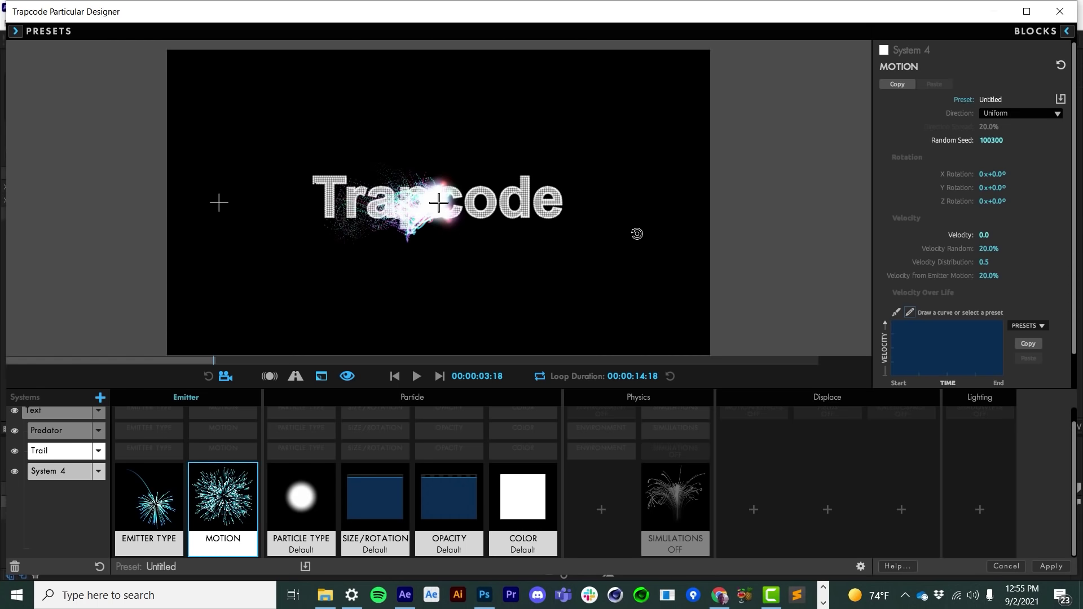
pyautogui.click(394, 376)
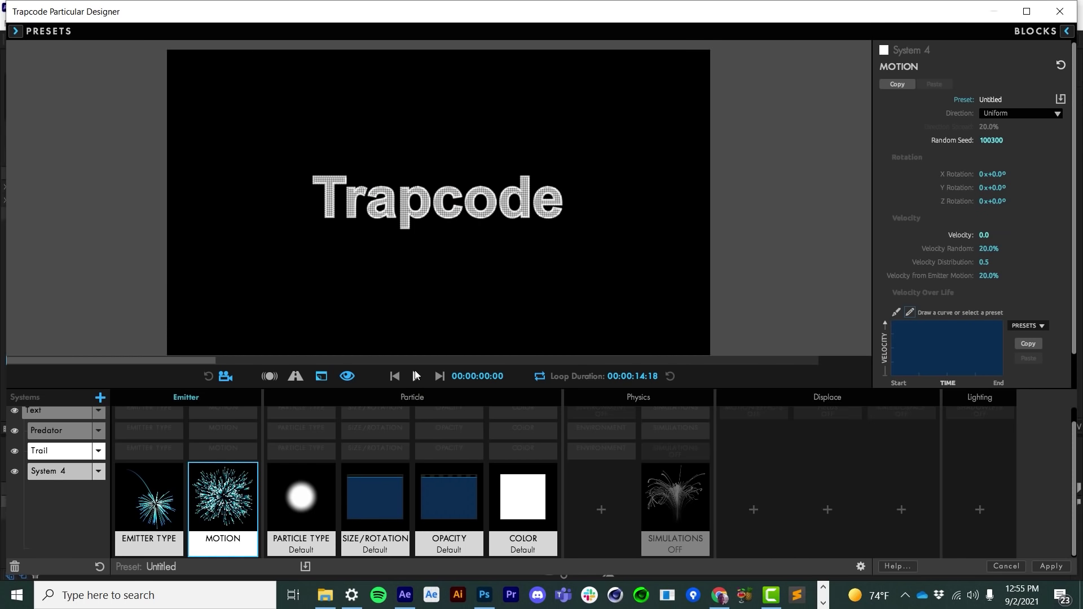
pyautogui.click(416, 375)
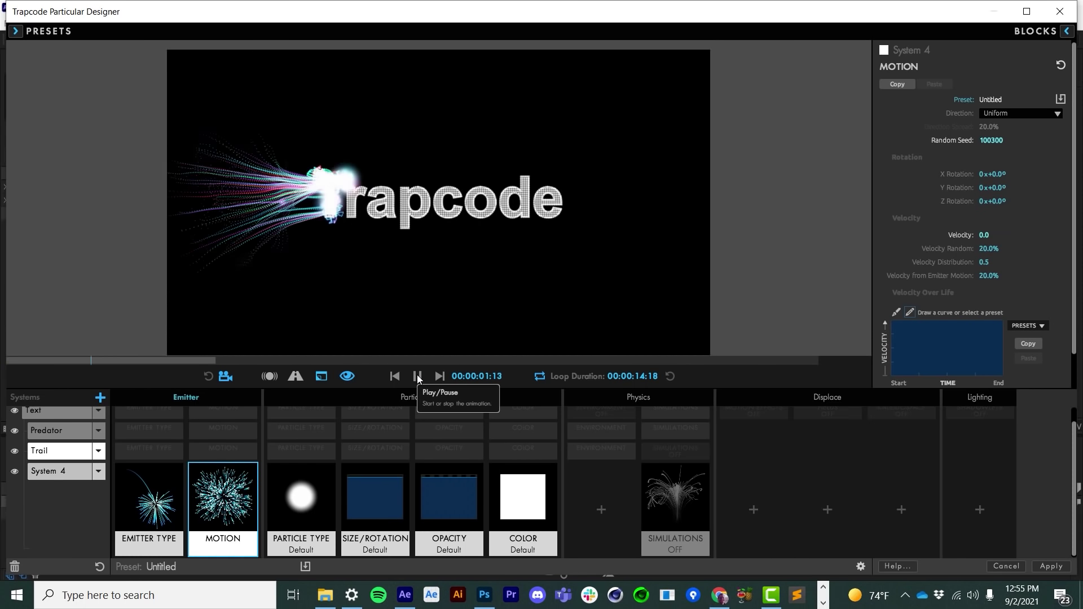
pyautogui.click(418, 375)
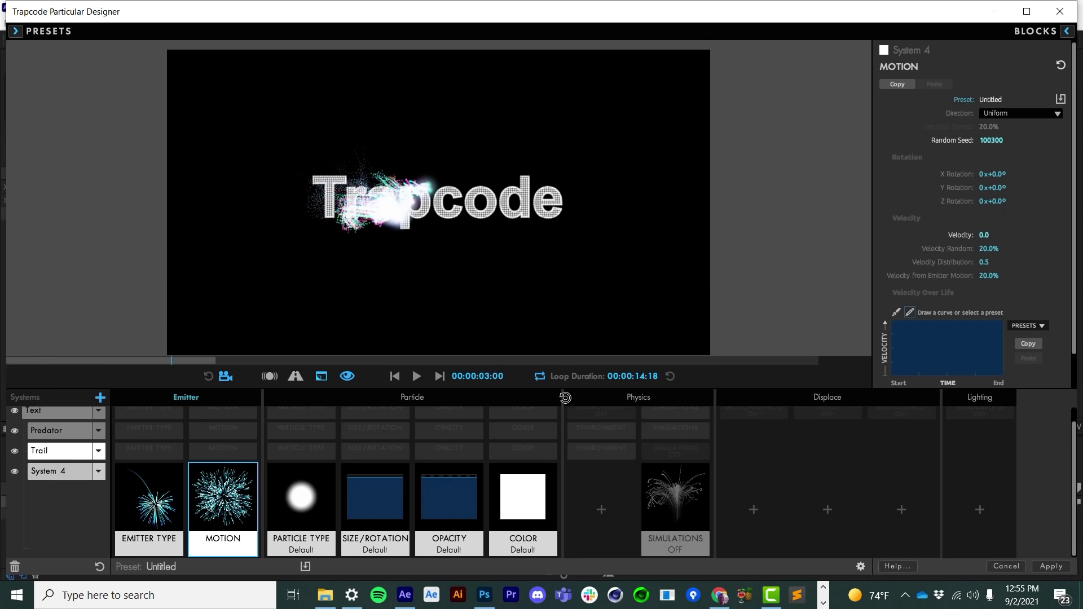
# - Make System 4's particle colour magenta and preview the animation to its last frame
pyautogui.click(523, 497)
pyautogui.click(1000, 147)
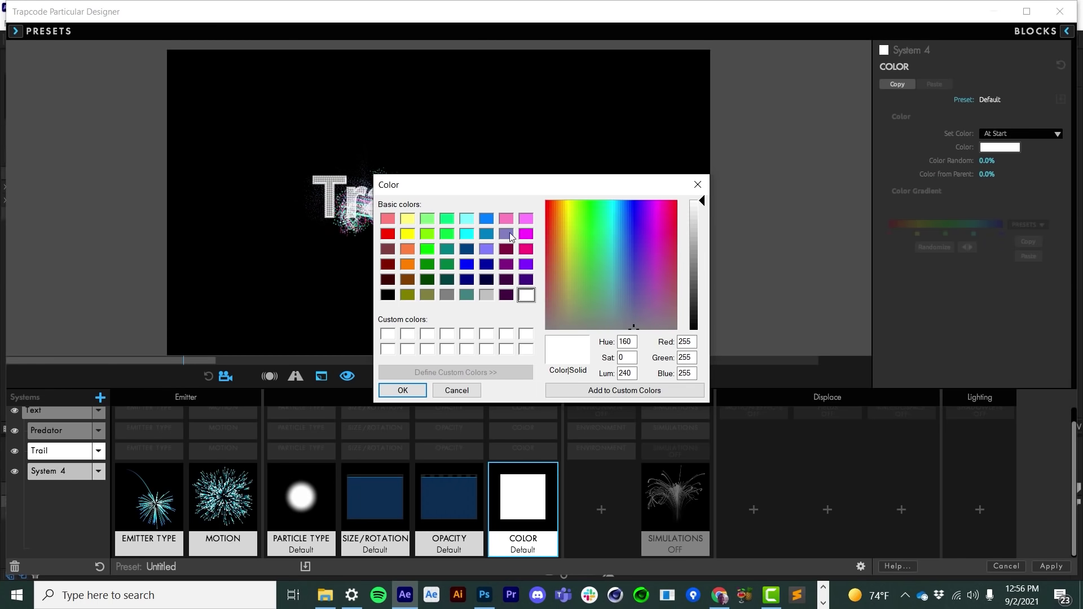
pyautogui.click(526, 234)
pyautogui.click(402, 390)
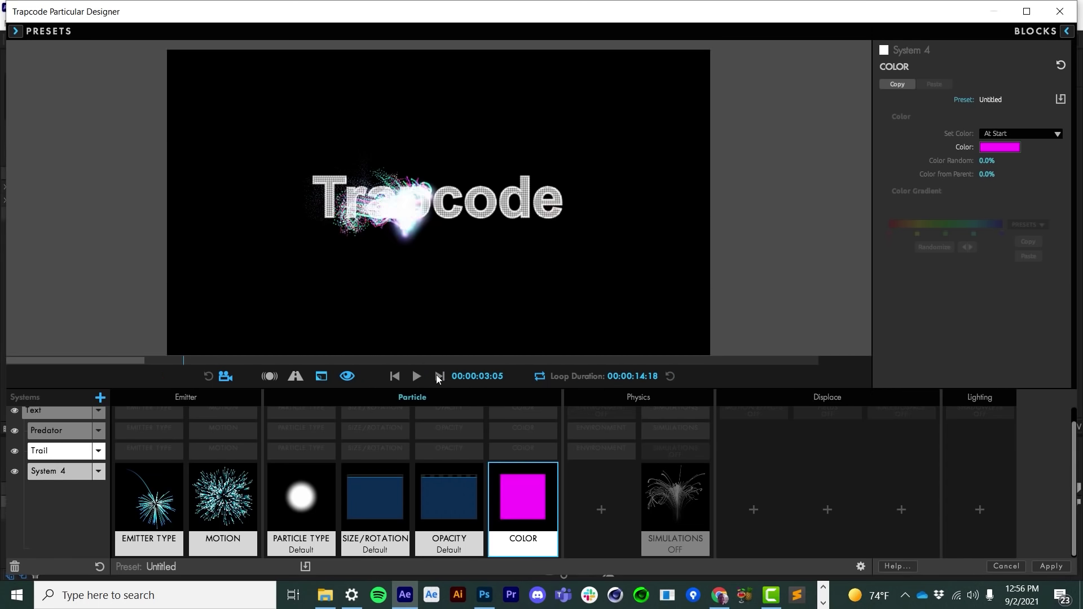
pyautogui.click(398, 377)
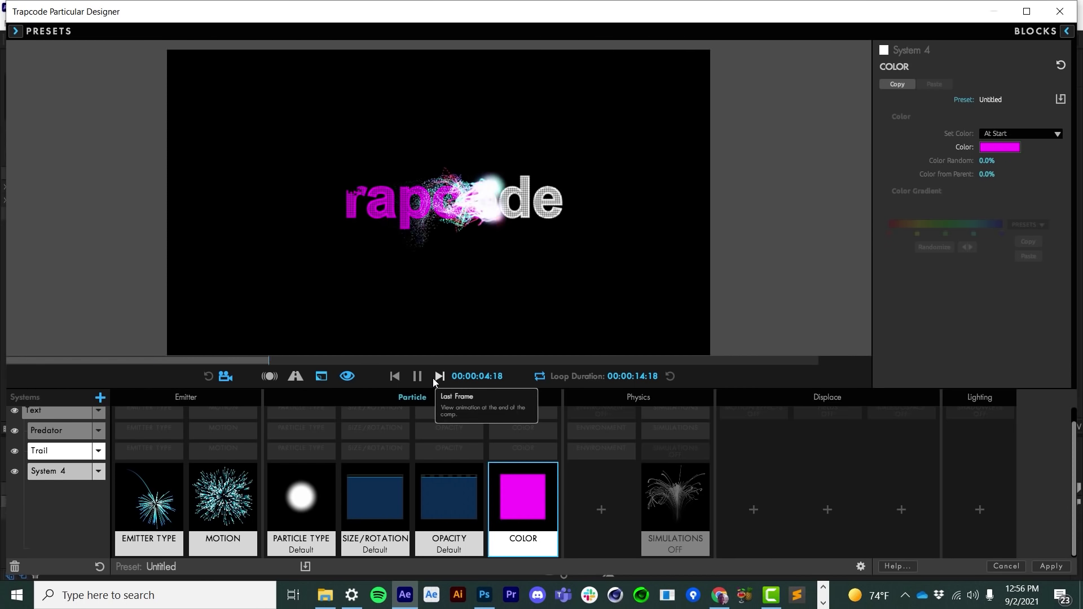
pyautogui.click(434, 378)
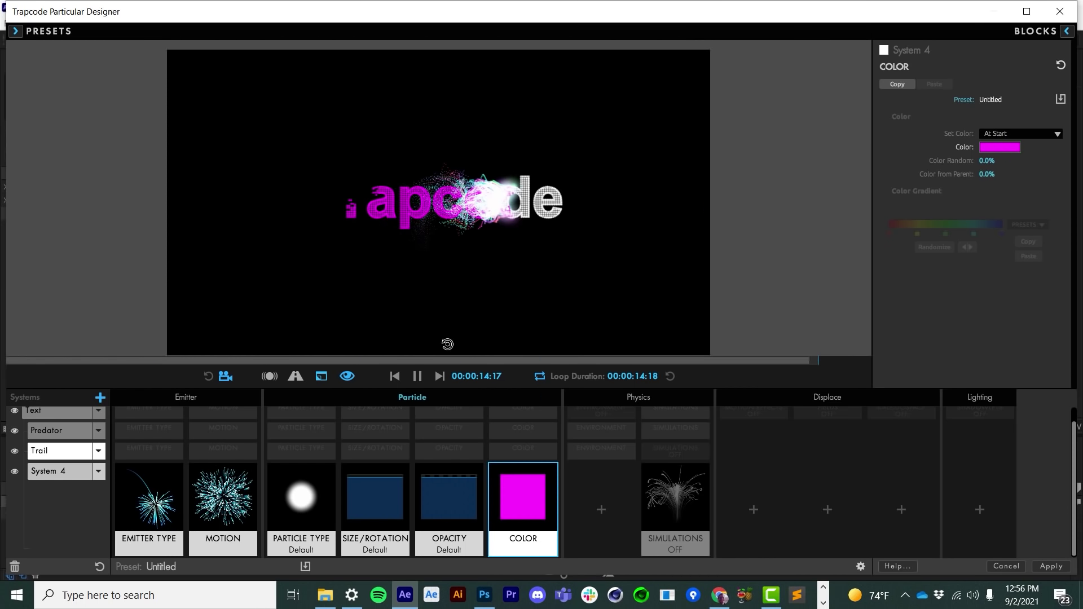
pyautogui.click(417, 376)
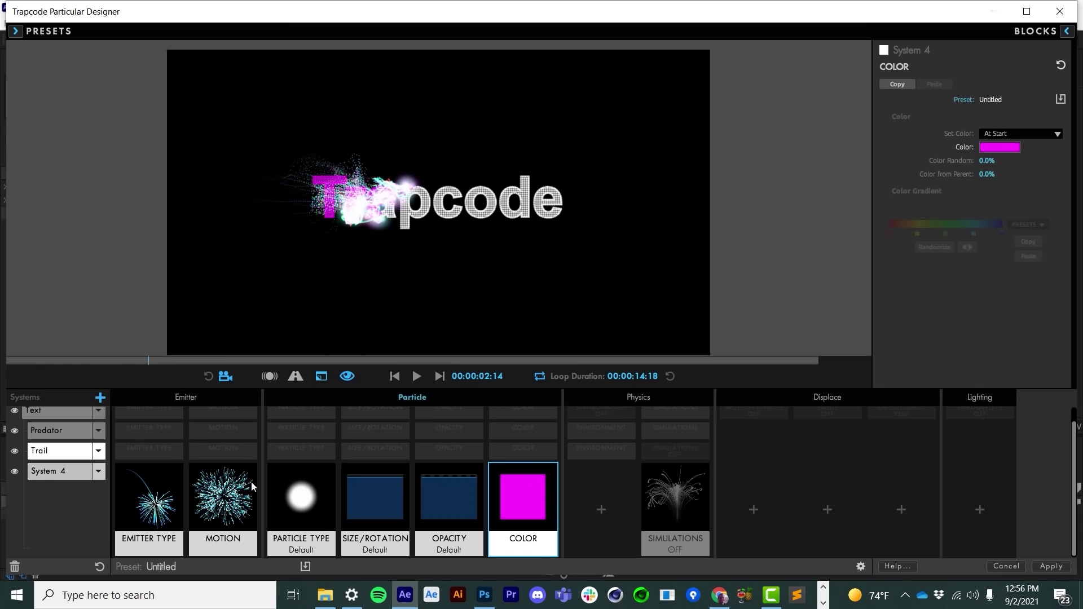
pyautogui.click(49, 421)
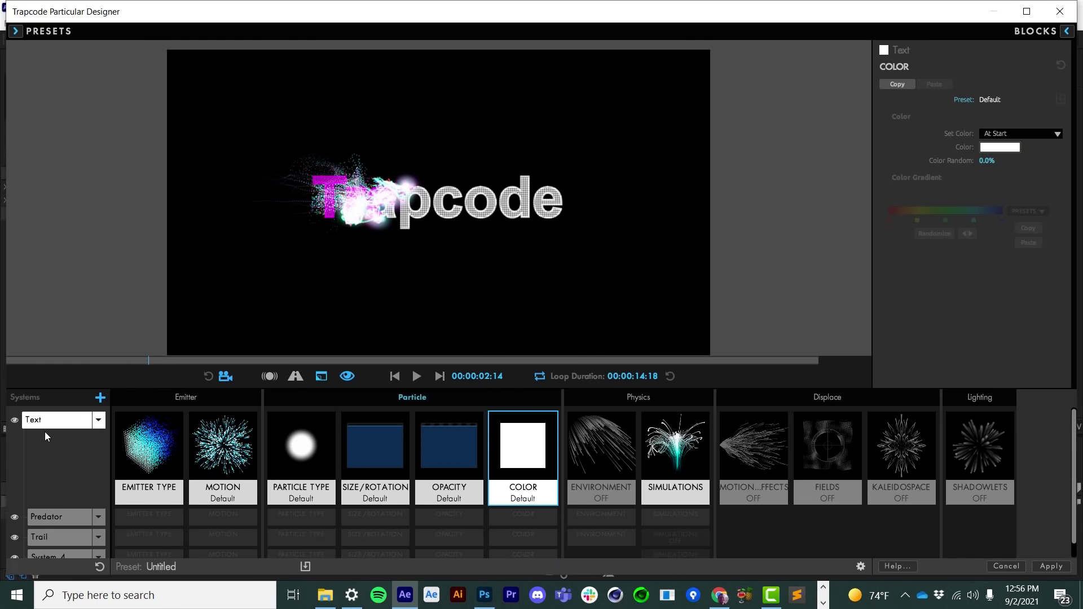
# - Toggle visibility and solo on the Text and Predator systems while previewing the animation
pyautogui.click(13, 421)
pyautogui.click(395, 376)
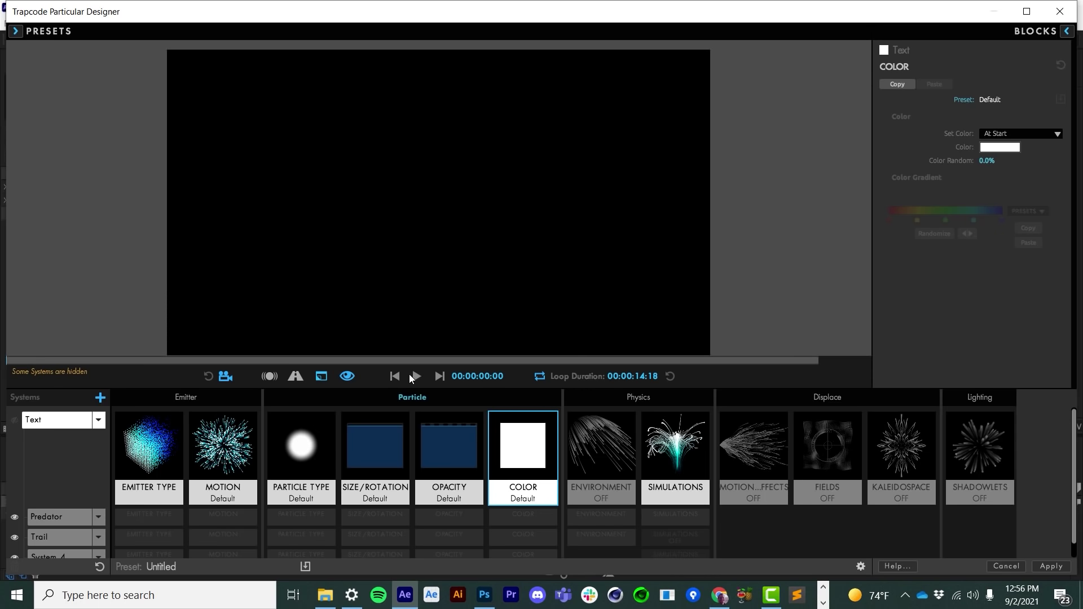
pyautogui.click(418, 376)
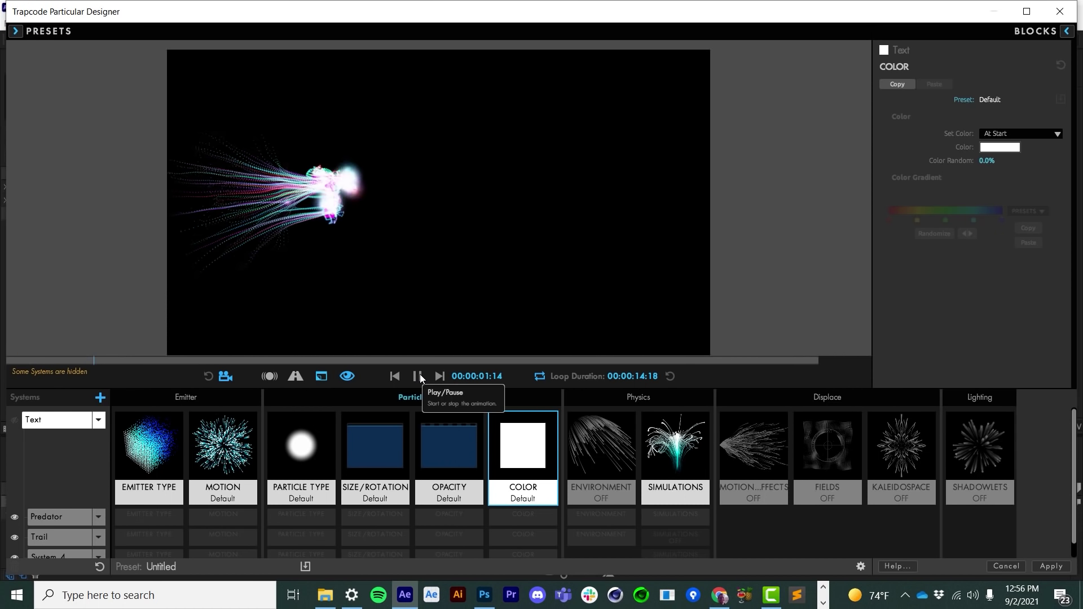
pyautogui.click(420, 375)
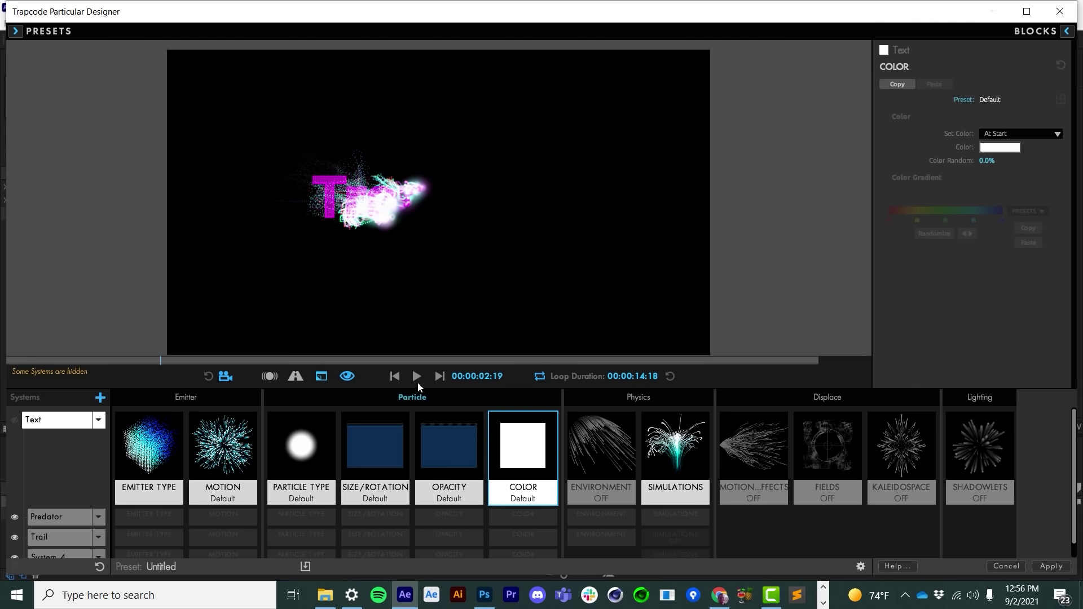
pyautogui.click(16, 421)
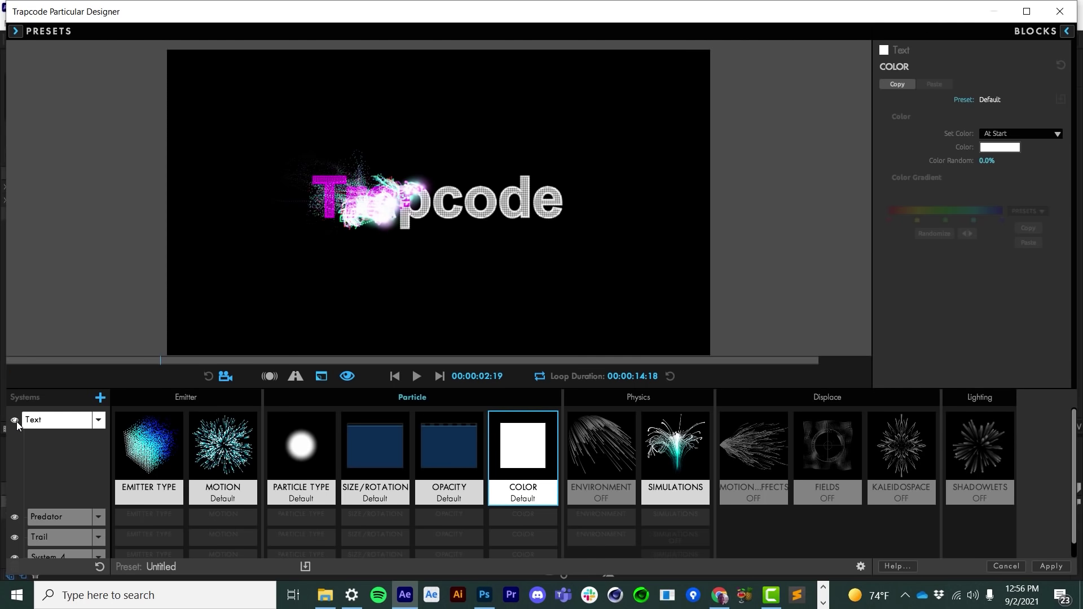
pyautogui.keyDown('alt'); pyautogui.click(17, 423); pyautogui.keyUp('alt')
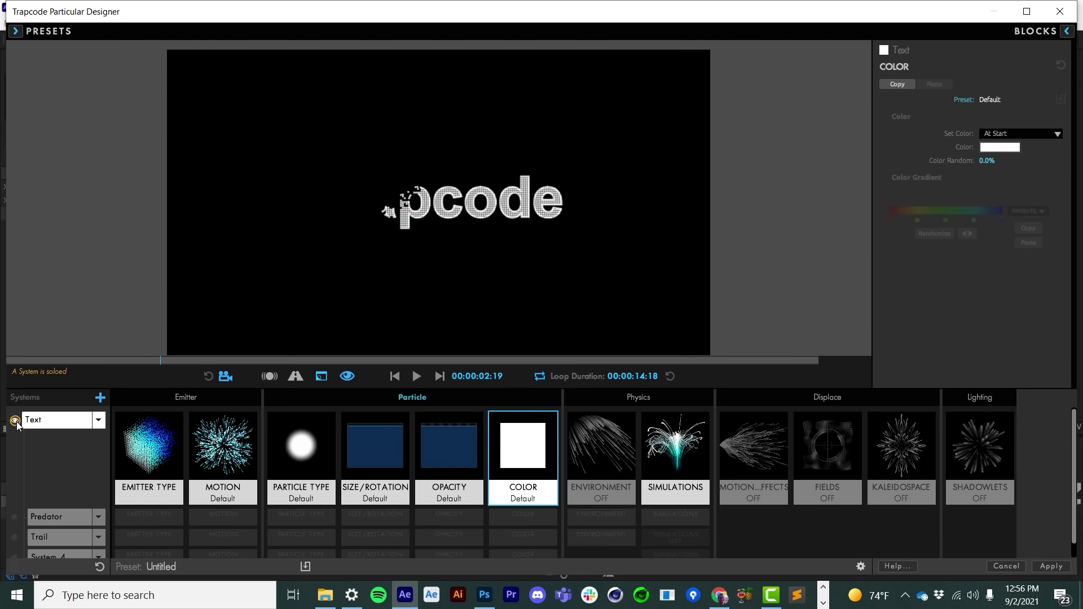
pyautogui.keyDown('alt'); pyautogui.click(15, 422); pyautogui.keyUp('alt')
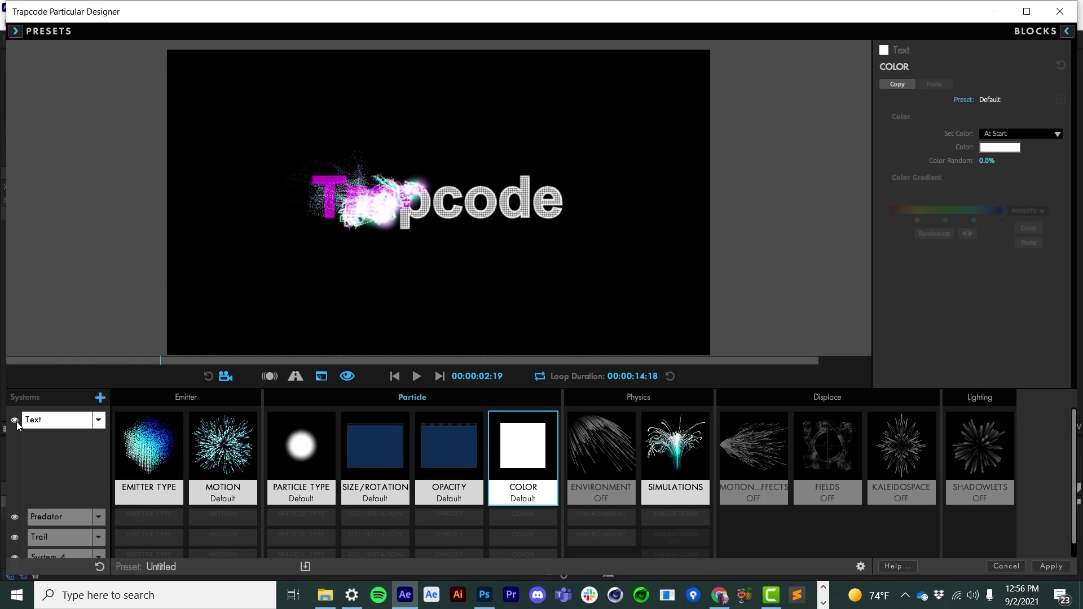
pyautogui.keyDown('alt'); pyautogui.click(15, 521); pyautogui.keyUp('alt')
pyautogui.keyDown('alt'); pyautogui.click(15, 521); pyautogui.keyUp('alt')
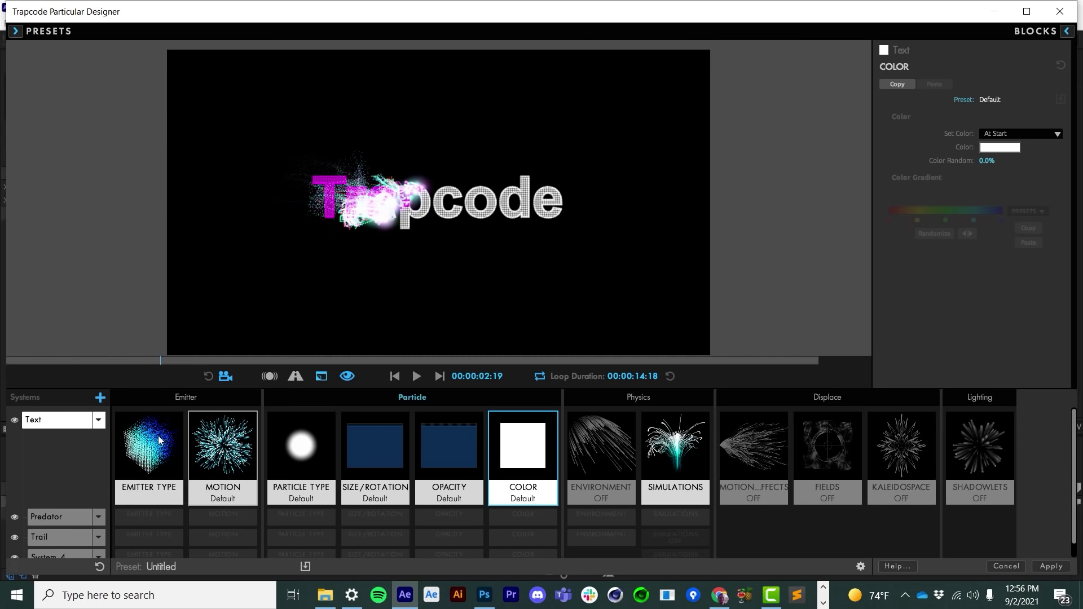
# - Set the Text system's particle Opacity to 0
pyautogui.click(433, 454)
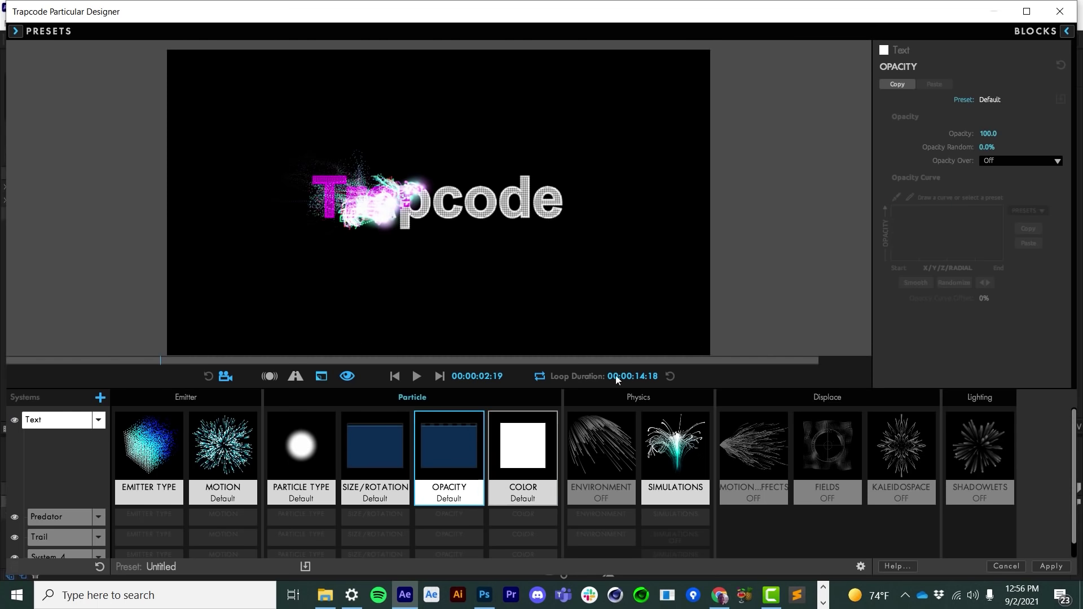
pyautogui.click(991, 137)
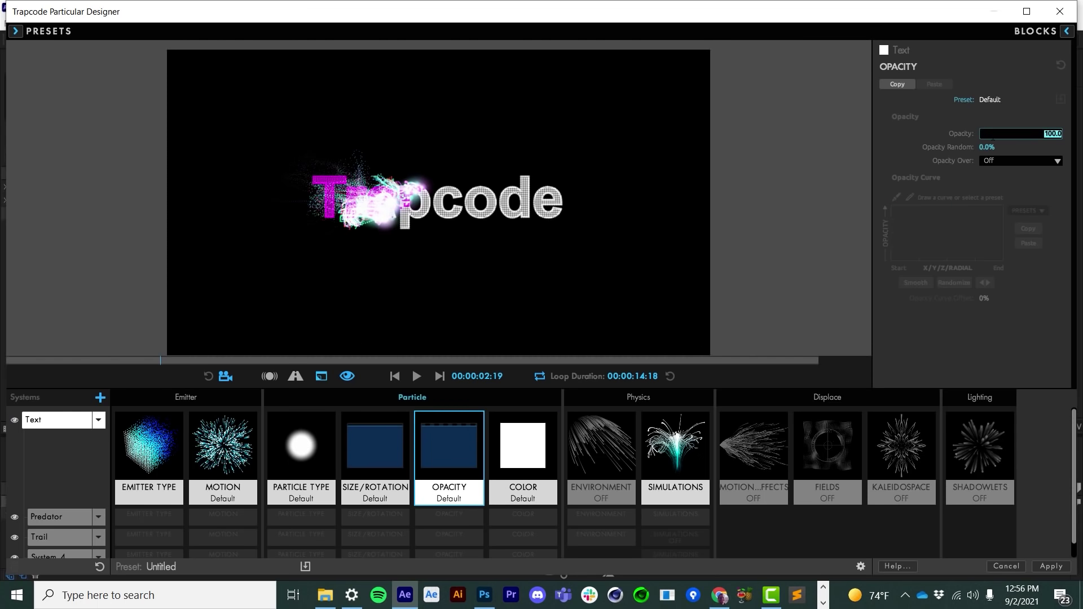
pyautogui.write('0')
pyautogui.press('Return')
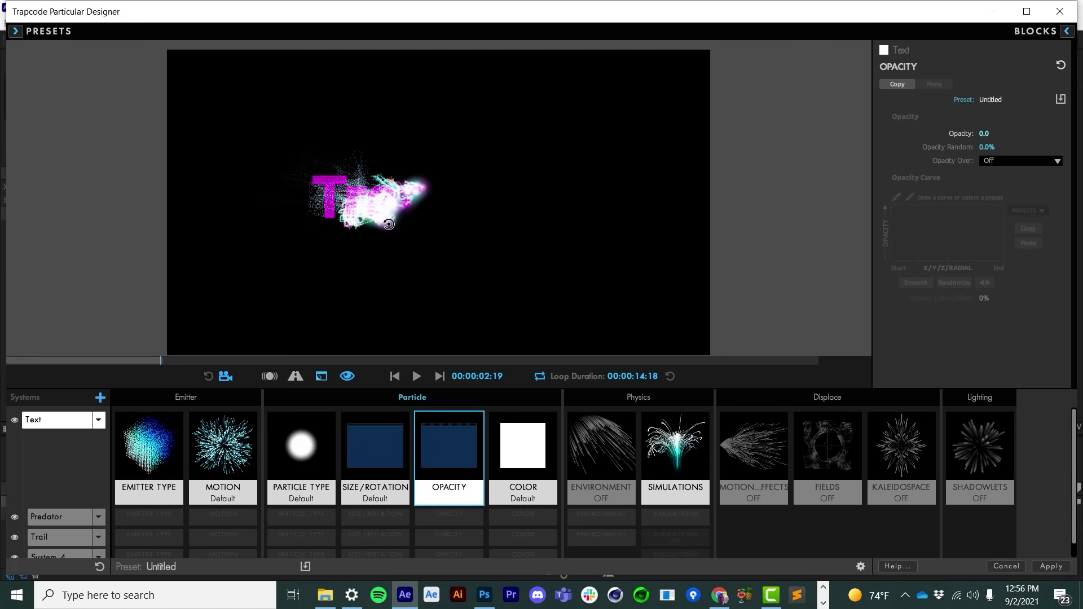
# - Raise Lum to the top in System 4's Color picker to make its particles white
pyautogui.click(523, 555)
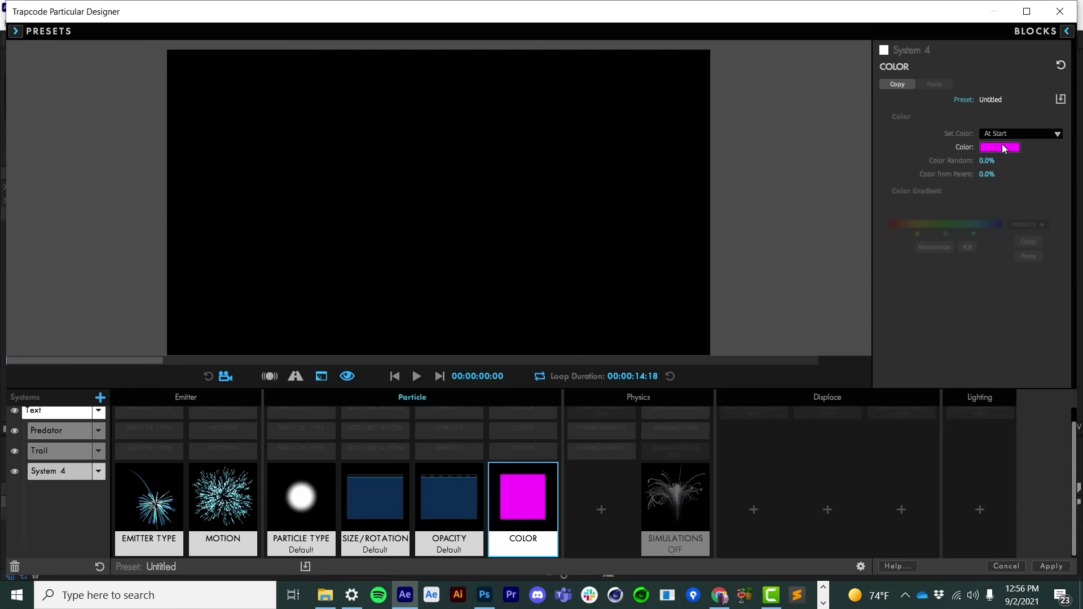
pyautogui.click(1000, 147)
pyautogui.moveTo(700, 210); pyautogui.dragTo(696, 203)
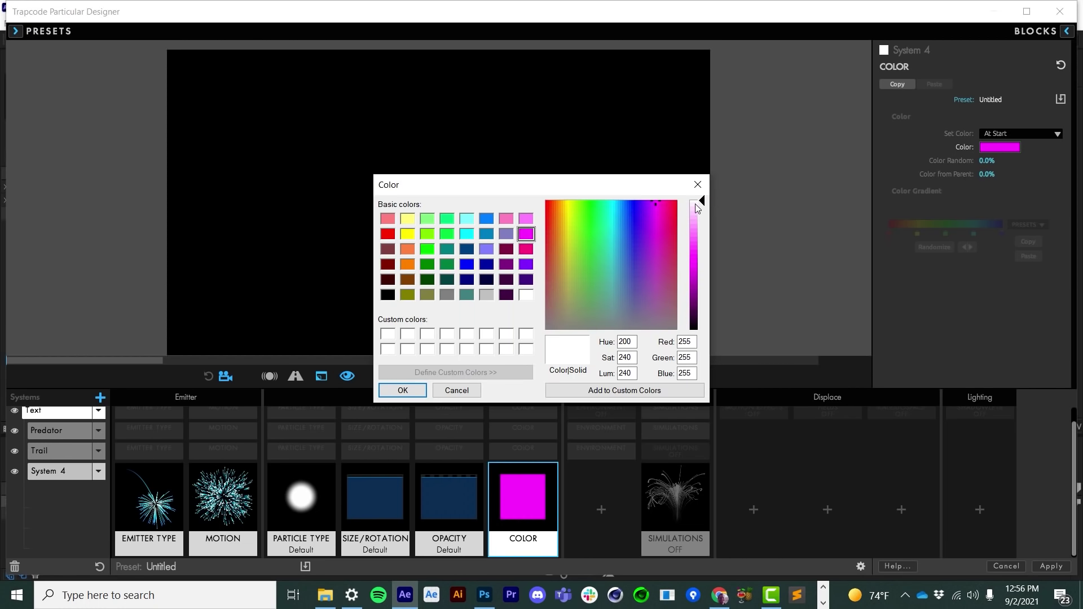
pyautogui.click(402, 390)
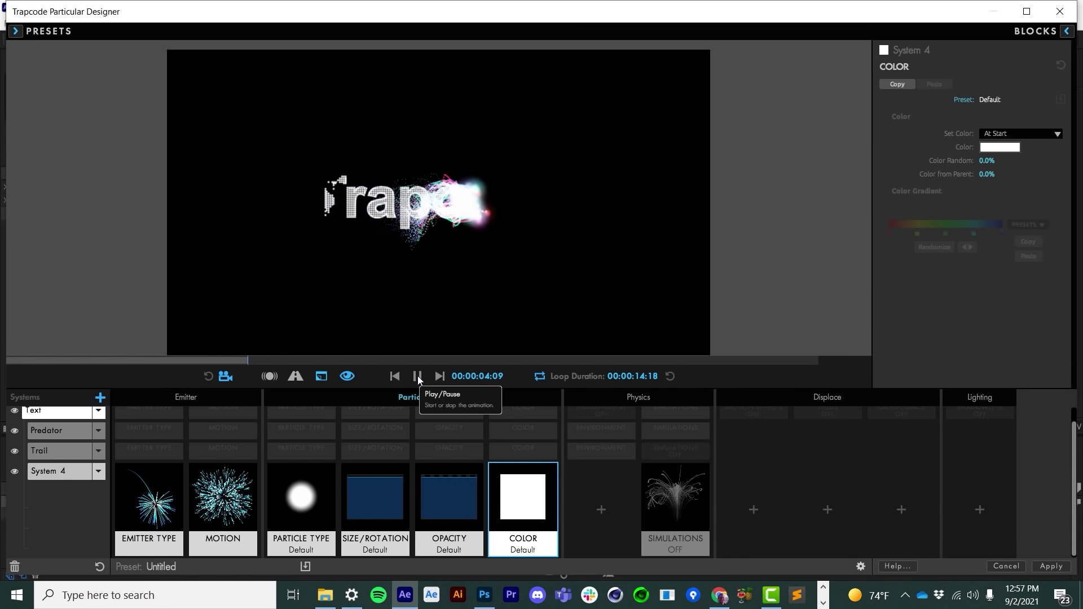
pyautogui.click(417, 376)
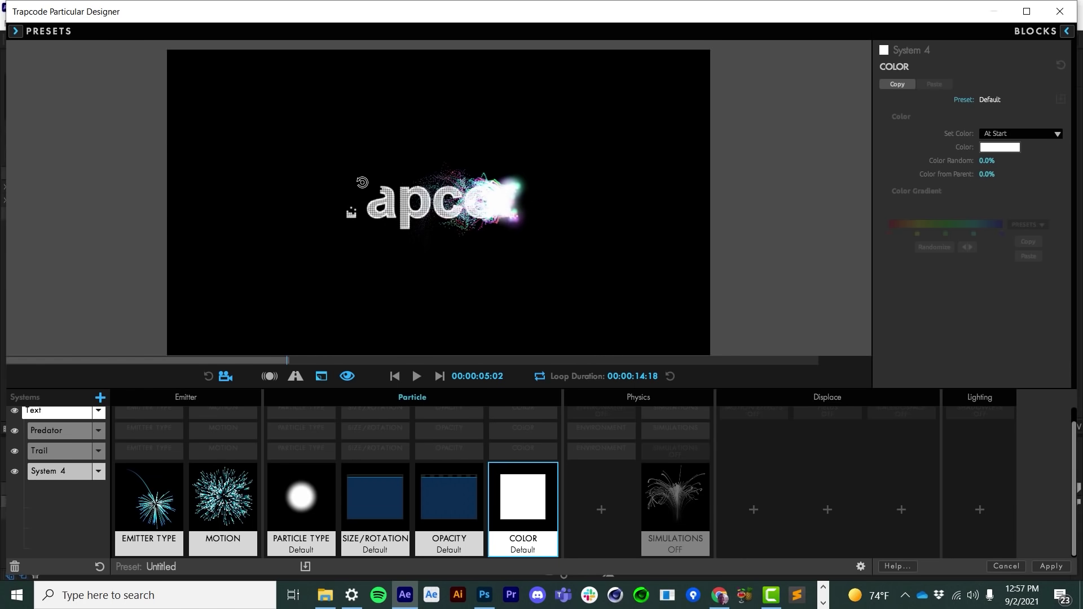
# - Set System 4's particle Life to 12 seconds and play the preview
pyautogui.click(310, 505)
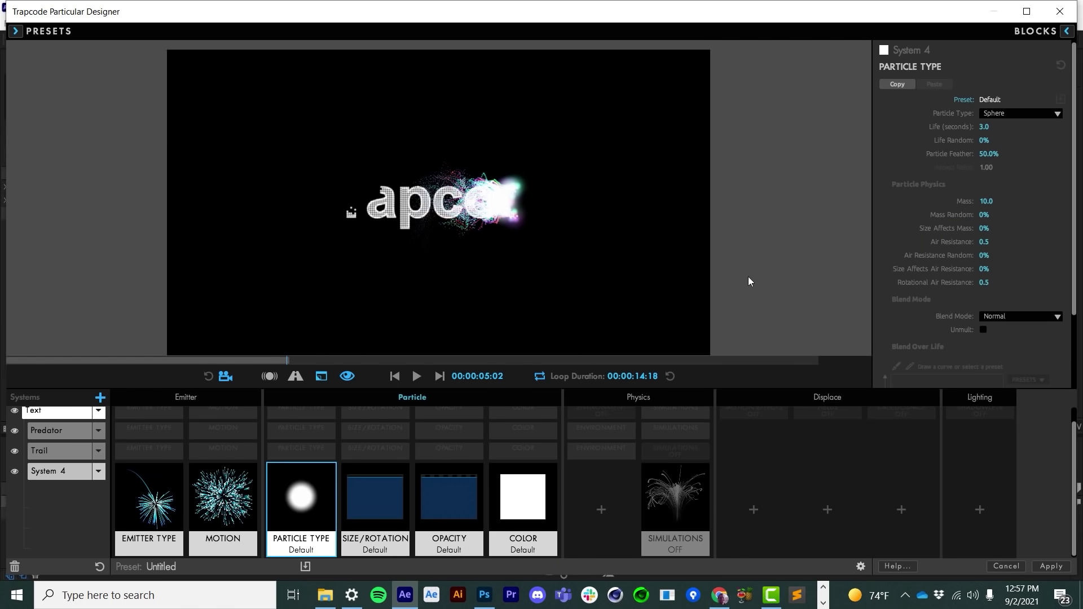
pyautogui.click(983, 126)
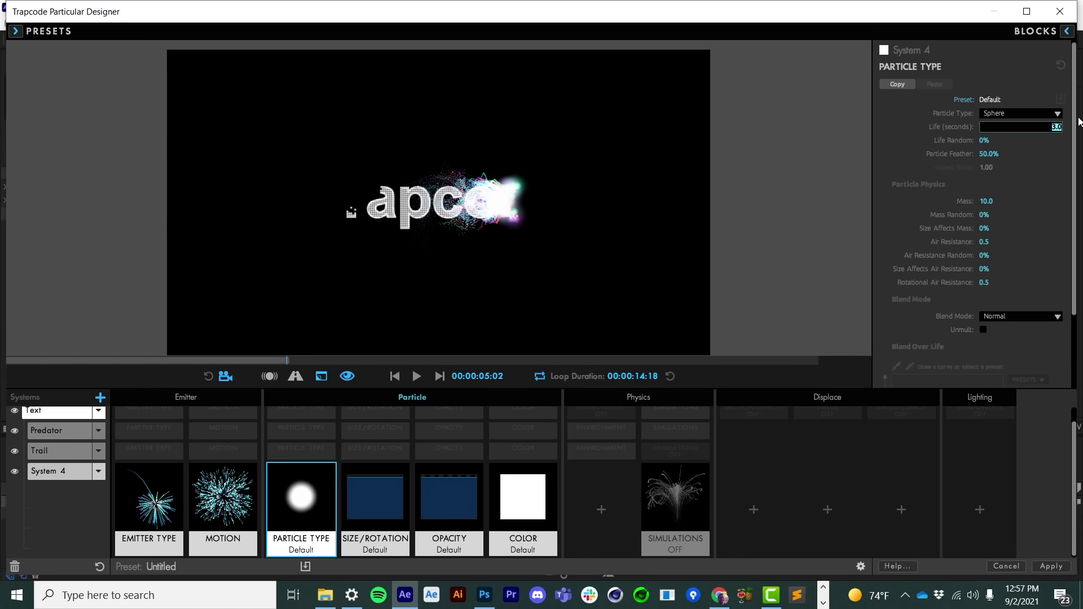
pyautogui.press('Return')
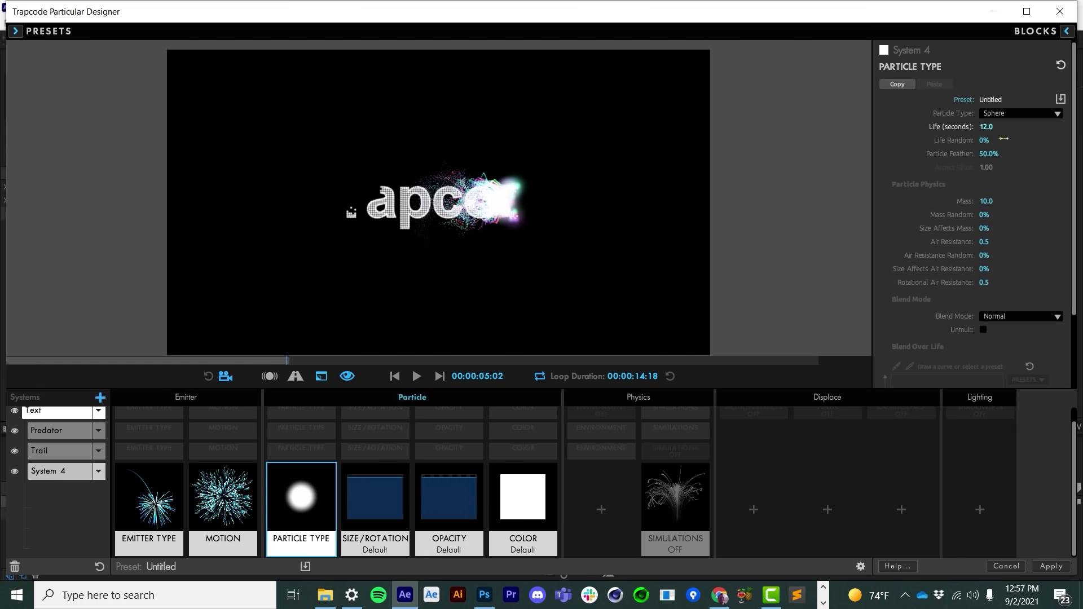
pyautogui.click(389, 377)
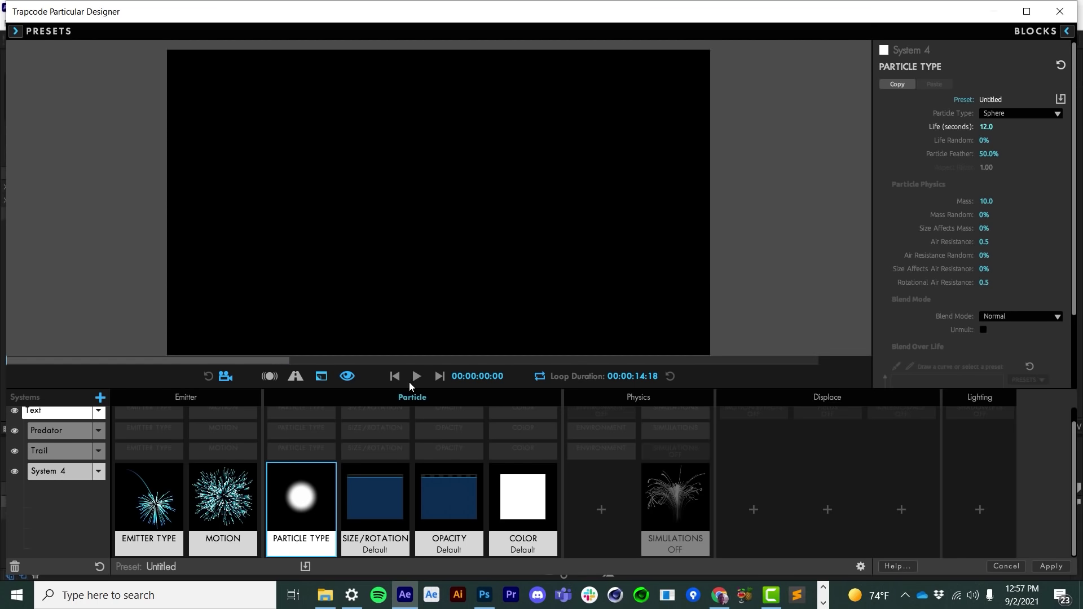
pyautogui.click(416, 378)
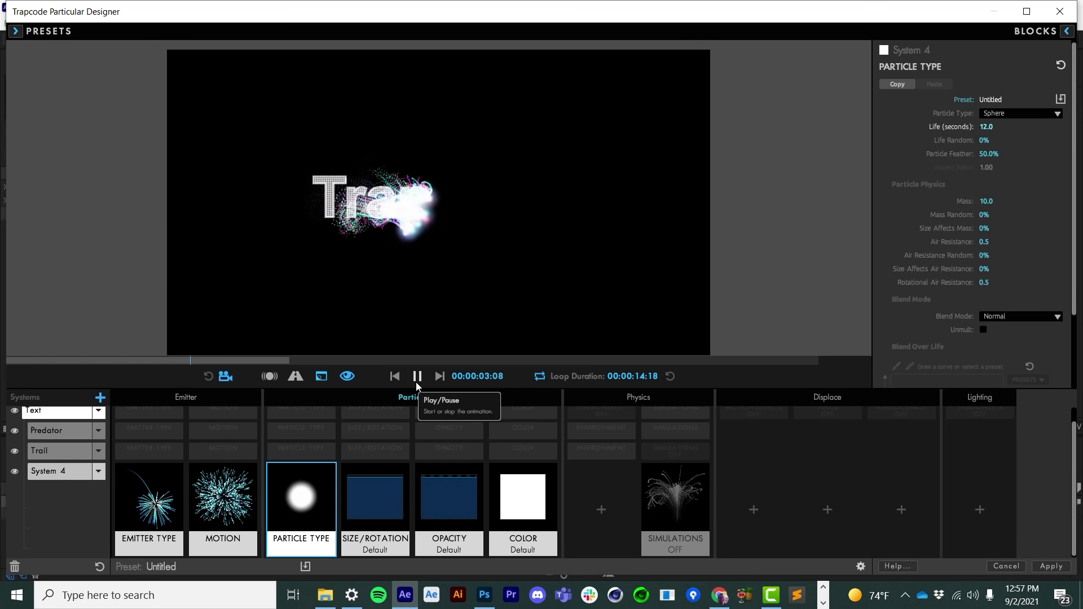
pyautogui.click(415, 377)
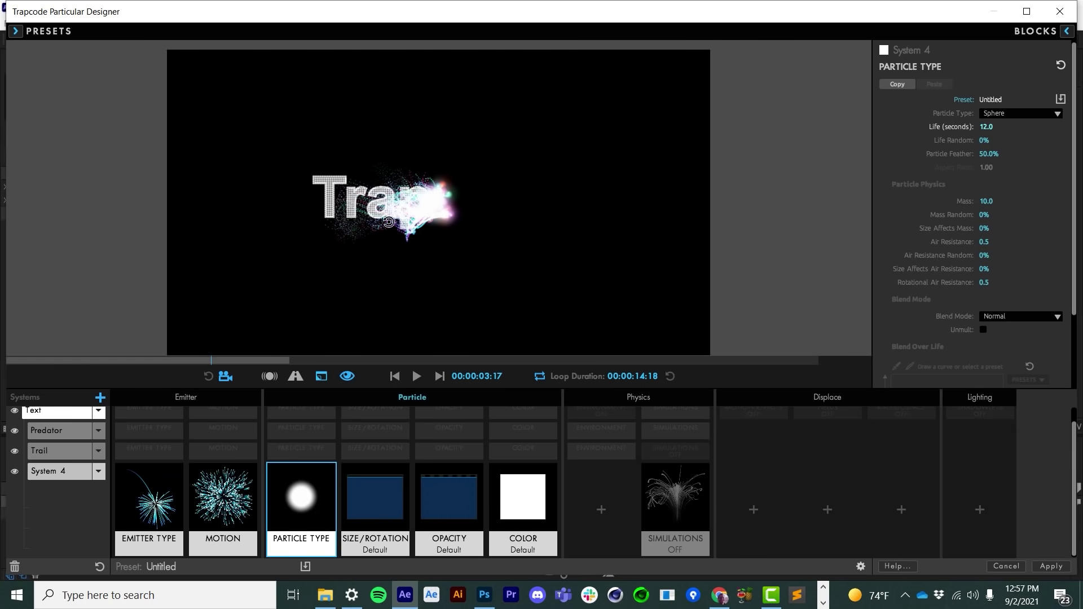
# - Replay the preview from the start several times to check the longer-lived particles
pyautogui.click(394, 377)
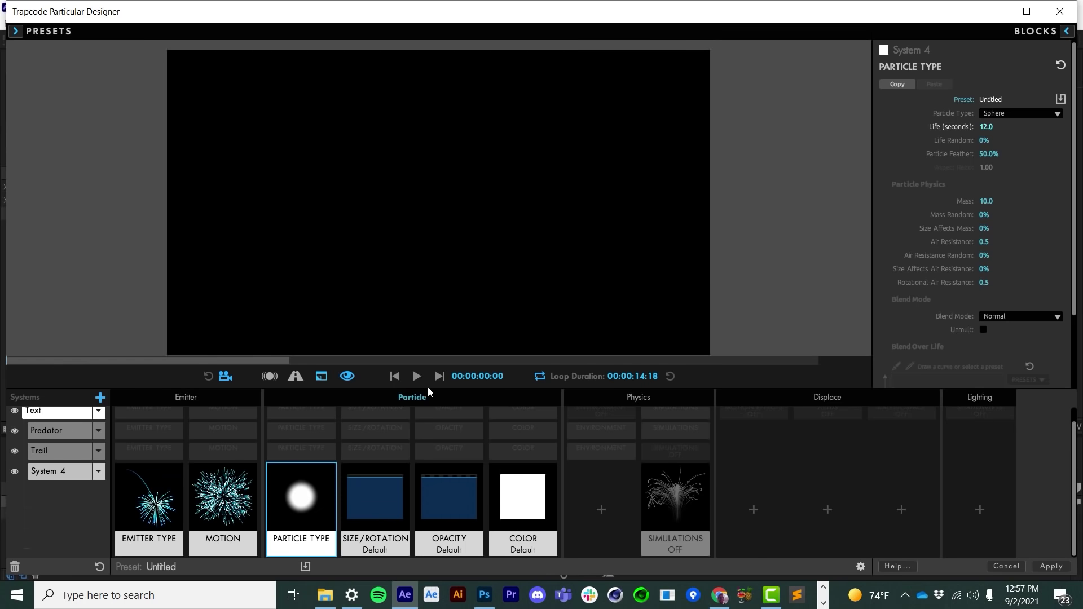
pyautogui.click(418, 381)
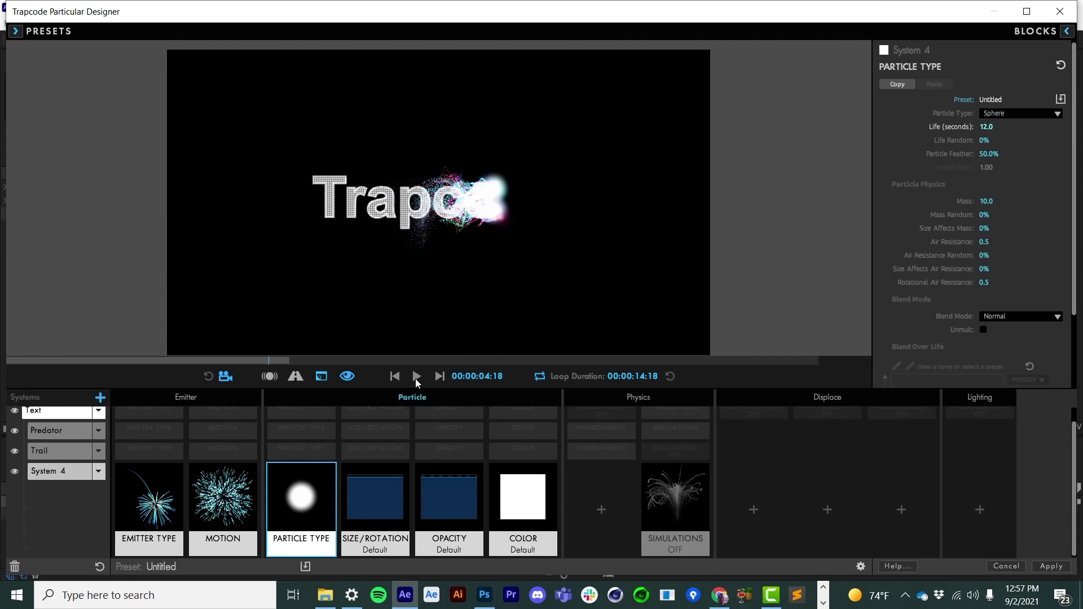
pyautogui.click(416, 378)
pyautogui.click(393, 373)
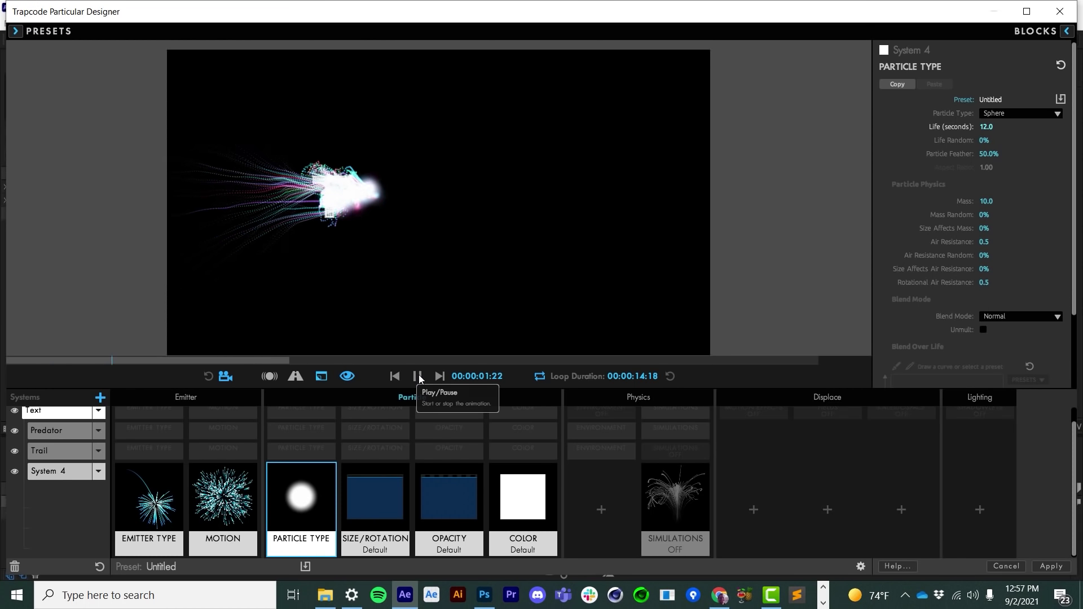
pyautogui.click(419, 377)
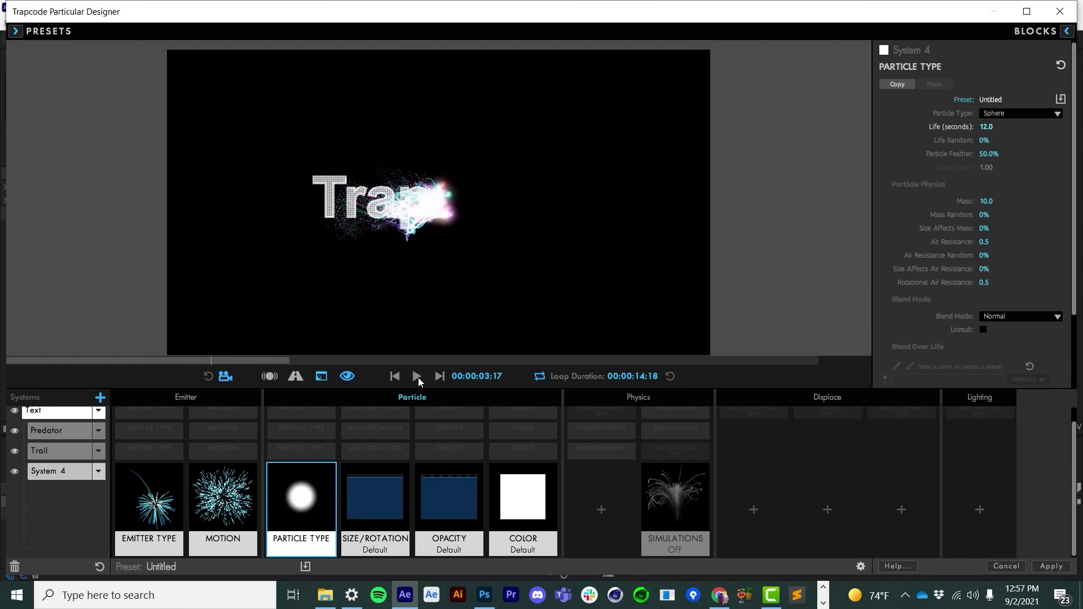
pyautogui.press('Home')
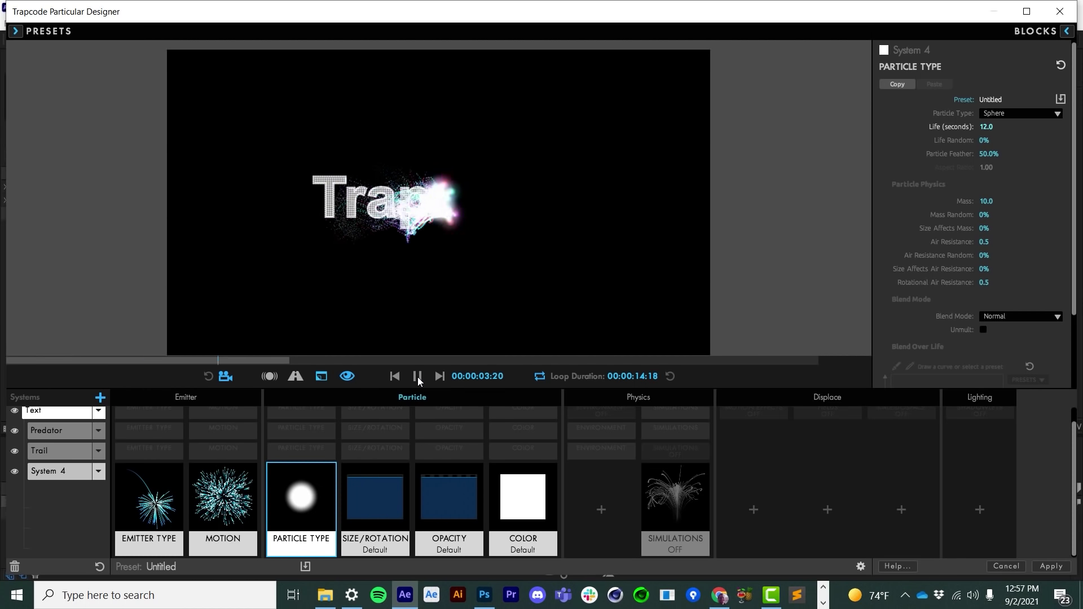
pyautogui.click(418, 377)
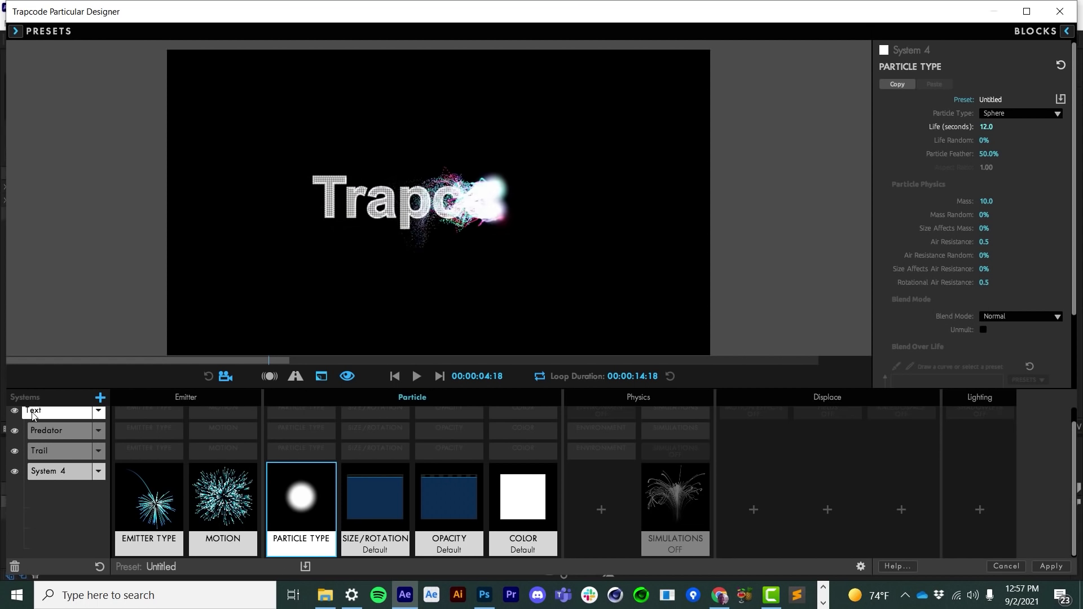
pyautogui.click(395, 376)
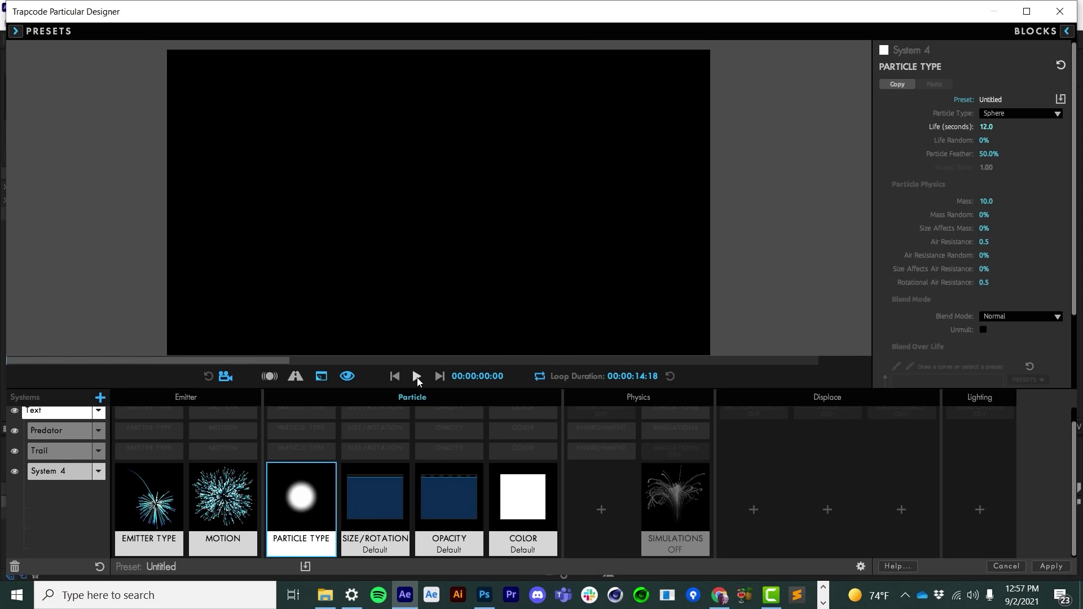
pyautogui.click(417, 376)
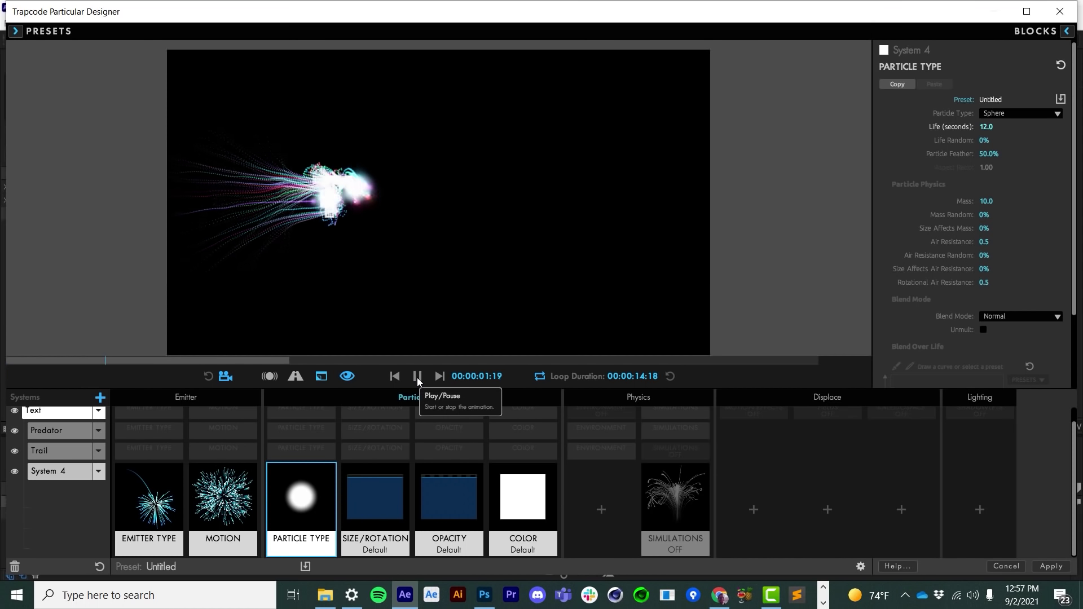
pyautogui.click(395, 376)
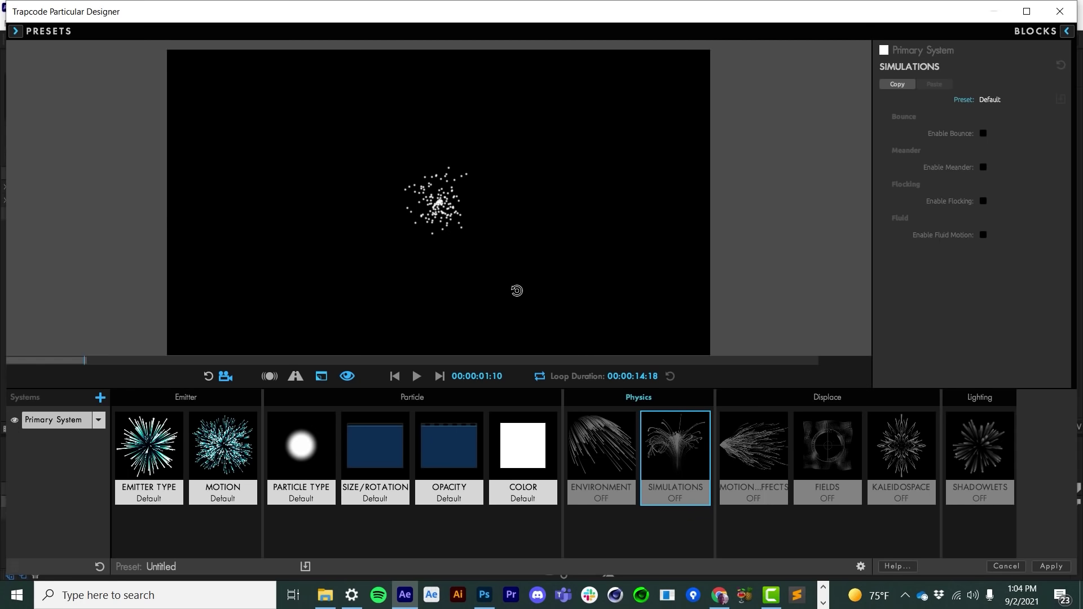
# - Apply the Rockem Sockem Boxes flocking preset and orbit the preview to view the boxes
pyautogui.click(15, 31)
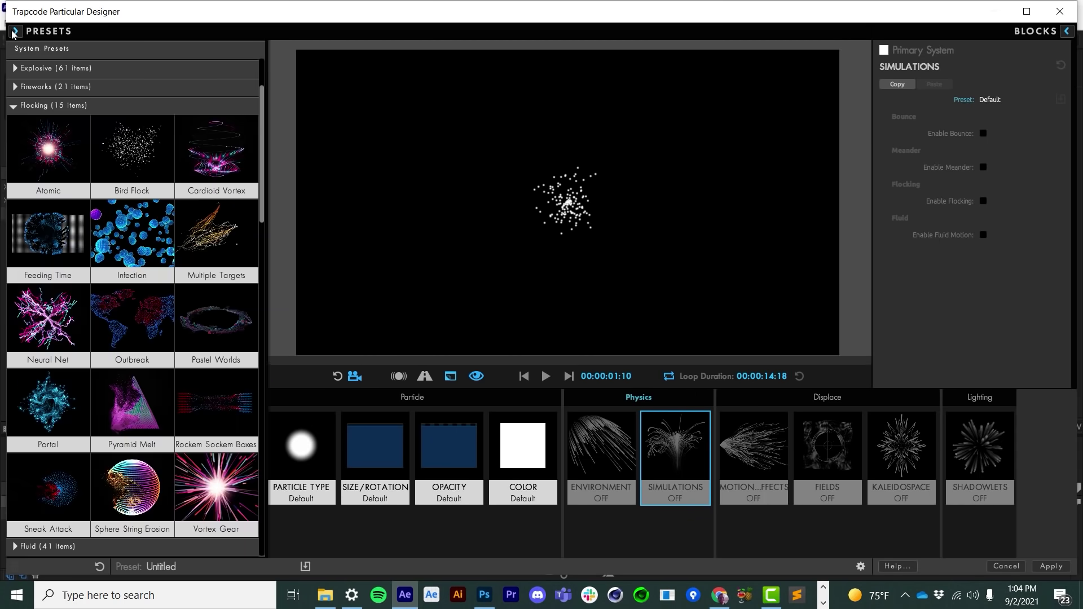
pyautogui.click(222, 413)
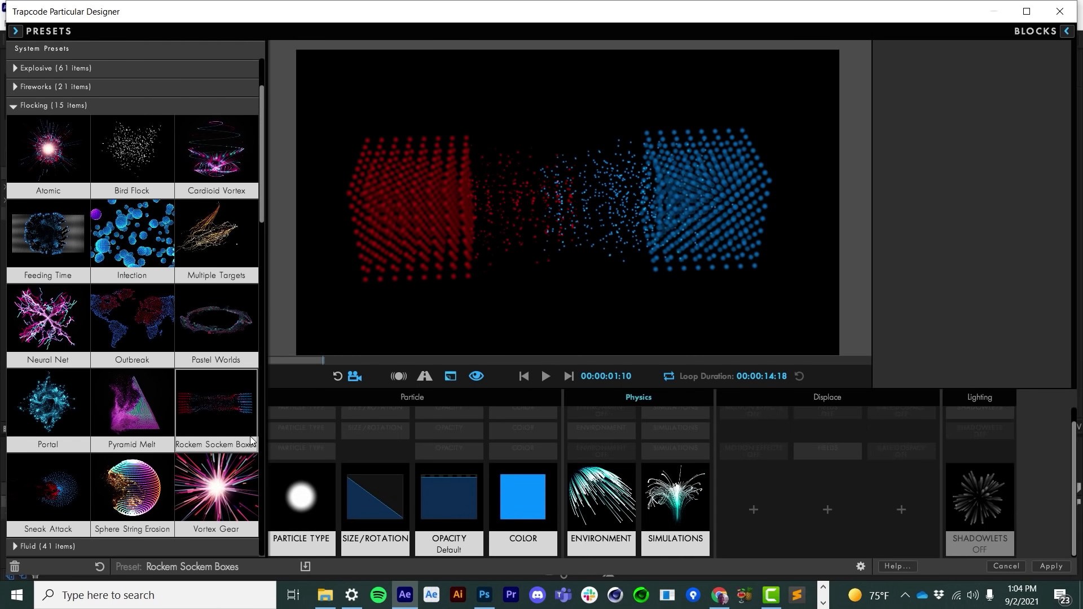
pyautogui.moveTo(471, 211); pyautogui.dragTo(429, 212)
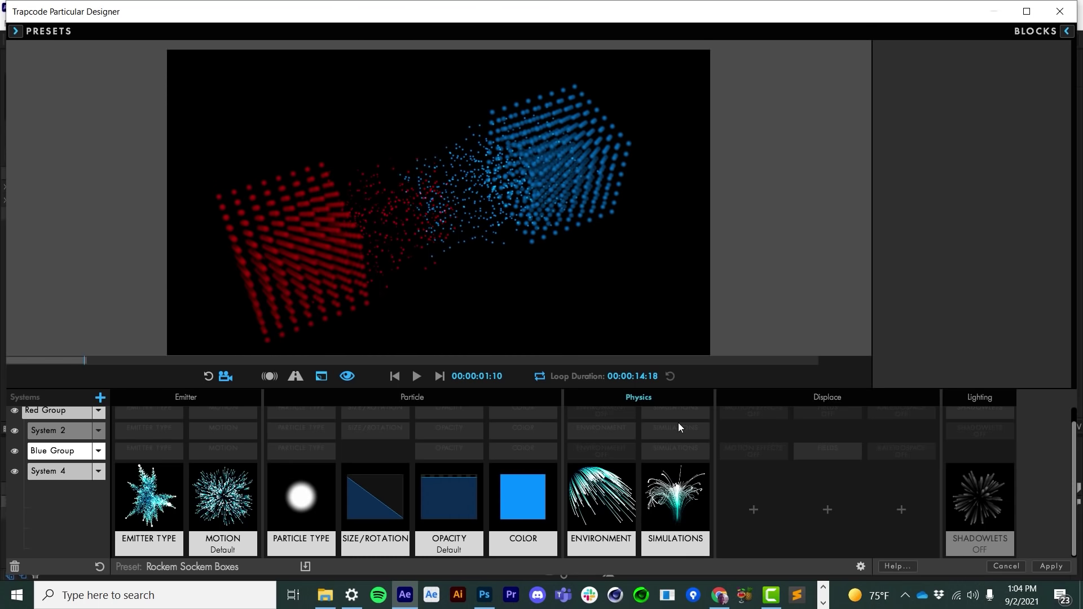
# - Solo Red Group with System 2 visible so only the red cube's particles preview
pyautogui.click(674, 404)
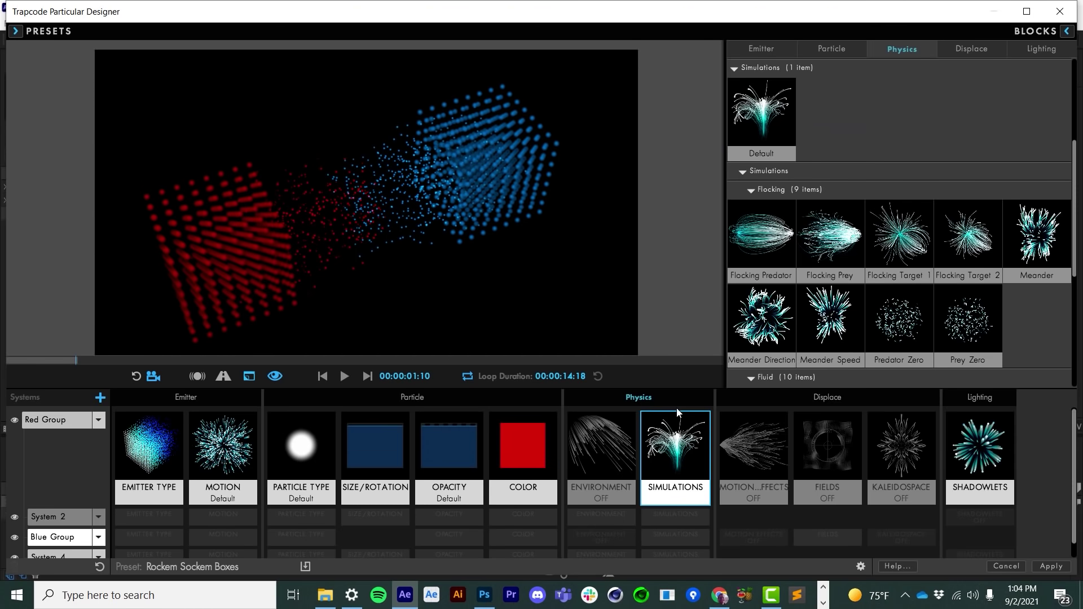
pyautogui.click(677, 415)
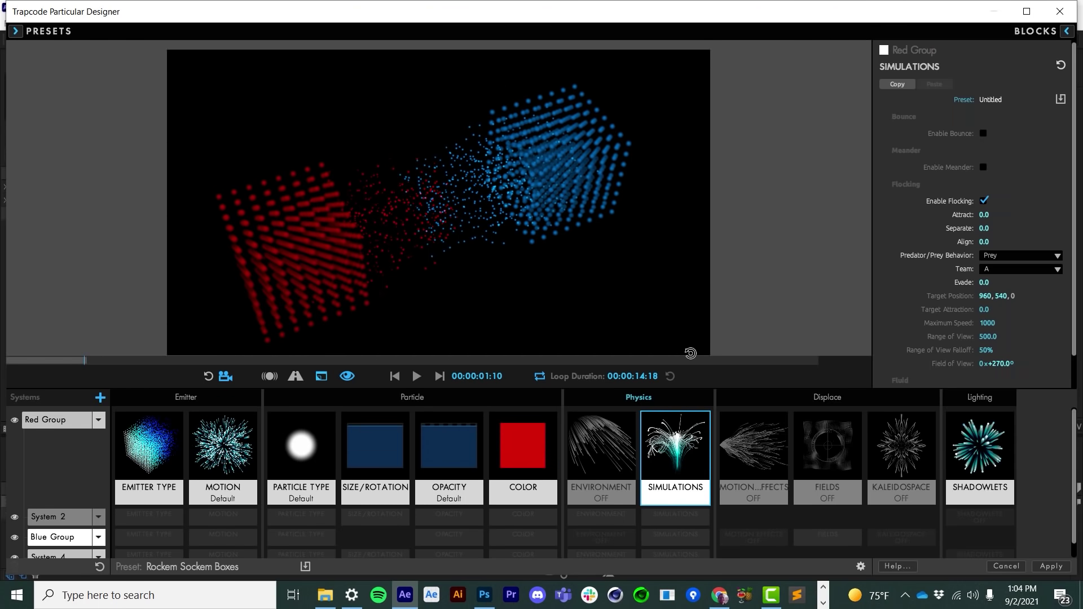
pyautogui.moveTo(491, 241); pyautogui.dragTo(478, 238)
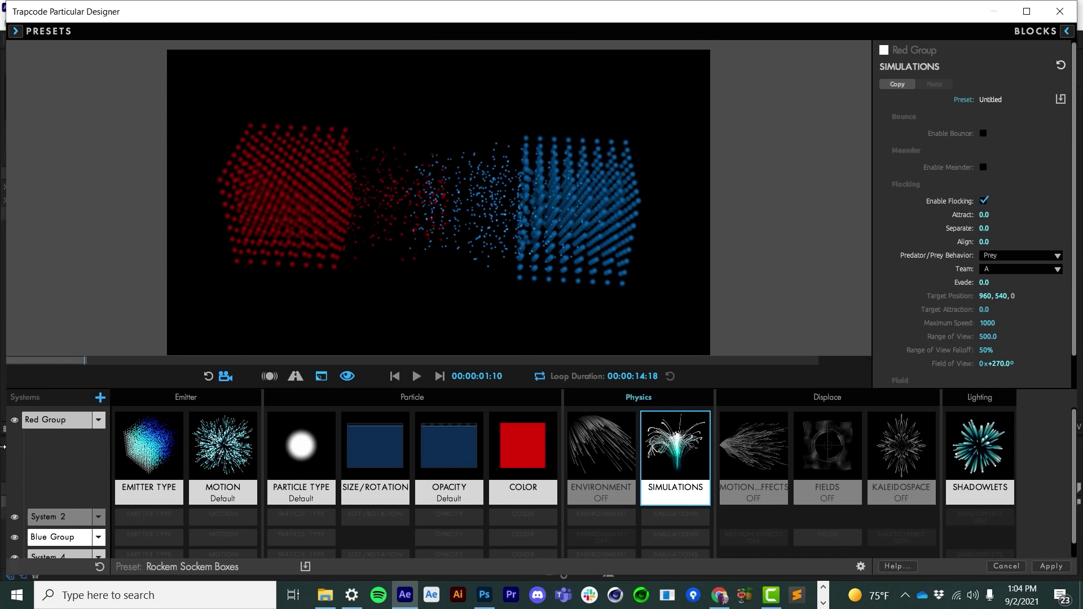
pyautogui.click(14, 421)
pyautogui.click(44, 522)
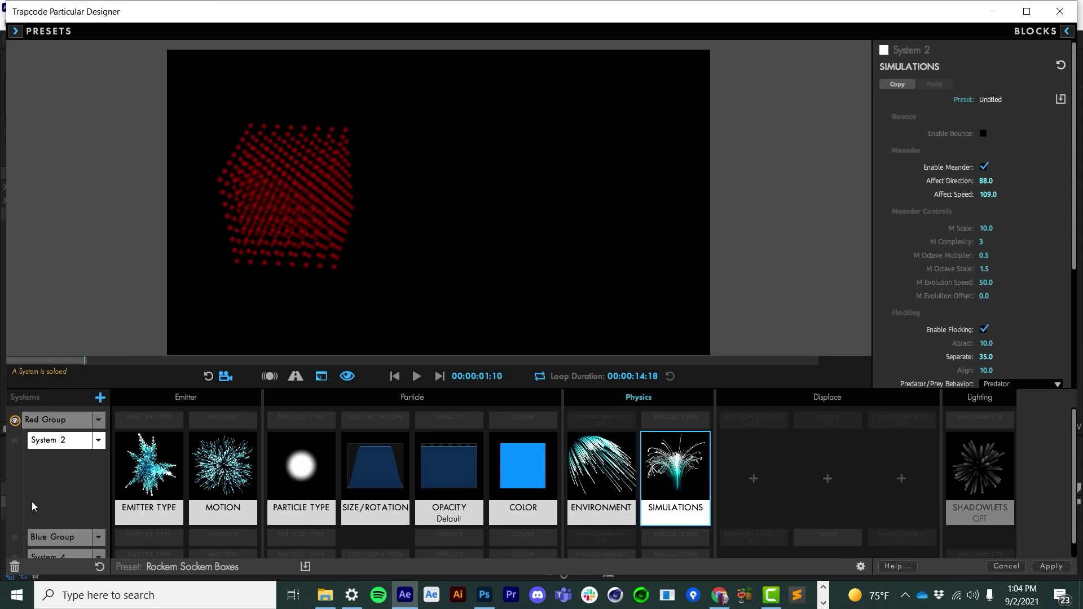
pyautogui.click(15, 442)
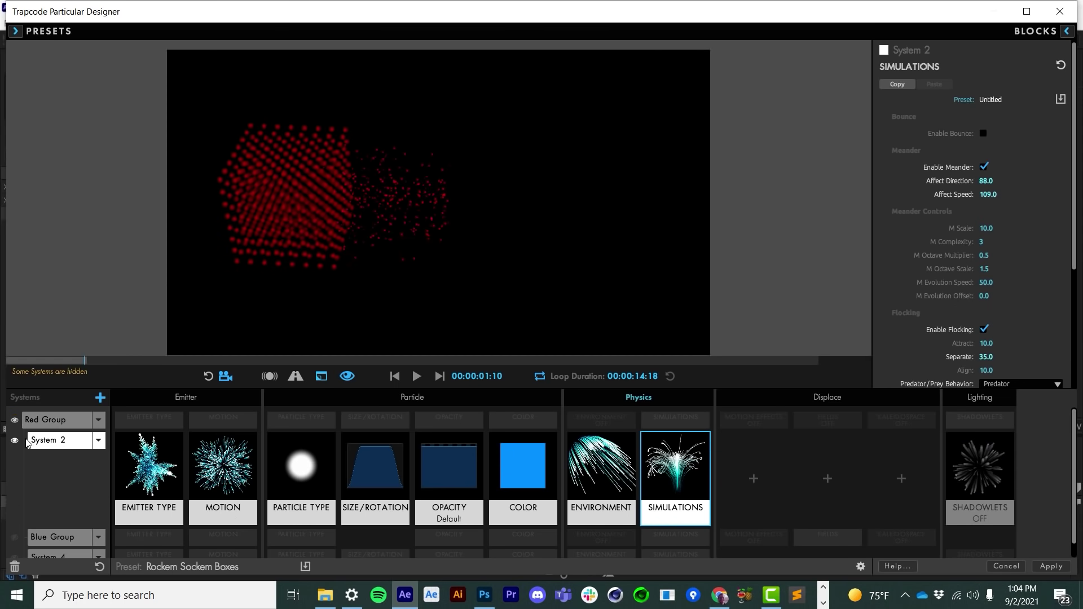
pyautogui.click(395, 377)
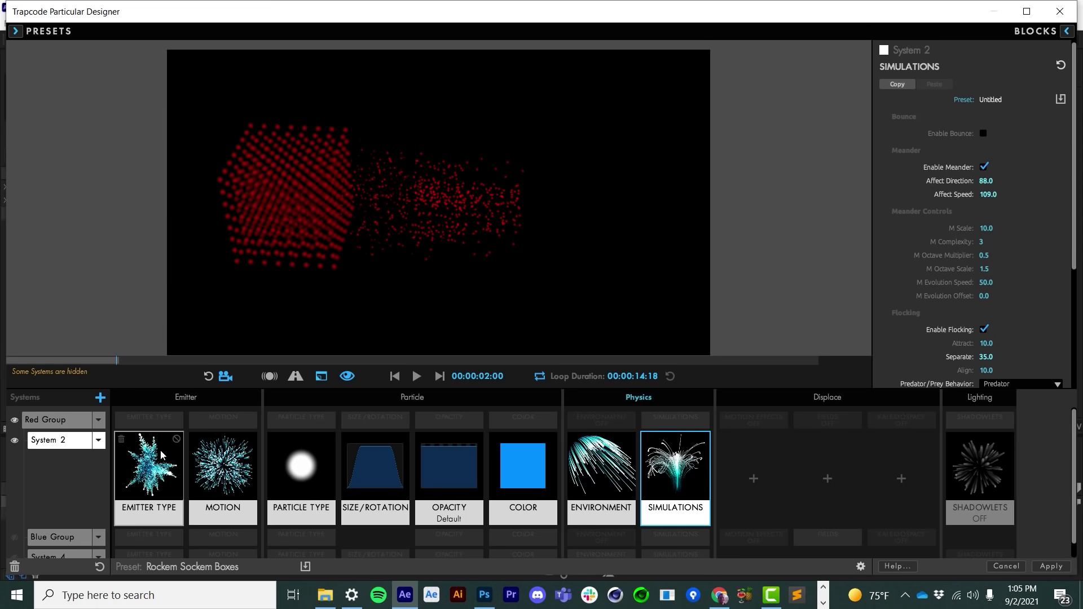
# - Compare the Simulations settings of Red Group and System 2
pyautogui.click(676, 424)
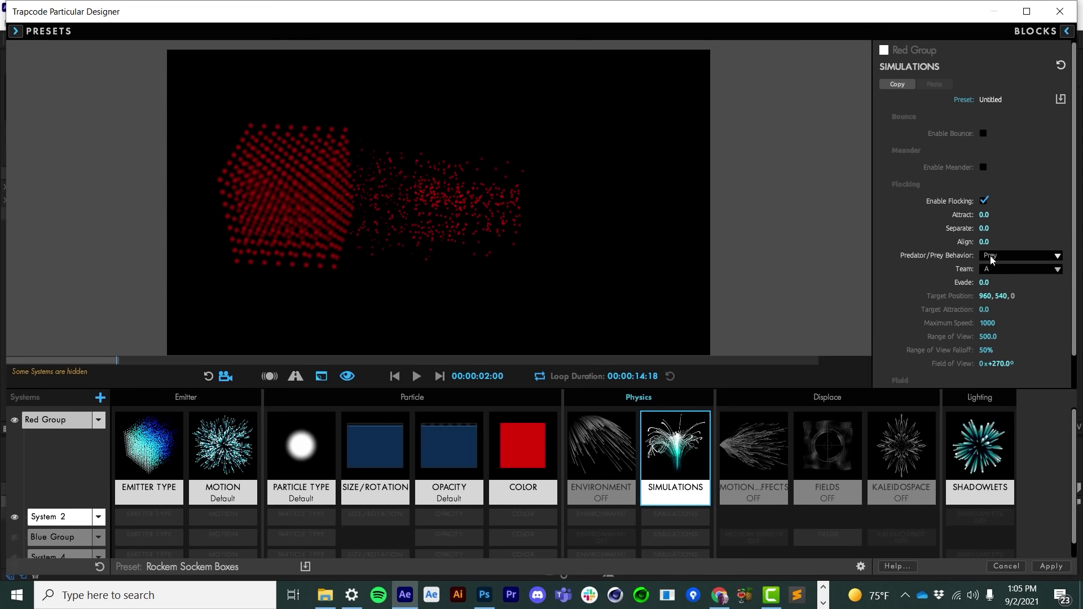
pyautogui.click(659, 519)
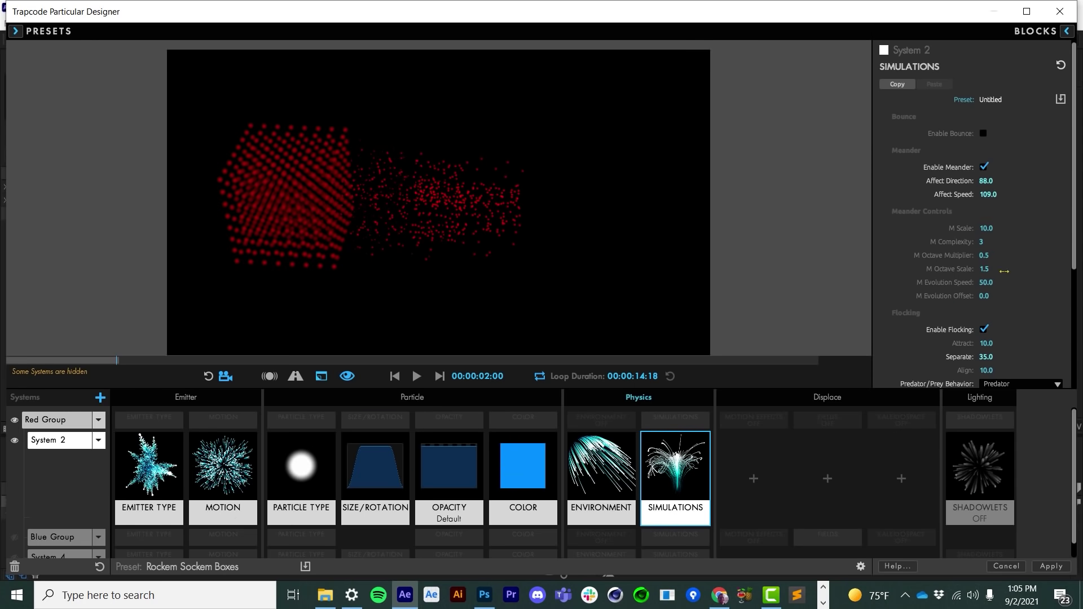
pyautogui.scroll(-2, 999, 305)
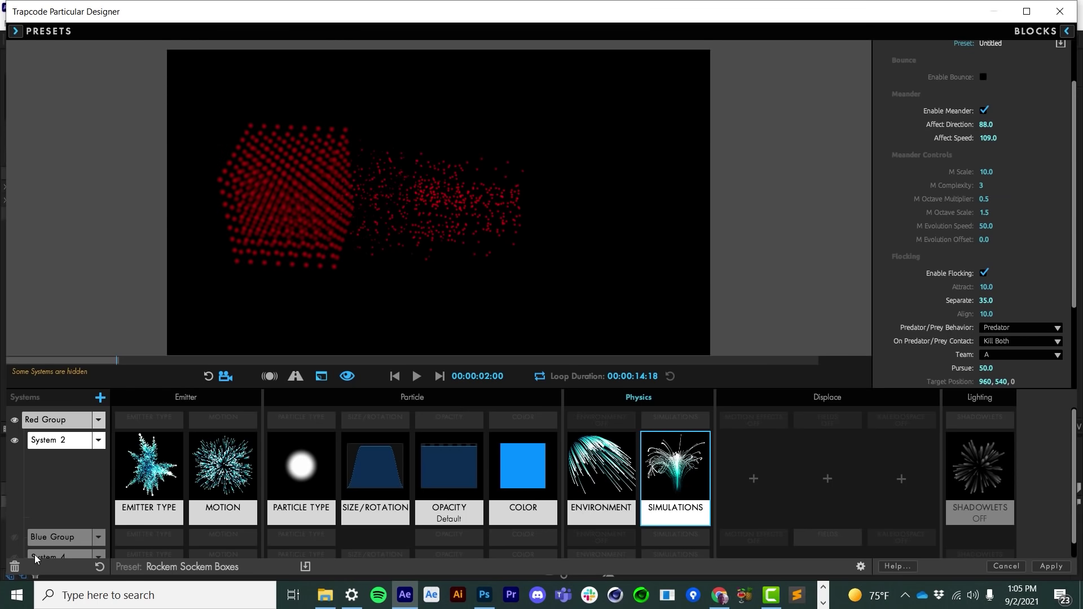
pyautogui.click(38, 536)
# - Solo Blue Group and System 4 so only the blue cube and its particles preview
pyautogui.click(15, 461)
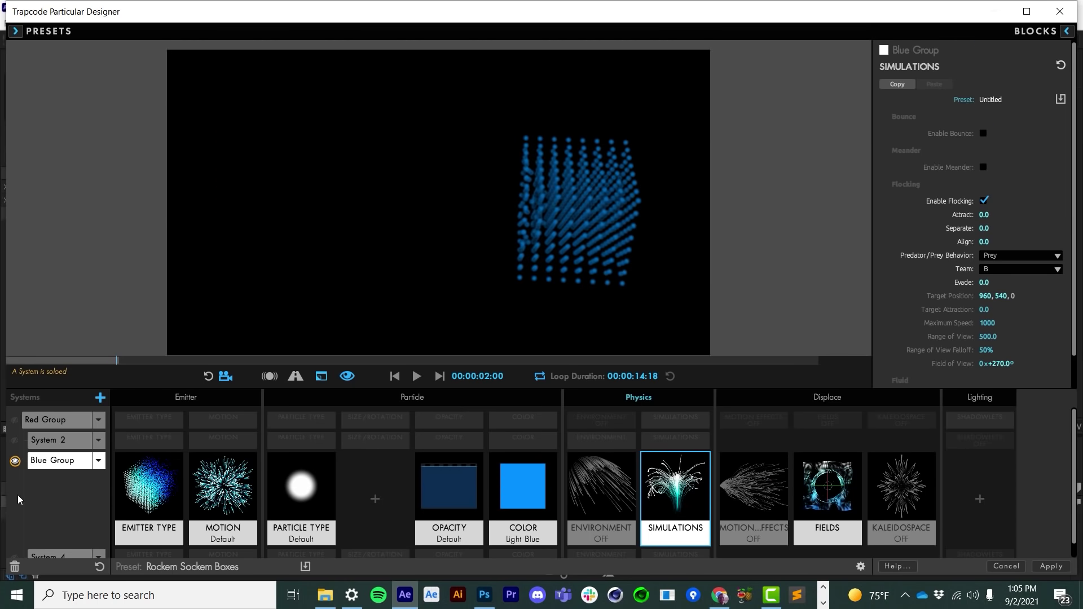
pyautogui.click(42, 556)
pyautogui.click(15, 471)
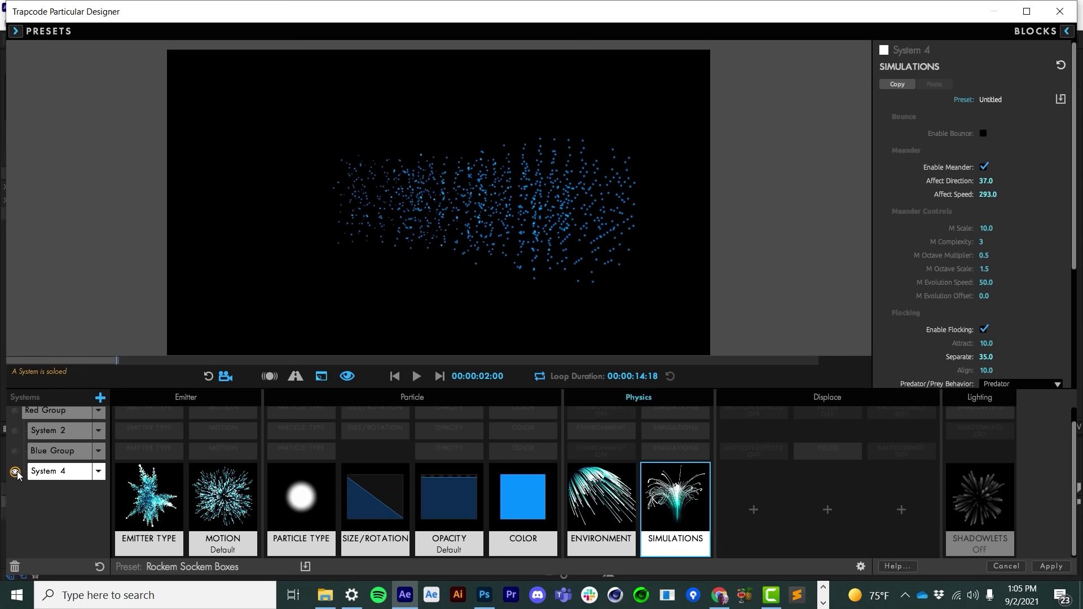
pyautogui.click(15, 450)
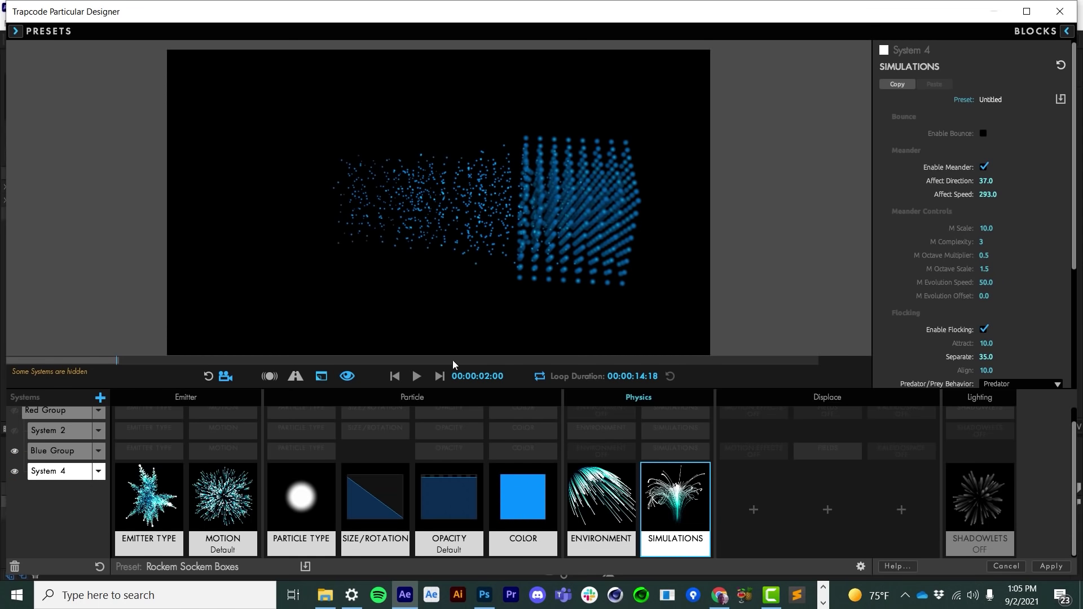
# - Review the Simulations settings of Blue Group and System 4 while orbiting the preview
pyautogui.click(681, 447)
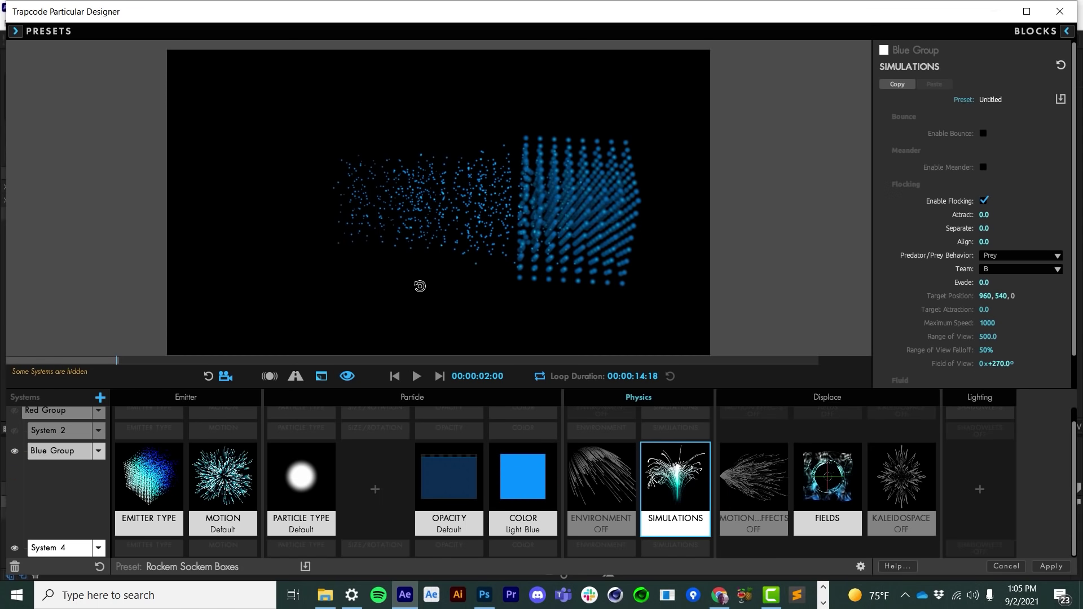
pyautogui.moveTo(465, 254); pyautogui.dragTo(638, 203)
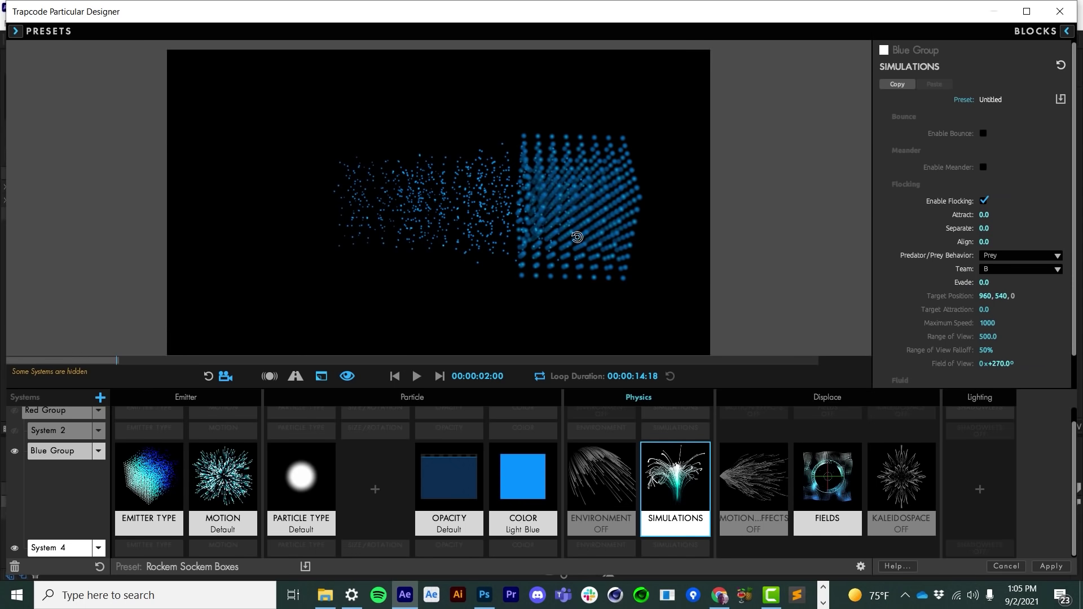
pyautogui.moveTo(752, 524)
pyautogui.click(675, 550)
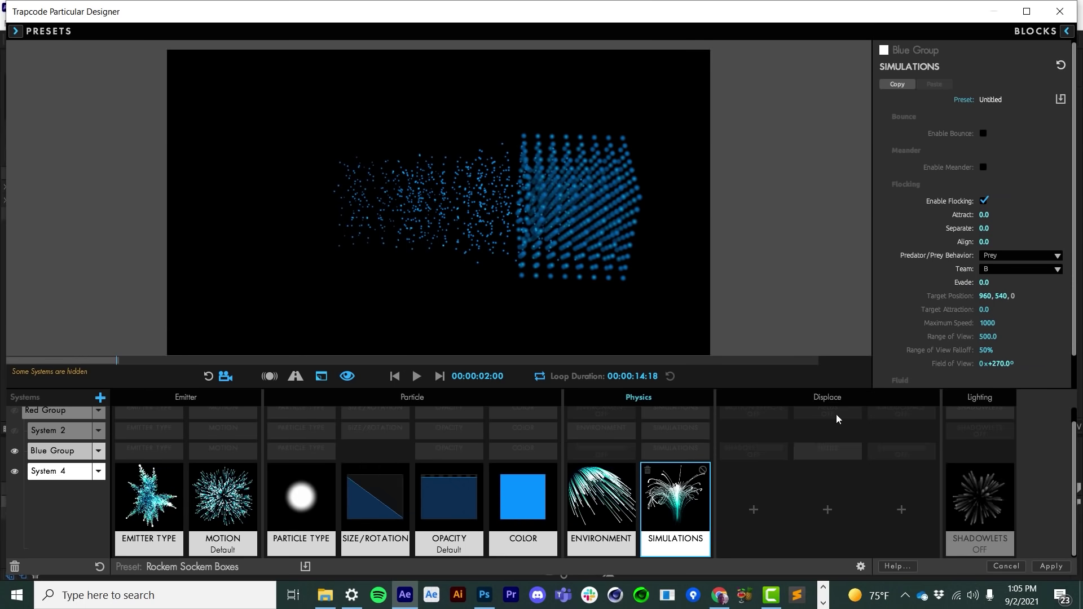
pyautogui.scroll(-2, 993, 322)
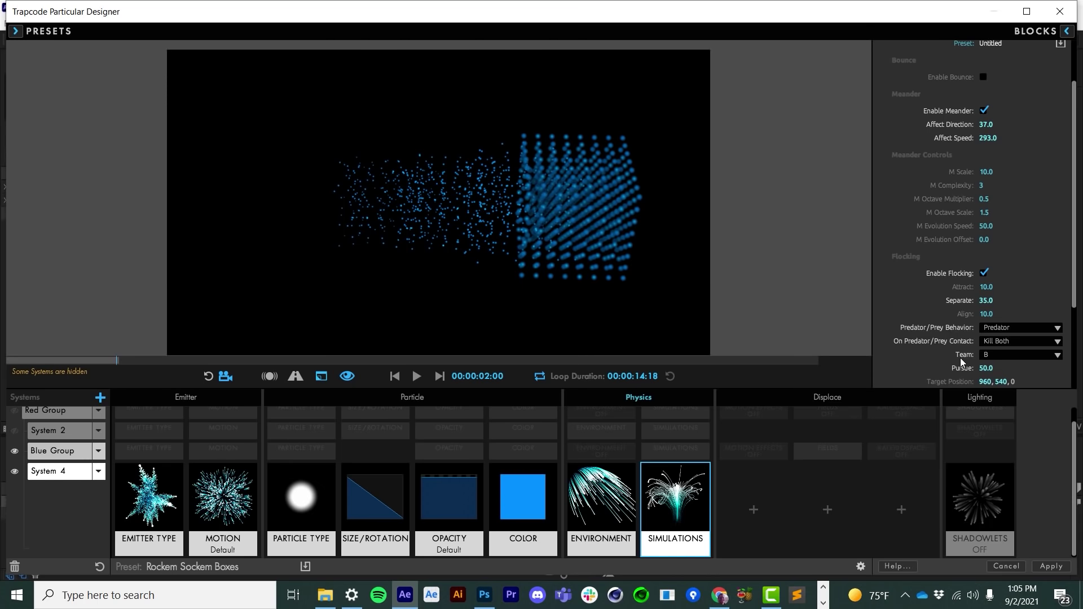
pyautogui.click(653, 417)
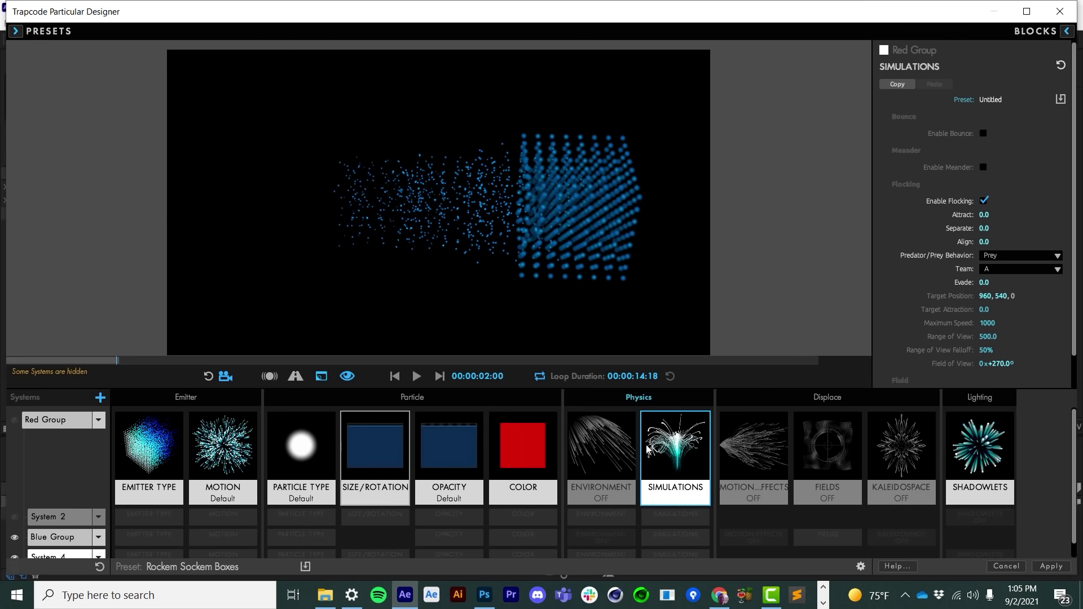
# - Turn Red Group back on, check System 2's Simulations, and solo then unsolo the red systems
pyautogui.click(12, 421)
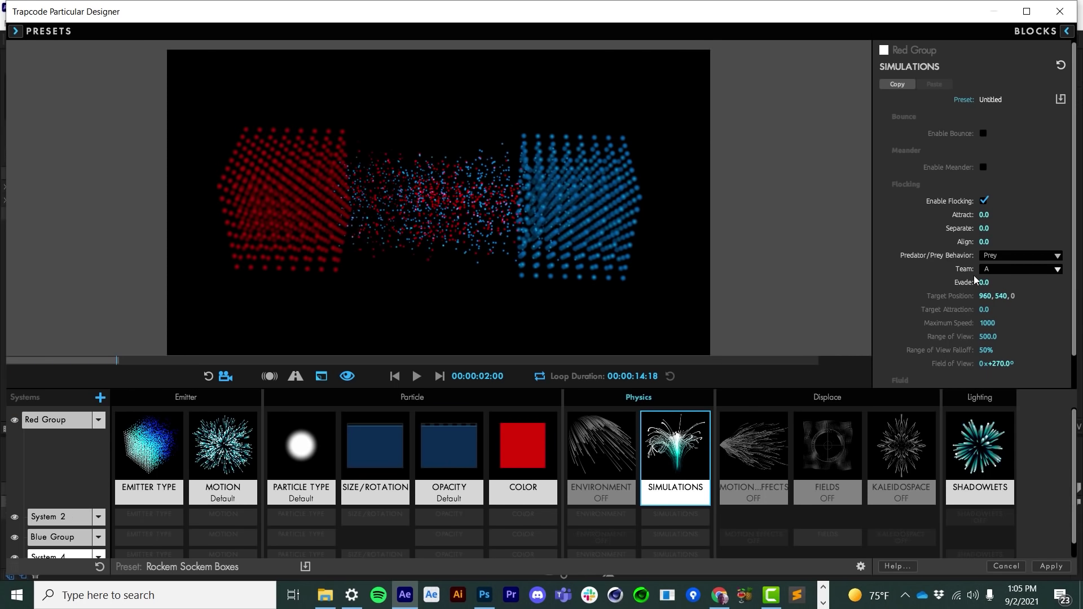
pyautogui.click(676, 516)
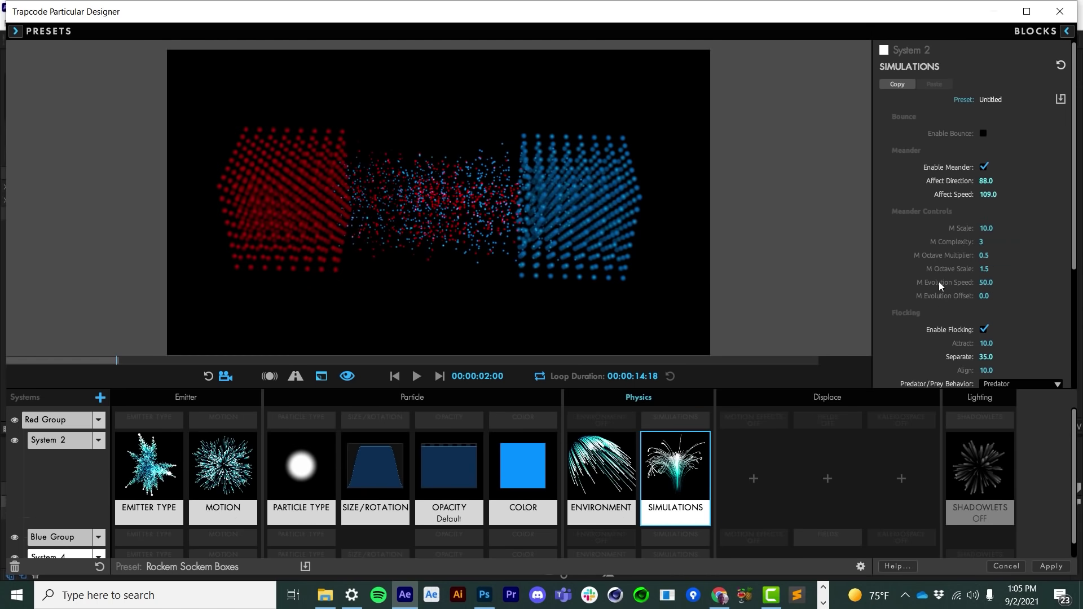
pyautogui.scroll(-2, 1038, 337)
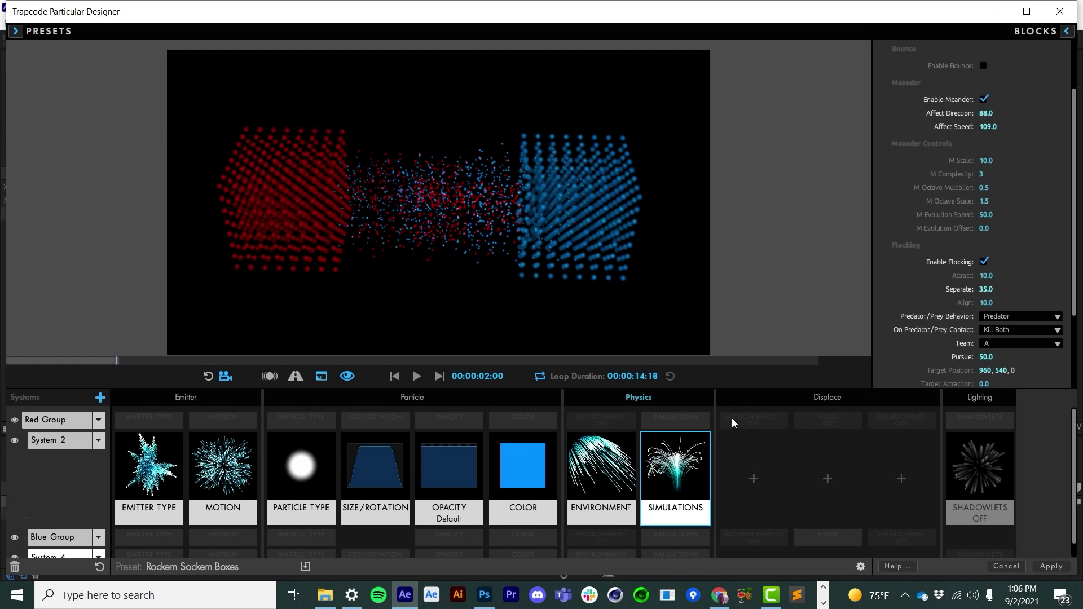
pyautogui.keyDown('alt'); pyautogui.click(15, 441); pyautogui.keyUp('alt')
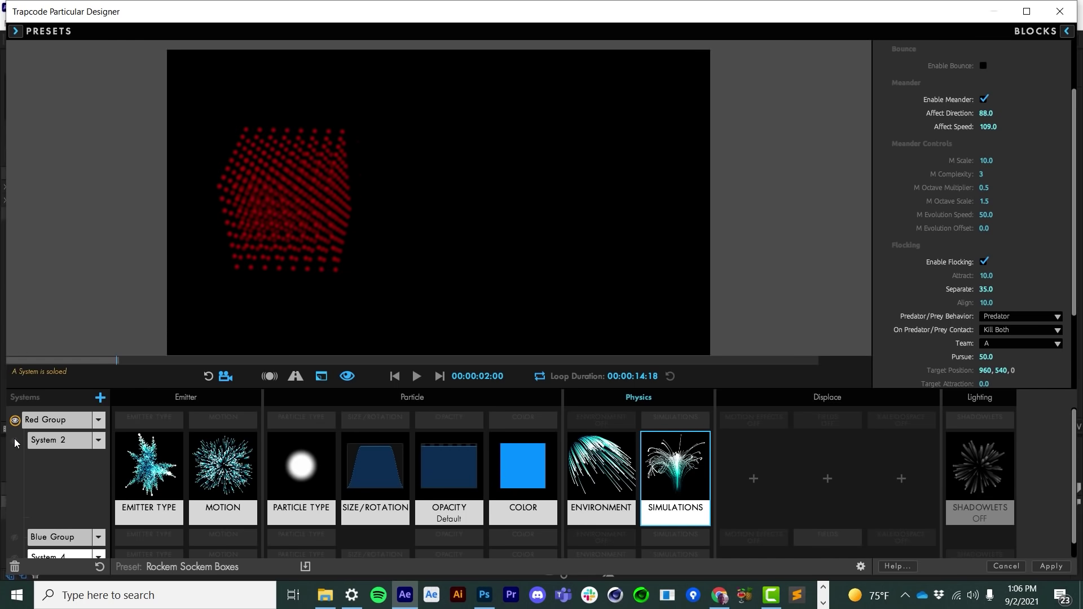
pyautogui.click(16, 428)
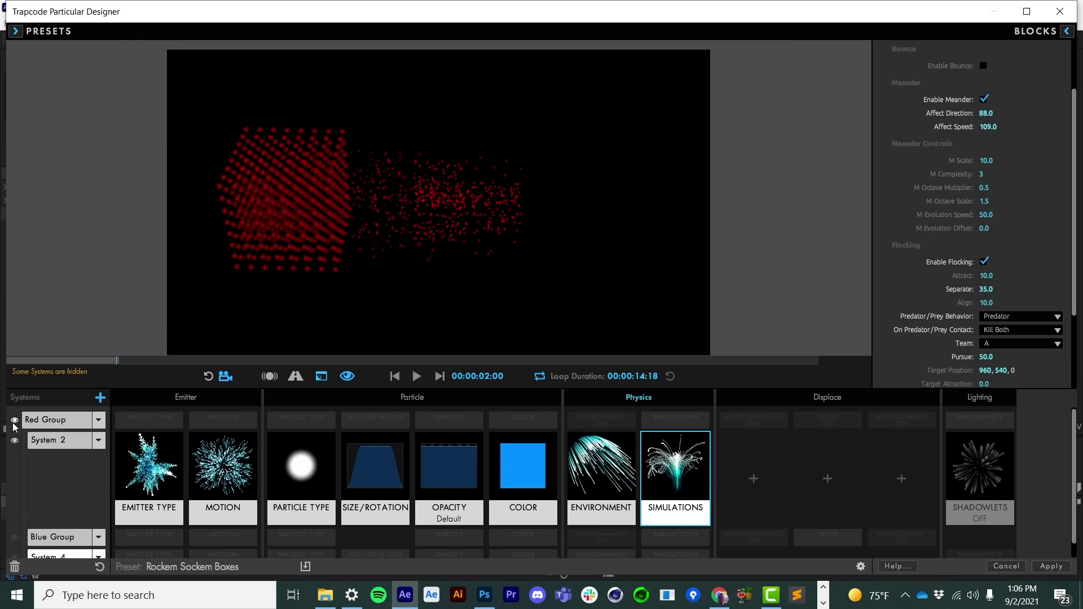
pyautogui.click(677, 423)
# - Set System 2's flocking Team to None, leaving Red Group's Team unchanged
pyautogui.click(1016, 270)
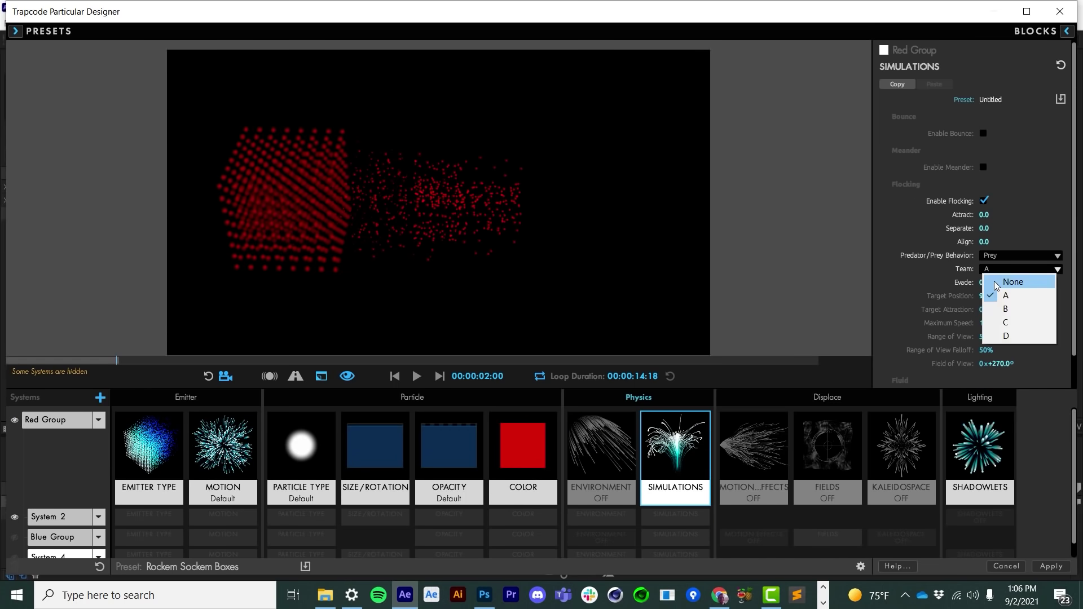
pyautogui.click(997, 287)
pyautogui.click(649, 512)
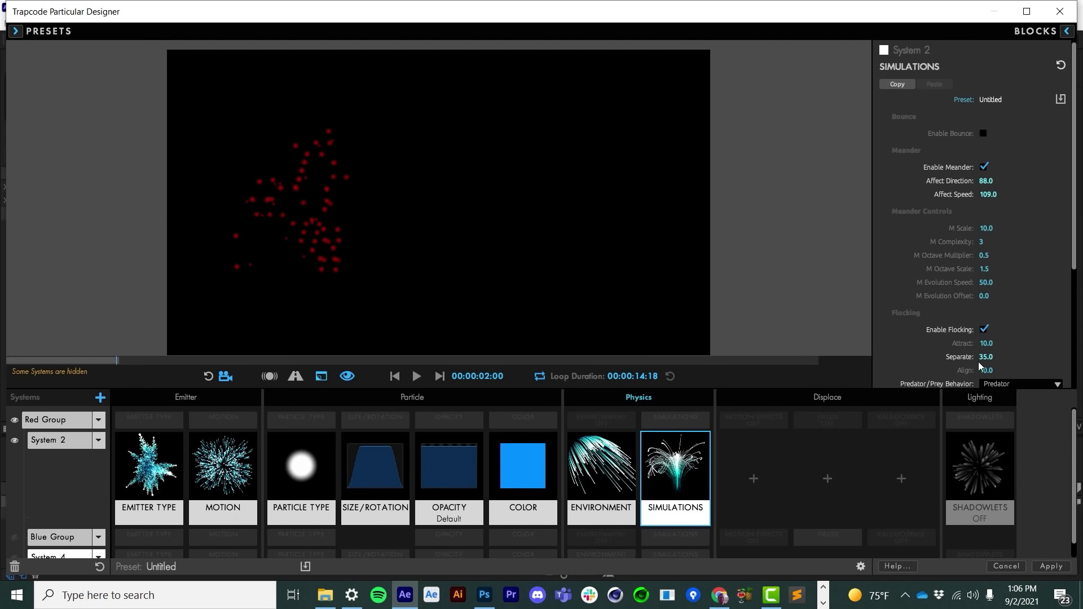
pyautogui.scroll(-2, 979, 365)
pyautogui.click(1040, 354)
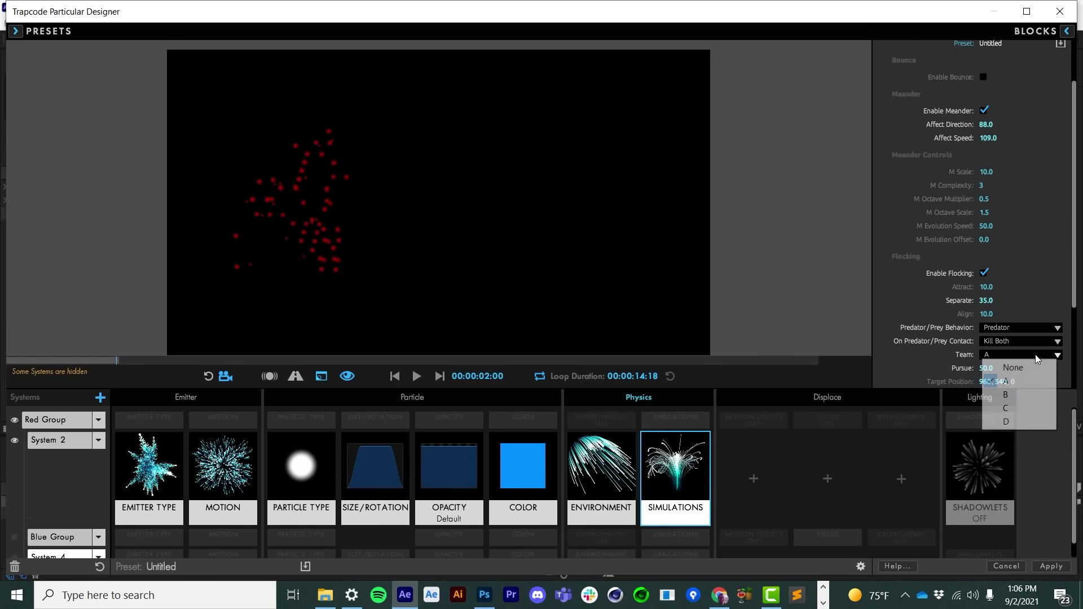
pyautogui.click(1010, 365)
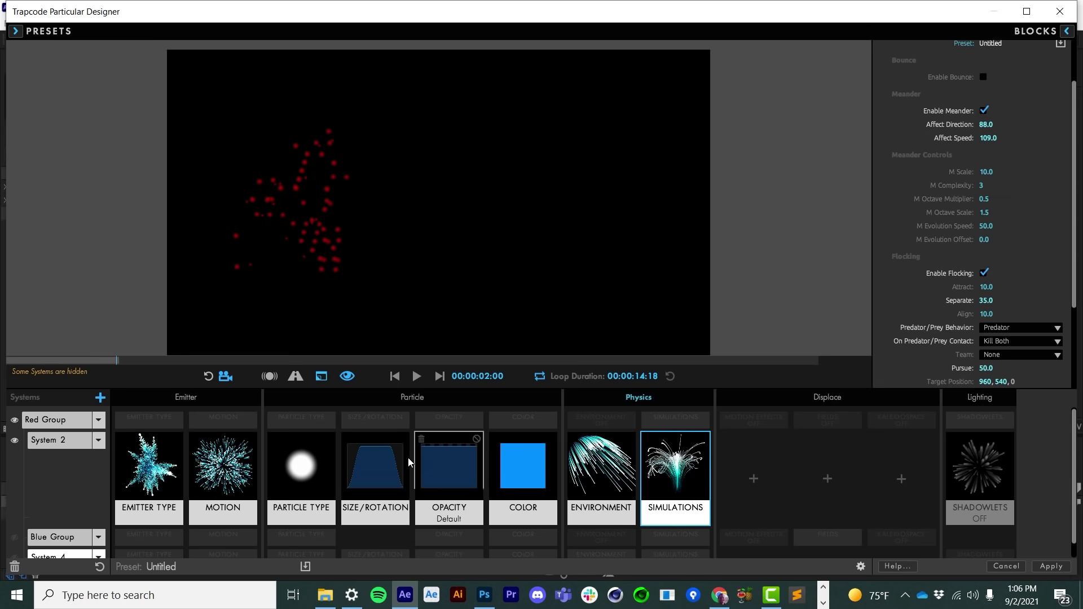
# - Replay the preview twice, then make the Blue Group's particles visible again
pyautogui.click(395, 376)
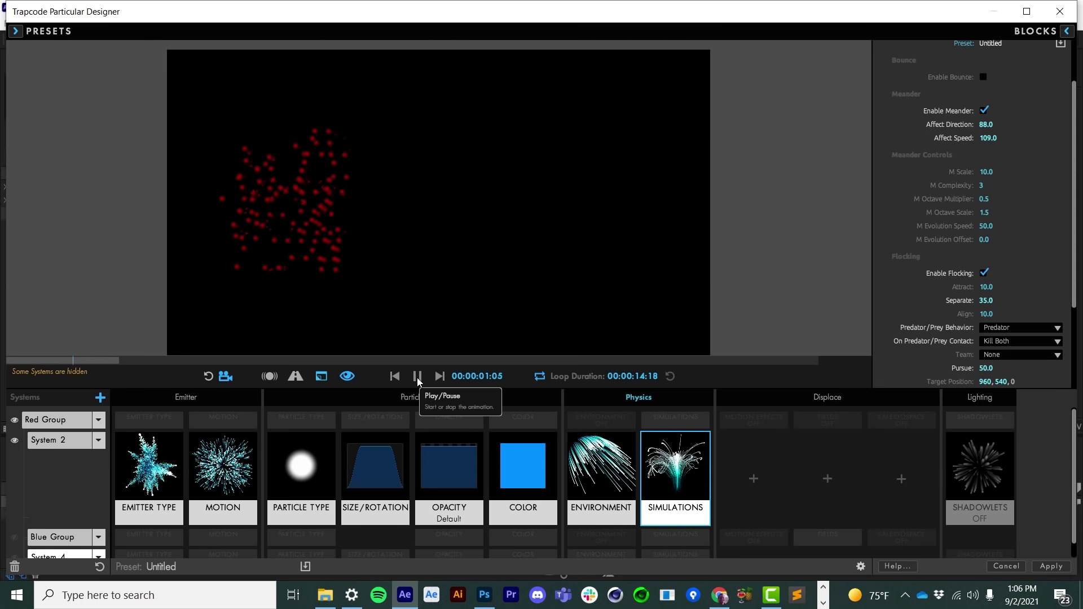
pyautogui.click(417, 377)
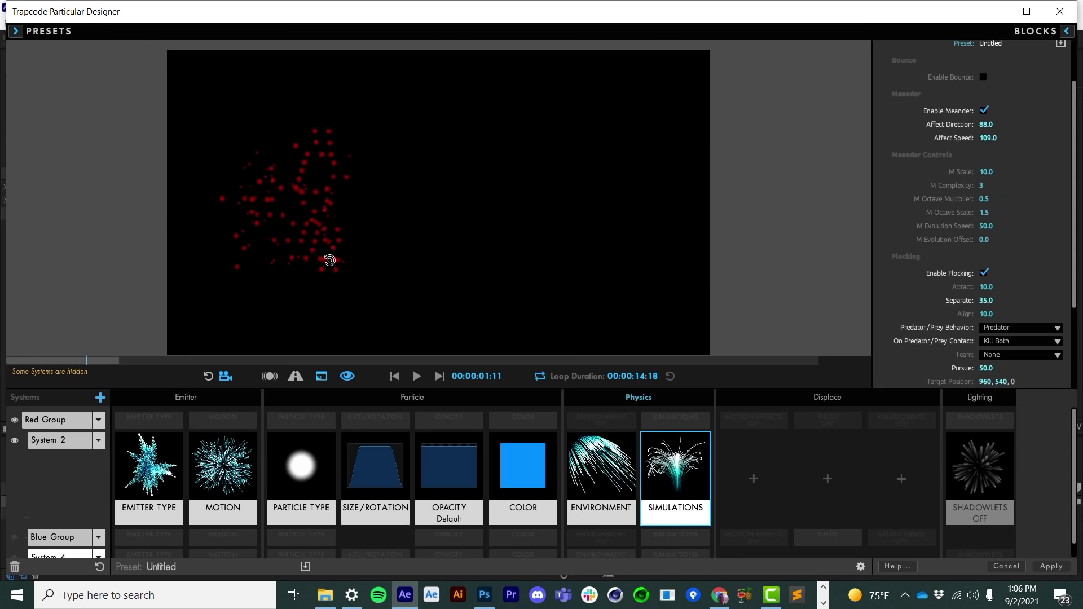
pyautogui.click(396, 376)
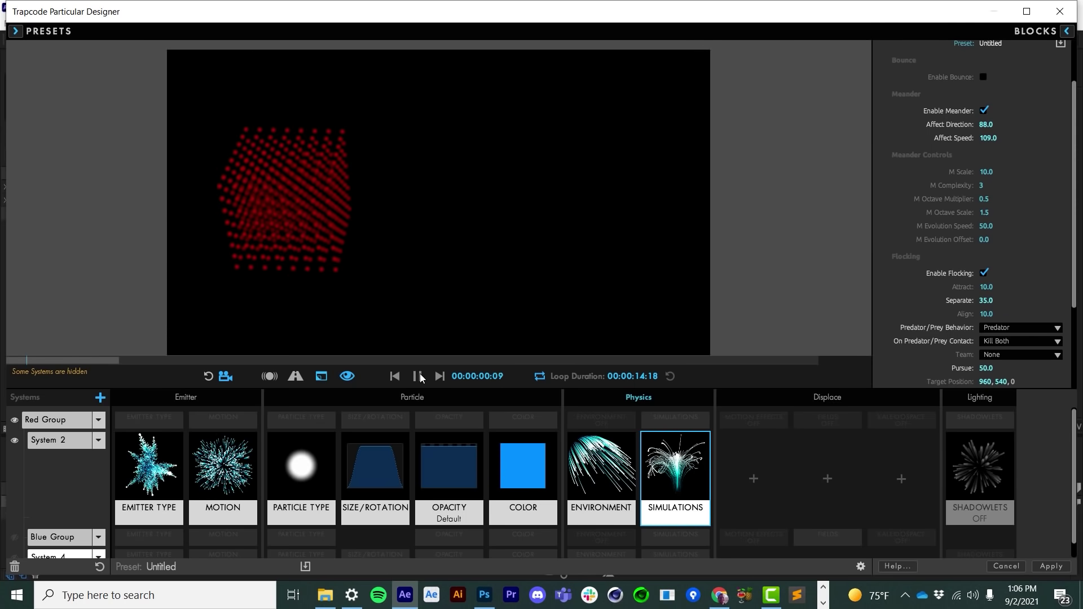
pyautogui.click(417, 376)
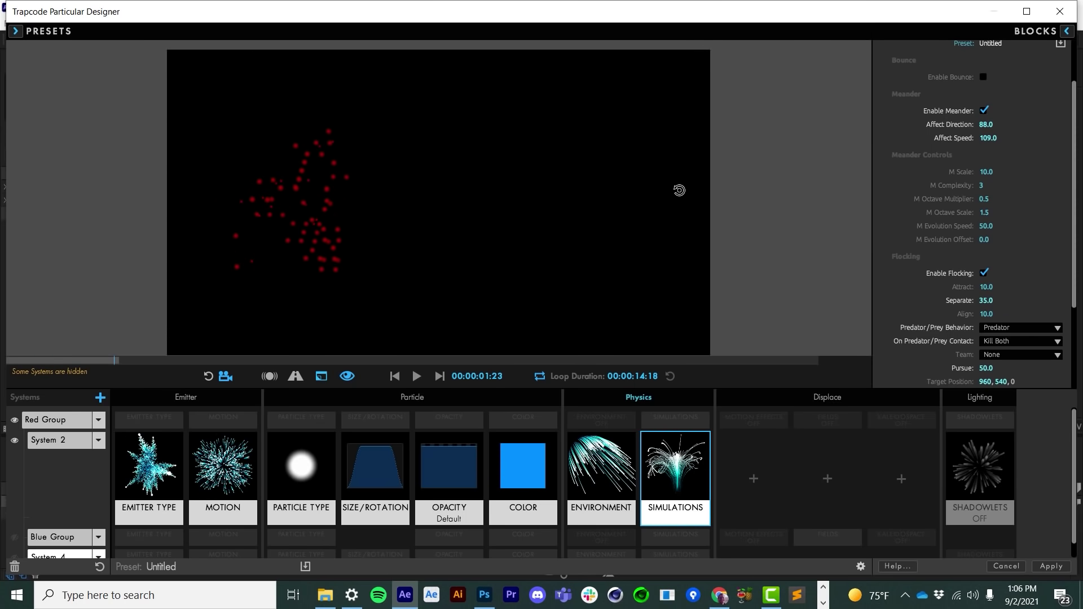
pyautogui.click(14, 421)
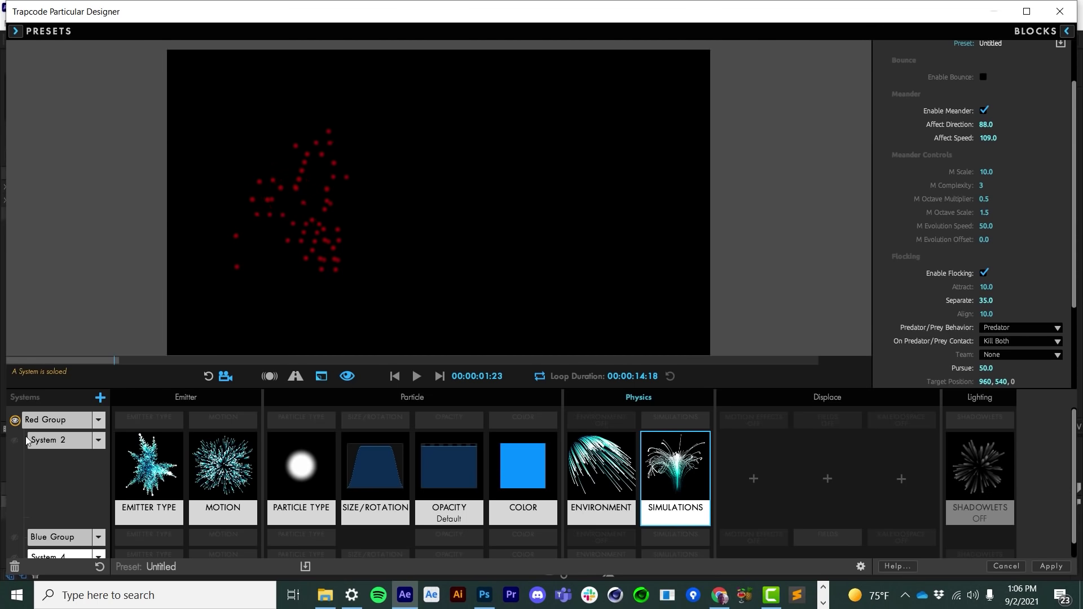
# - Set the Red Group's Simulations flocking Team to A
pyautogui.click(993, 360)
pyautogui.click(996, 378)
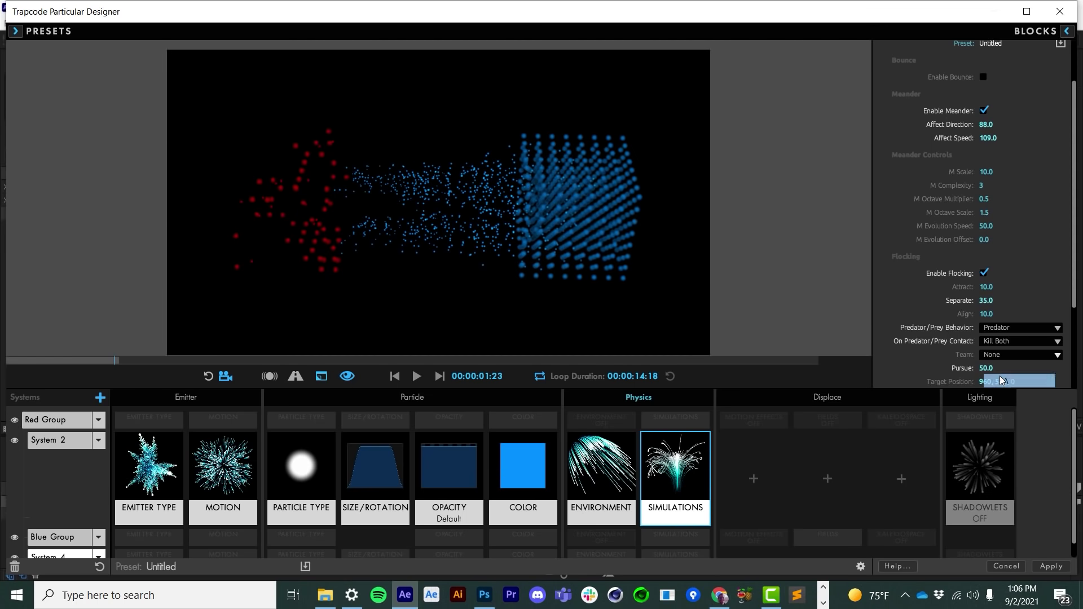
pyautogui.click(673, 418)
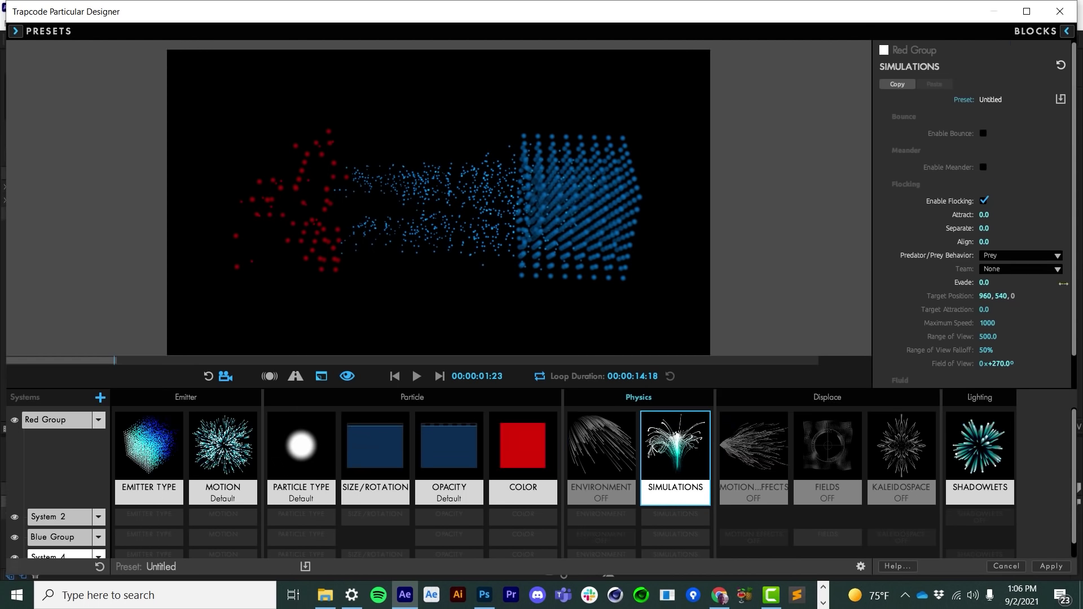
pyautogui.click(1002, 270)
pyautogui.click(1009, 298)
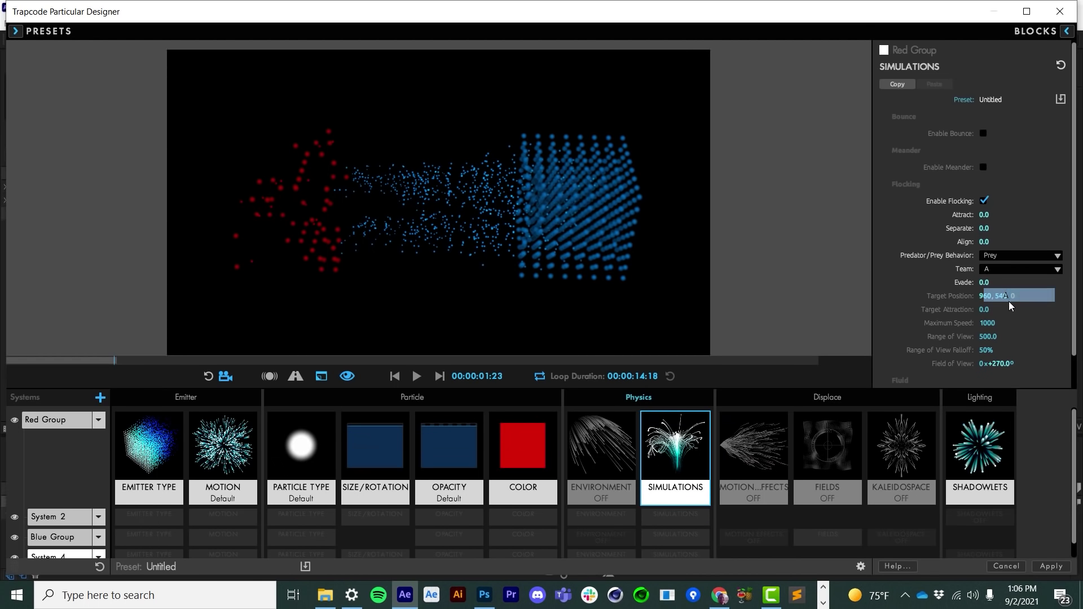
# - Check the Blue Group and System 4 team settings while orbiting the two cubes in the preview
pyautogui.moveTo(391, 224)
pyautogui.mouseDown()
pyautogui.moveTo(405, 225)
pyautogui.moveTo(380, 218)
pyautogui.mouseUp()
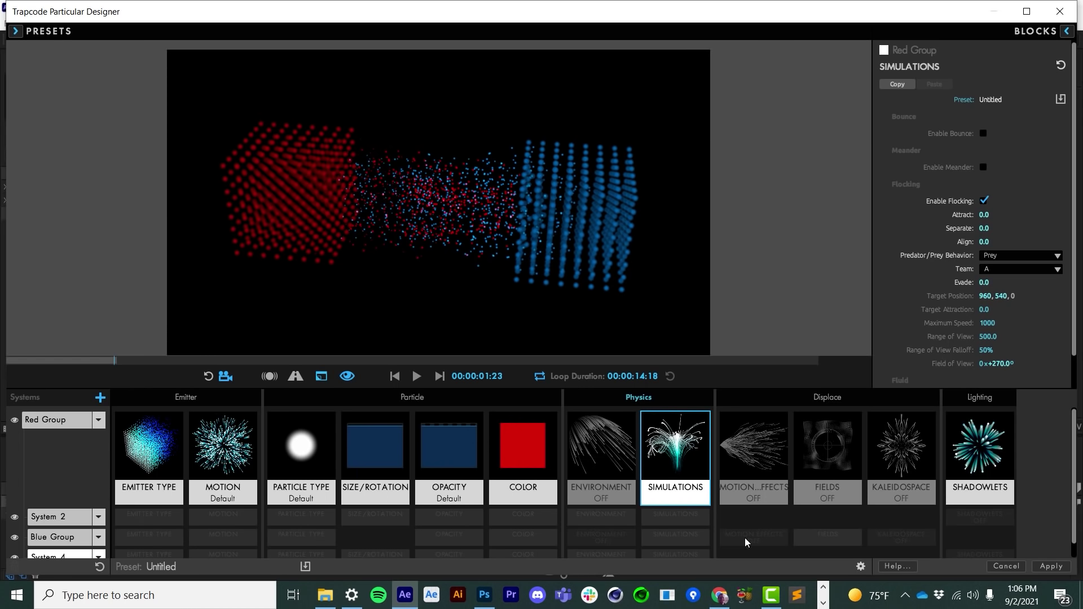
pyautogui.click(685, 540)
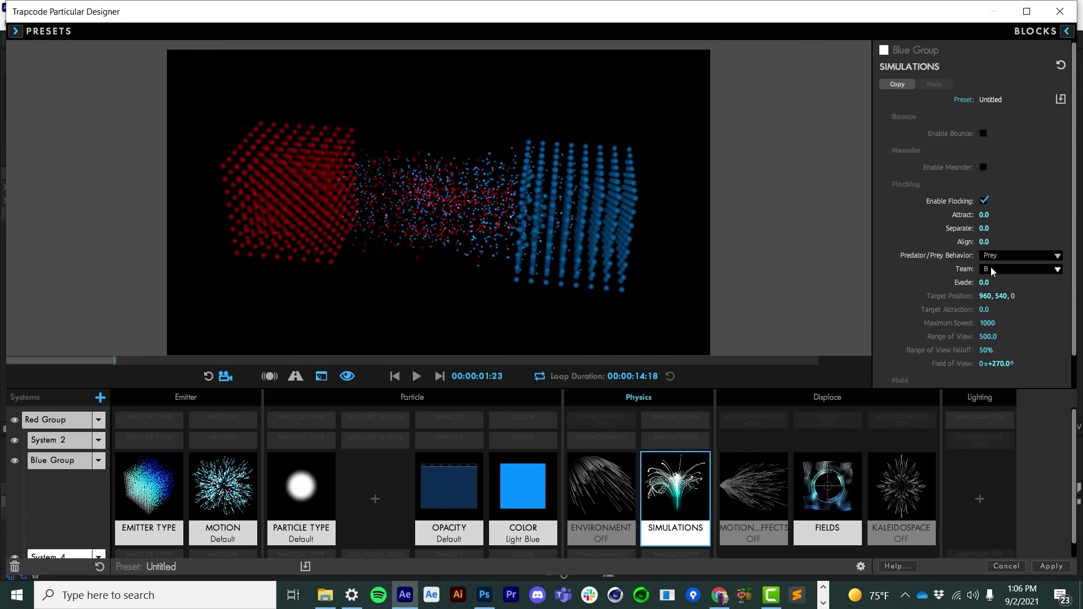
pyautogui.click(684, 554)
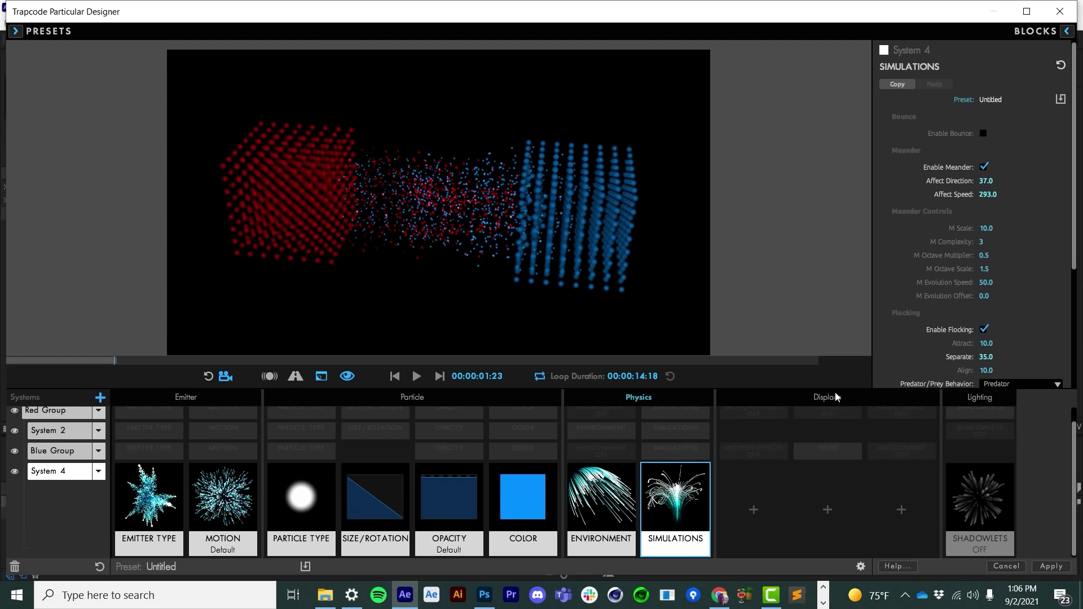
pyautogui.scroll(-1, 1035, 319)
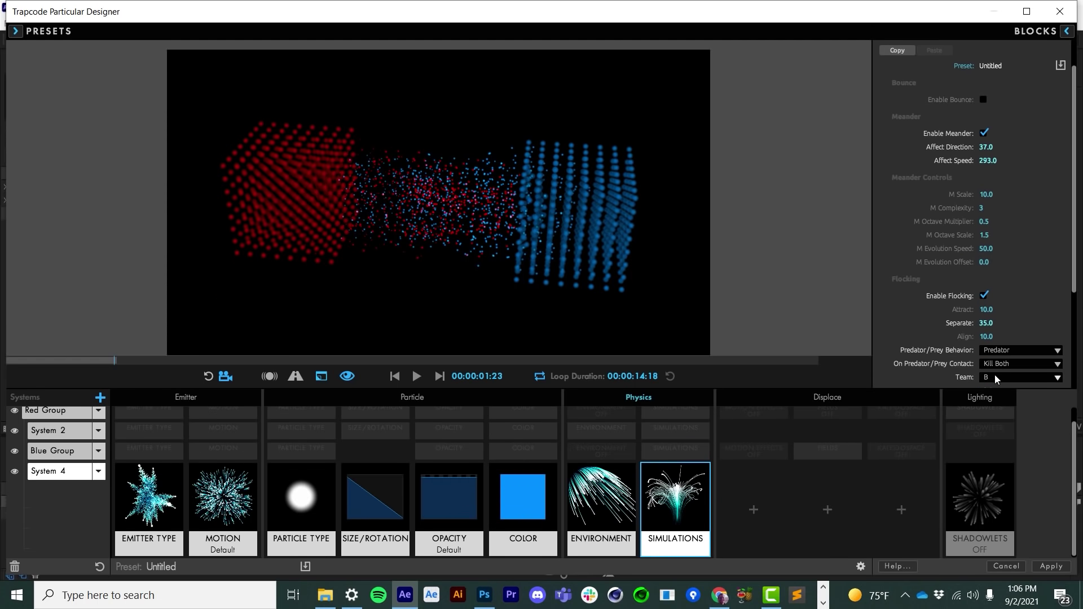
pyautogui.moveTo(510, 237); pyautogui.dragTo(503, 152)
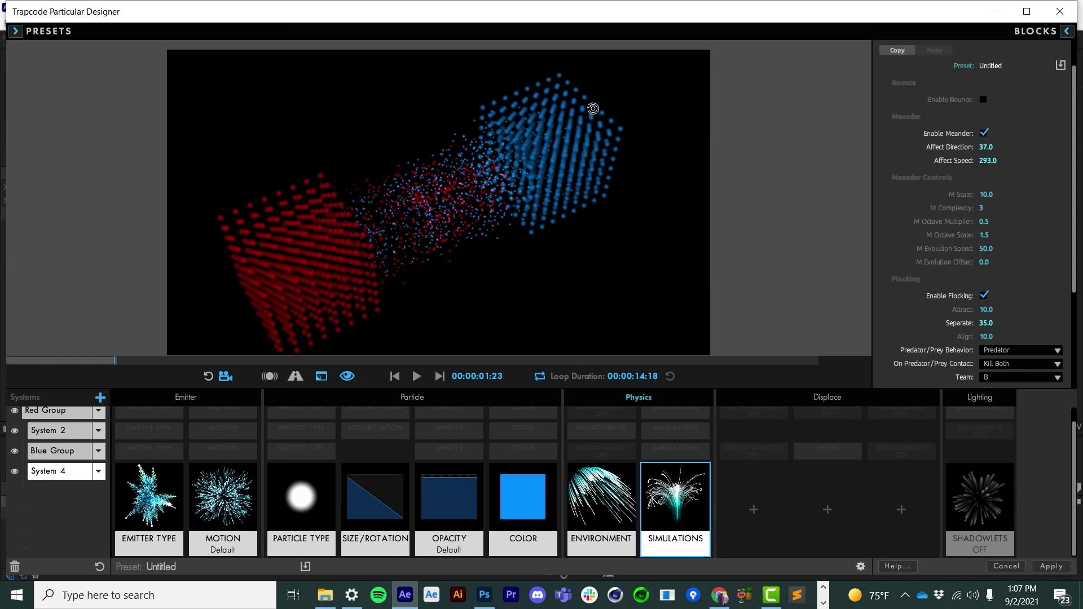
pyautogui.moveTo(583, 174); pyautogui.dragTo(469, 253)
pyautogui.press('space')
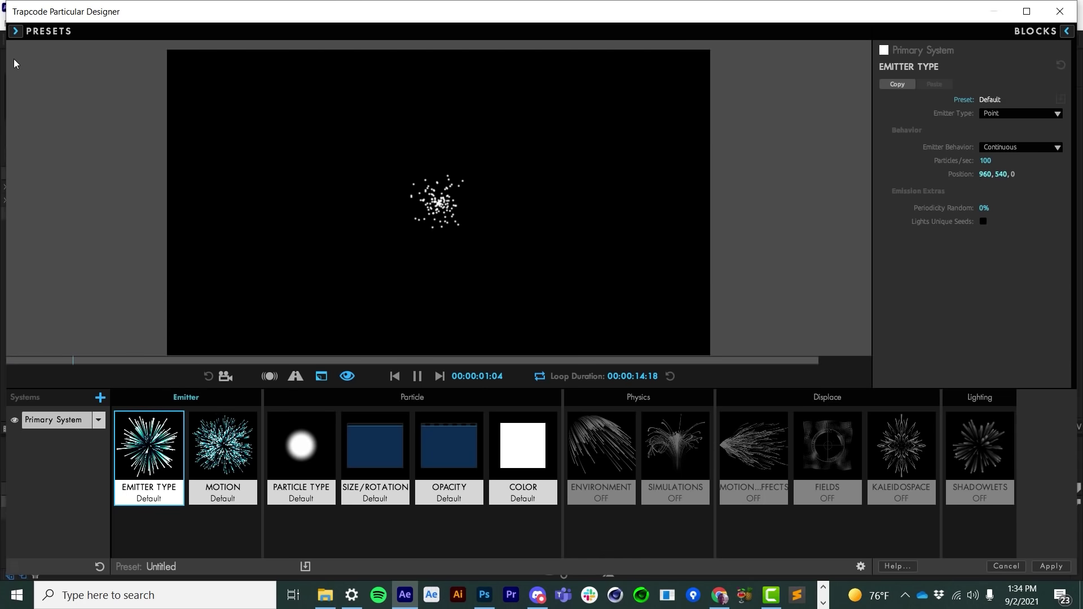
# - Apply the Backgrounds > Aqua Rays preset and enable Kaleidospace Mirror On X
pyautogui.click(15, 30)
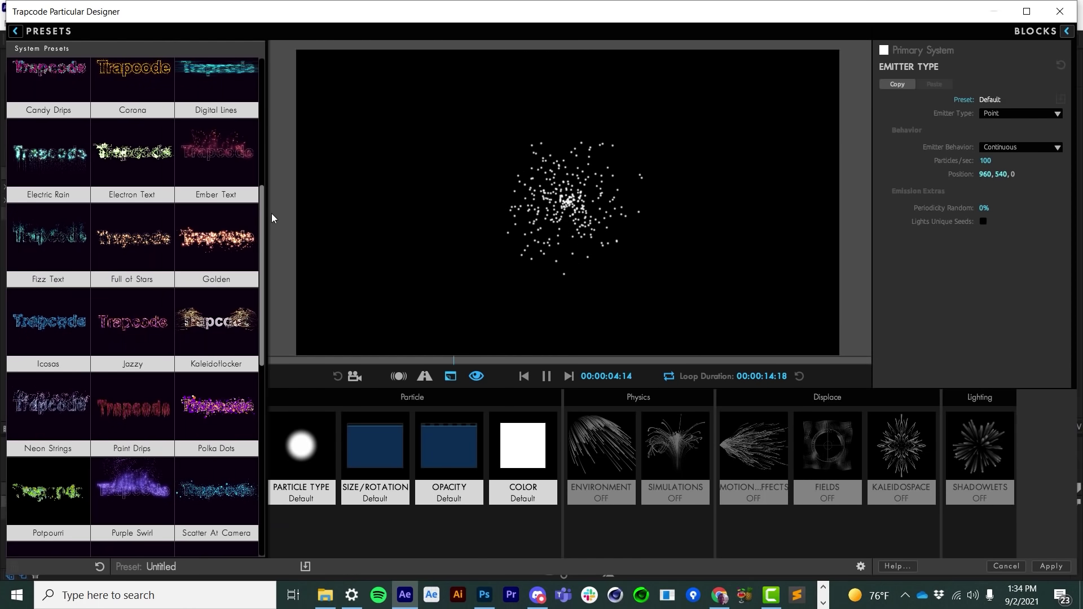
pyautogui.moveTo(262, 220); pyautogui.dragTo(221, 62)
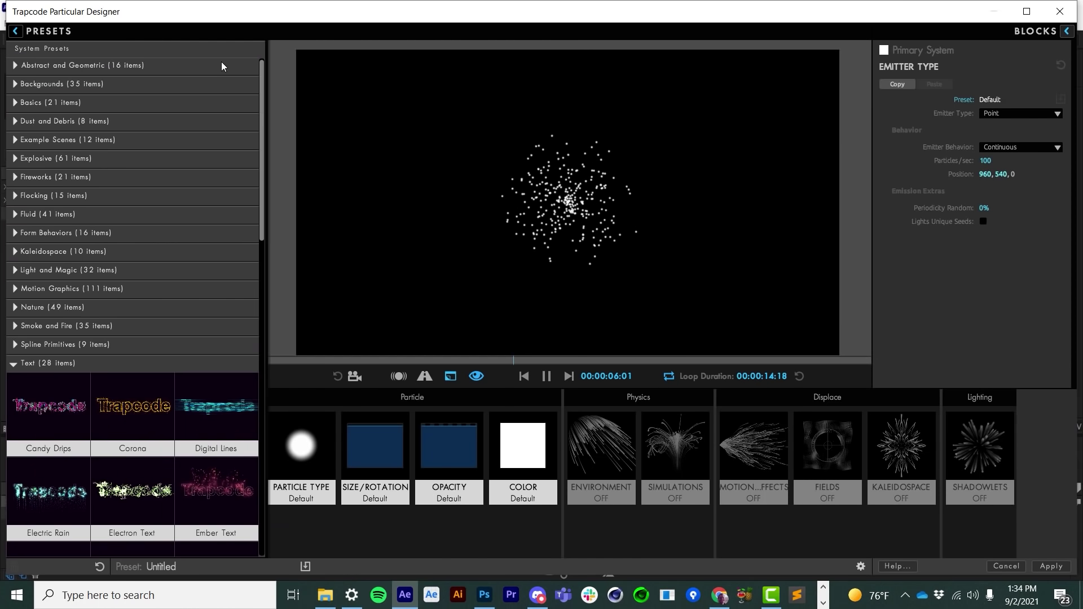
pyautogui.click(15, 84)
pyautogui.click(36, 143)
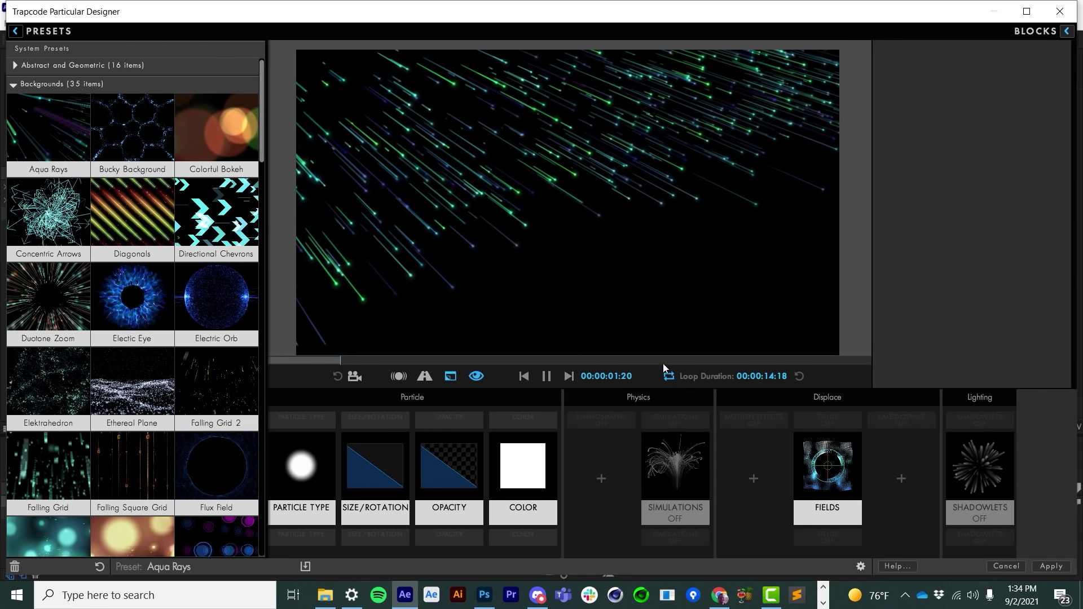
pyautogui.click(902, 468)
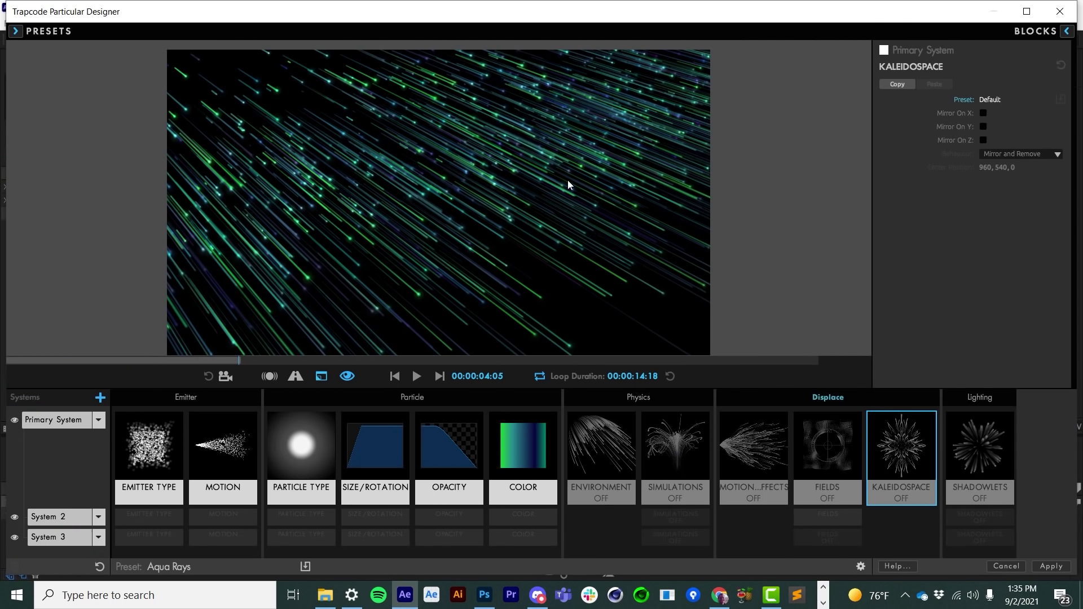
pyautogui.click(983, 112)
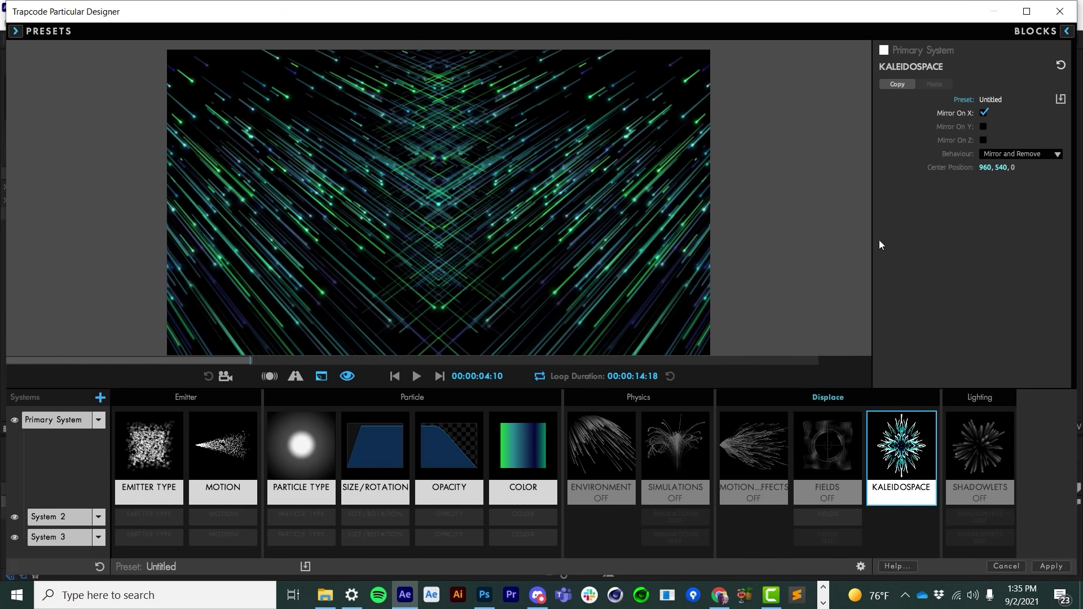
# - Orbit around the mirrored Aqua Rays streaks and replay the preview from the start
pyautogui.click(226, 377)
pyautogui.moveTo(362, 249); pyautogui.dragTo(789, 186)
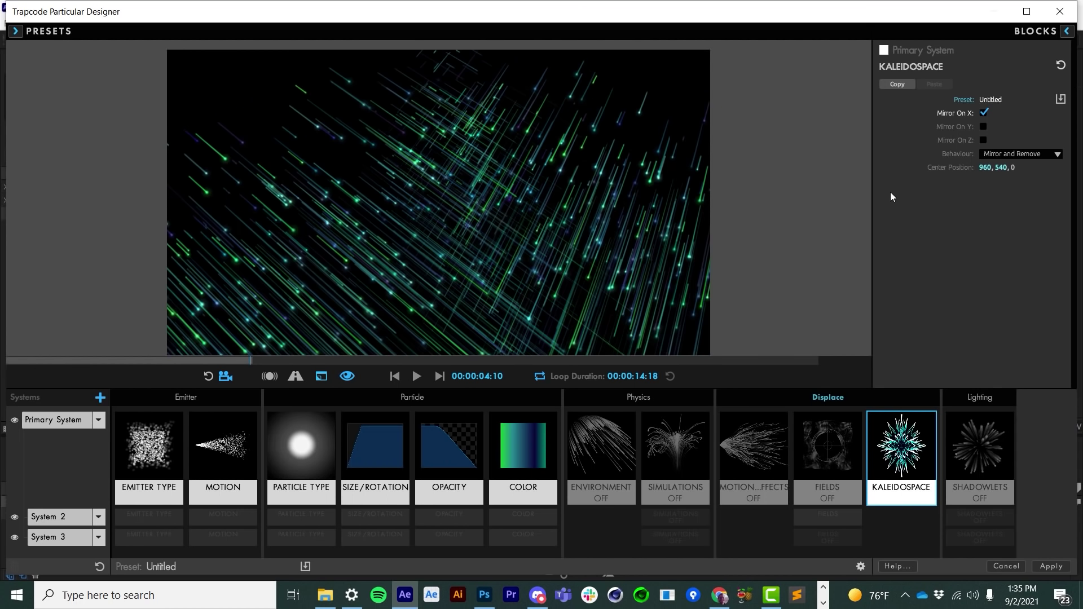
pyautogui.click(396, 377)
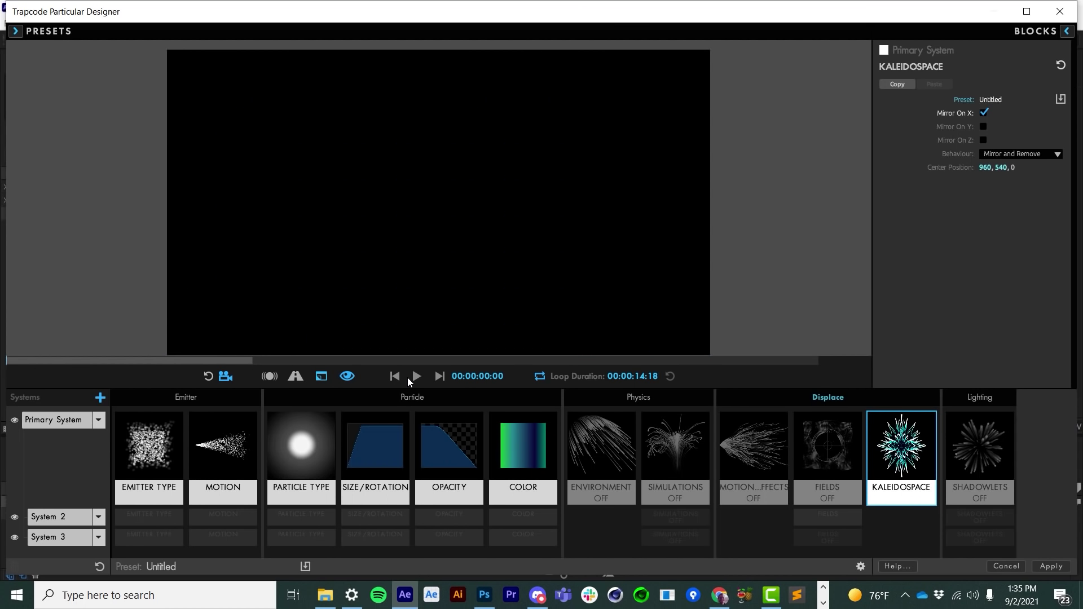
pyautogui.click(412, 378)
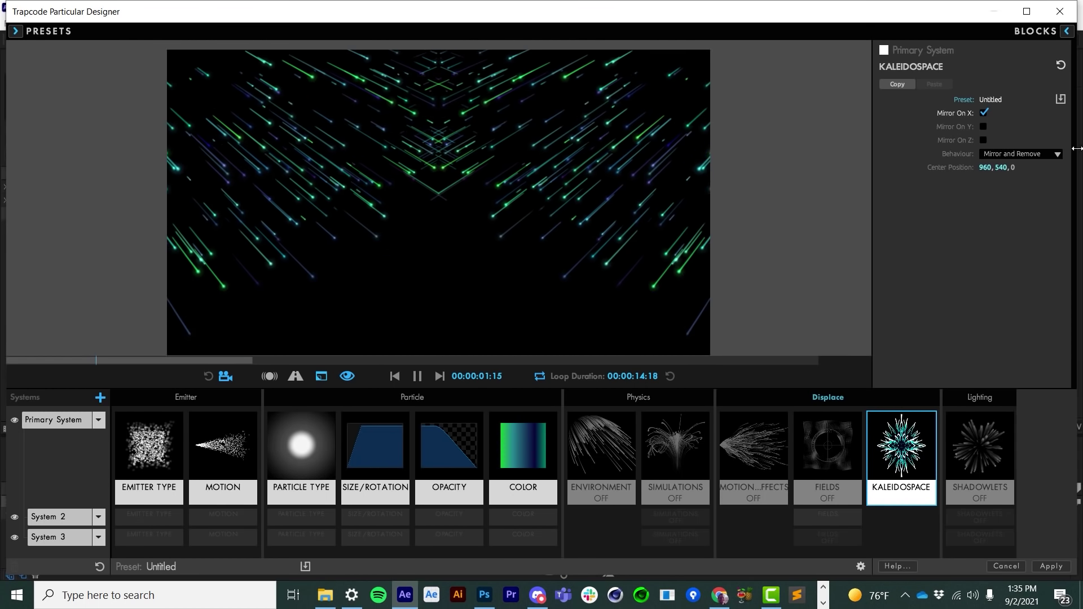
pyautogui.click(984, 126)
pyautogui.click(412, 379)
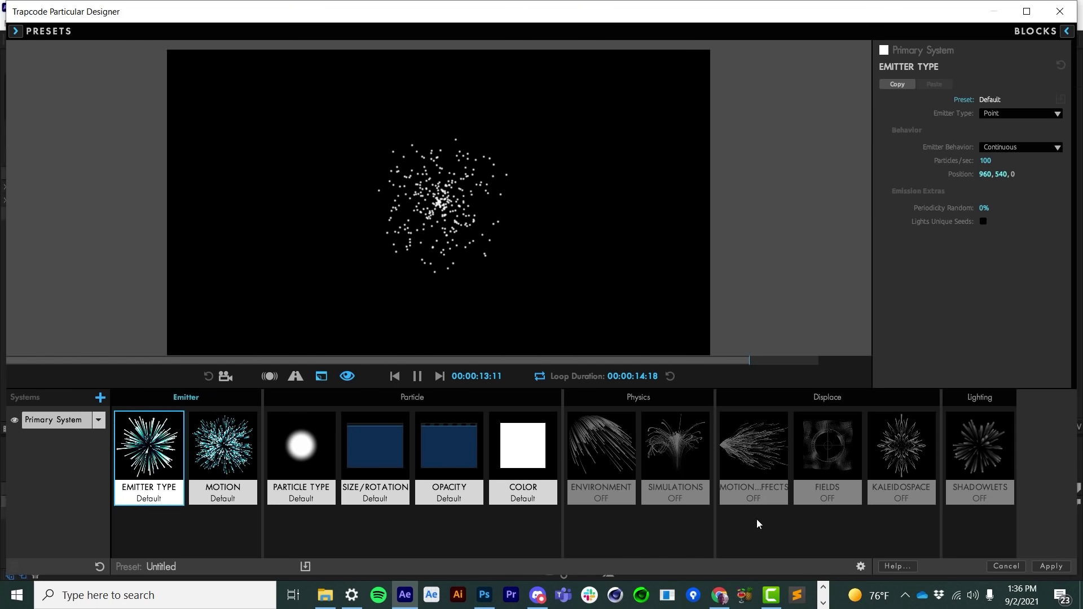
# - Enable flocking with Attract, Separate and Align at 0 and Target Attraction 89, then replay
pyautogui.click(684, 449)
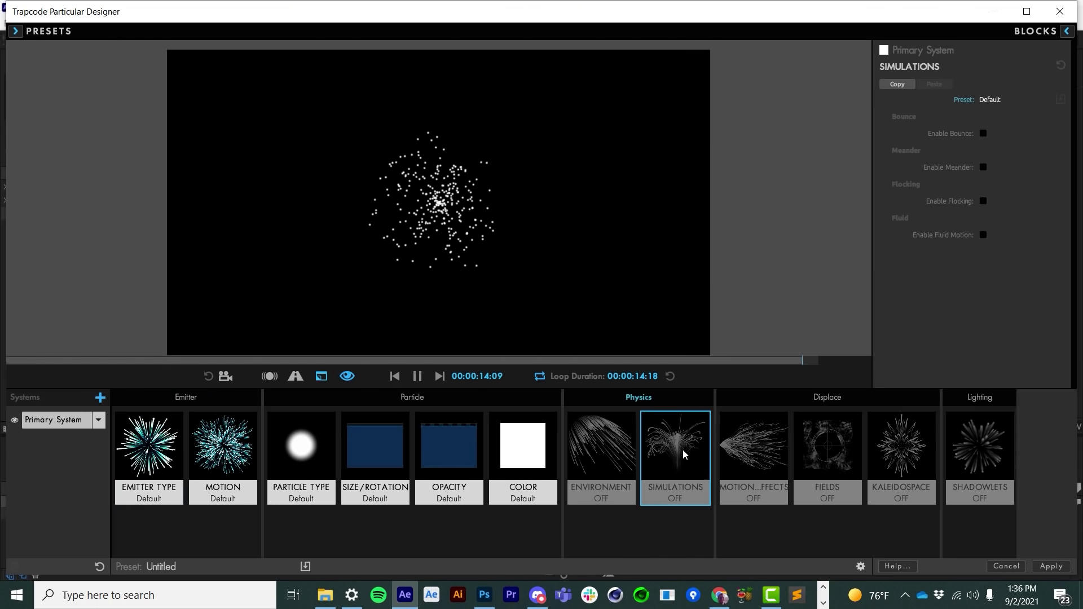
pyautogui.click(984, 201)
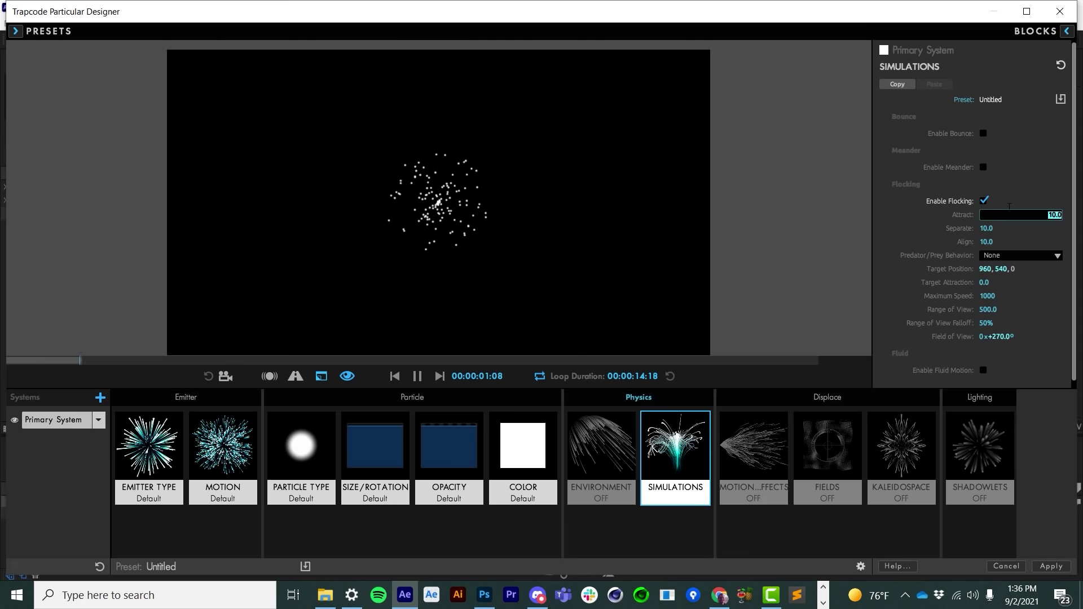
pyautogui.write('0')
pyautogui.press('Tab')
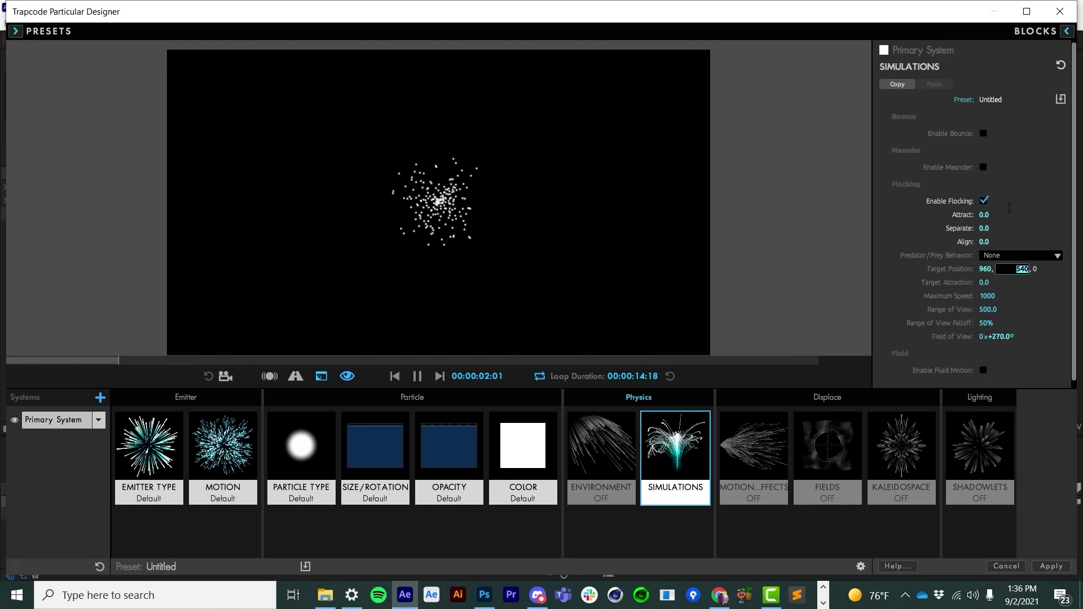
pyautogui.press('Tab')
pyautogui.press('Tab')
pyautogui.write('24')
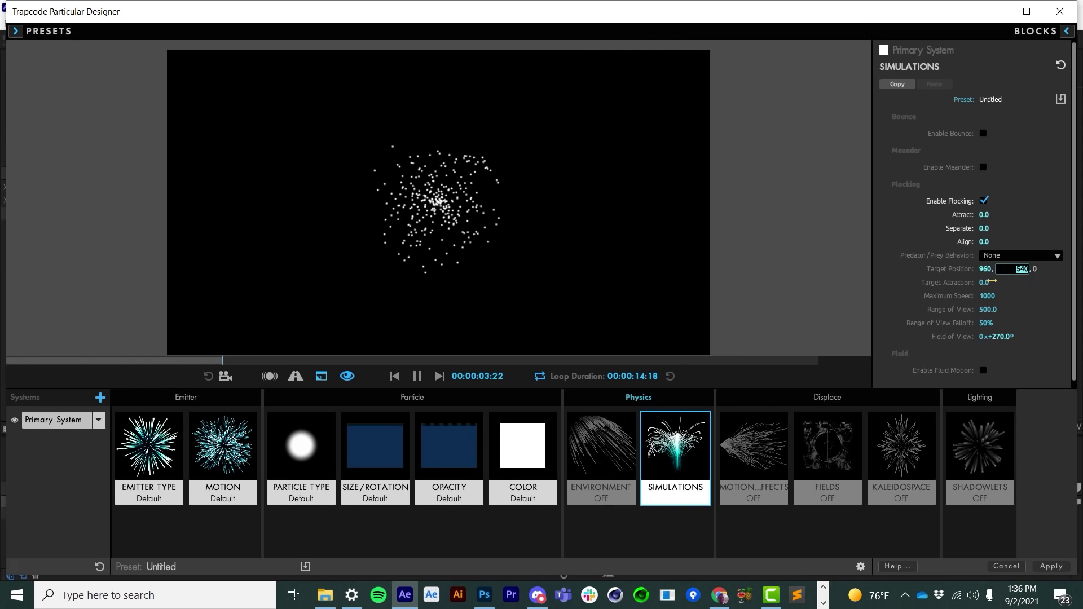
pyautogui.press('Return')
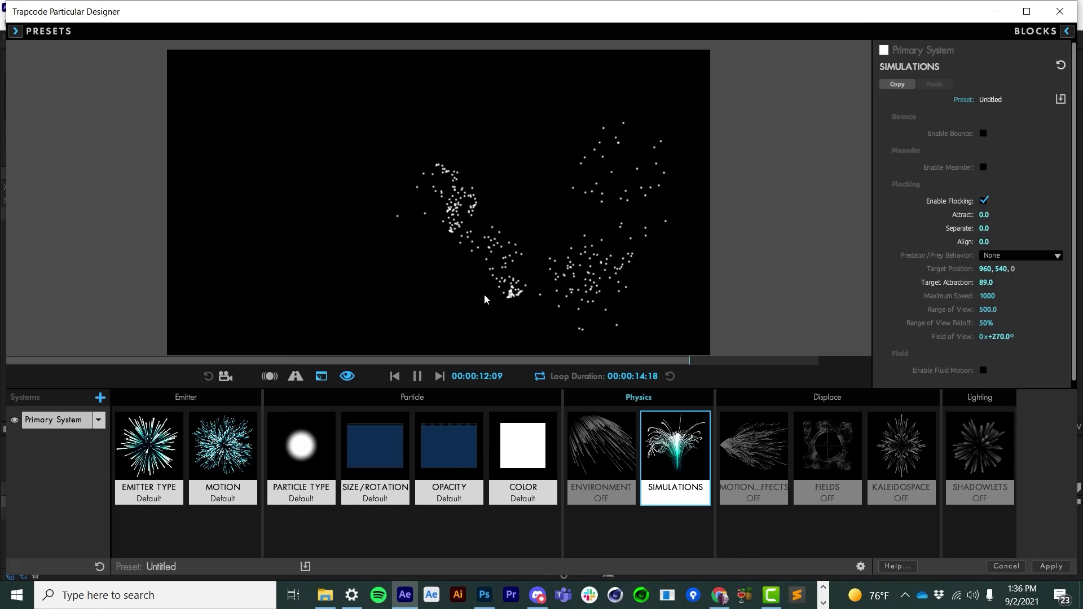
pyautogui.click(445, 204)
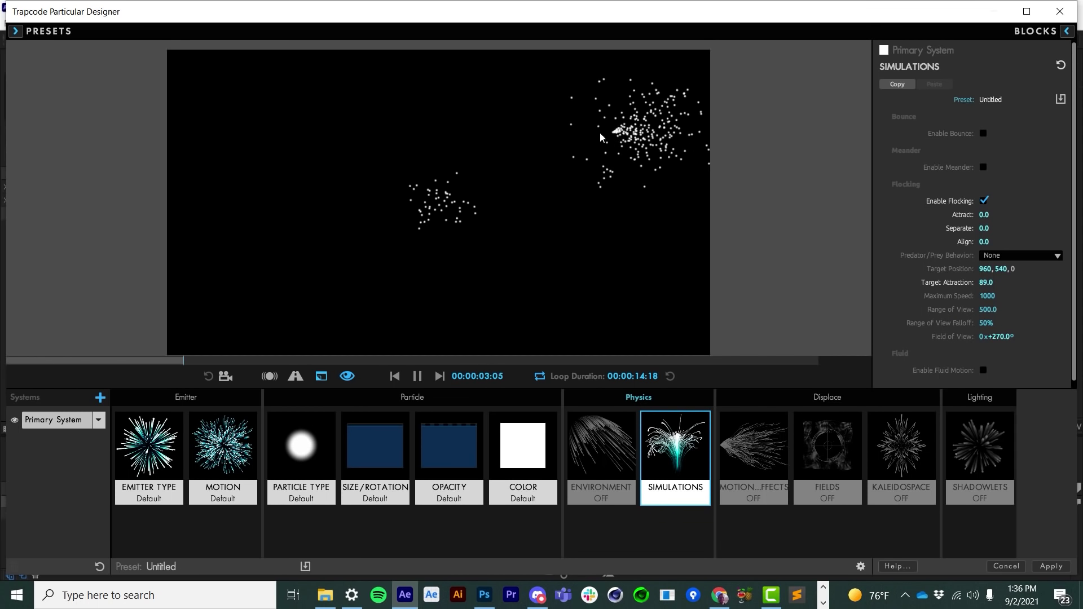
pyautogui.click(530, 162)
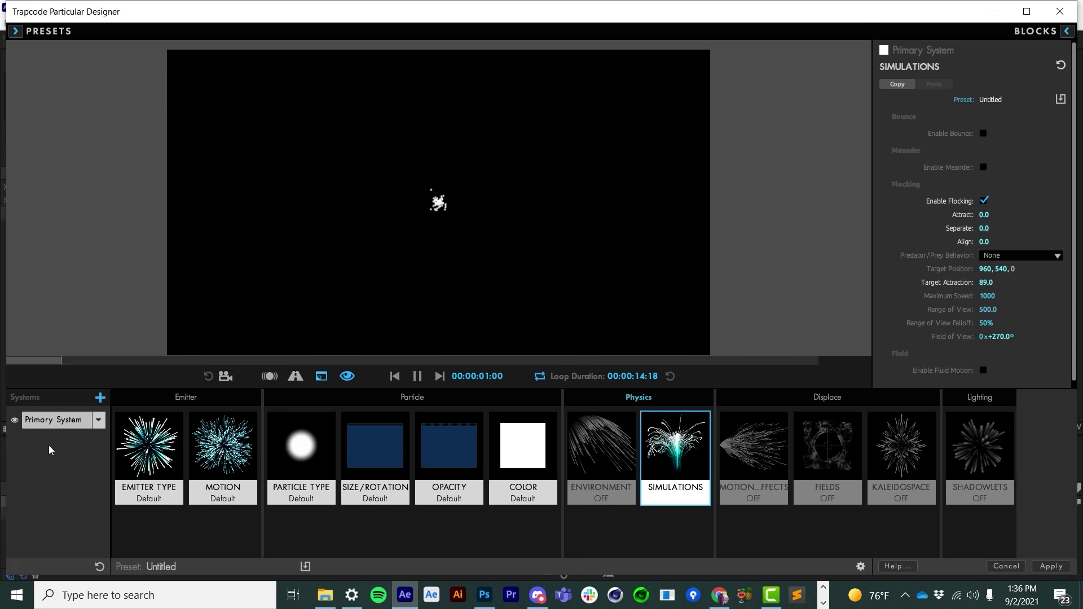
# - Apply the Basics > Aux System New preset and test its trails in the preview
pyautogui.click(27, 31)
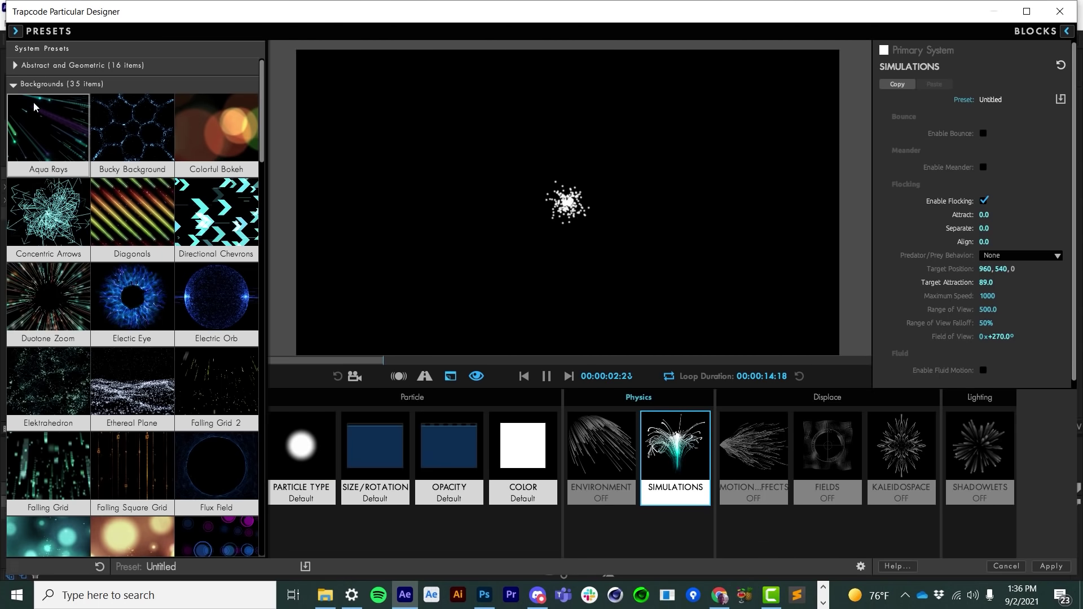
pyautogui.click(10, 84)
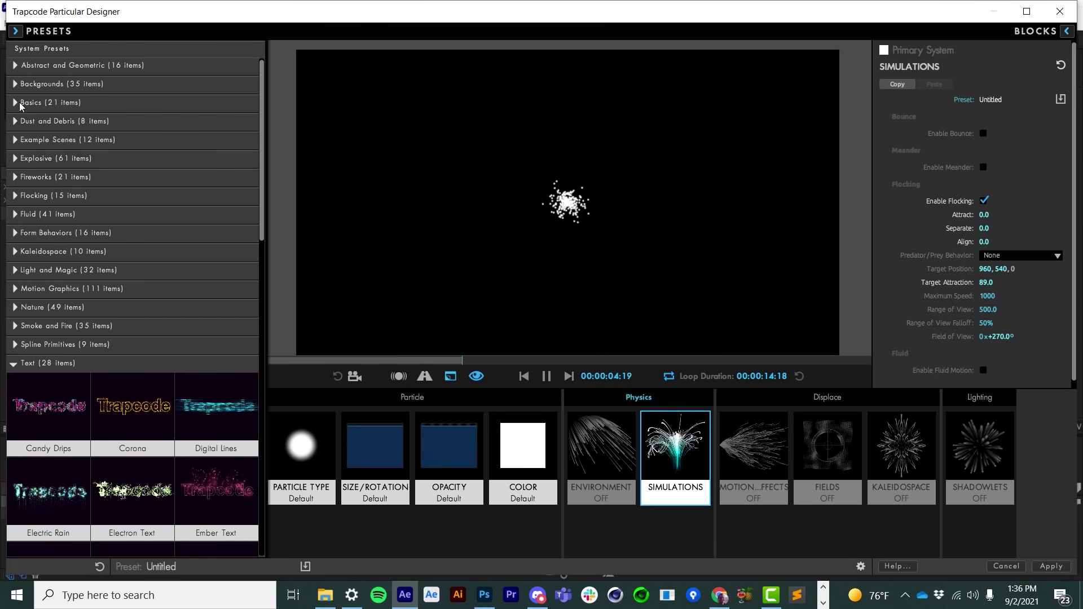
pyautogui.click(20, 107)
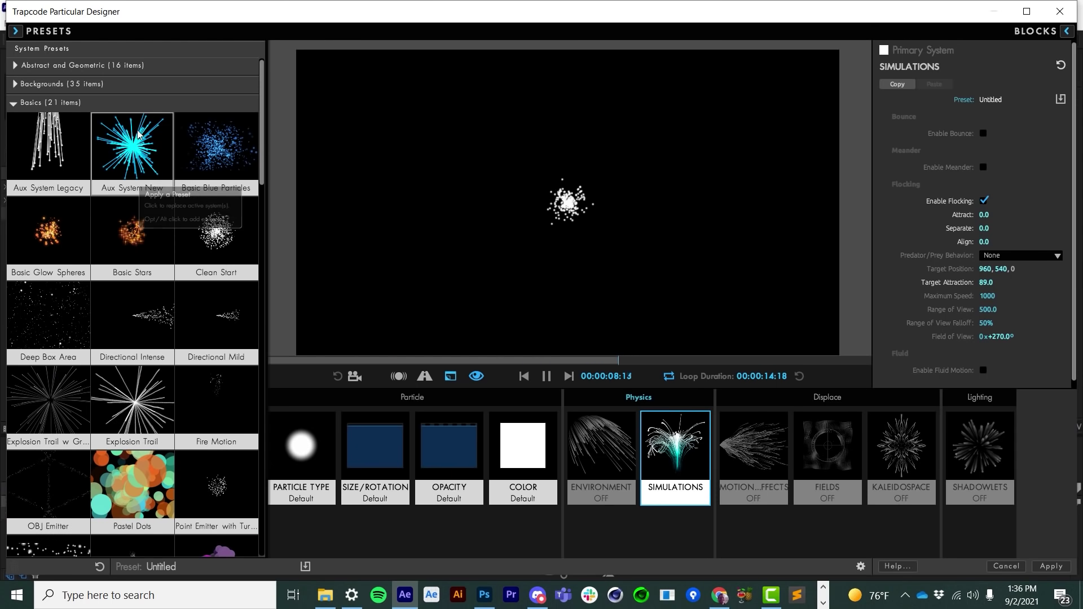
pyautogui.click(120, 150)
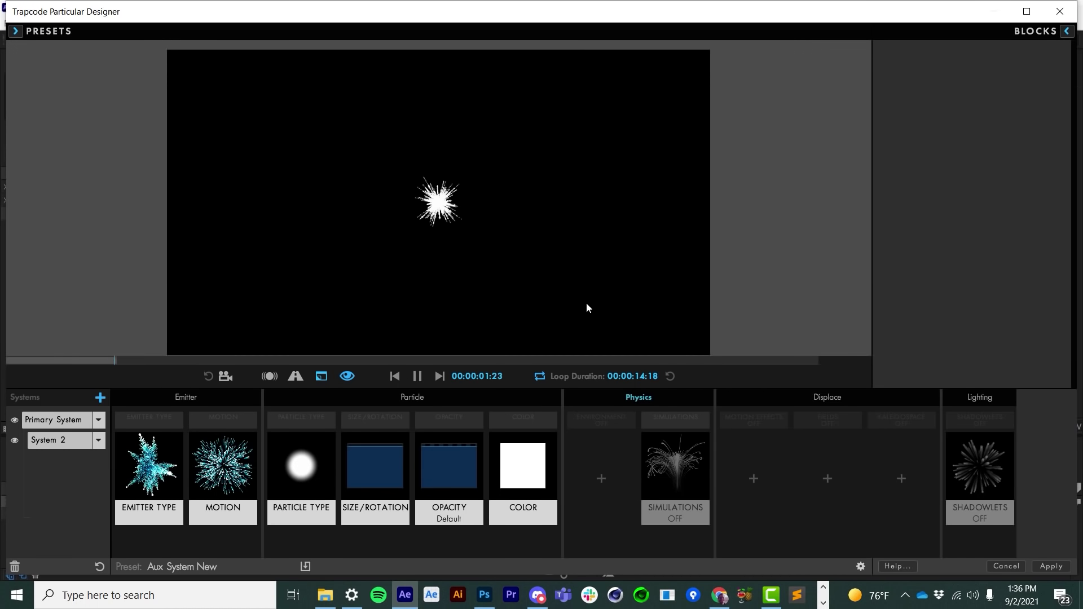
pyautogui.moveTo(135, 450)
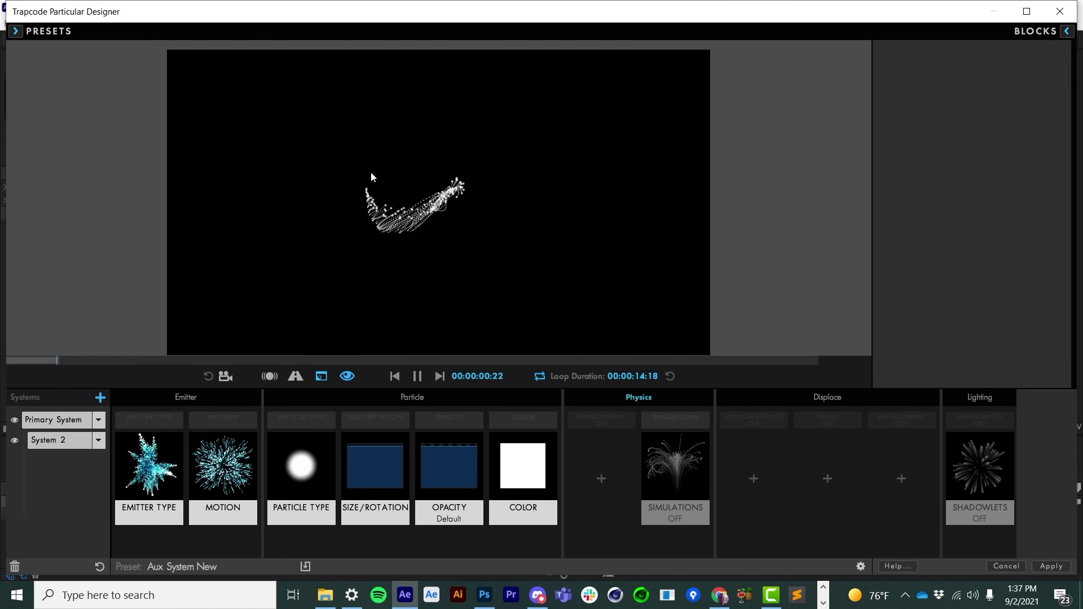
pyautogui.moveTo(370, 175); pyautogui.dragTo(350, 129)
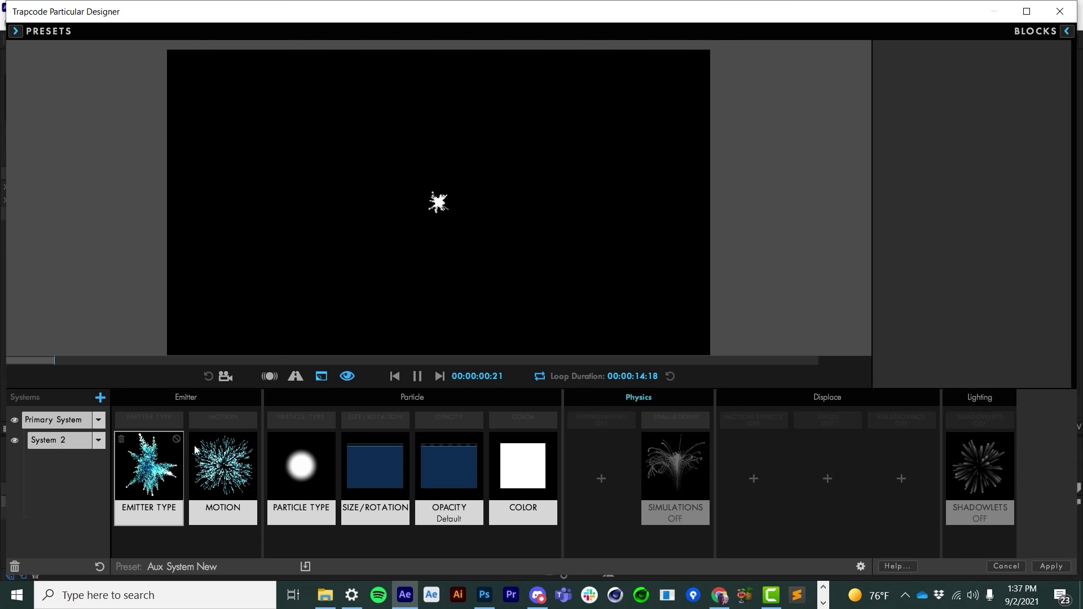
# - Review System 2's motion, colour, particle type and size blocks, then the Primary System colour presets
pyautogui.click(217, 476)
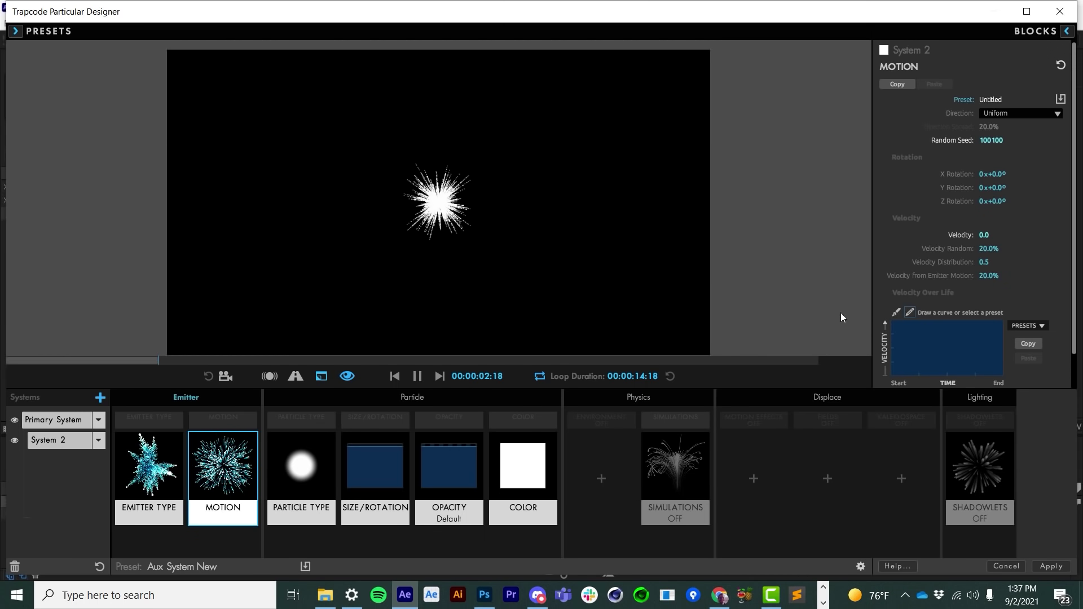
pyautogui.click(523, 466)
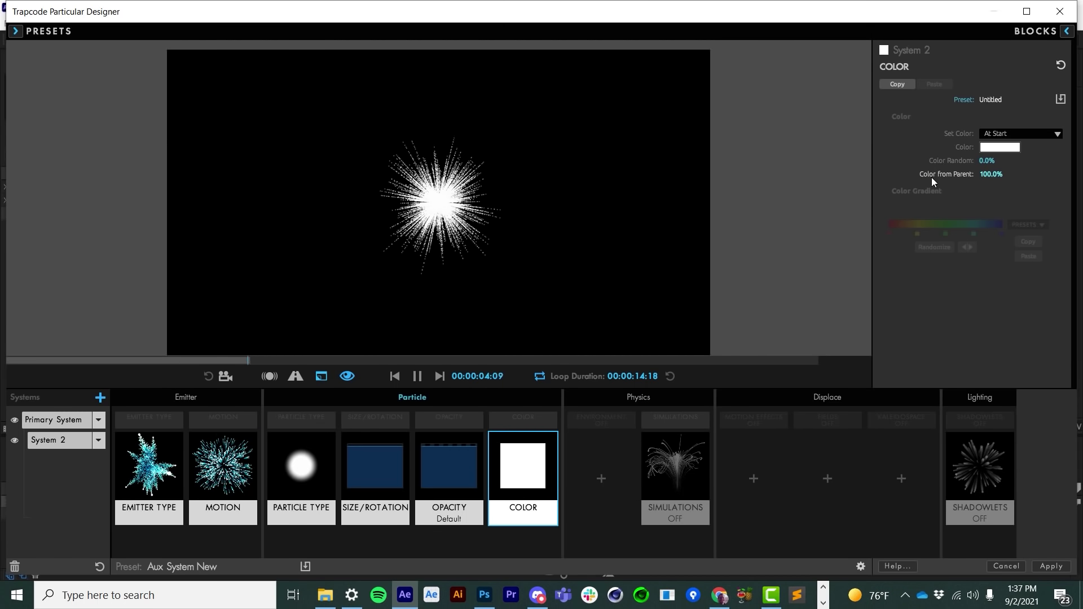
pyautogui.click(293, 476)
pyautogui.click(393, 444)
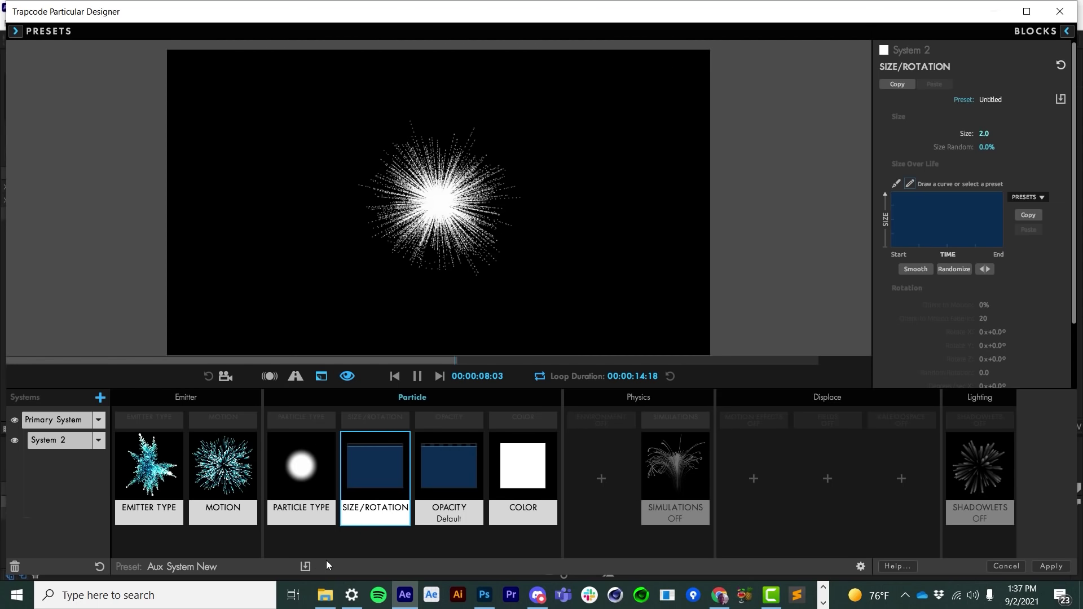
pyautogui.click(506, 421)
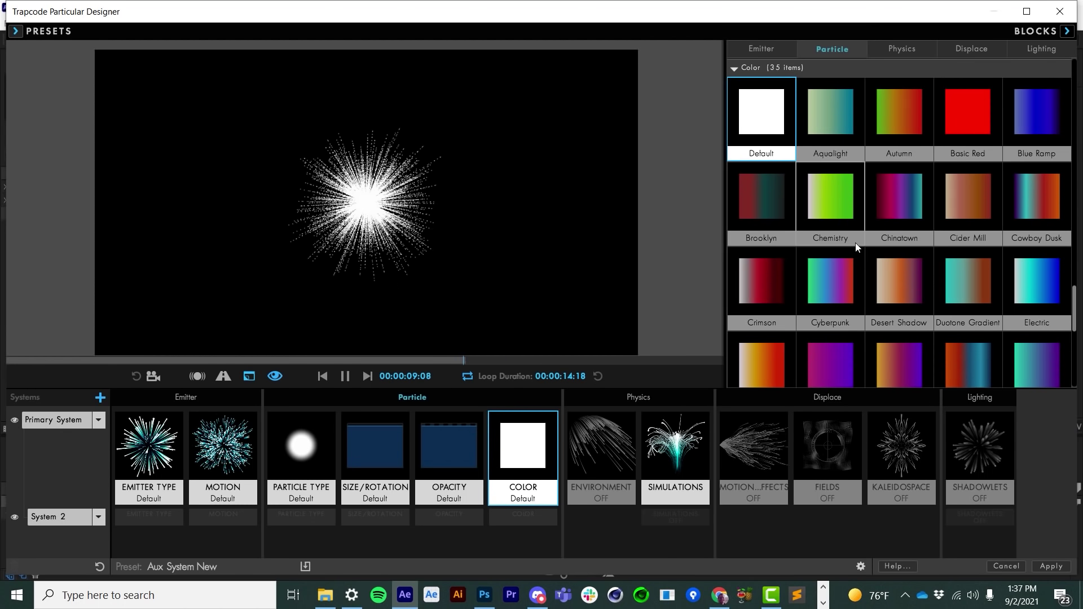
# - Give the Primary System the Cowboy Dusk gradient and 25 particles per second emission
pyautogui.click(1040, 186)
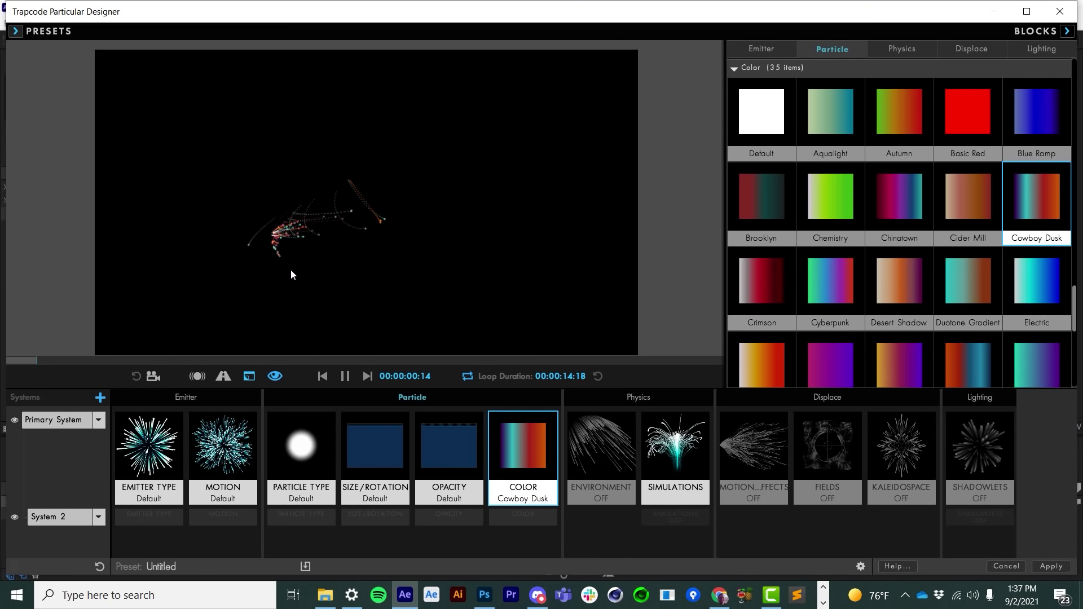
pyautogui.click(149, 445)
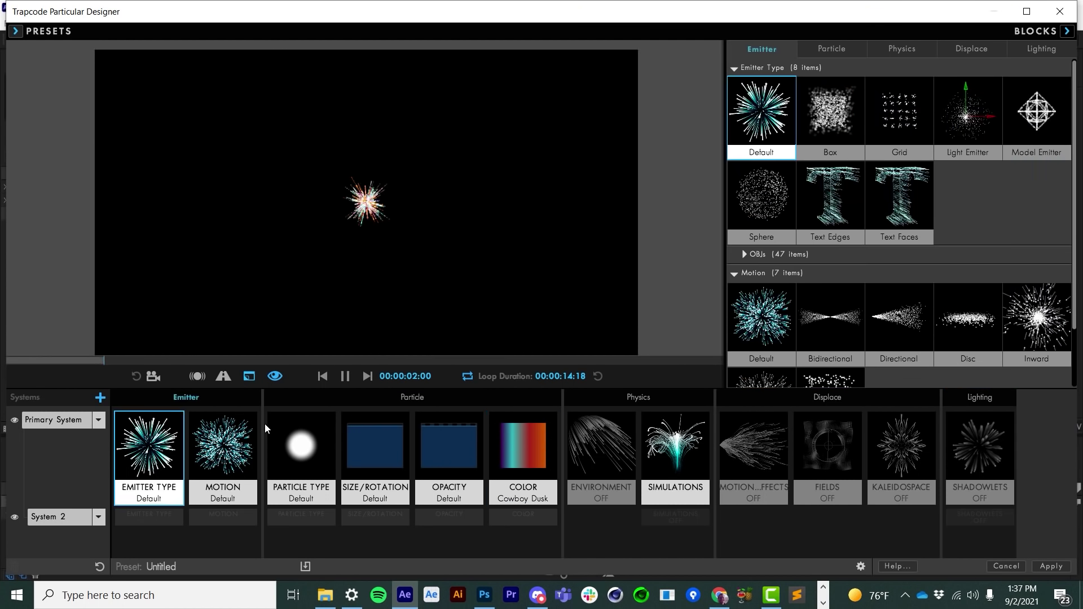
pyautogui.click(123, 447)
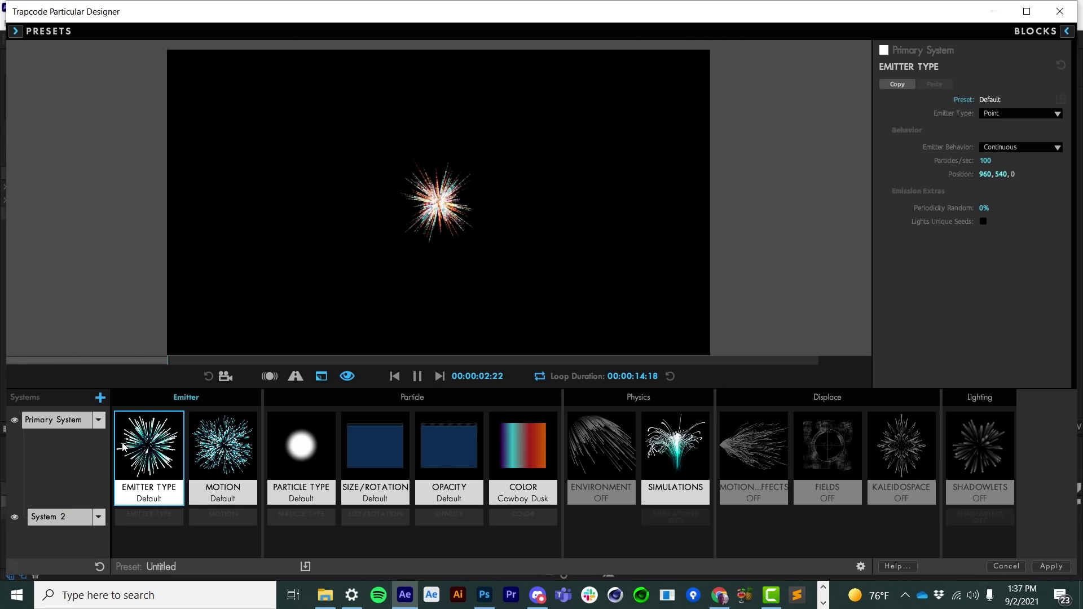
pyautogui.click(985, 160)
pyautogui.write('25')
pyautogui.press('Return')
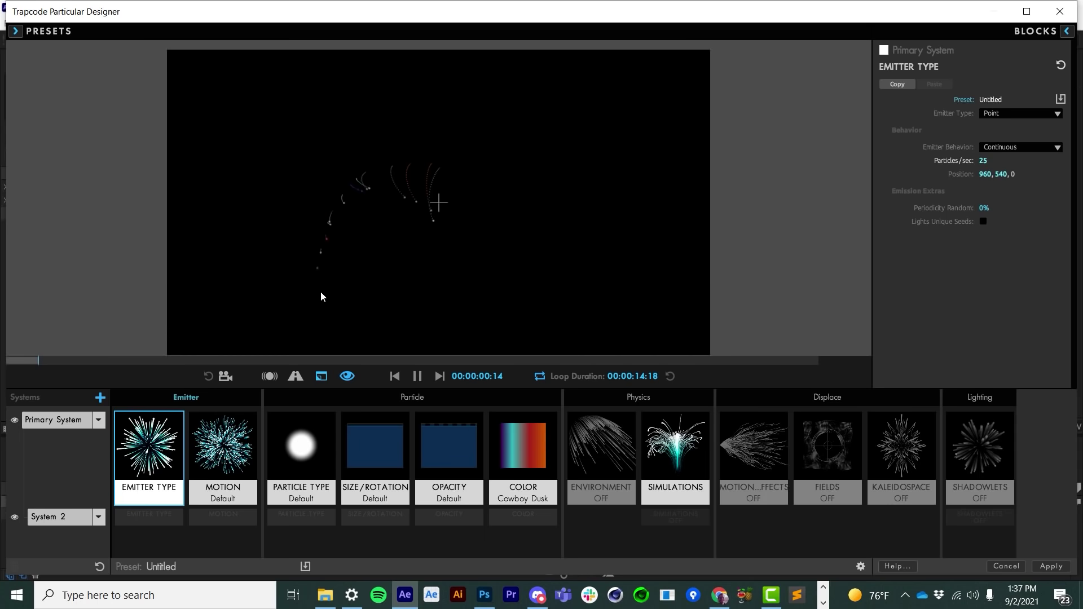
pyautogui.click(375, 452)
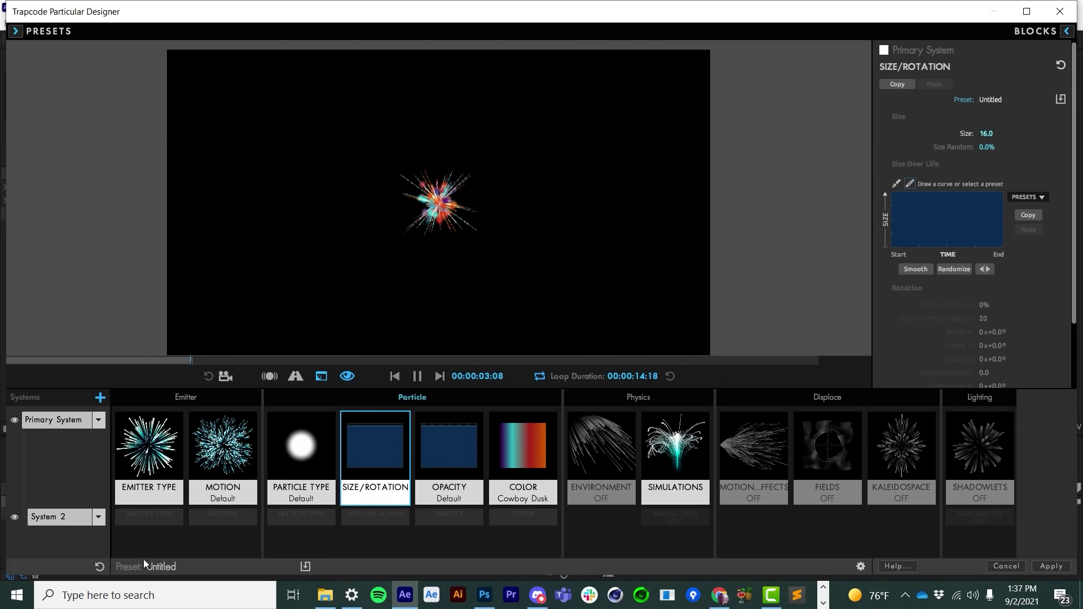
pyautogui.click(452, 518)
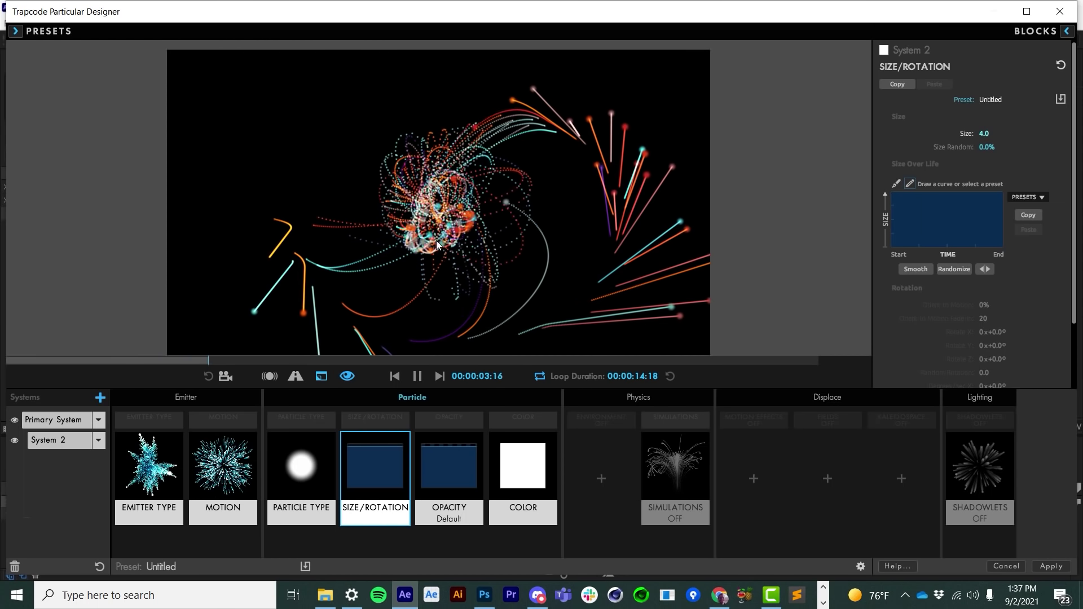
# - Turn on Kaleidospace Mirror On X for the Primary System and apply the design
pyautogui.click(905, 428)
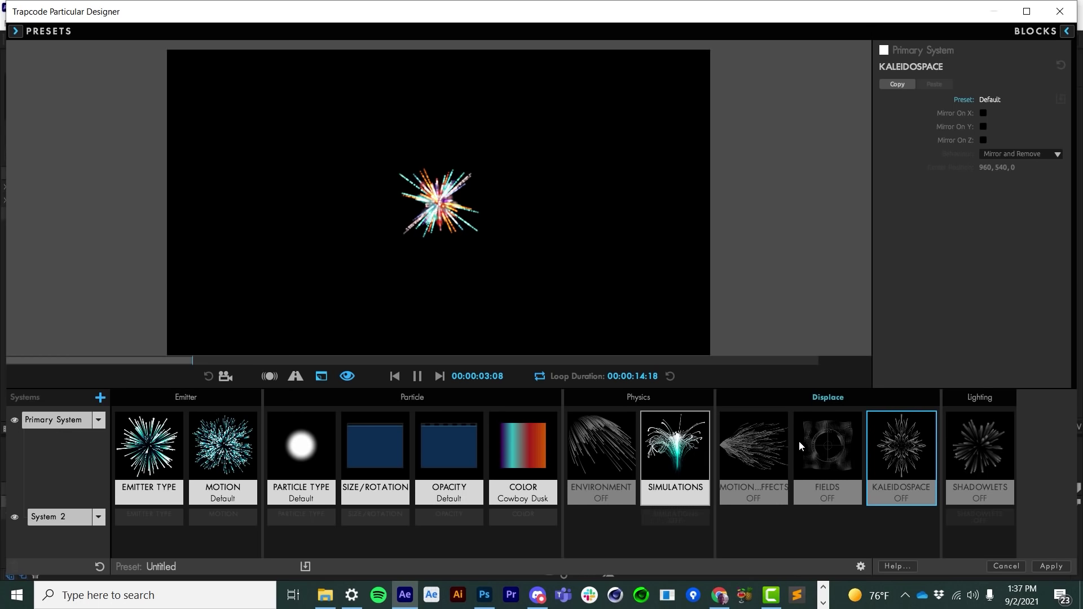
pyautogui.click(984, 113)
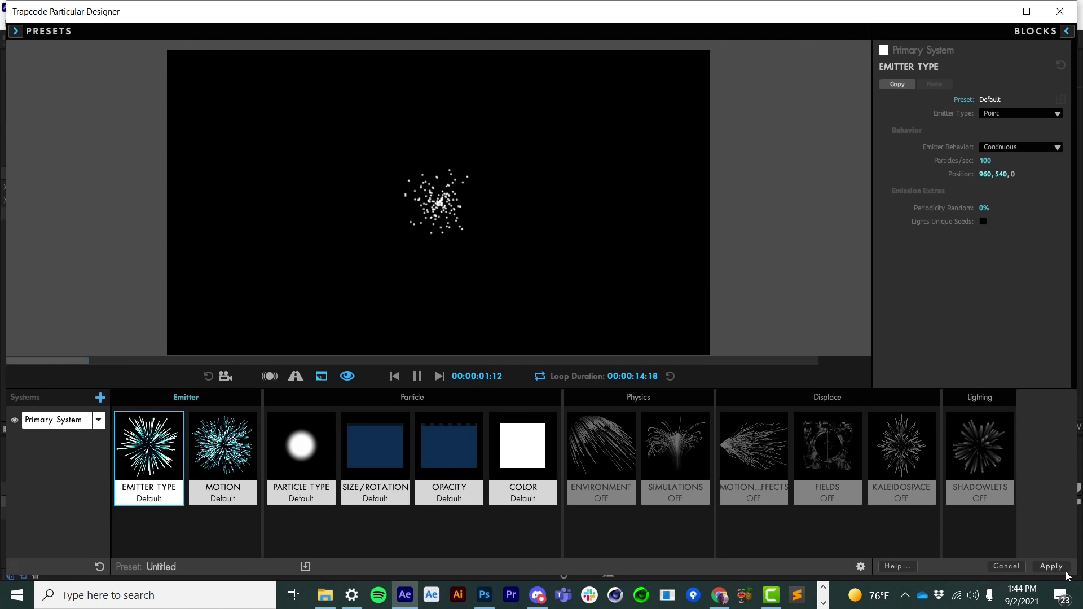
pyautogui.click(1066, 570)
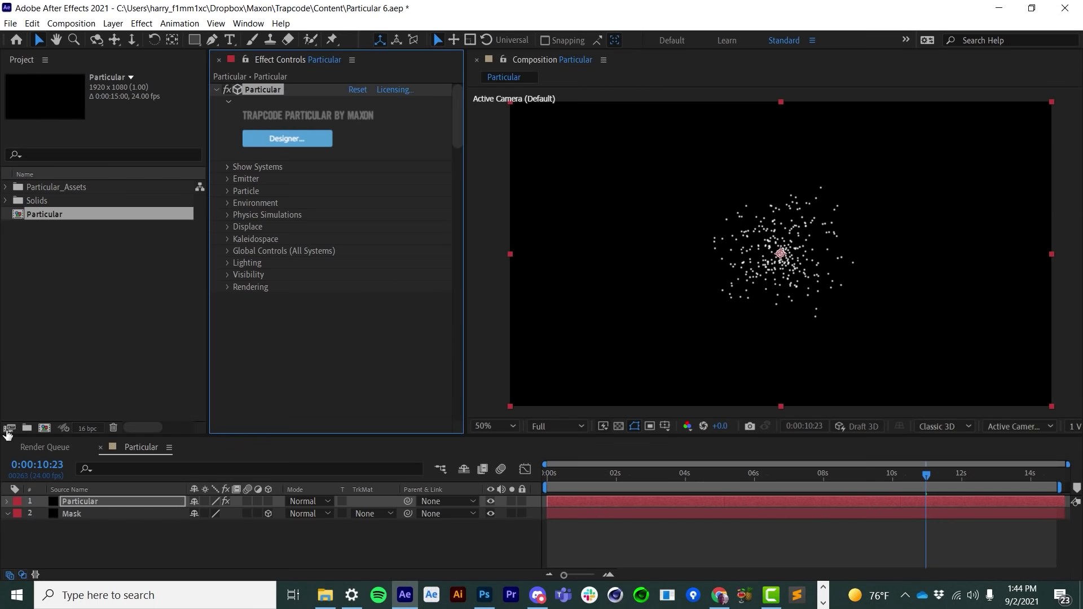
# - On the Mask layer, draw a four-vertex curved Pen path from lower left to the right edge
pyautogui.click(72, 517)
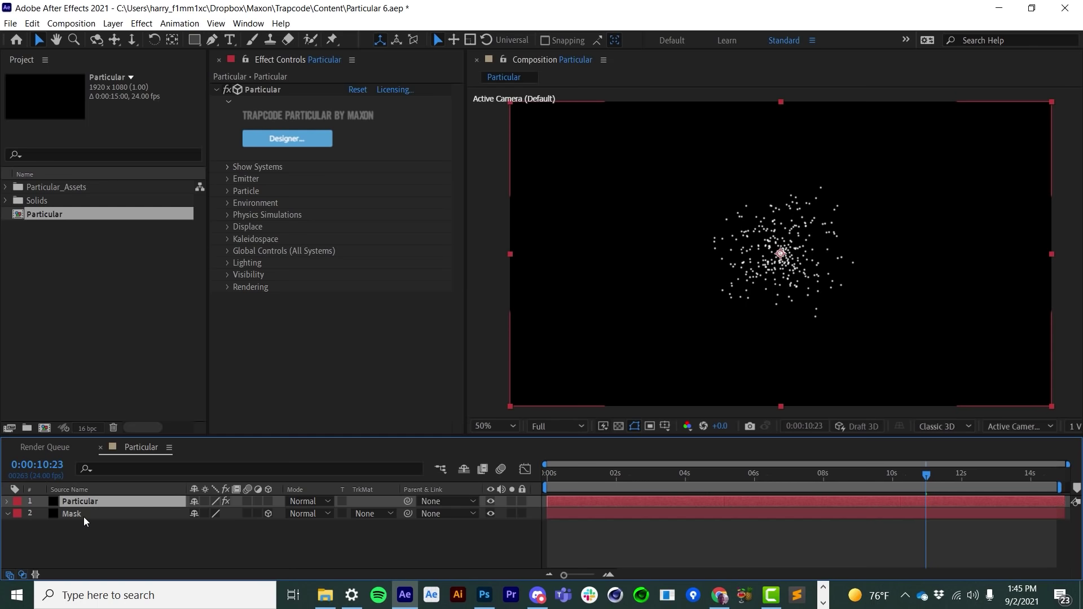
pyautogui.click(83, 516)
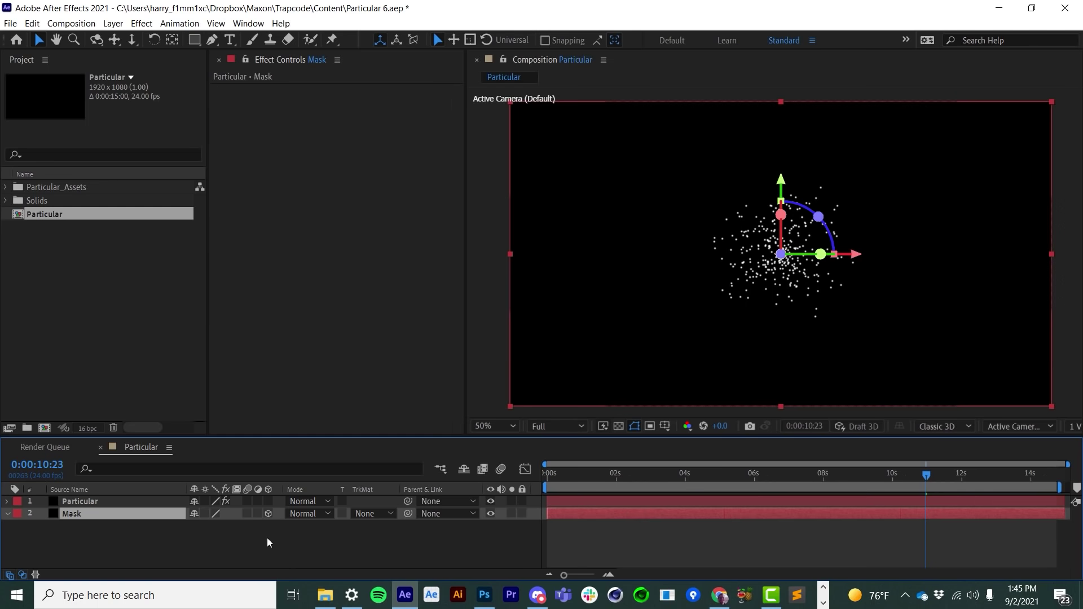
pyautogui.click(212, 40)
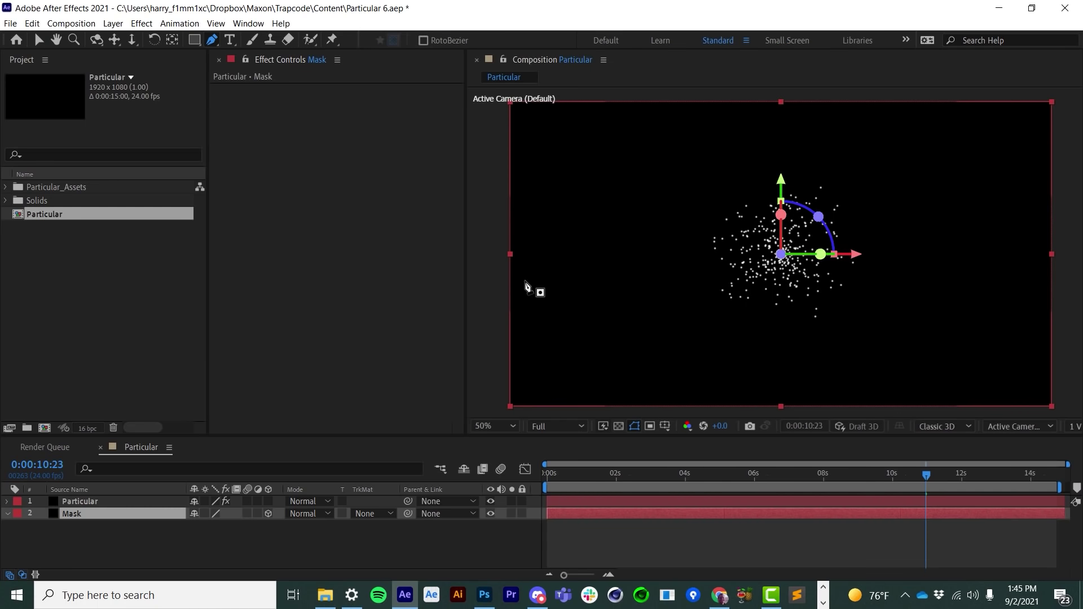
pyautogui.click(572, 337)
pyautogui.moveTo(683, 165); pyautogui.dragTo(760, 212)
pyautogui.moveTo(834, 361); pyautogui.dragTo(920, 332)
pyautogui.moveTo(991, 222); pyautogui.dragTo(992, 160)
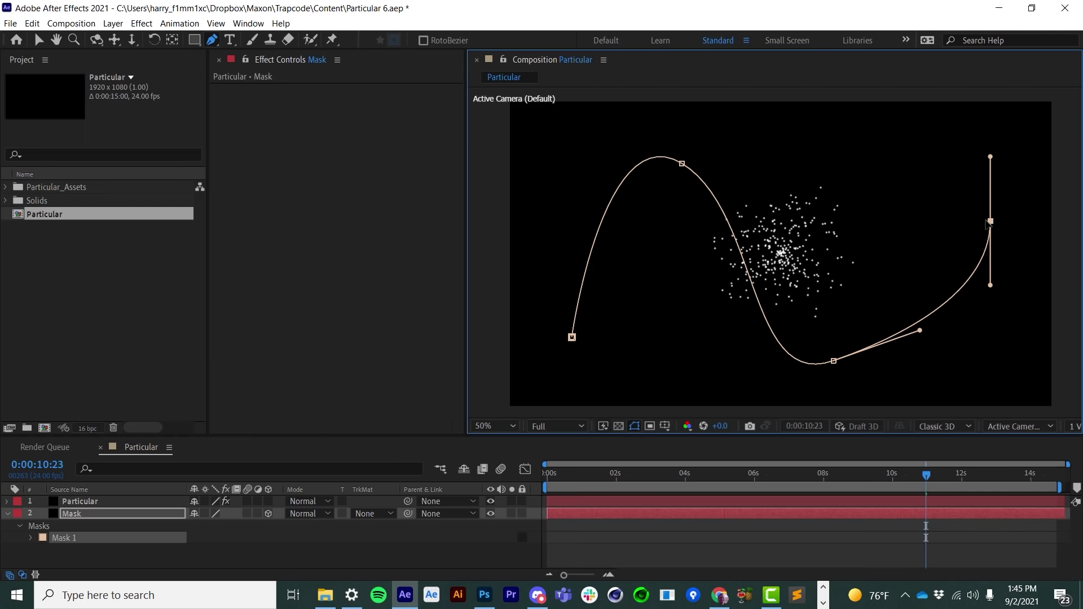
pyautogui.moveTo(992, 218); pyautogui.dragTo(983, 200)
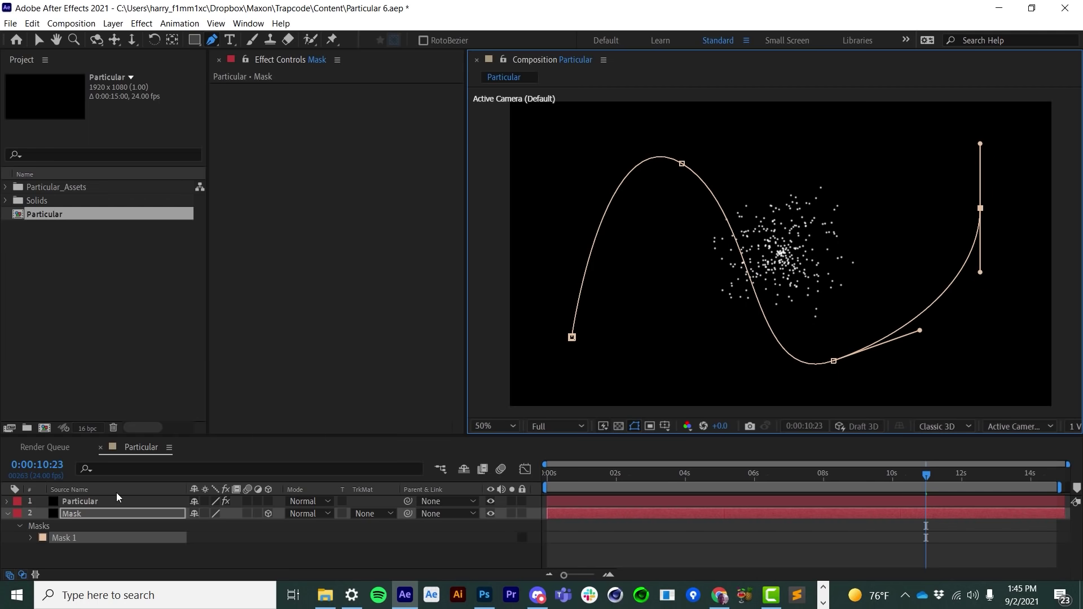
# - Switch Particular's Emitter Type to Text/Mask and use the Mask layer as its source
pyautogui.click(104, 501)
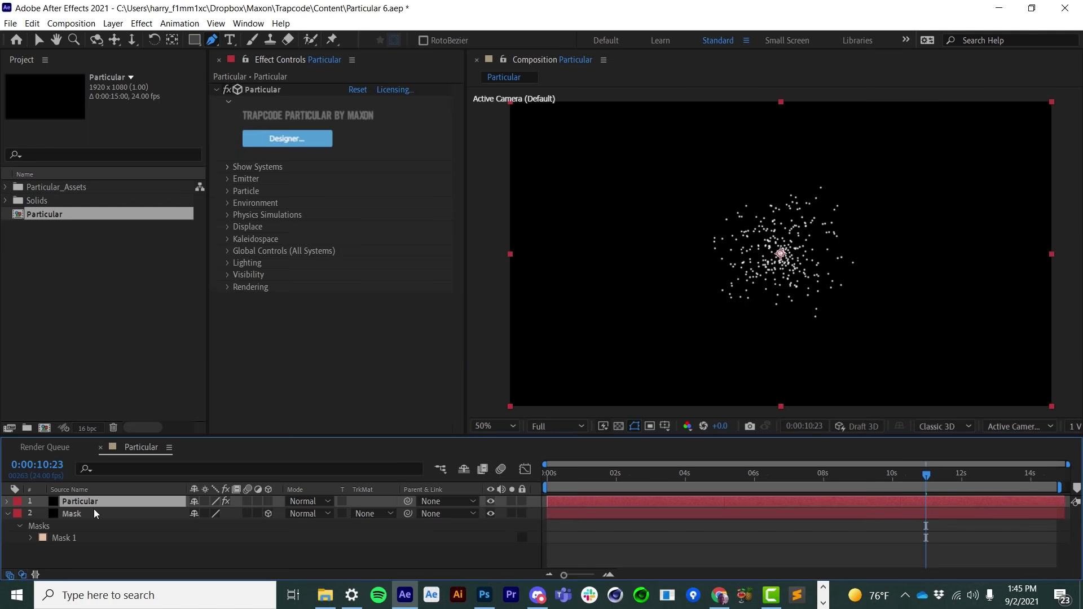
pyautogui.click(227, 176)
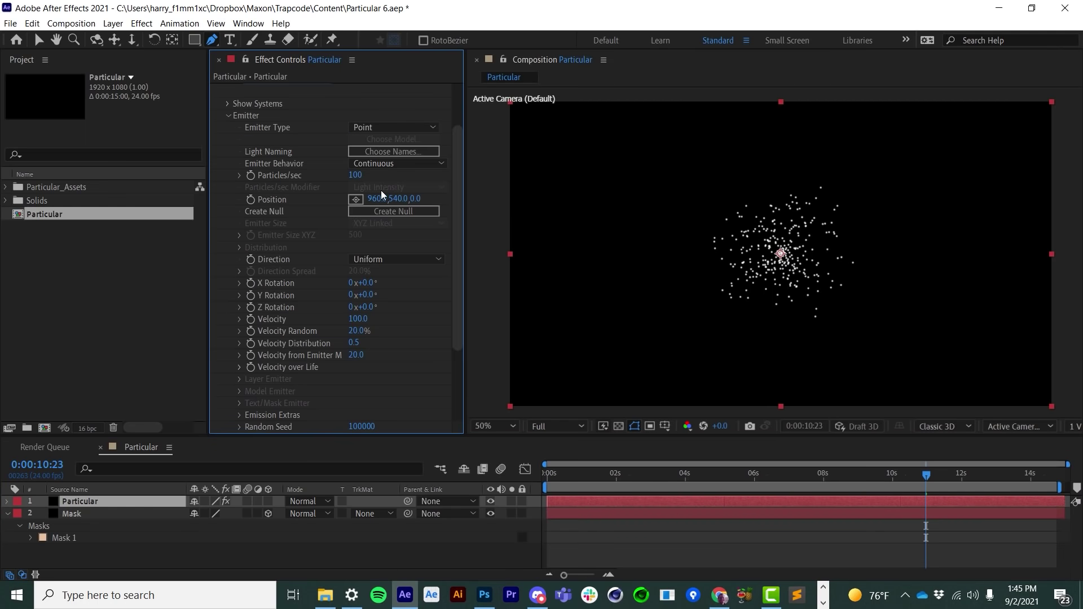
pyautogui.click(374, 130)
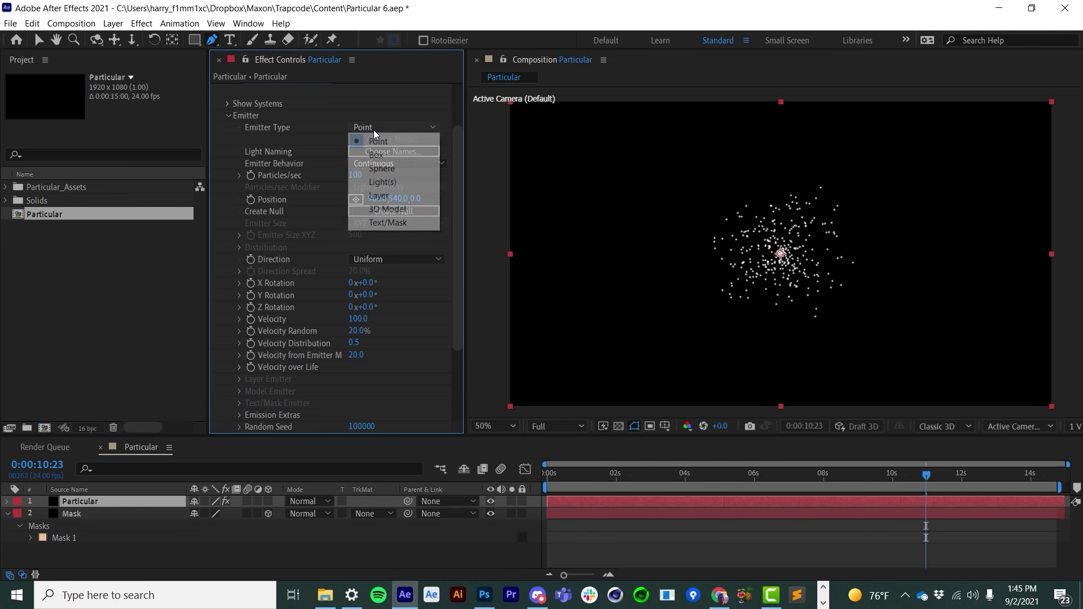
pyautogui.click(385, 223)
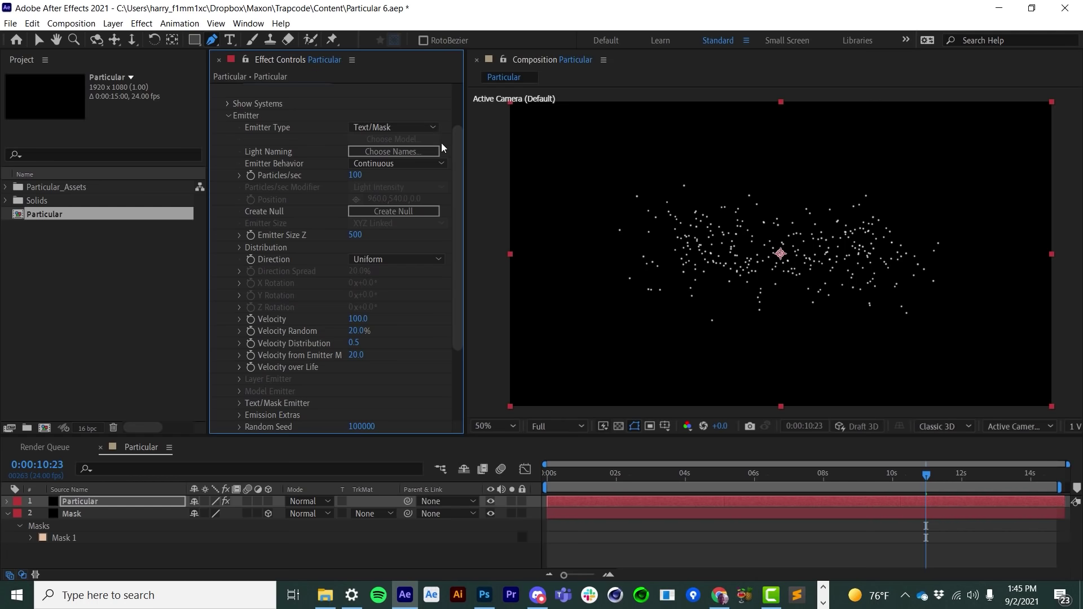
pyautogui.scroll(-3, 247, 315)
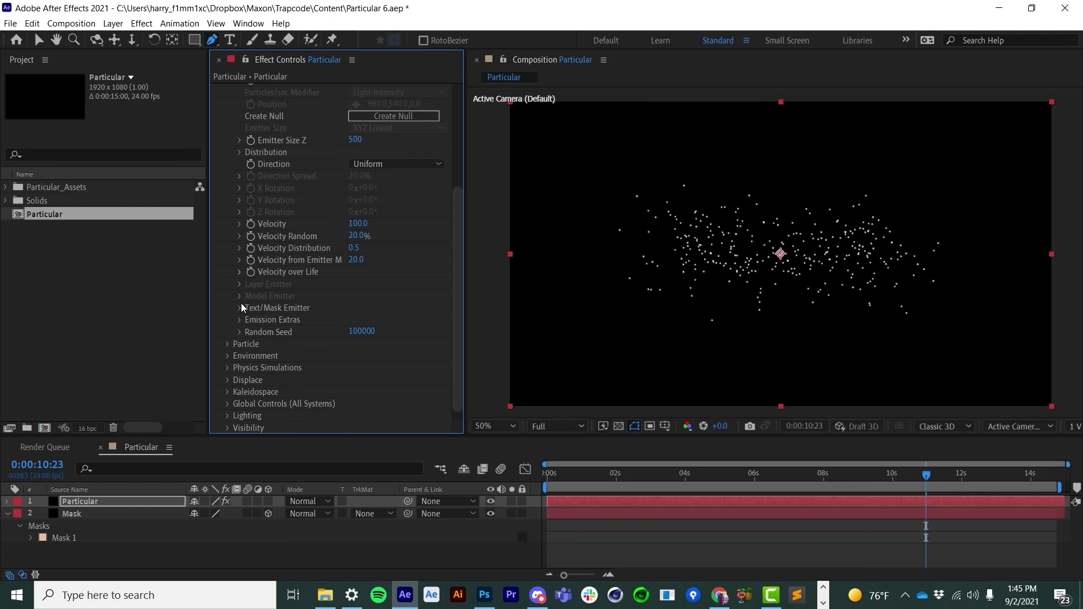
pyautogui.click(240, 308)
pyautogui.click(383, 308)
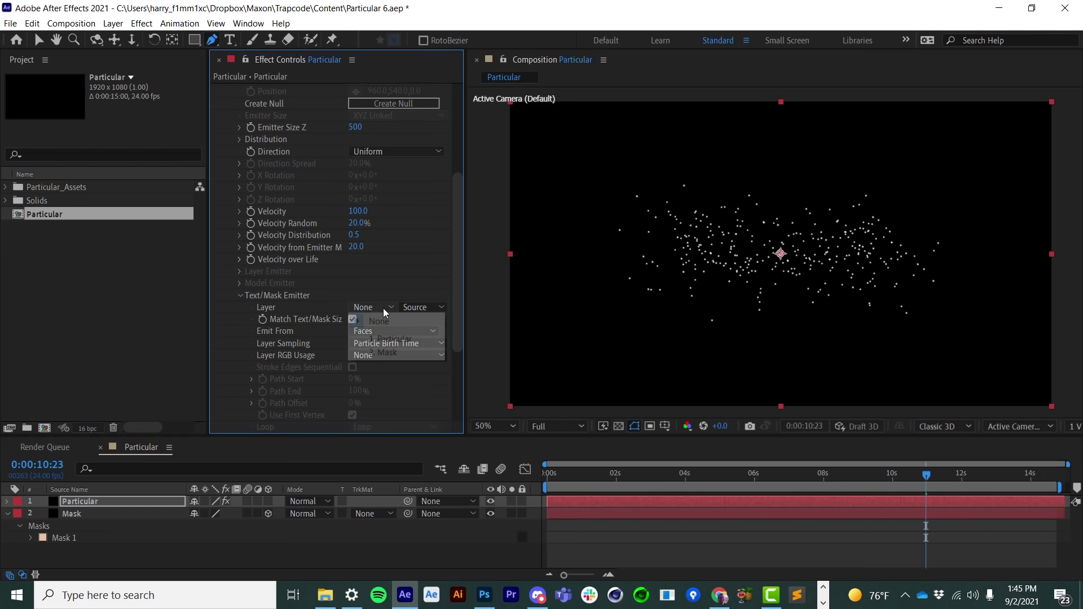
pyautogui.click(378, 353)
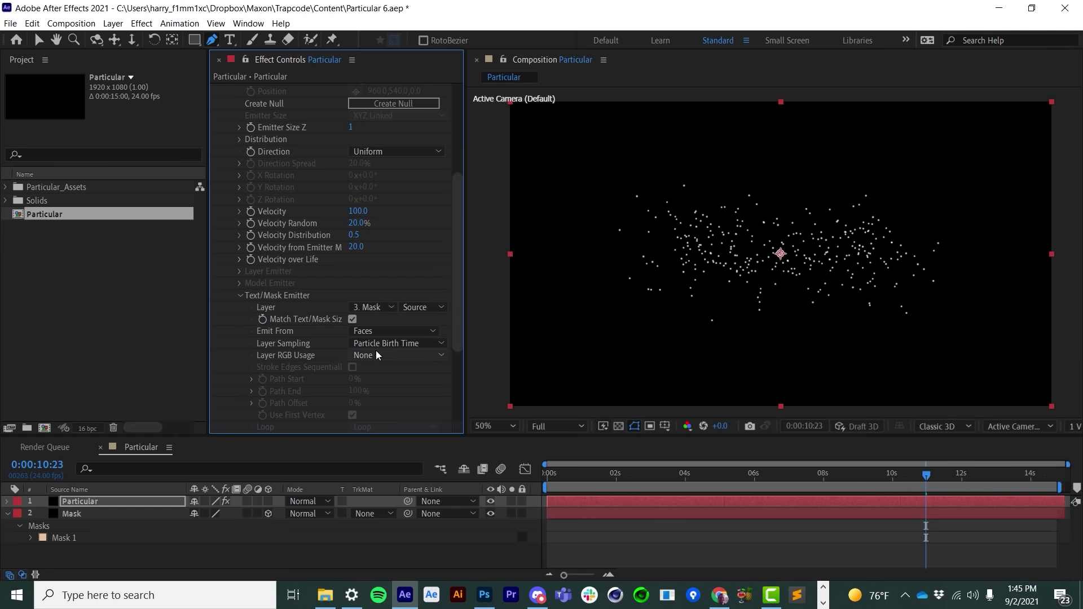
# - Set Emit From to Edges and replay the animation from the start
pyautogui.press('space')
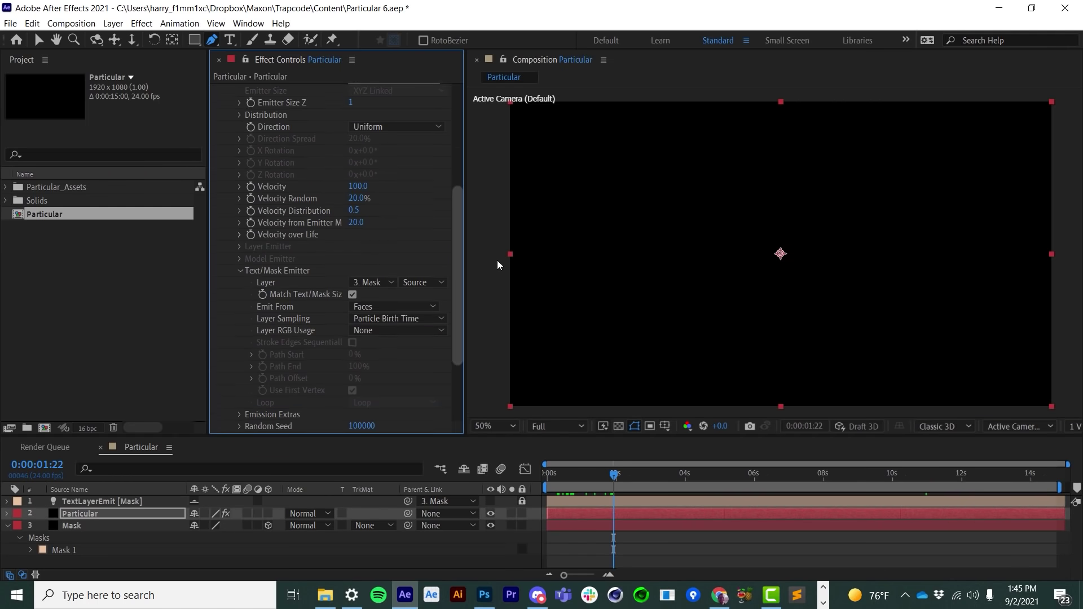
pyautogui.scroll(-2, 276, 326)
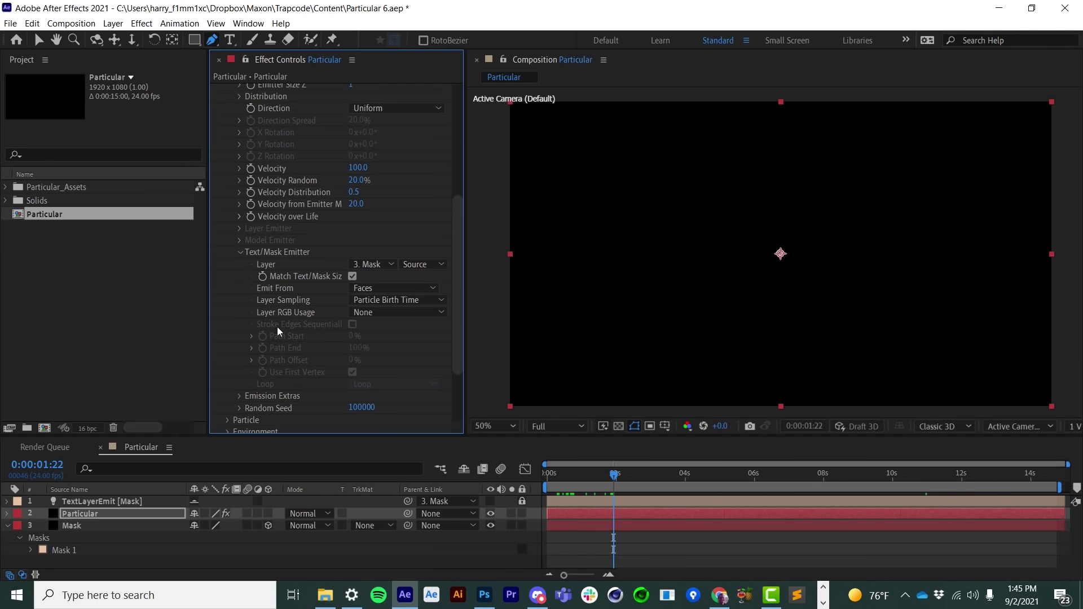
pyautogui.click(387, 288)
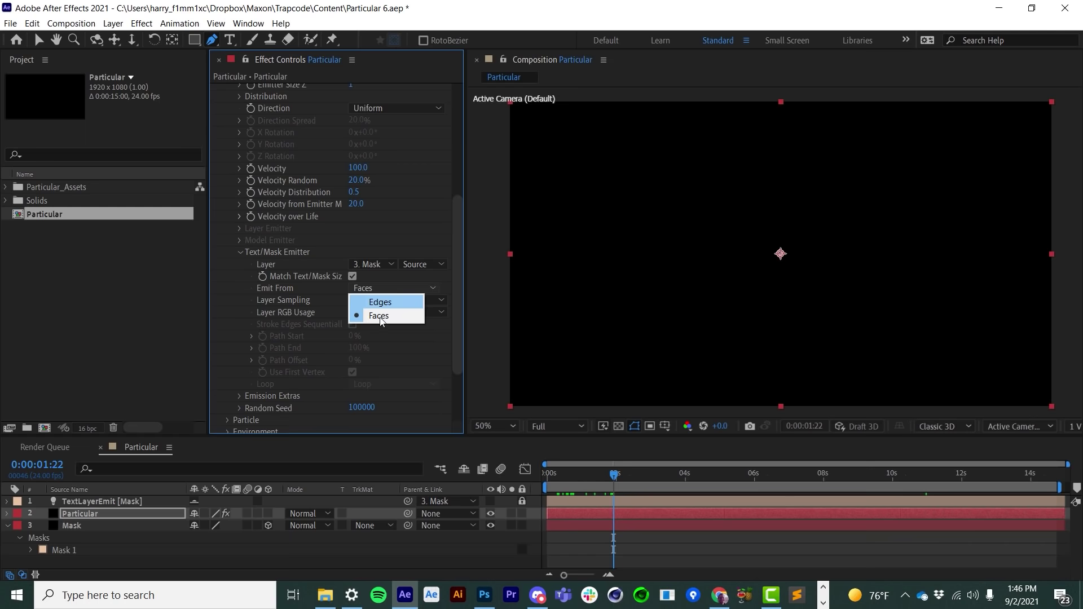
pyautogui.click(394, 307)
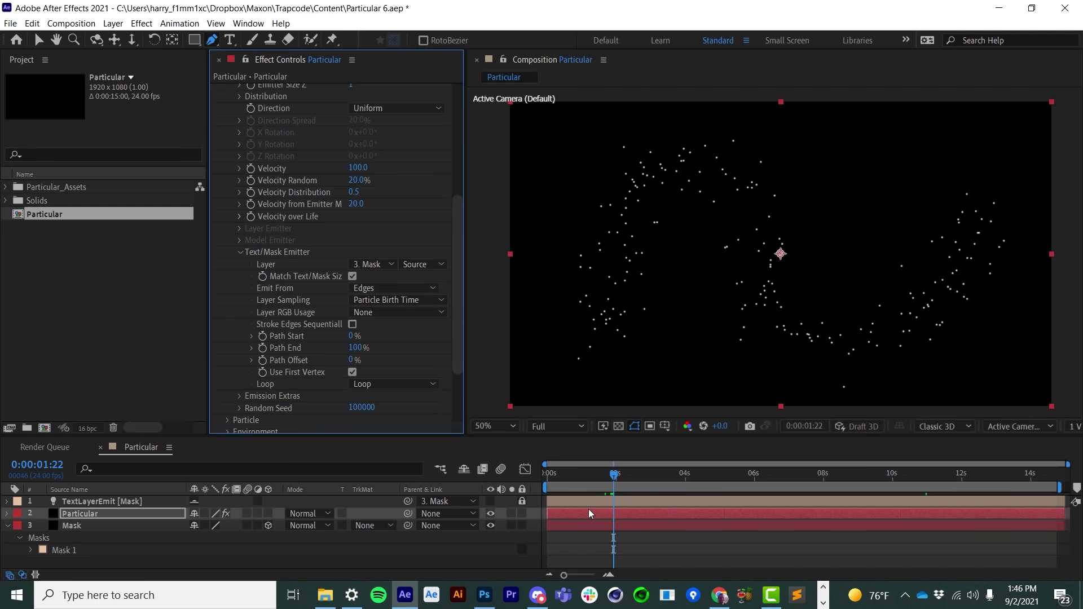
pyautogui.click(552, 481)
pyautogui.press('space')
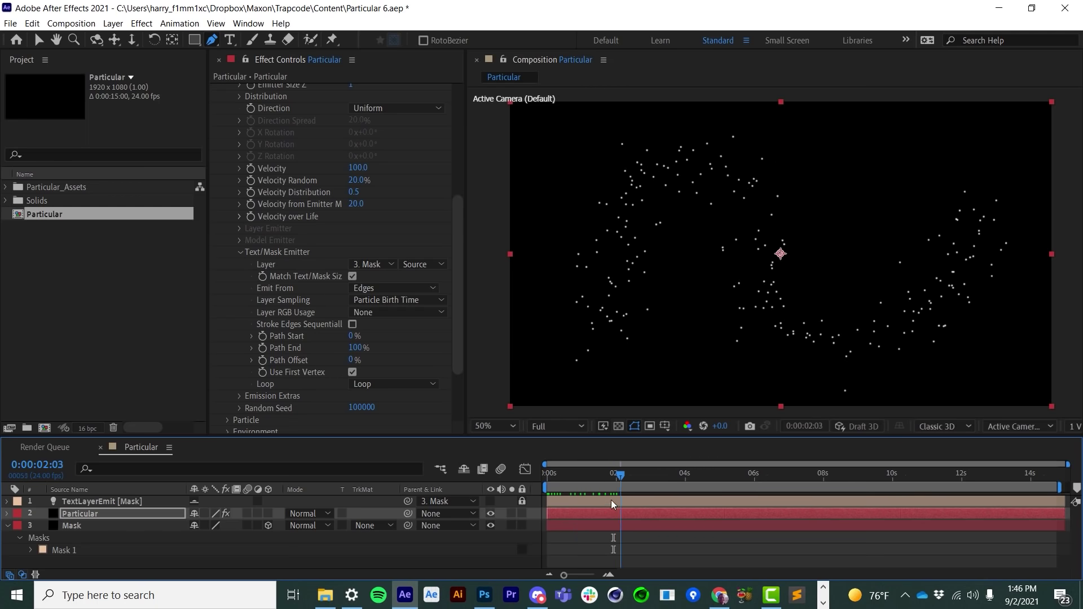
# - Set Emitter Behavior to Dynamic Form and preview the dotted line from near the start
pyautogui.moveTo(638, 520); pyautogui.dragTo(593, 523)
pyautogui.click(455, 304)
pyautogui.moveTo(457, 309); pyautogui.dragTo(335, 179)
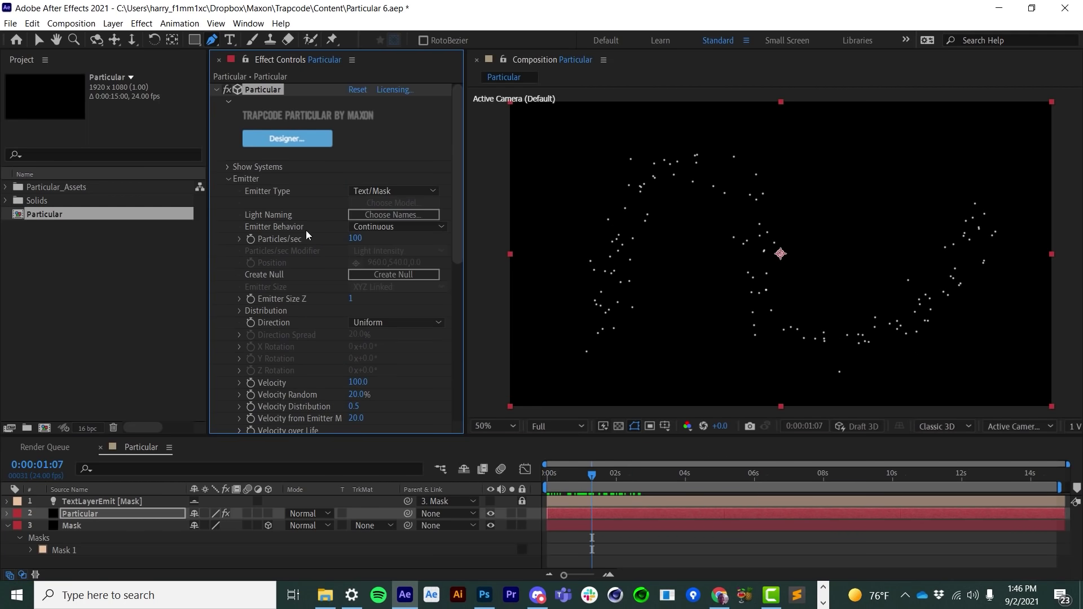
pyautogui.click(365, 227)
pyautogui.click(383, 282)
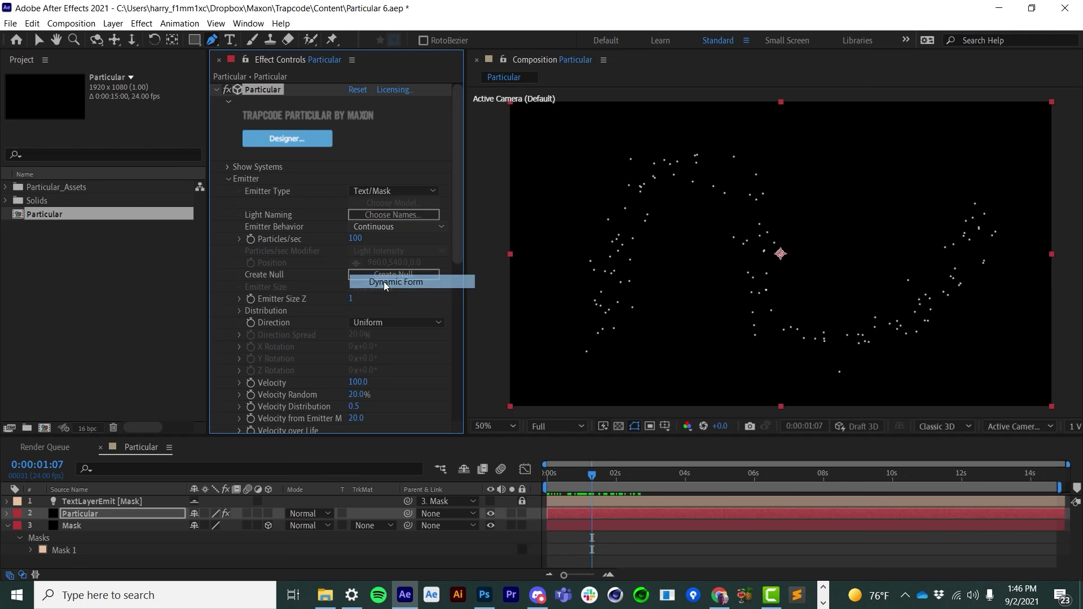
pyautogui.click(573, 472)
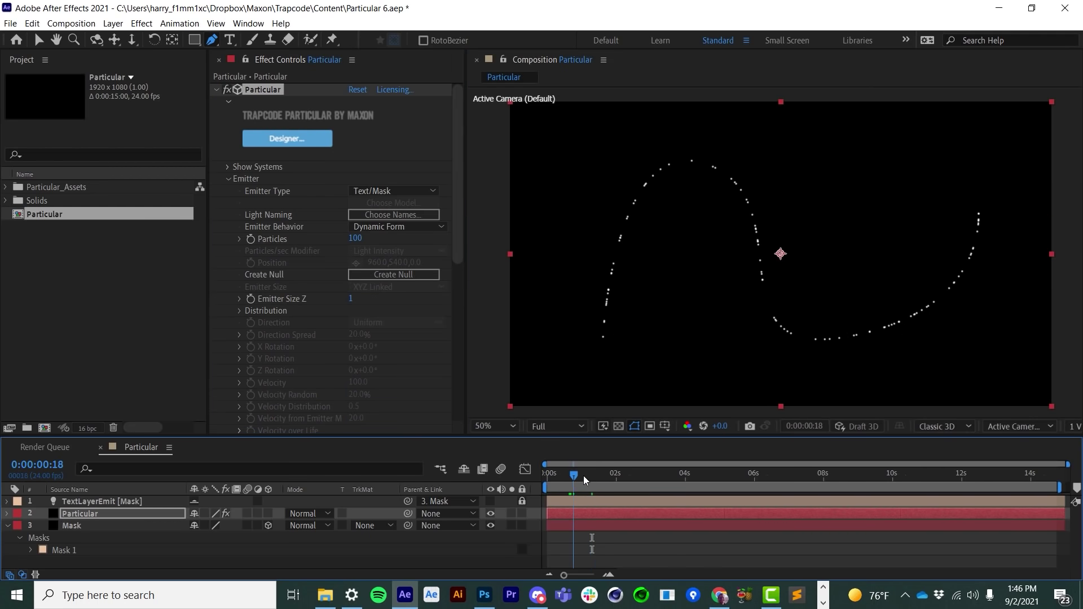
pyautogui.press('space')
pyautogui.click(41, 39)
pyautogui.moveTo(458, 130); pyautogui.dragTo(418, 188)
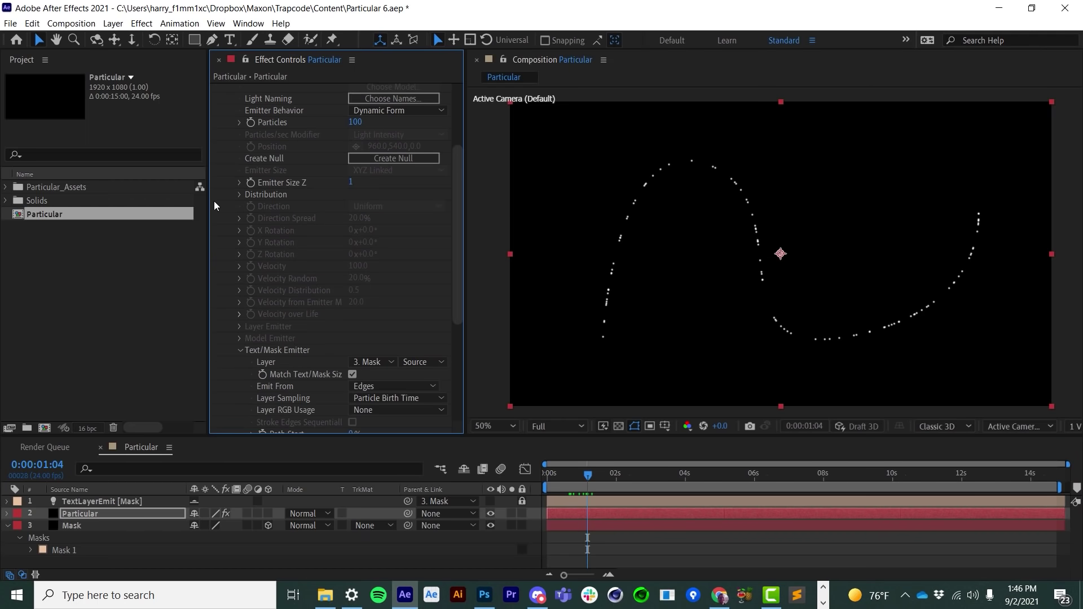
# - Turn on Distribution's On a Grid option so the dots form a solid line
pyautogui.click(239, 193)
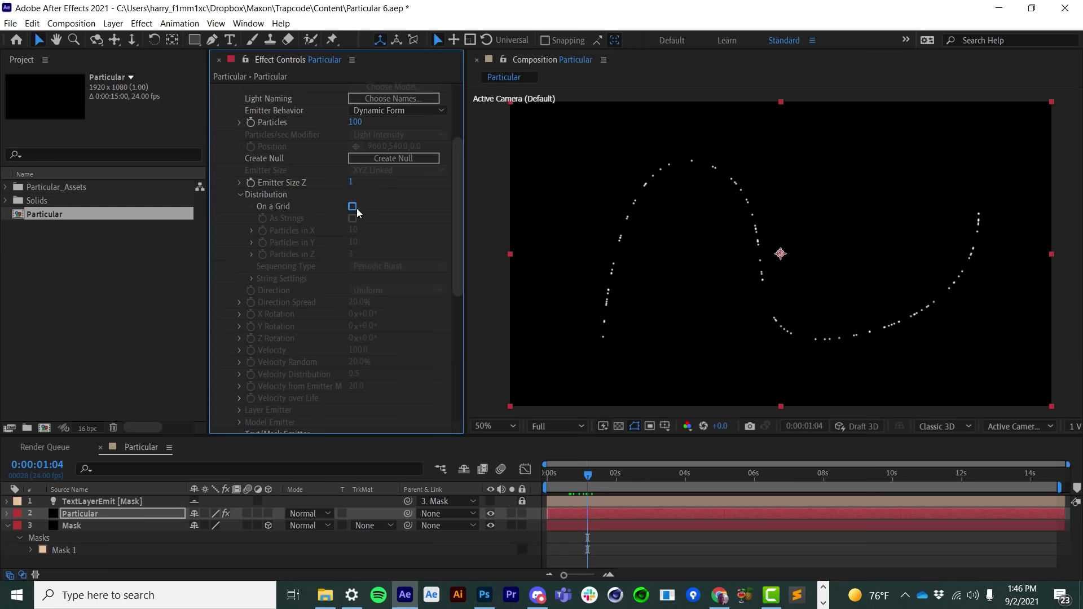
pyautogui.click(353, 207)
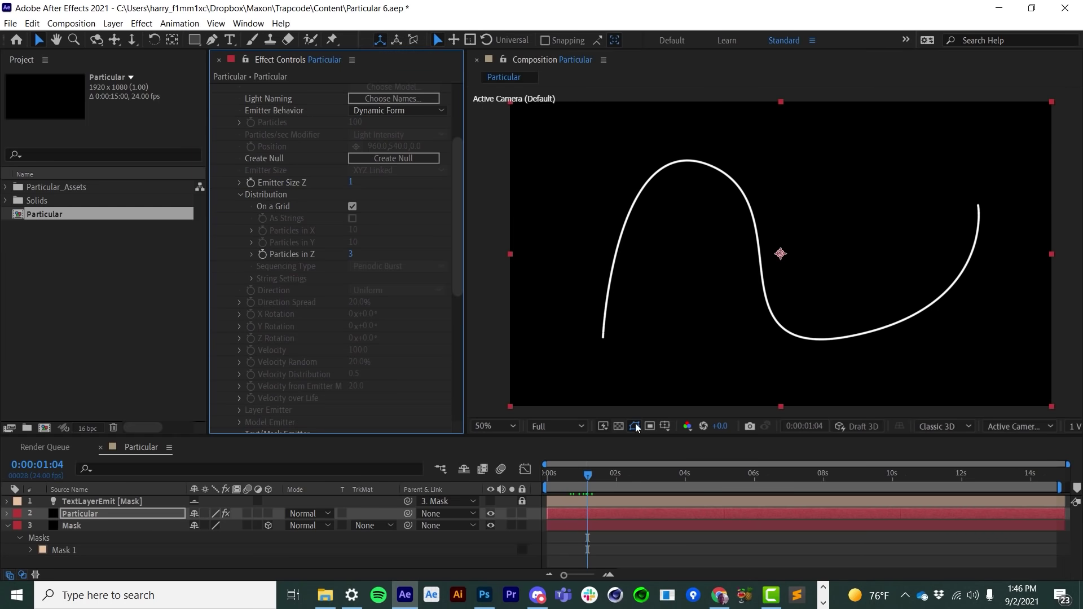
pyautogui.click(613, 477)
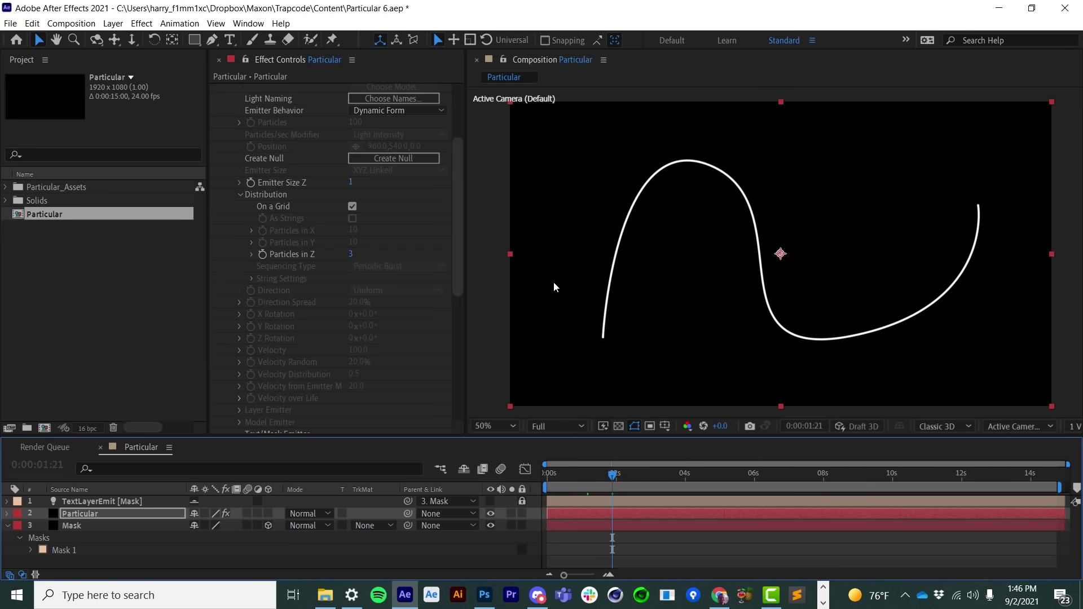
pyautogui.moveTo(459, 291); pyautogui.dragTo(465, 250)
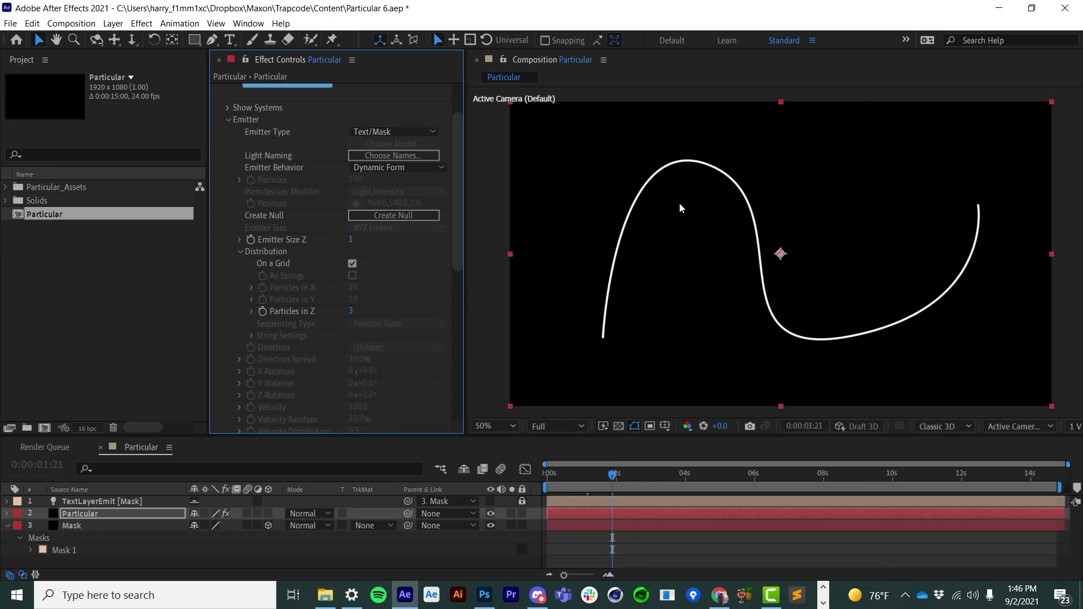
# - Set Particular's Particle Type to Sprite and bring up the sprite library
pyautogui.click(226, 121)
pyautogui.click(228, 191)
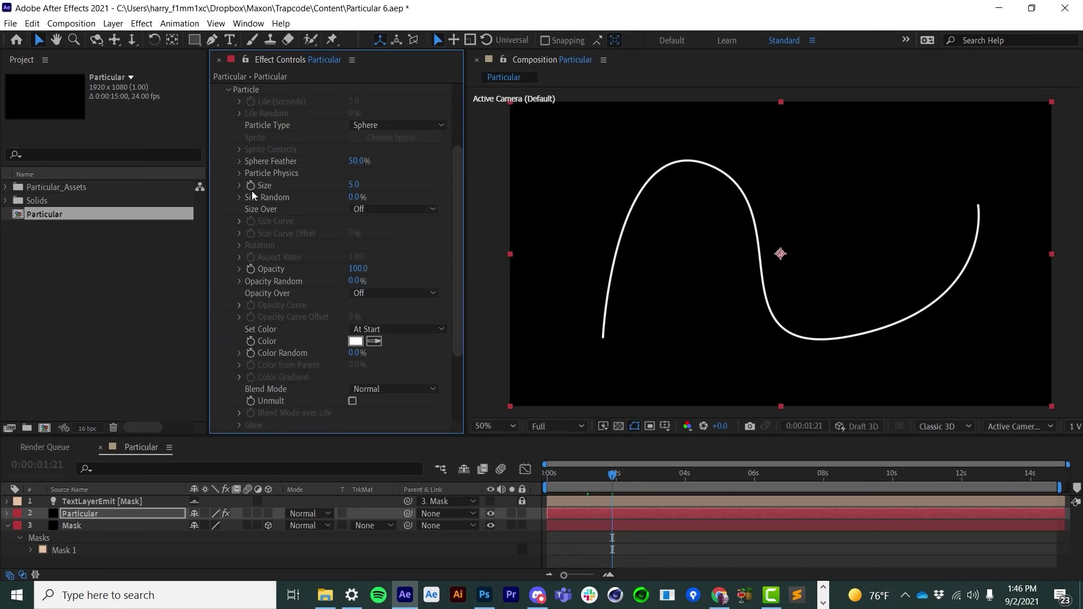
pyautogui.click(384, 127)
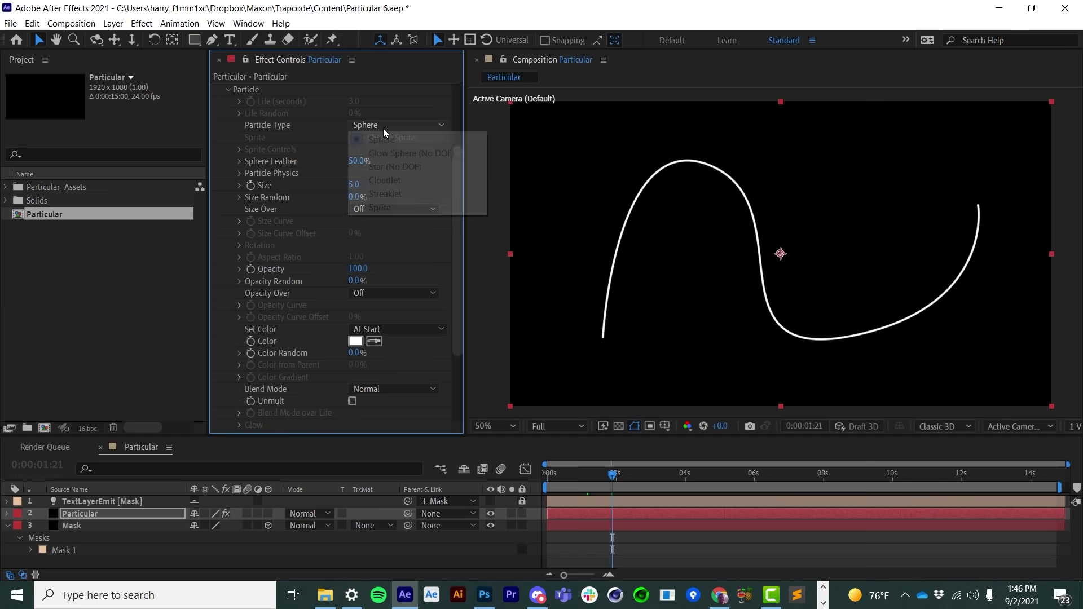
pyautogui.click(375, 208)
pyautogui.click(418, 135)
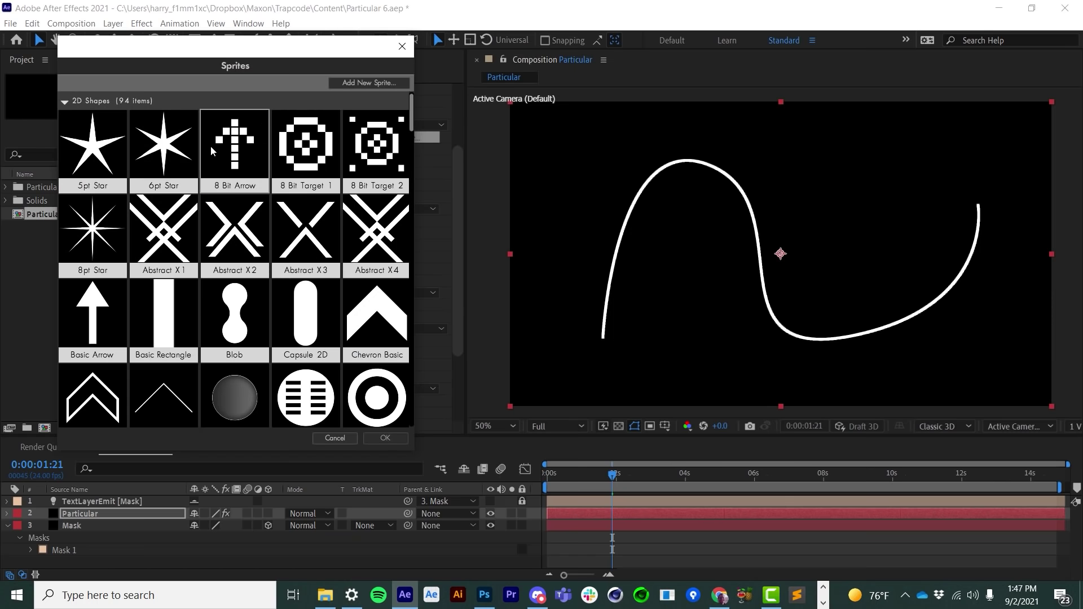
# - Apply the 8 Bit Arrow sprite to the particles and raise Size to 51
pyautogui.click(270, 140)
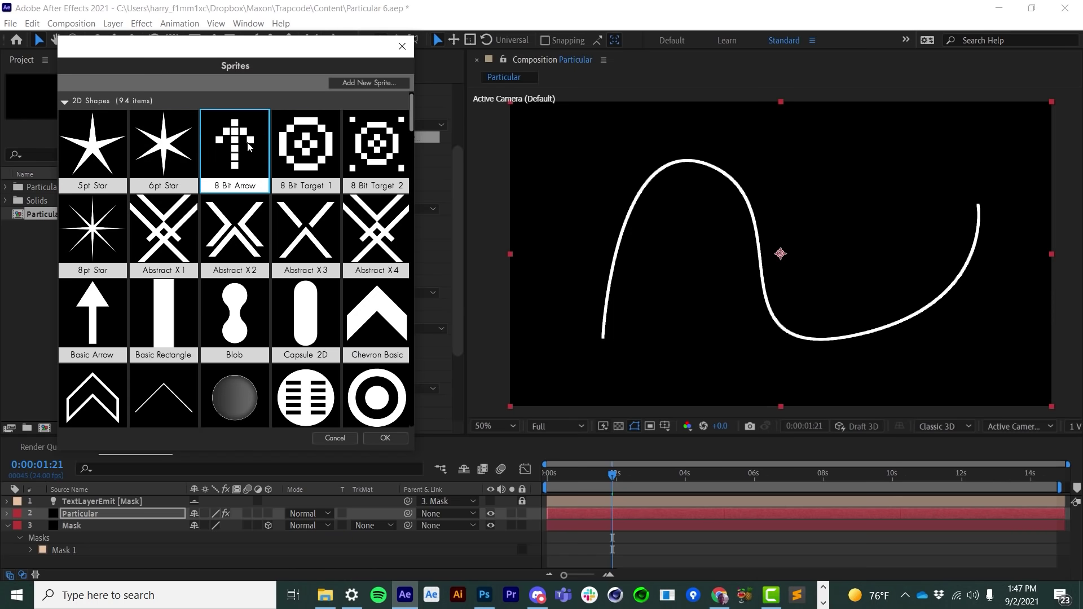
pyautogui.doubleClick(247, 143)
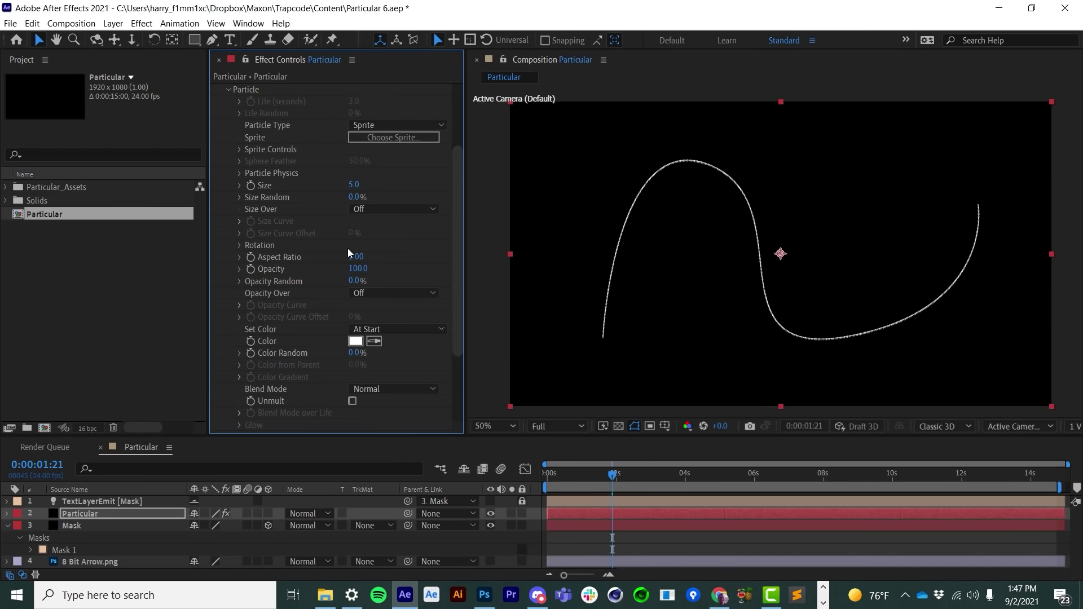
pyautogui.moveTo(354, 184); pyautogui.dragTo(382, 188)
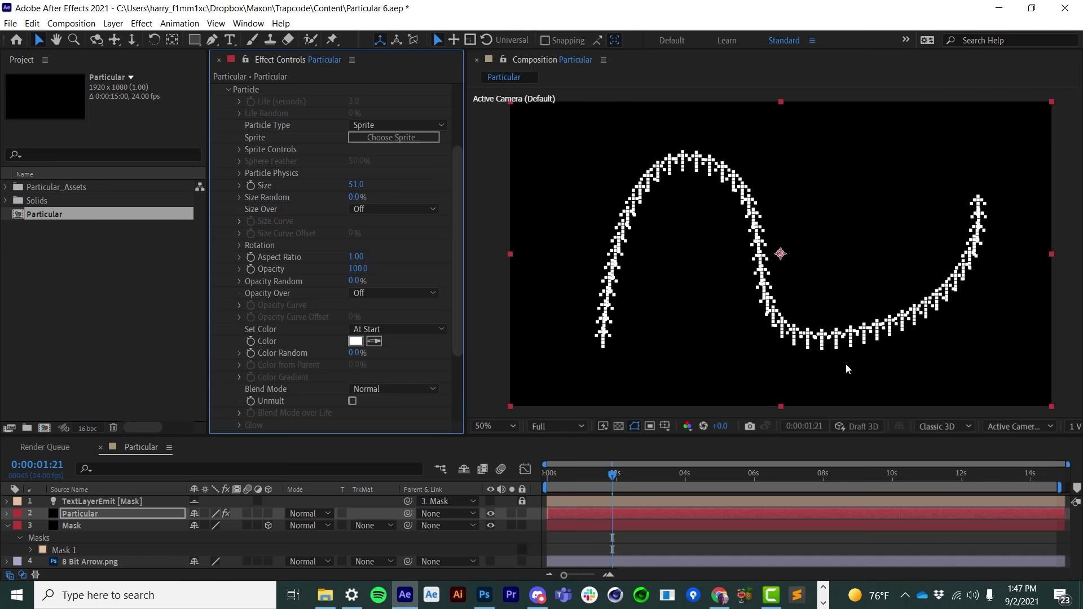
# - Select the mask and maximize the viewer to inspect the arrows along the path
pyautogui.click(79, 549)
pyautogui.press('space')
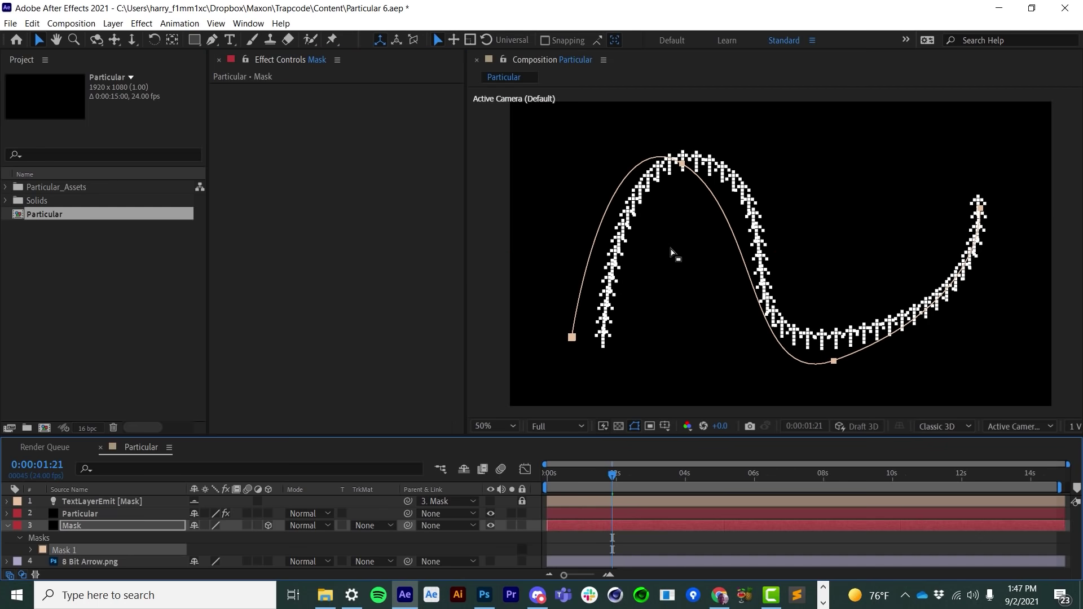
pyautogui.press('`')
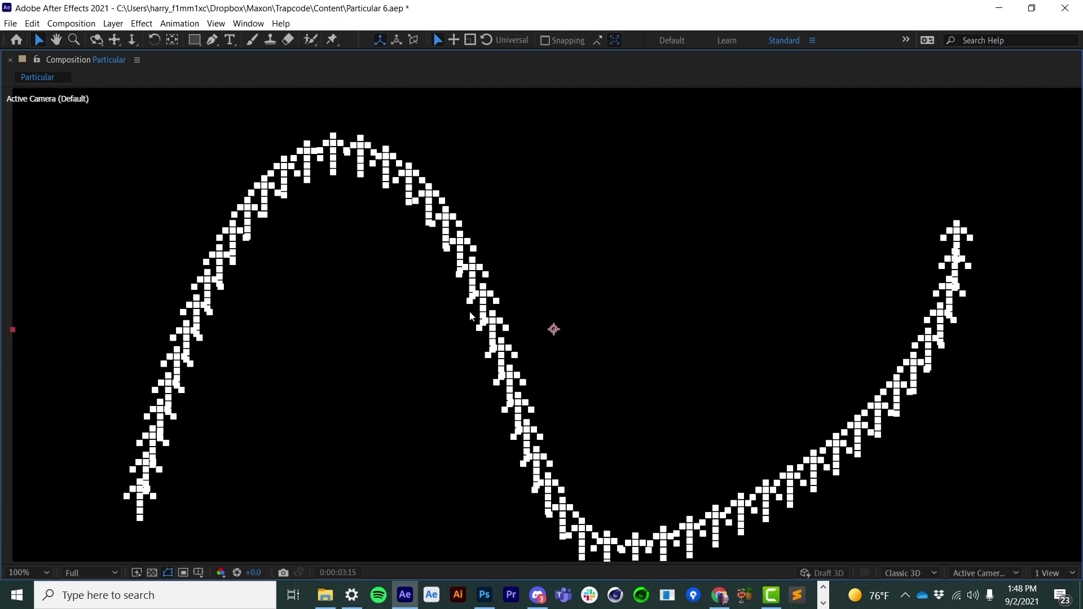
pyautogui.press('`')
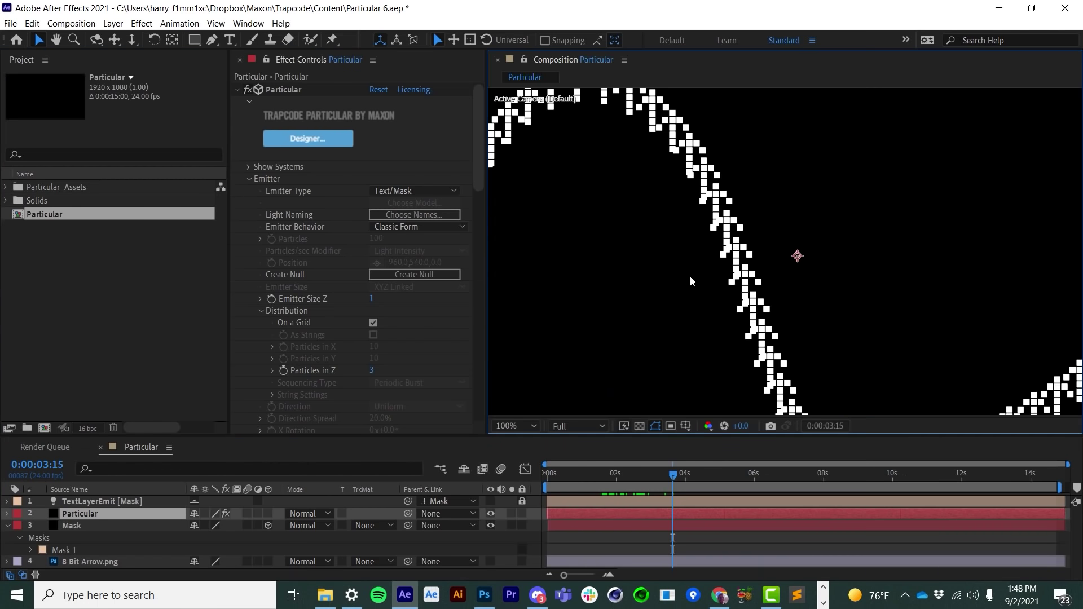
# - In Particle > Rotation, set Orient to Spline to 100% so arrows follow the curve
pyautogui.press('h')
pyautogui.moveTo(717, 265); pyautogui.dragTo(758, 282)
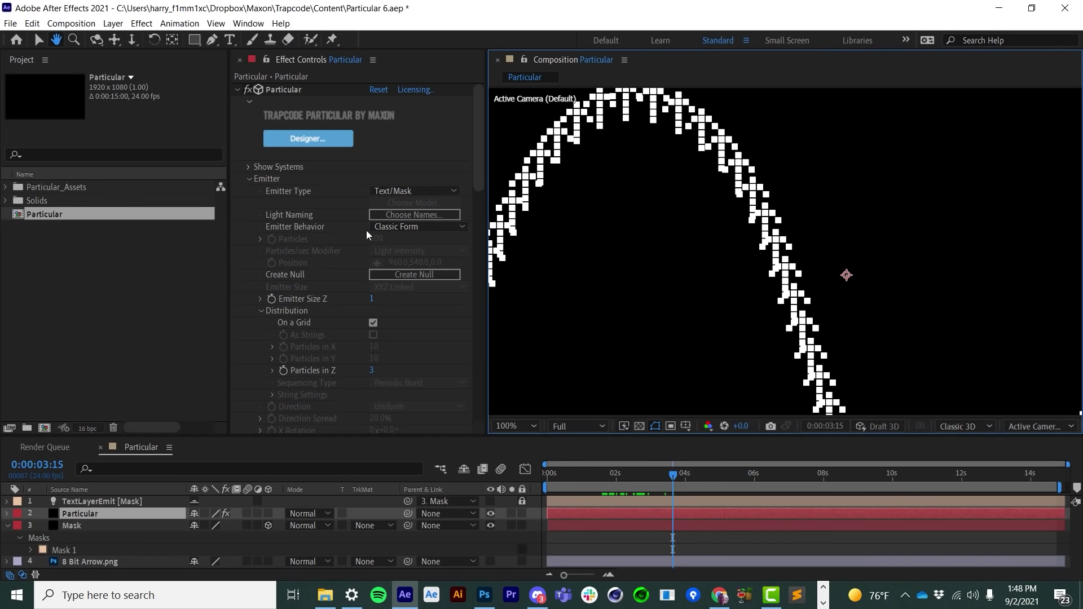
pyautogui.press('v')
pyautogui.click(249, 179)
pyautogui.click(250, 191)
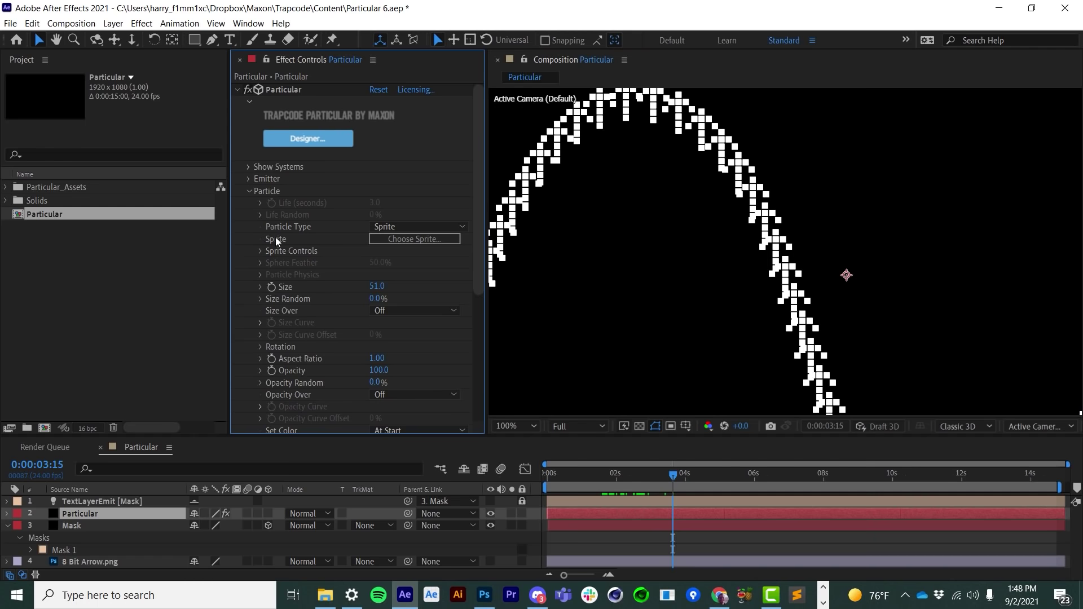
pyautogui.click(260, 346)
pyautogui.scroll(-2, 269, 351)
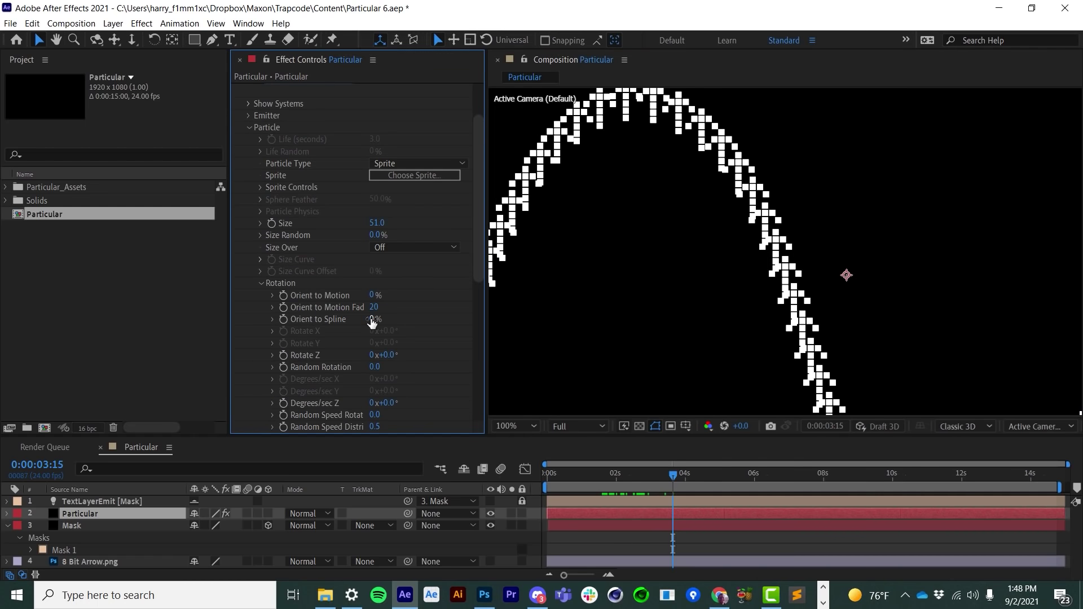
pyautogui.moveTo(372, 322); pyautogui.dragTo(523, 317)
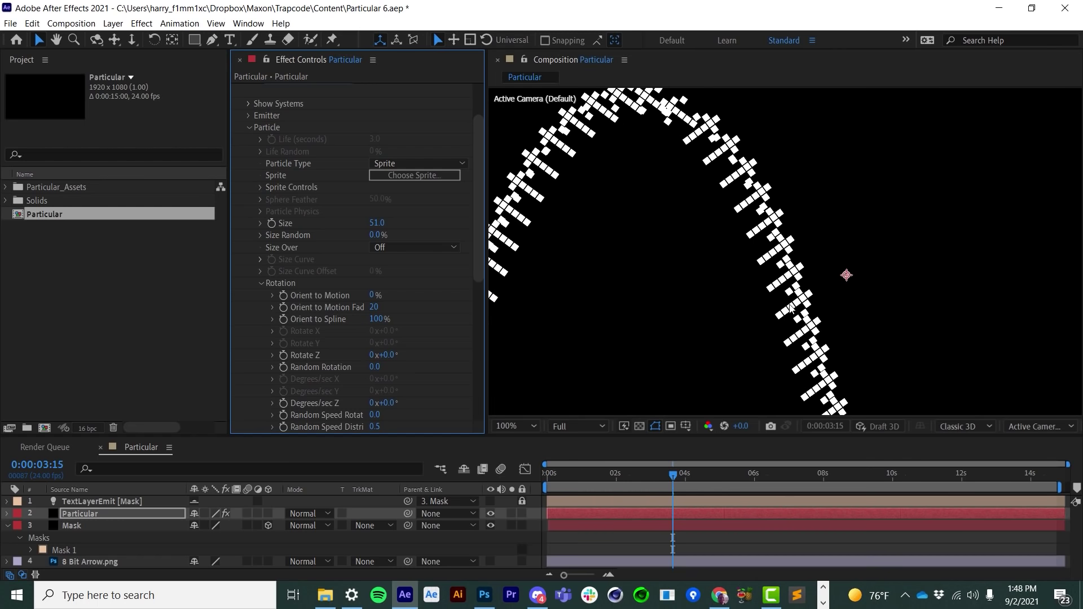
# - Set the particle Rotate Z to 90° and return Effect Controls to the top
pyautogui.scroll(-2, 710, 332)
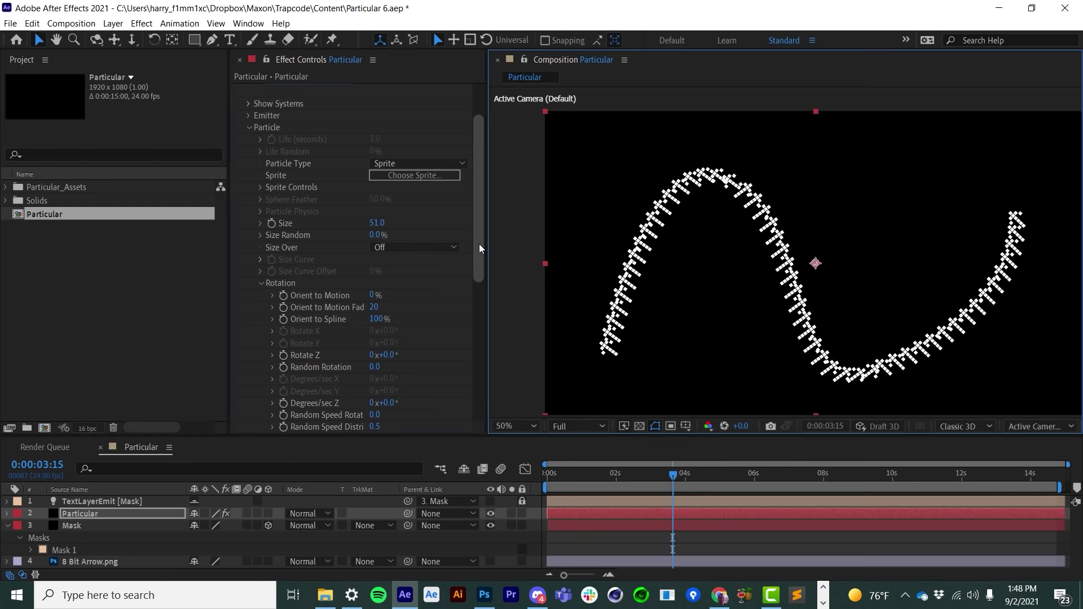
pyautogui.moveTo(479, 243); pyautogui.dragTo(486, 276)
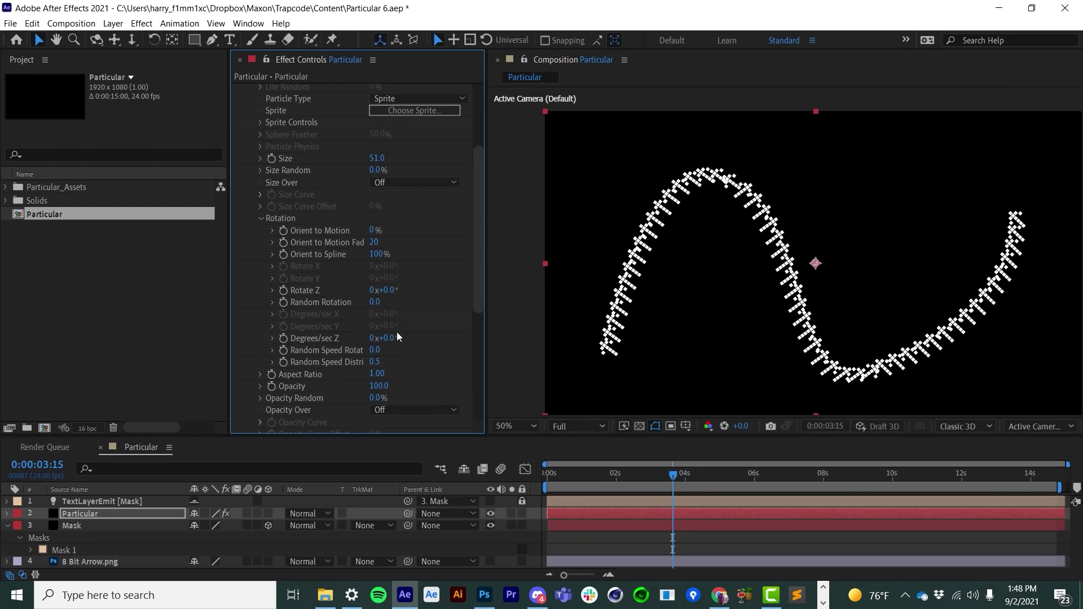
pyautogui.click(389, 290)
pyautogui.write('90')
pyautogui.press('Return')
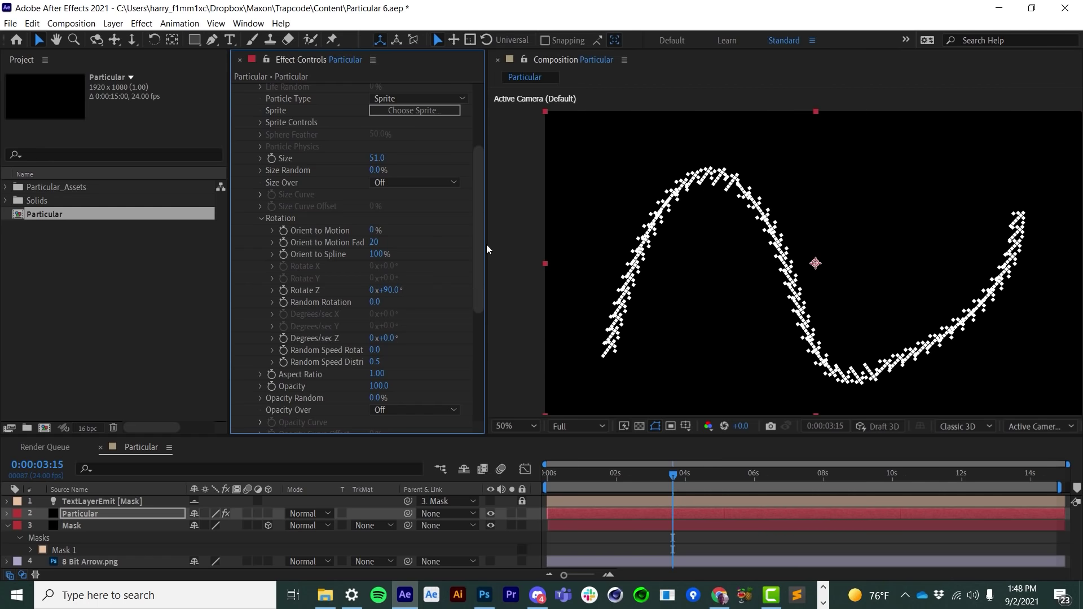
pyautogui.moveTo(479, 246); pyautogui.dragTo(483, 242)
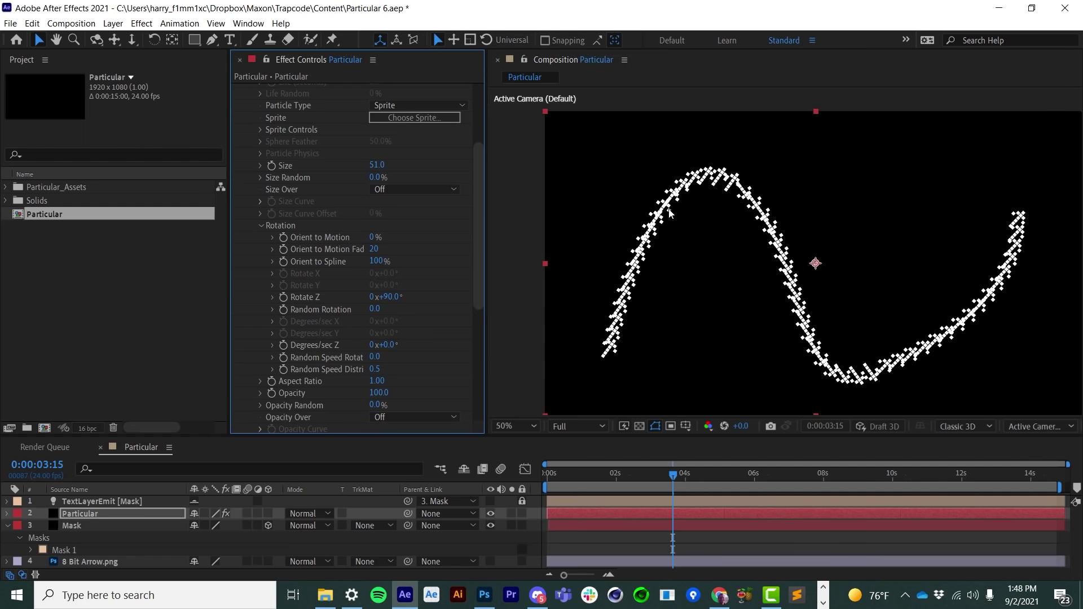
pyautogui.scroll(1, 480, 222)
pyautogui.scroll(4, 480, 224)
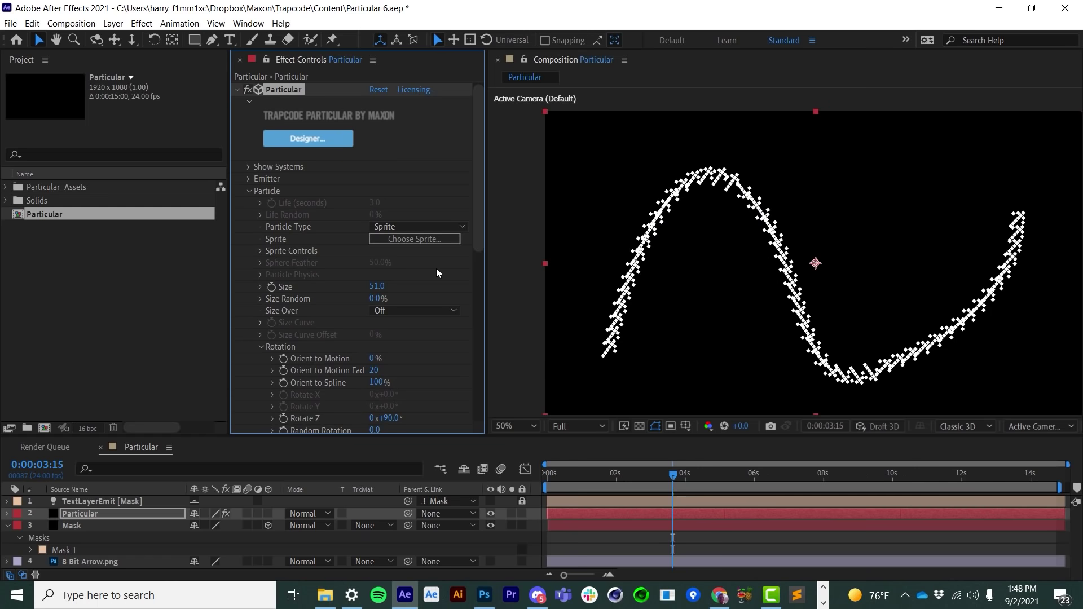
# - Raise the sprite Color Fill to 100% and collapse the Rotation settings
pyautogui.click(261, 251)
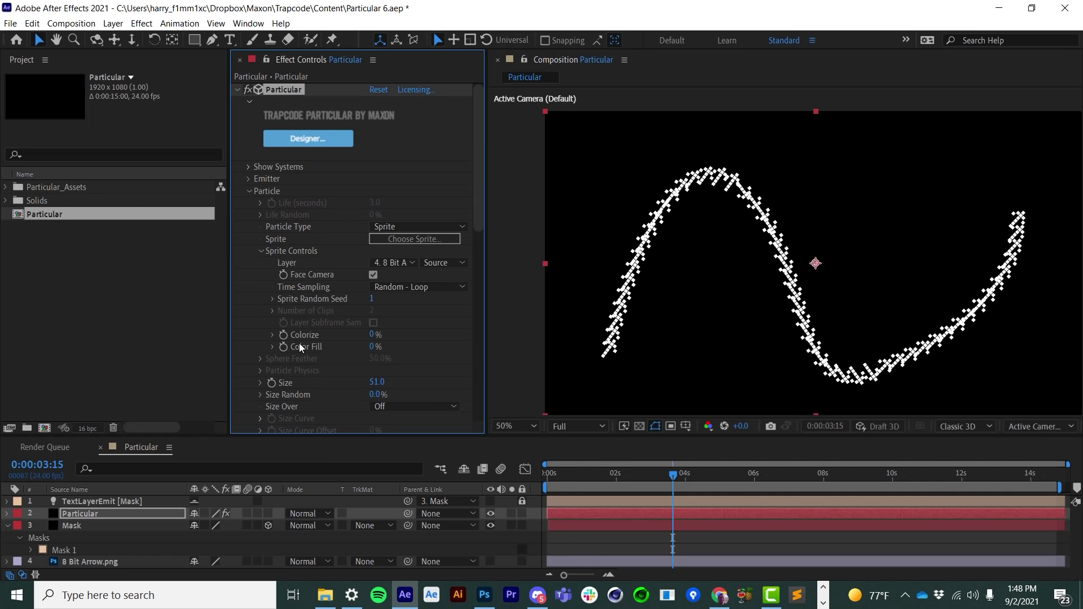
pyautogui.moveTo(374, 349); pyautogui.dragTo(729, 344)
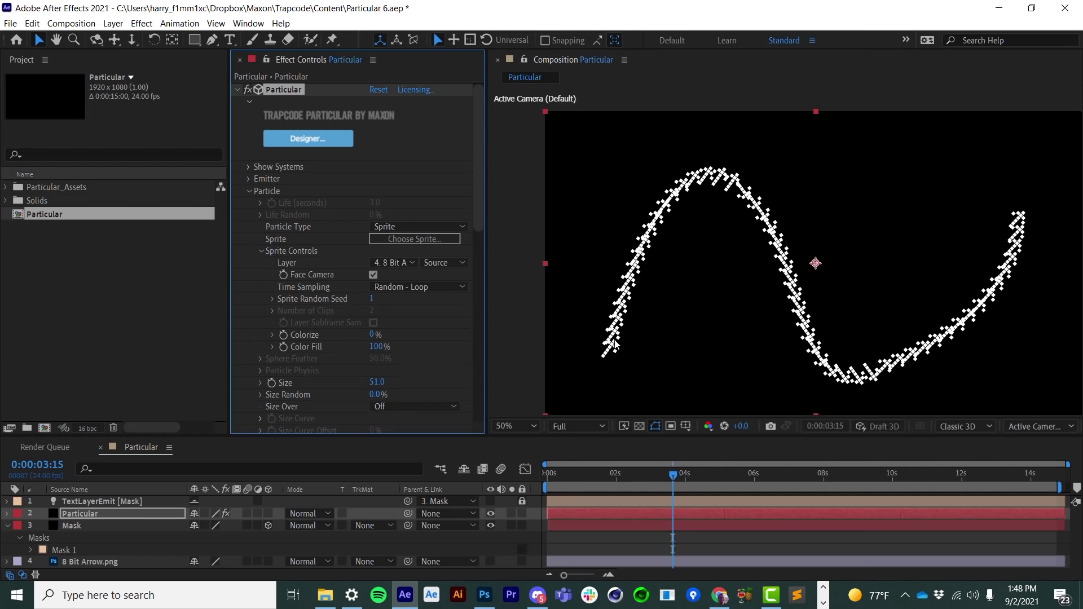
pyautogui.click(249, 192)
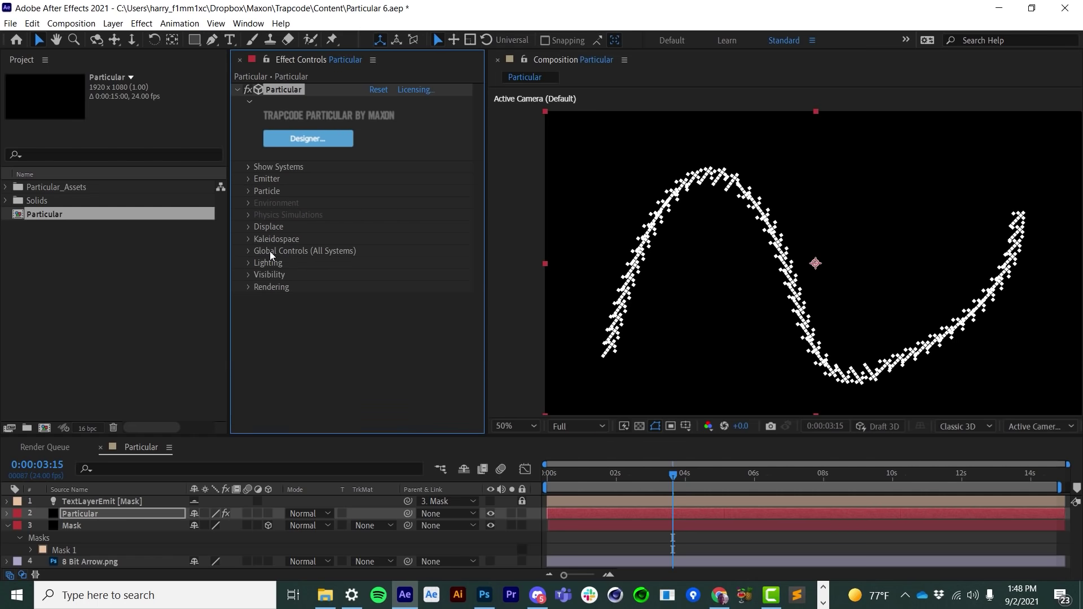
pyautogui.click(248, 191)
pyautogui.scroll(-3, 248, 214)
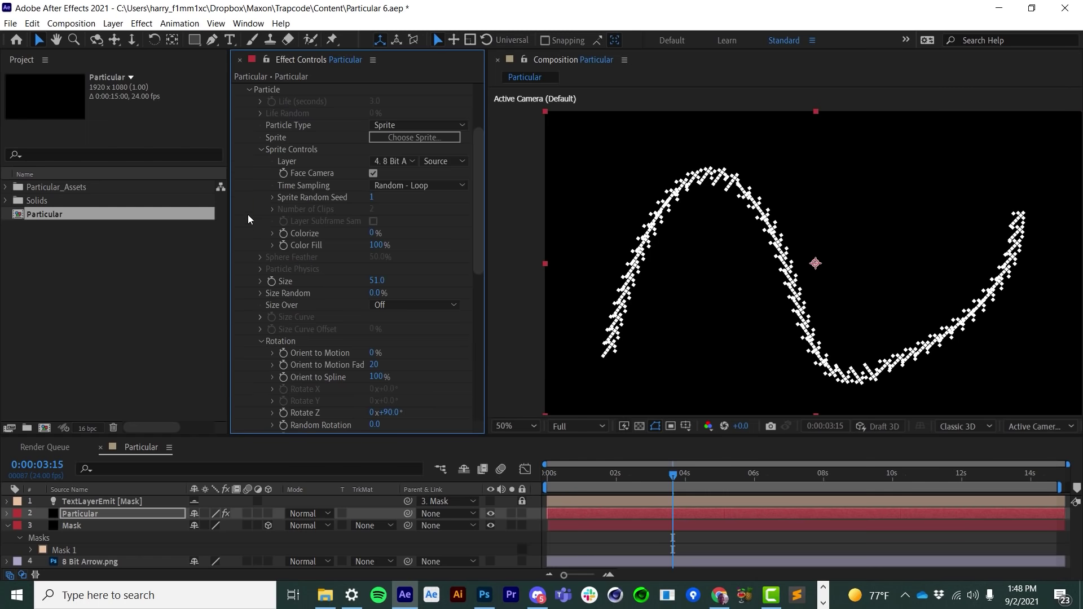
pyautogui.click(262, 341)
pyautogui.scroll(-3, 271, 339)
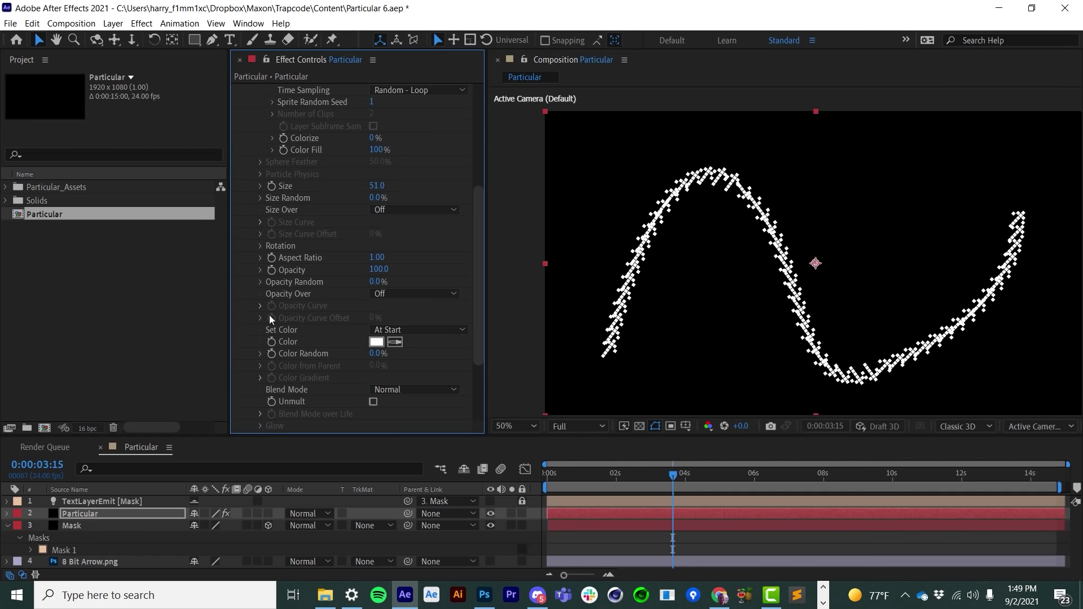
# - Set Color to Over X with the white-cyan-blue gradient preset, then check at 0:00:03:20
pyautogui.click(429, 329)
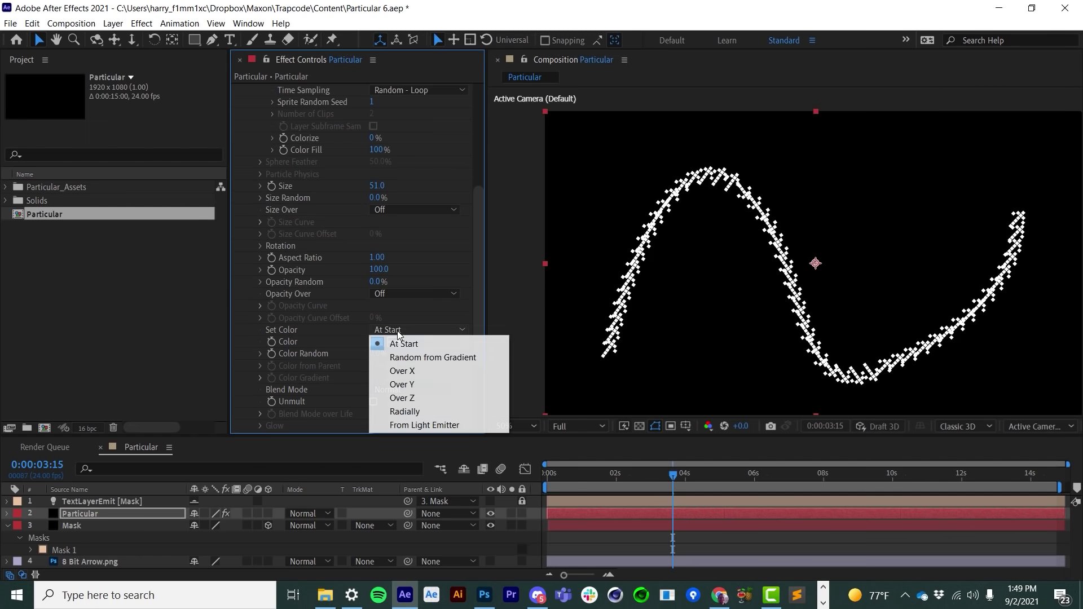
pyautogui.click(409, 371)
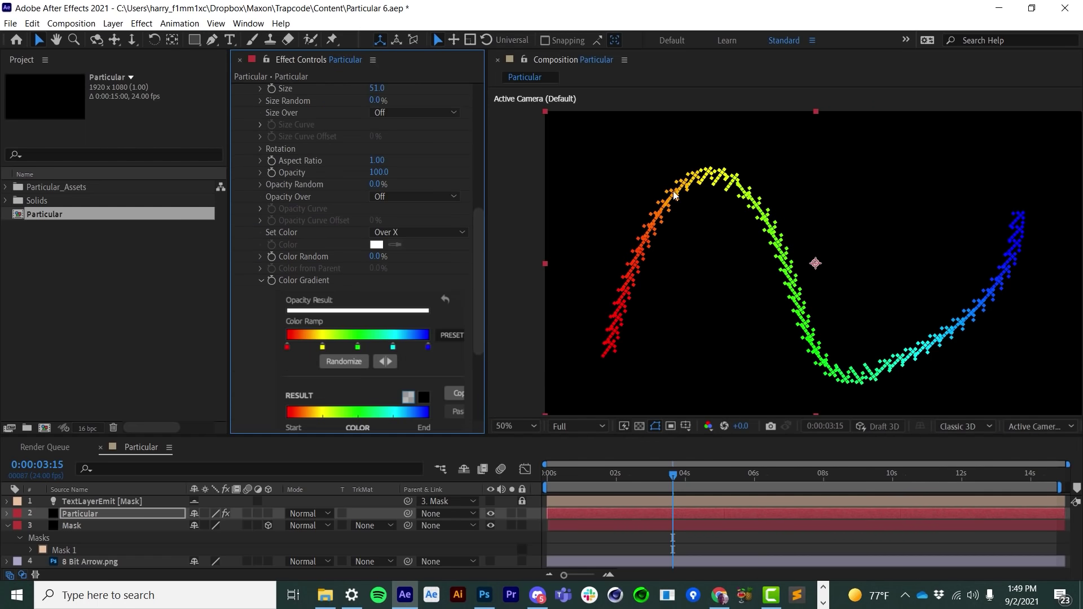
pyautogui.click(455, 336)
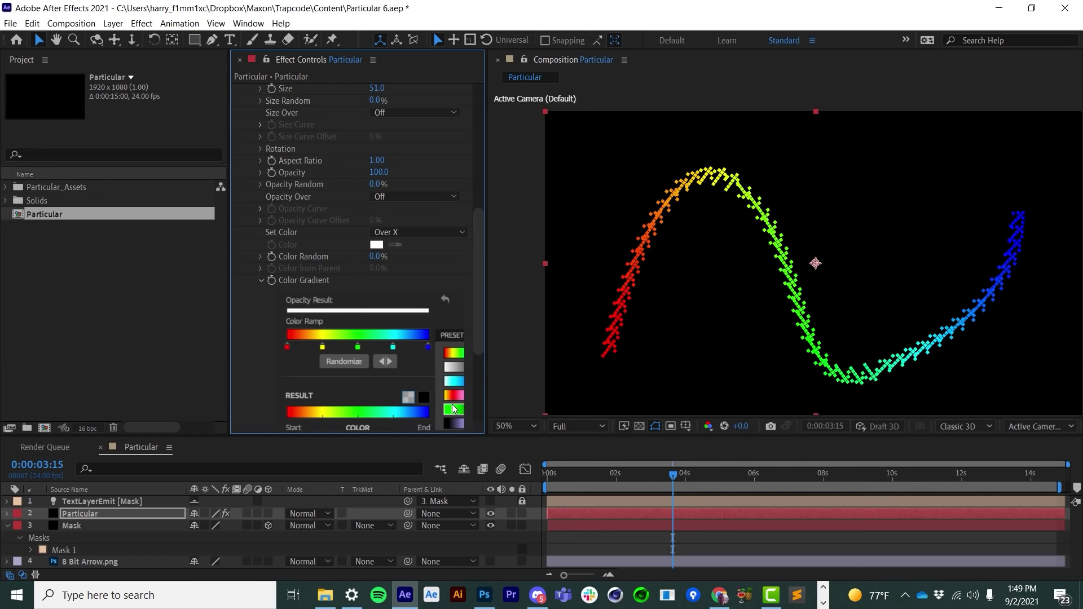
pyautogui.click(449, 383)
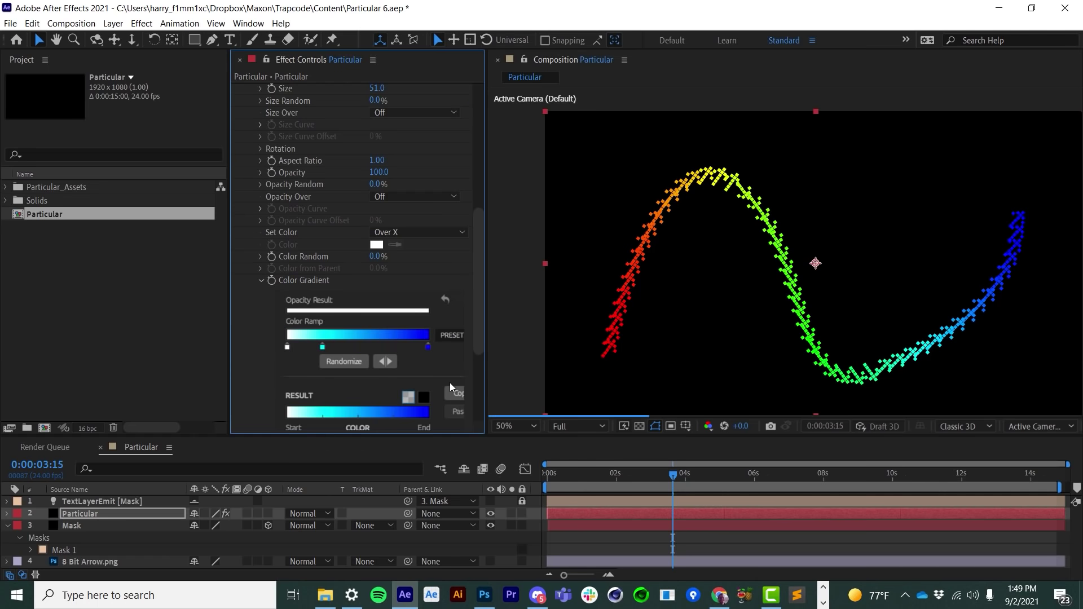
pyautogui.click(681, 479)
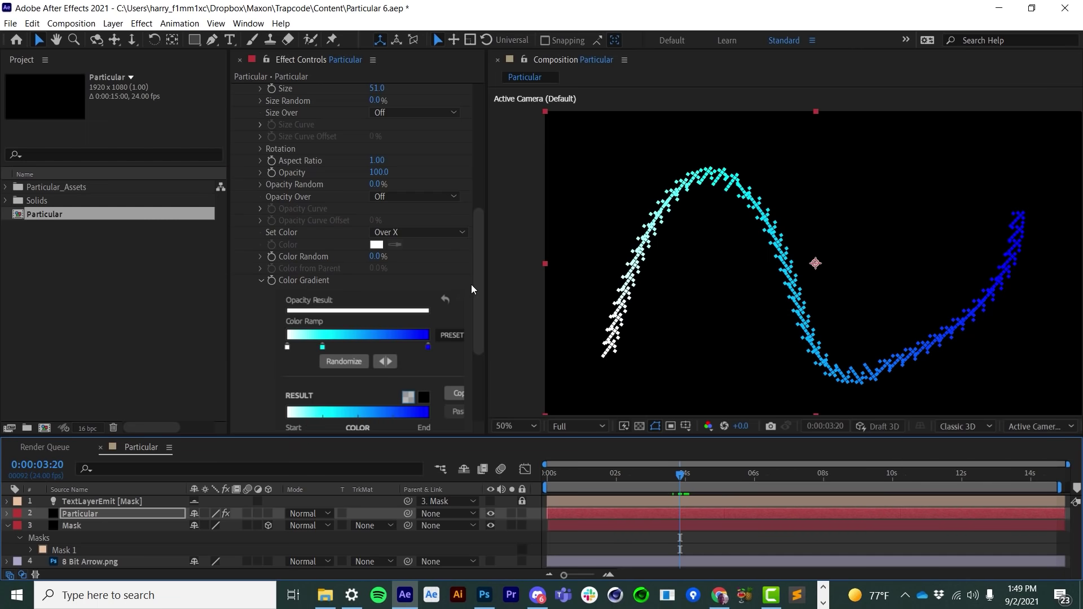
pyautogui.moveTo(478, 284); pyautogui.dragTo(493, 120)
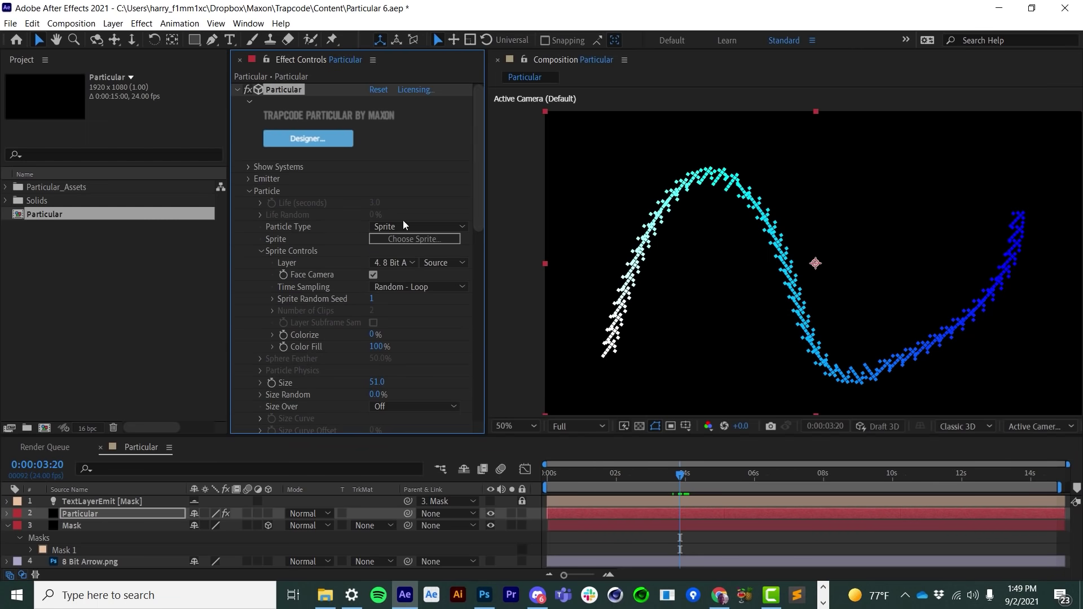
# - Set the Emitter Type to 3D Model and choose the Speaker model
pyautogui.click(247, 179)
pyautogui.scroll(1, 400, 160)
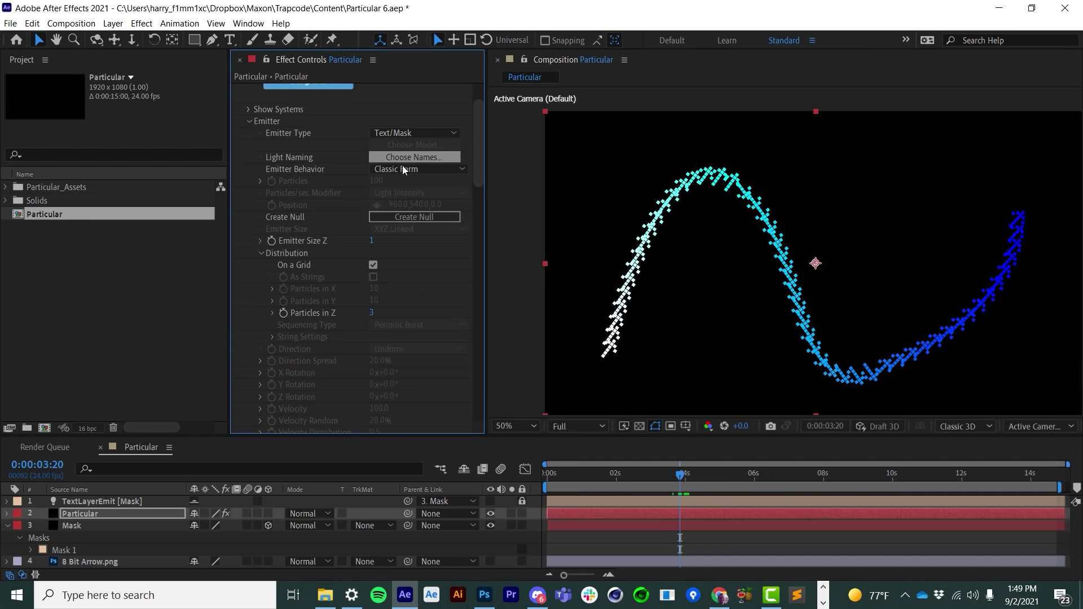
pyautogui.click(405, 135)
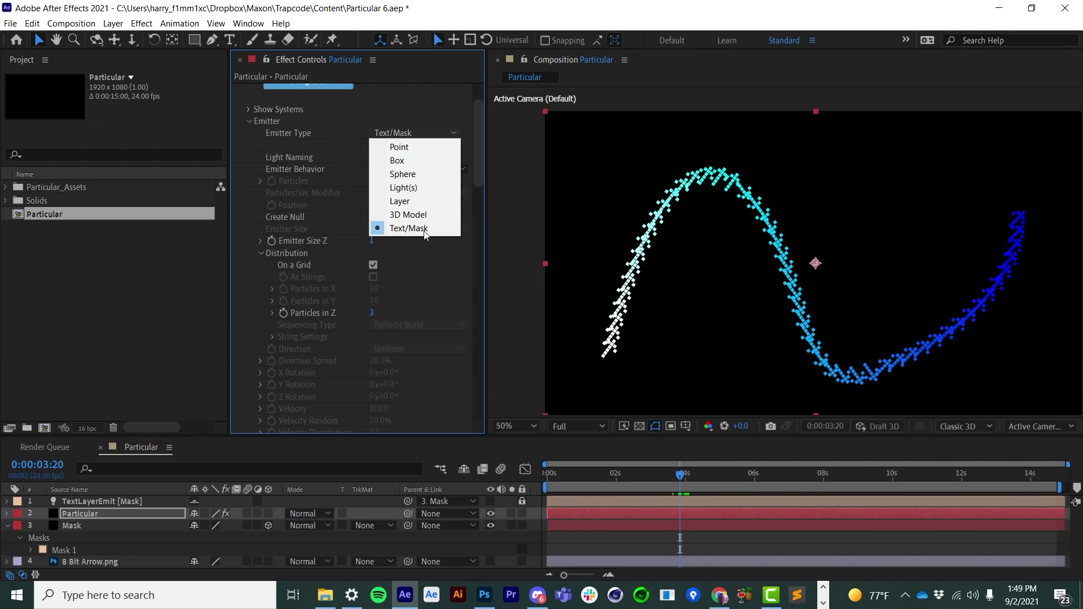
pyautogui.click(408, 214)
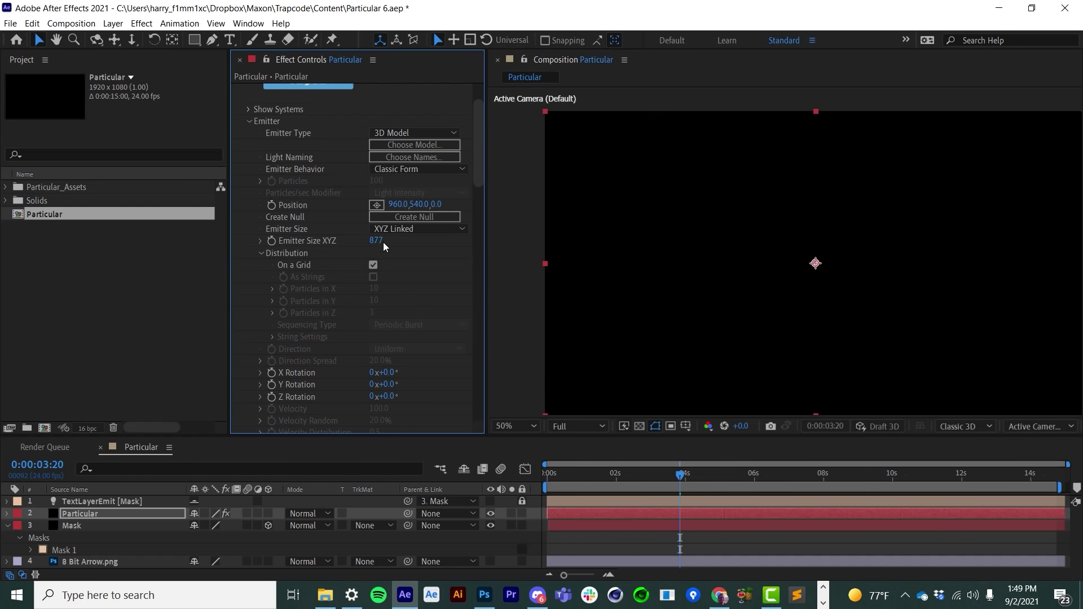
pyautogui.scroll(1, 392, 147)
pyautogui.click(398, 164)
pyautogui.click(415, 164)
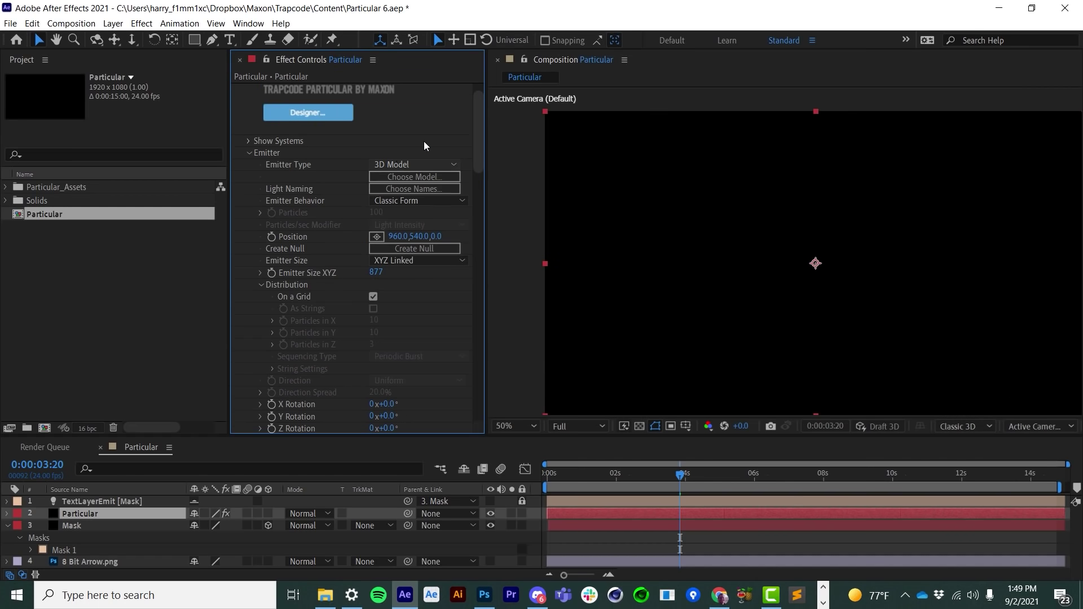
pyautogui.click(416, 177)
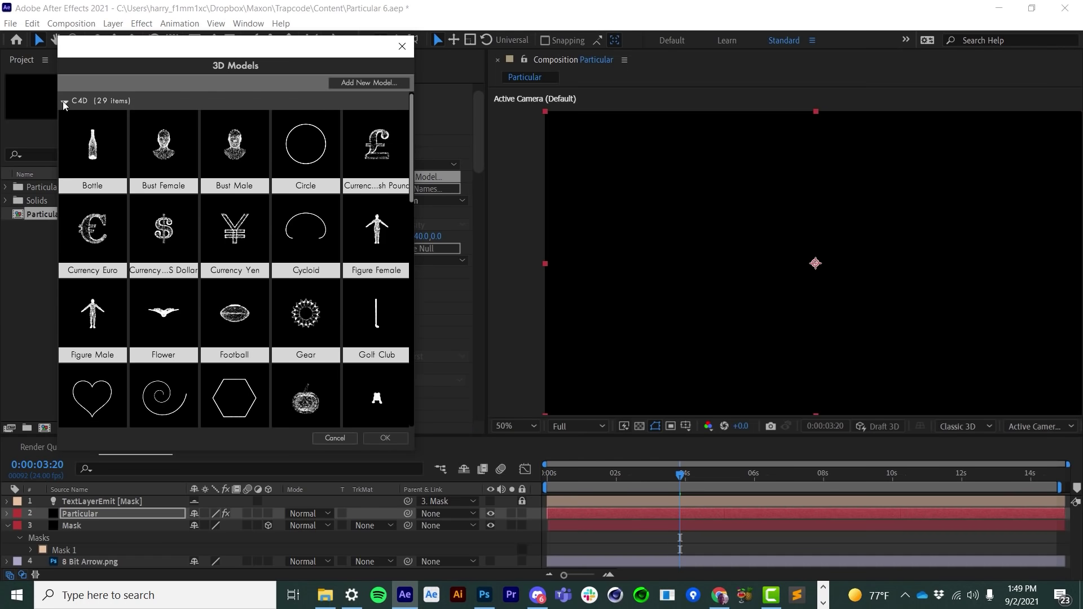
pyautogui.click(63, 103)
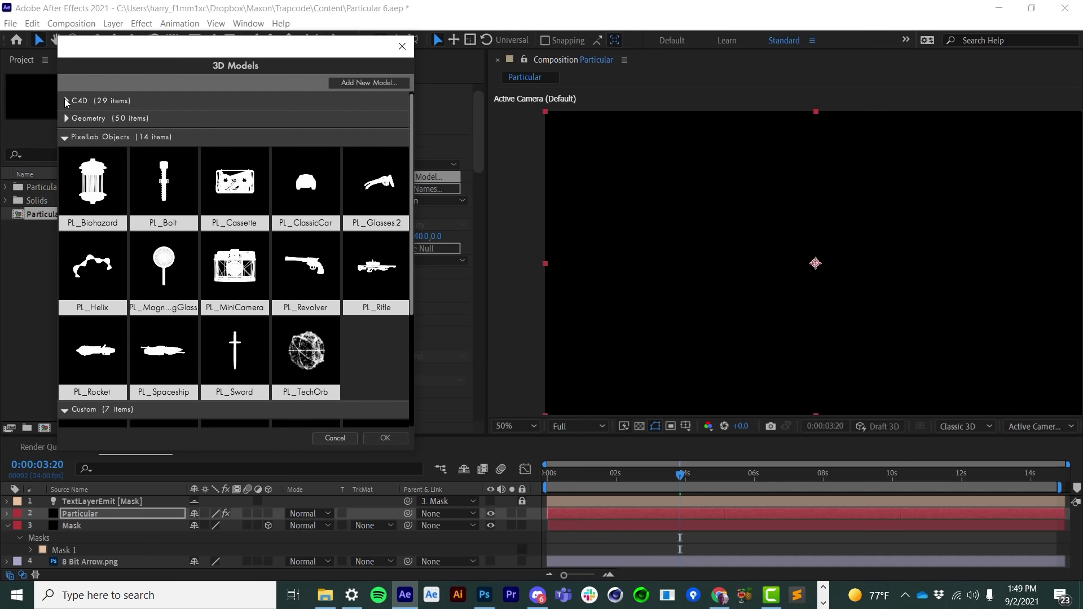
pyautogui.click(66, 101)
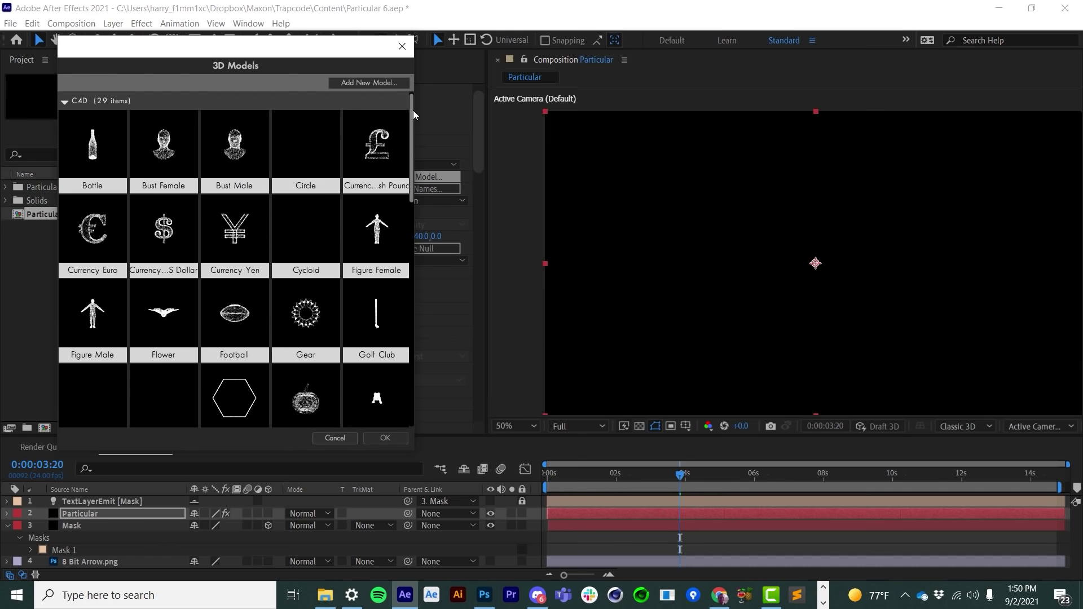
pyautogui.moveTo(413, 110); pyautogui.dragTo(430, 179)
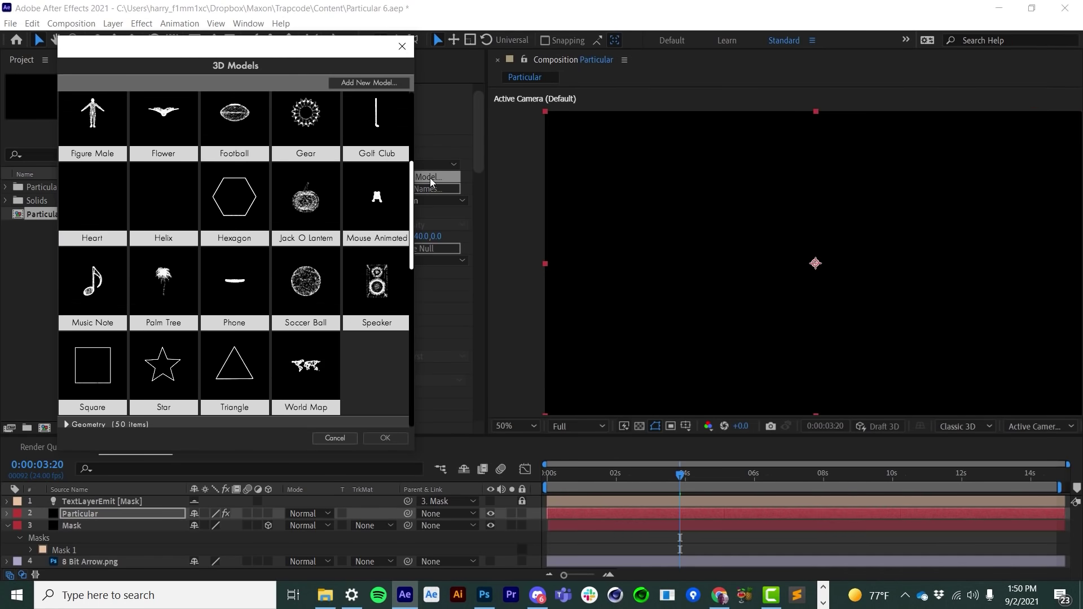
# - Render the particles as Spheres at Size 9 and review the emitter settings
pyautogui.click(416, 226)
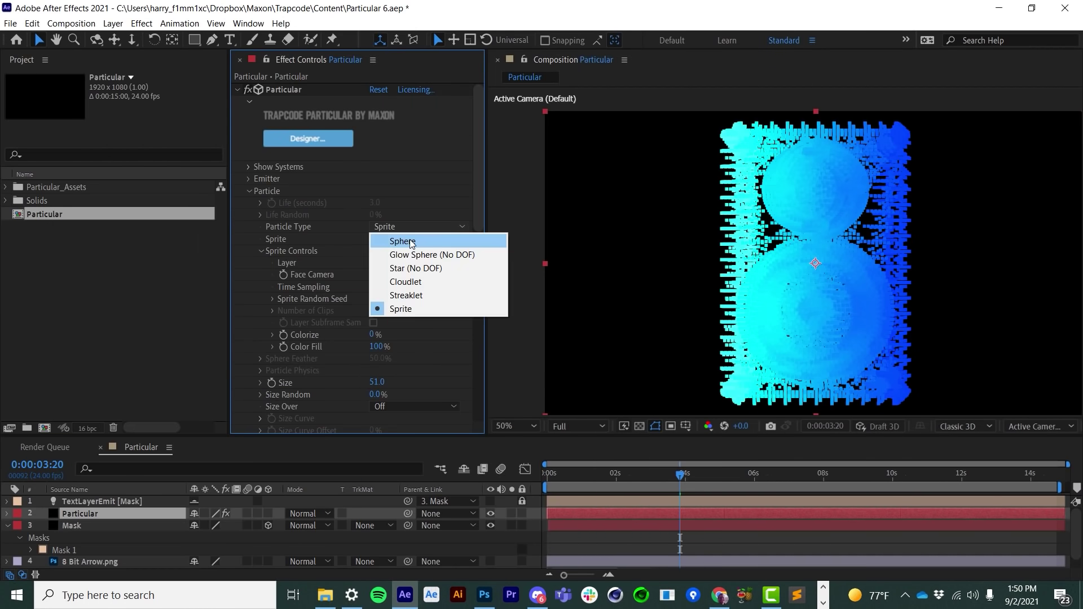
pyautogui.click(412, 242)
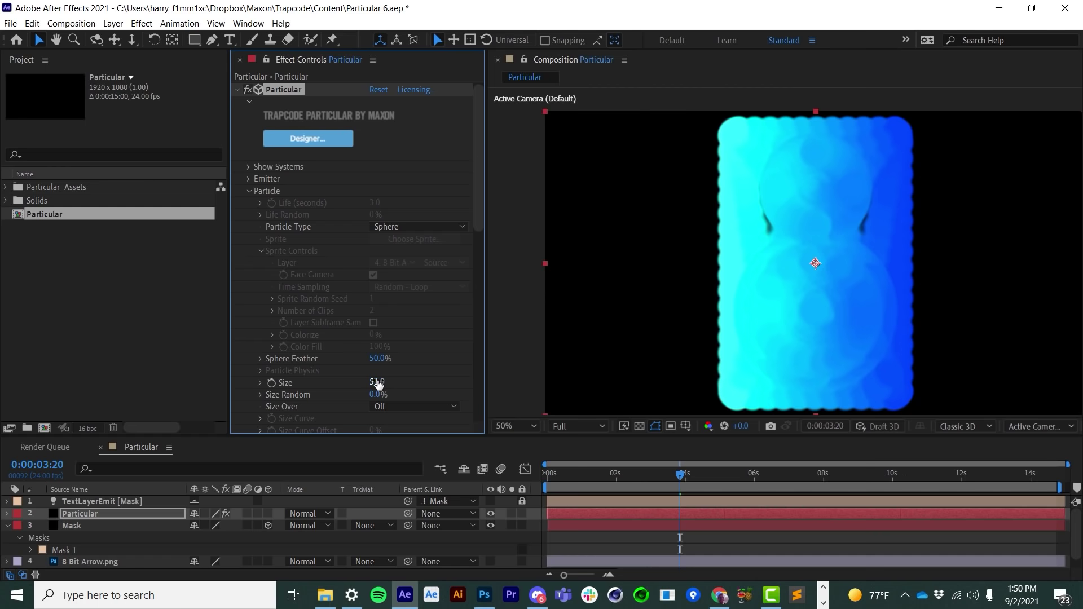
pyautogui.moveTo(347, 383); pyautogui.dragTo(349, 384)
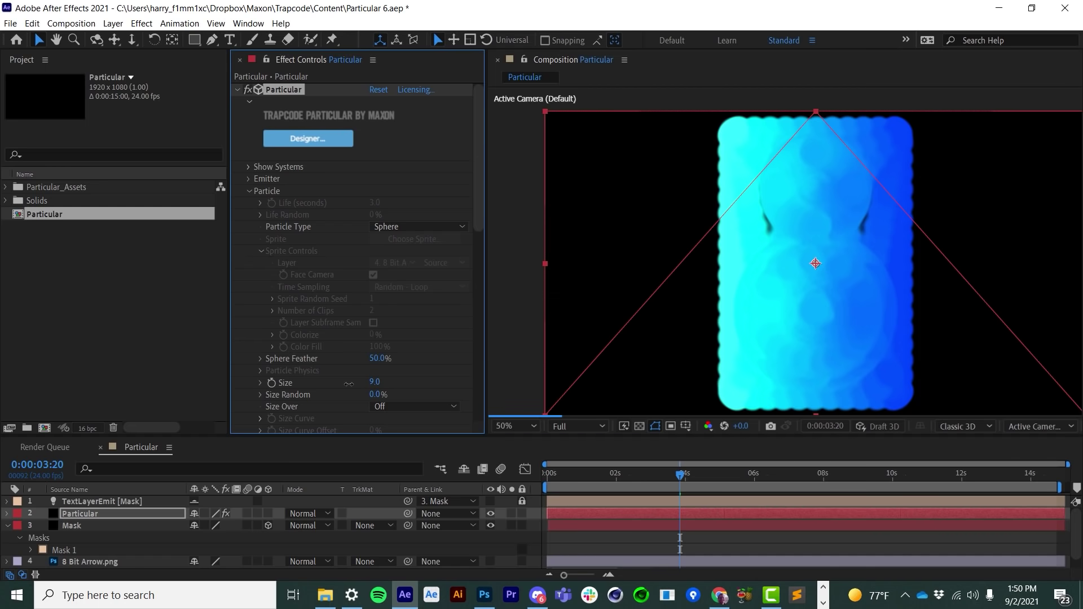
pyautogui.press('c')
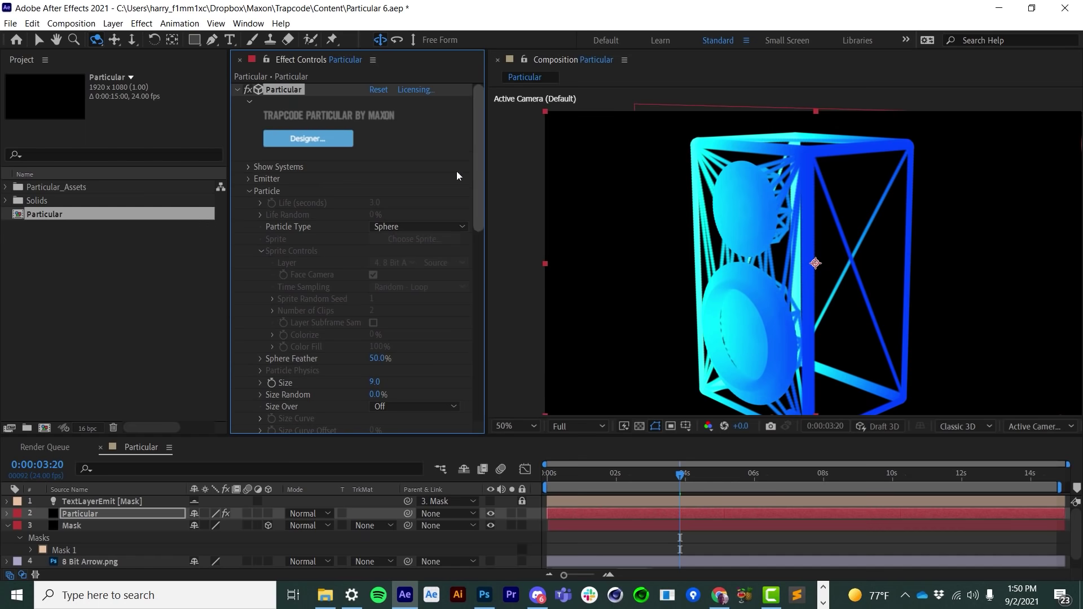
pyautogui.click(248, 179)
pyautogui.scroll(-2, 429, 206)
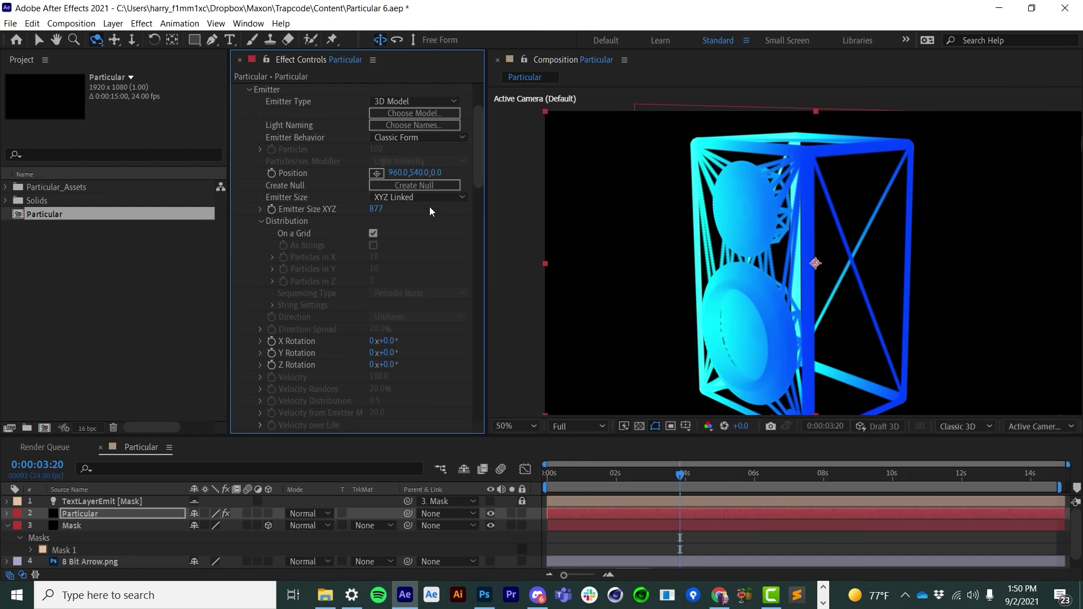
pyautogui.click(409, 101)
pyautogui.scroll(3, 480, 134)
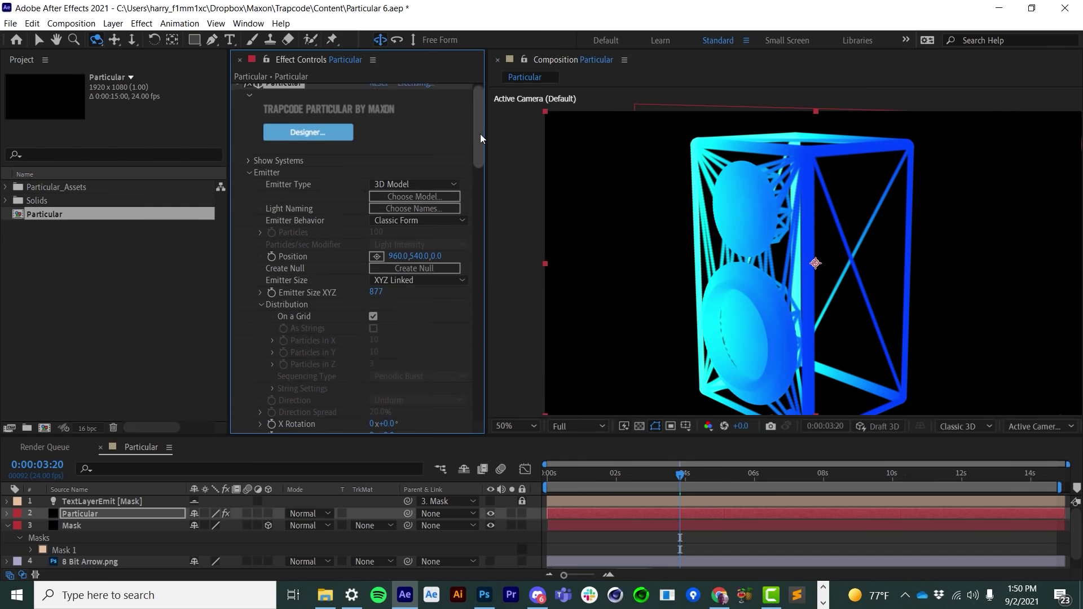